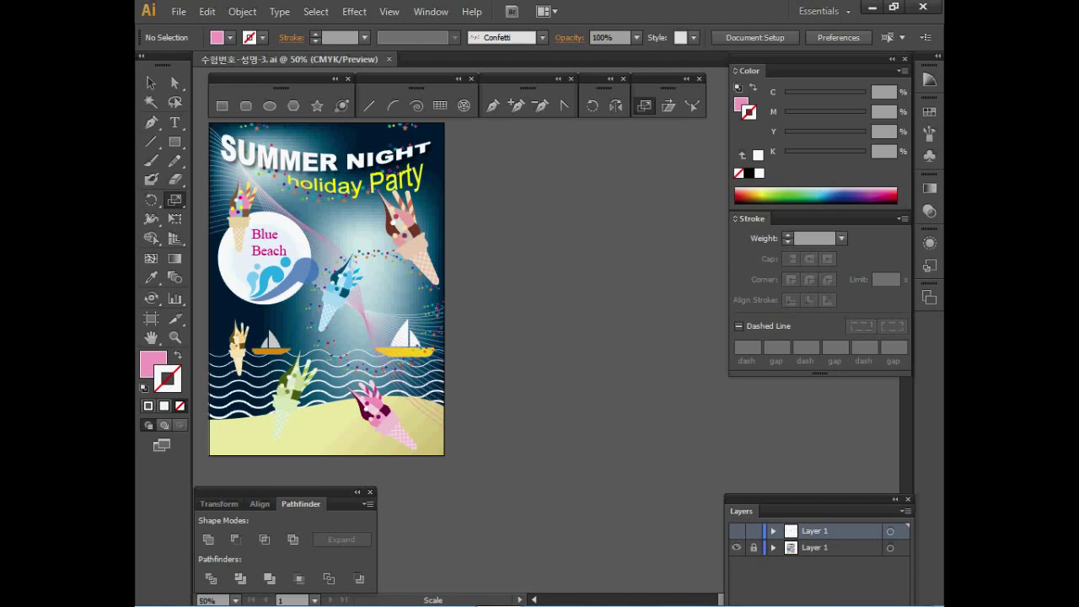
Examine the ice cream cone artwork at 200%, with its layer shown in place of the poster layer.
{"action": "left_click_drag", "start_coordinate": [540, 337], "coordinate": [351, 154]}
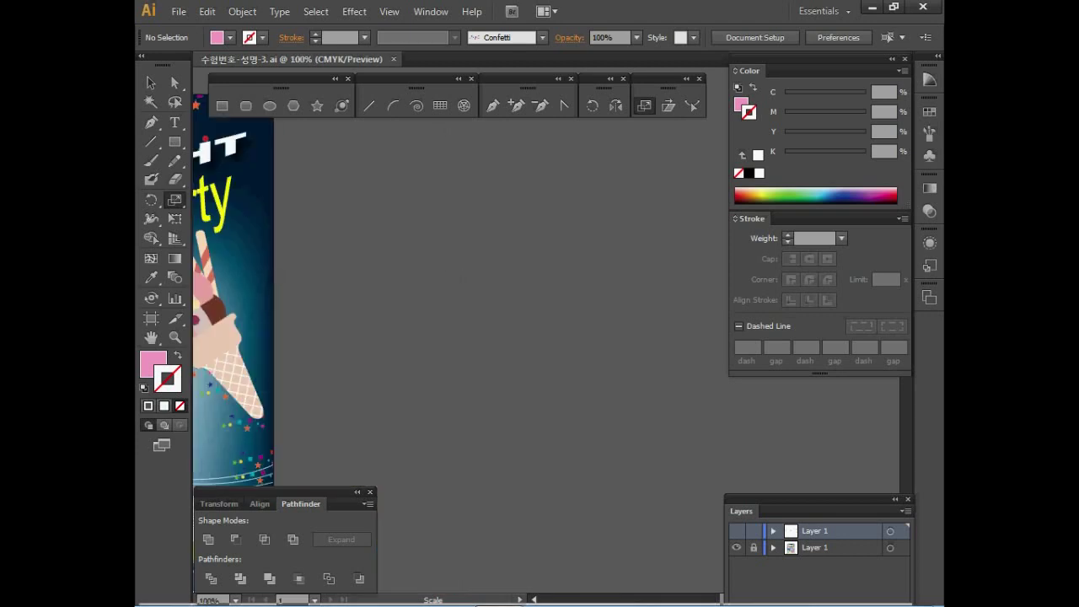
{"action": "key", "text": "ctrl+equal"}
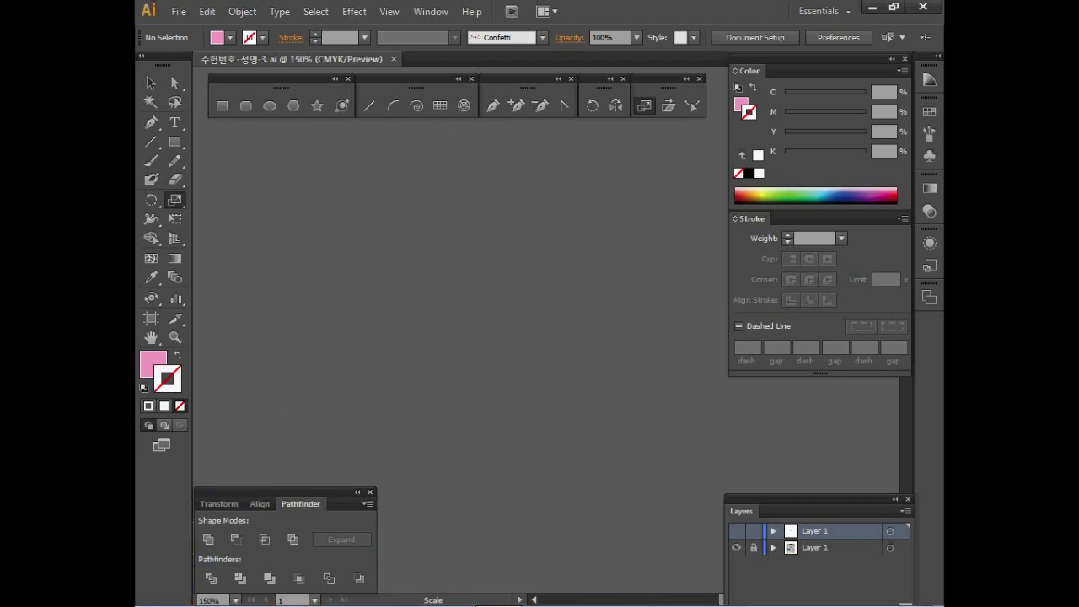
{"action": "key", "text": "ctrl+equal"}
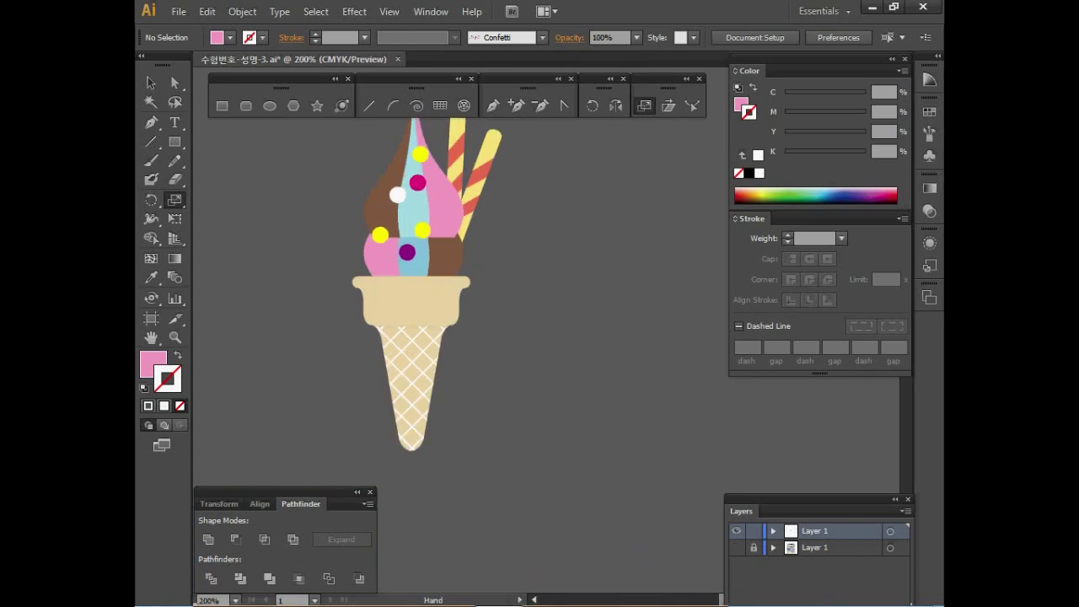
{"action": "left_click_drag", "start_coordinate": [465, 312], "coordinate": [431, 293]}
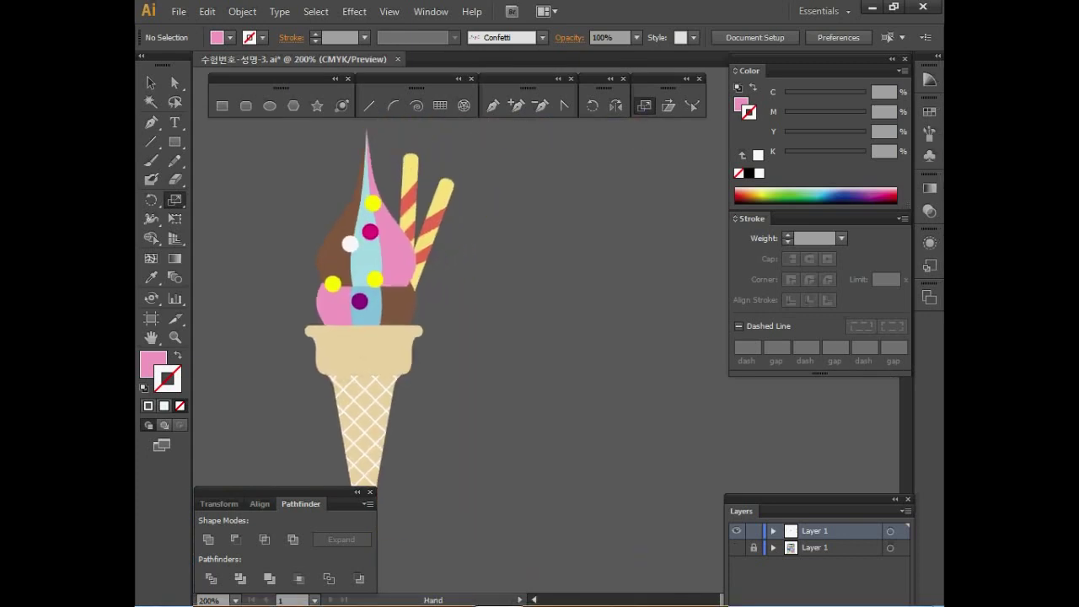
{"action": "left_click_drag", "start_coordinate": [362, 318], "coordinate": [358, 313]}
{"action": "left_click_drag", "start_coordinate": [282, 493], "coordinate": [281, 534]}
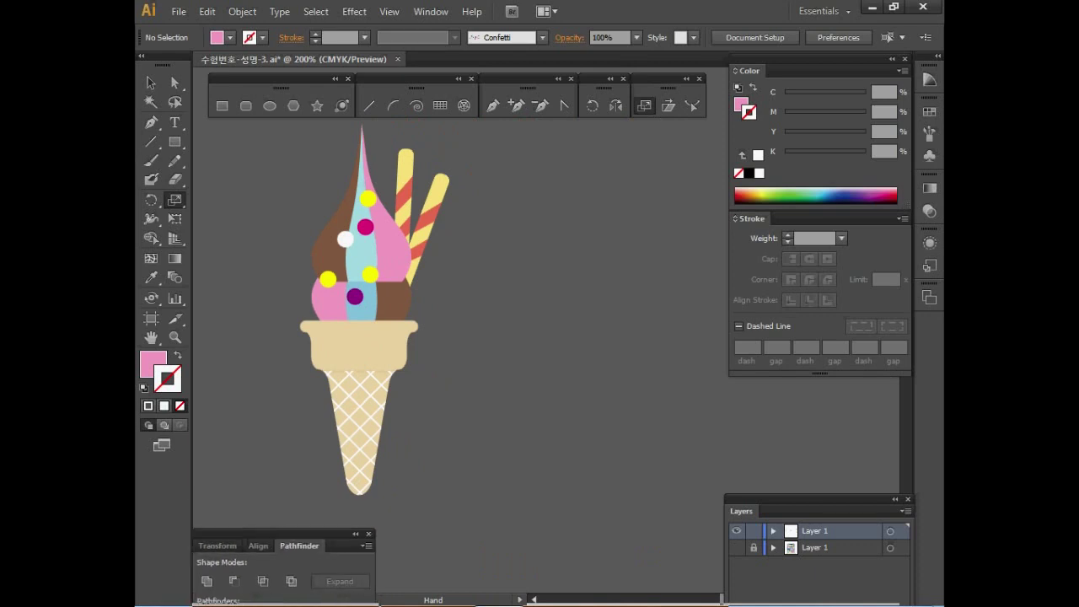
{"action": "left_click_drag", "start_coordinate": [404, 312], "coordinate": [359, 318]}
{"action": "key", "text": "space"}
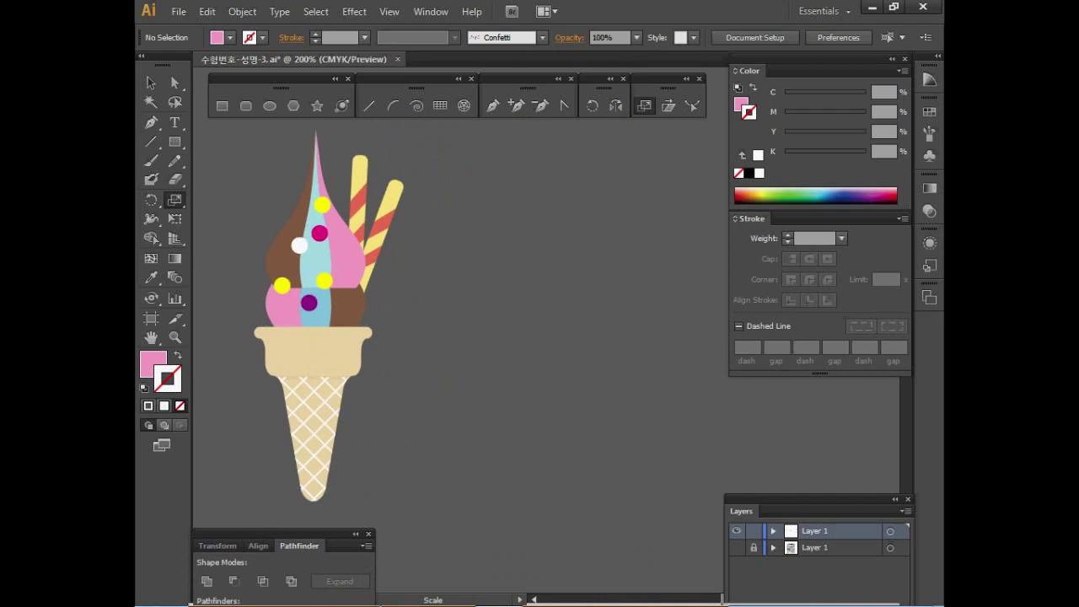
Draw a 6 mm by 35 mm rectangle with the pink fill and no stroke beside the finished cone.
{"action": "left_click", "coordinate": [151, 362]}
{"action": "left_click", "coordinate": [174, 141]}
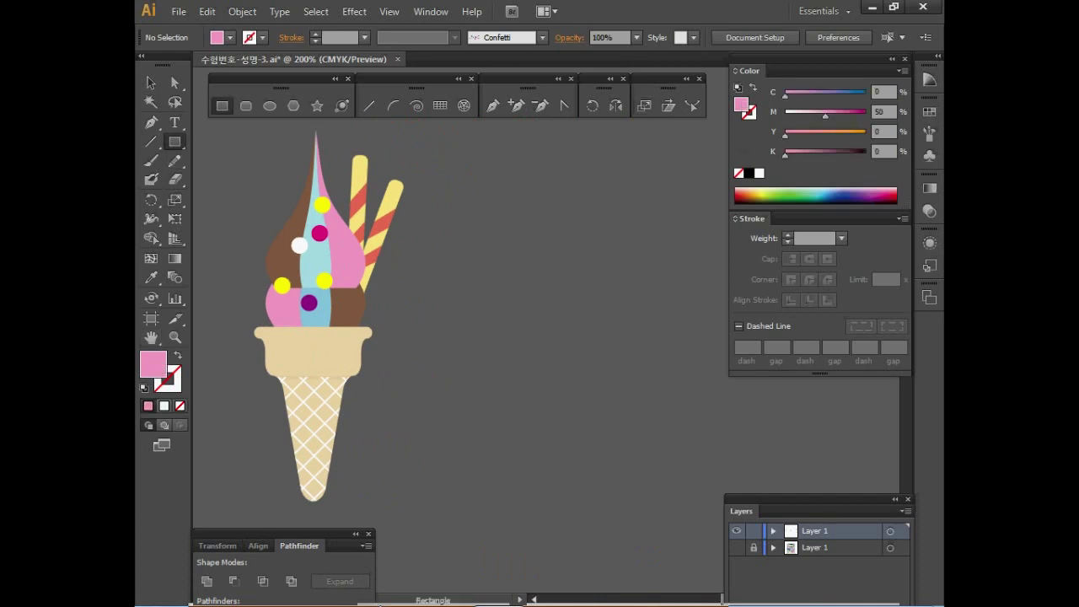
{"action": "left_click", "coordinate": [413, 262]}
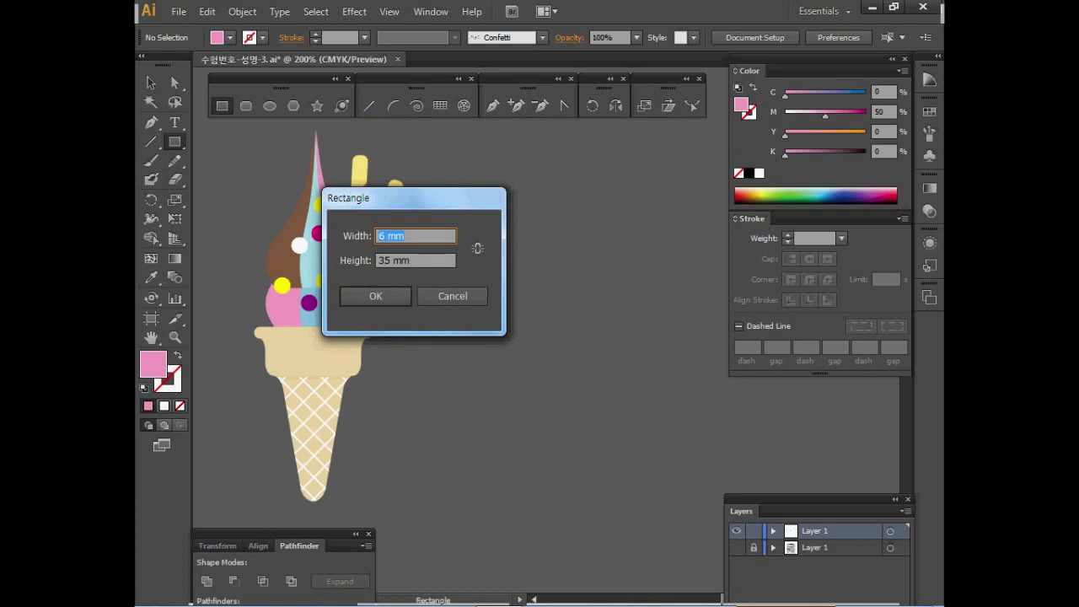
{"action": "key", "text": "Tab"}
{"action": "key", "text": "Tab"}
{"action": "key", "text": "Return"}
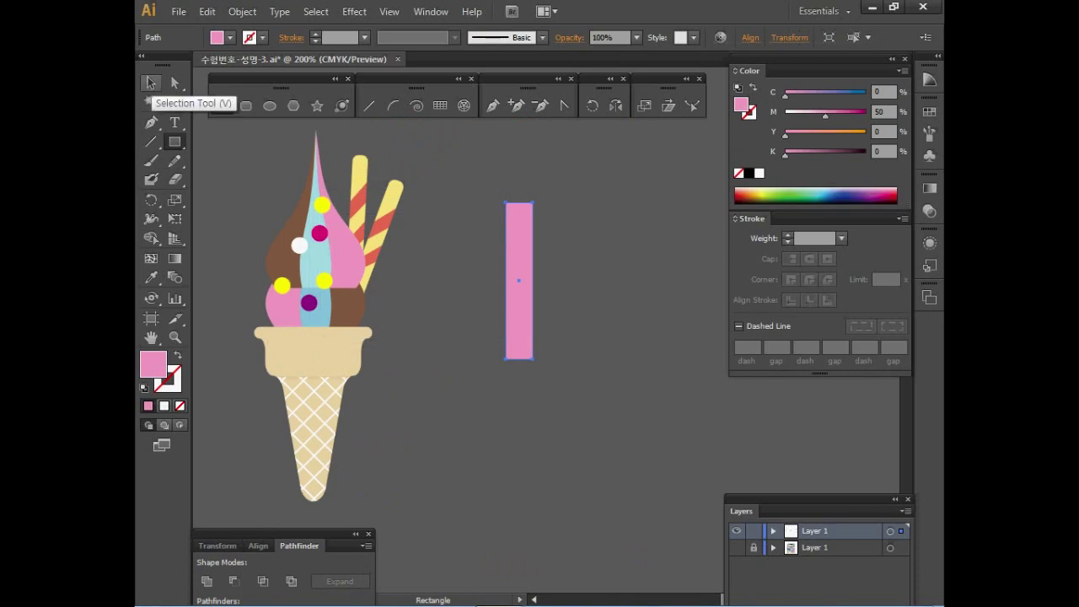
Copy the pink rectangle 6 mm horizontally and 0 mm vertically, repeating the copy to make three adjoining bars.
{"action": "double_click", "coordinate": [151, 82]}
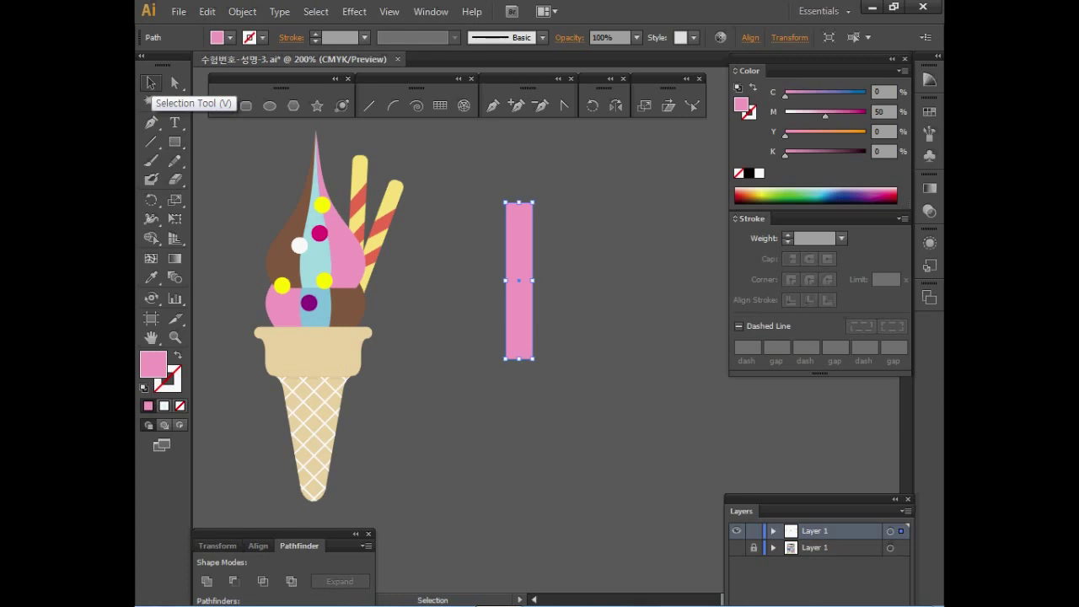
{"action": "left_click_drag", "start_coordinate": [742, 205], "coordinate": [740, 163]}
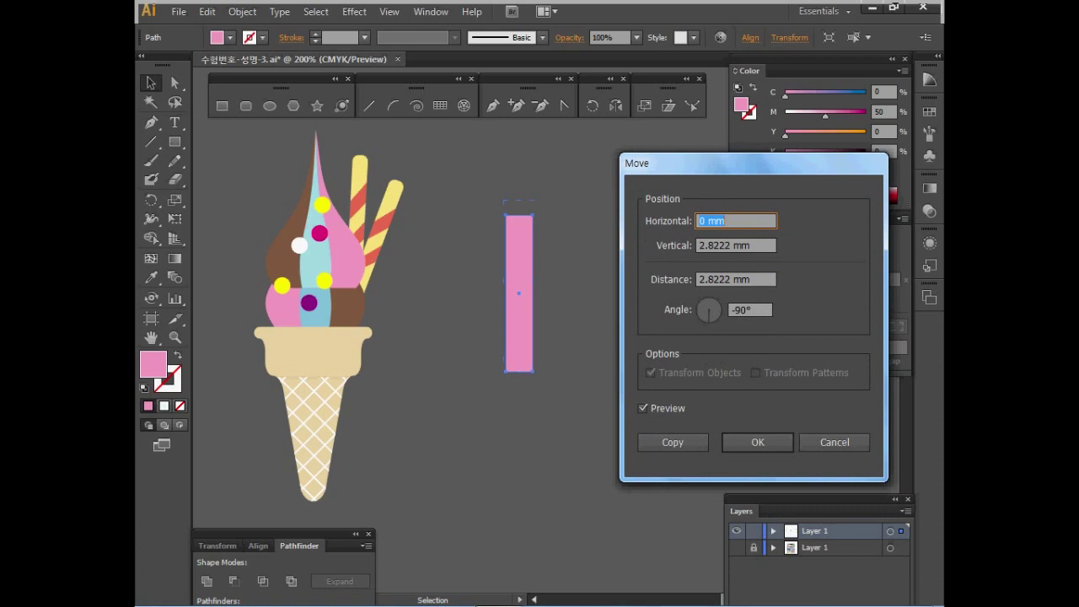
{"action": "type", "text": "6"}
{"action": "key", "text": "Tab"}
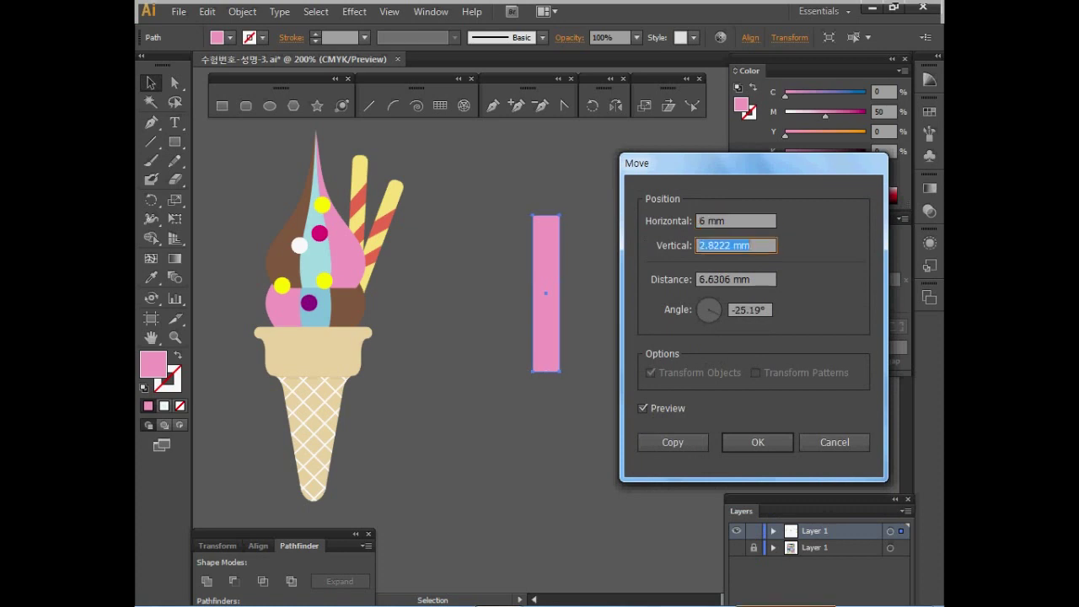
{"action": "type", "text": "0"}
{"action": "key", "text": "Tab"}
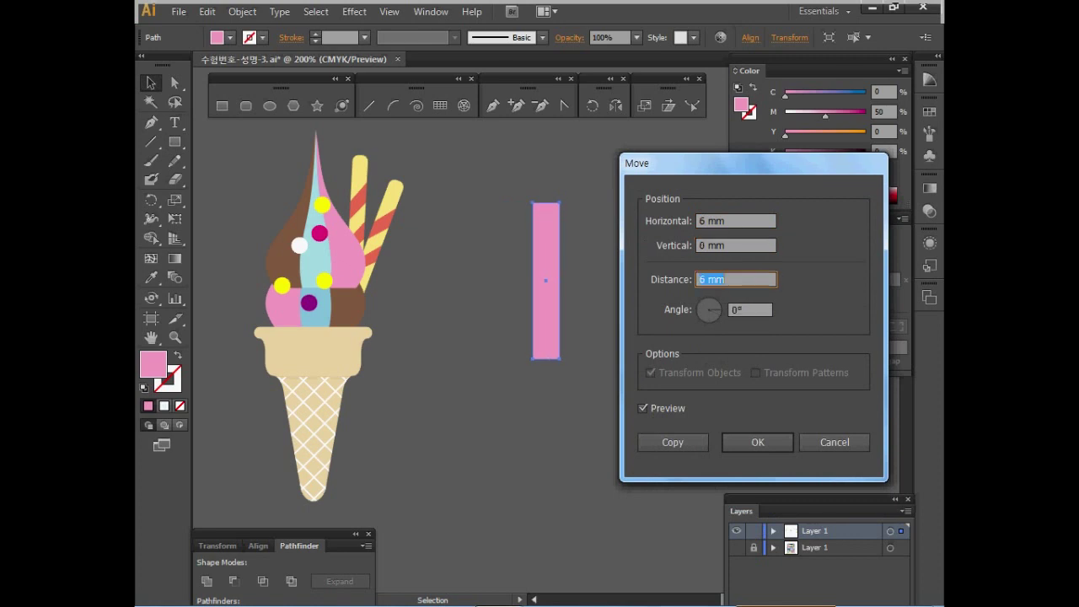
{"action": "left_click", "coordinate": [673, 442]}
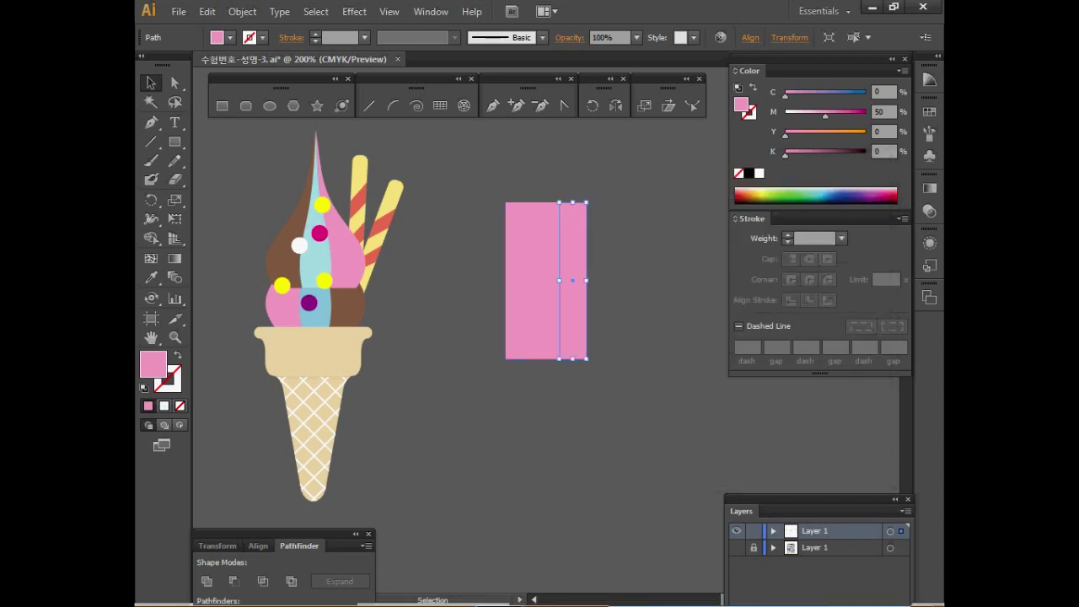
Recolor the right bar brown and the middle bar blue by sampling the palette squares above the artwork.
{"action": "scroll", "coordinate": [460, 337], "scroll_direction": "up", "scroll_amount": 2}
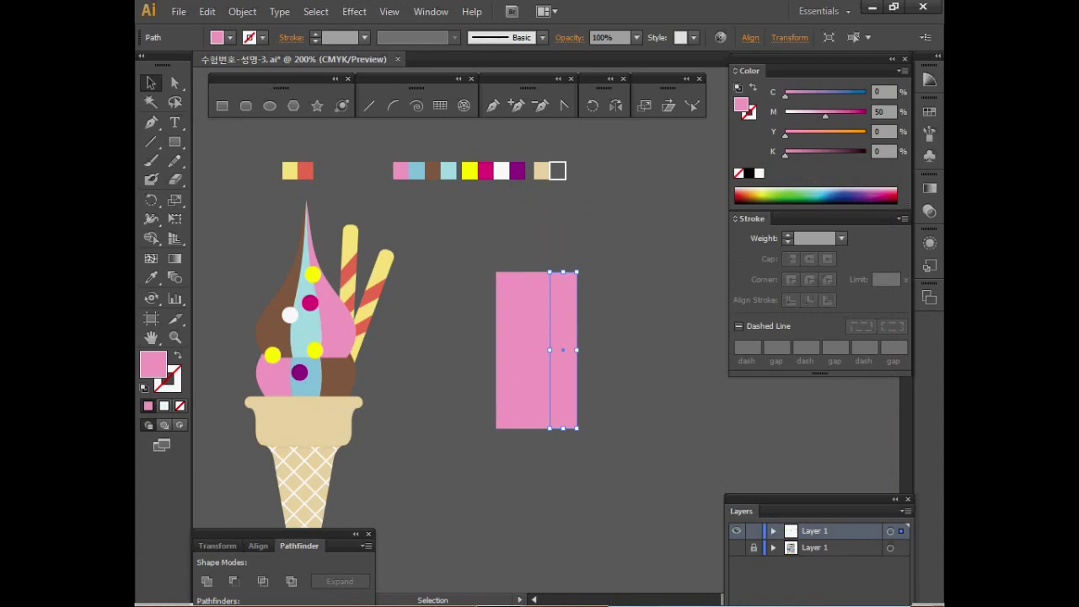
{"action": "key", "text": "i"}
{"action": "left_click", "coordinate": [432, 171]}
{"action": "left_click", "coordinate": [536, 349], "text": "ctrl"}
{"action": "left_click", "coordinate": [447, 171]}
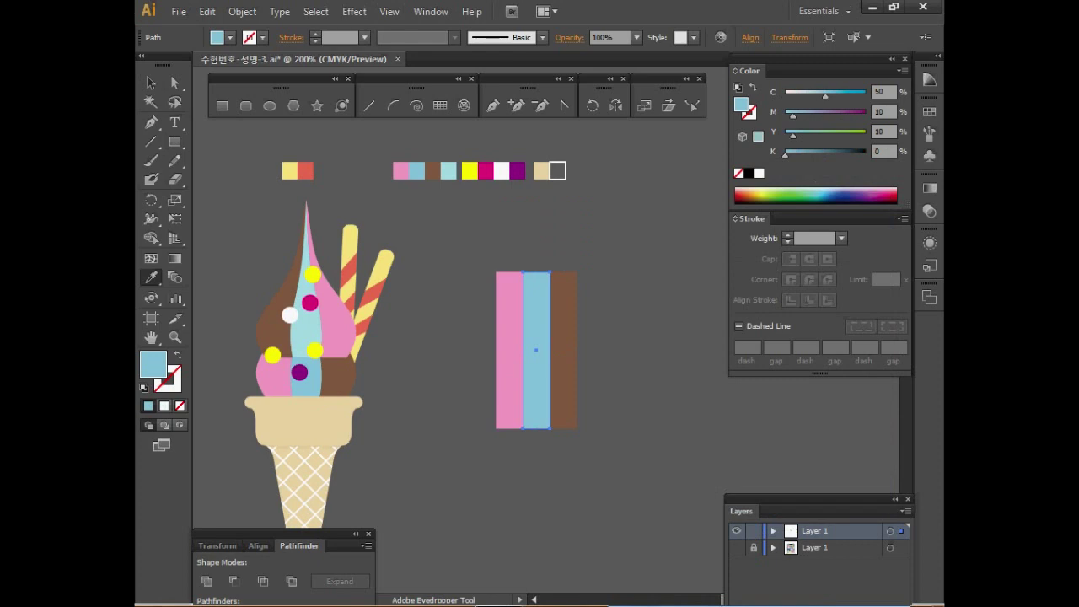
Average the upper anchor points of the three bars on both axes so they meet in one peak.
{"action": "key", "text": "a"}
{"action": "left_click_drag", "start_coordinate": [609, 242], "coordinate": [473, 293]}
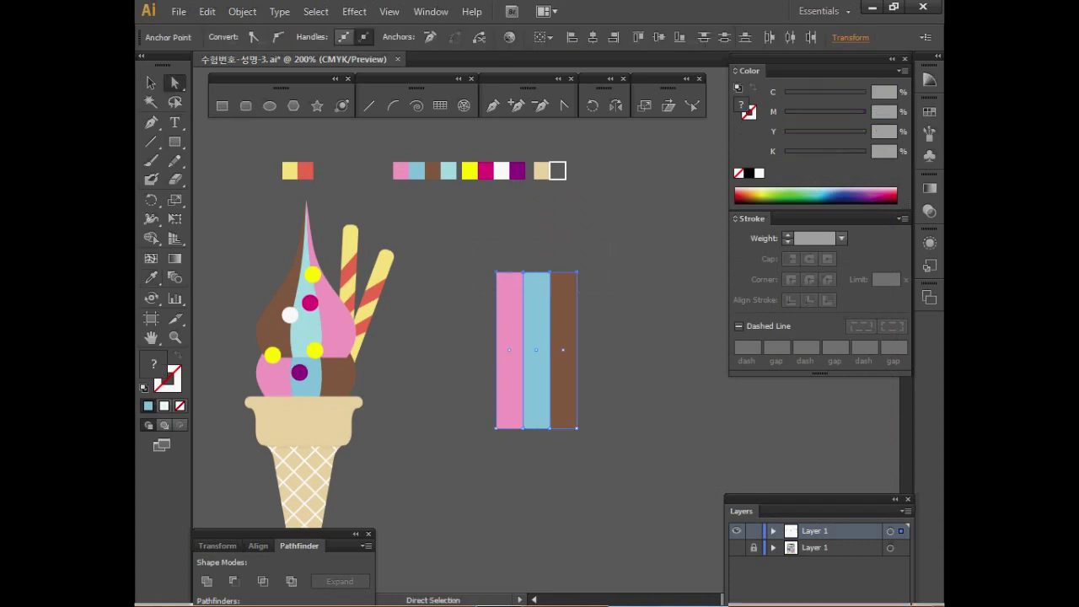
{"action": "right_click", "coordinate": [592, 241]}
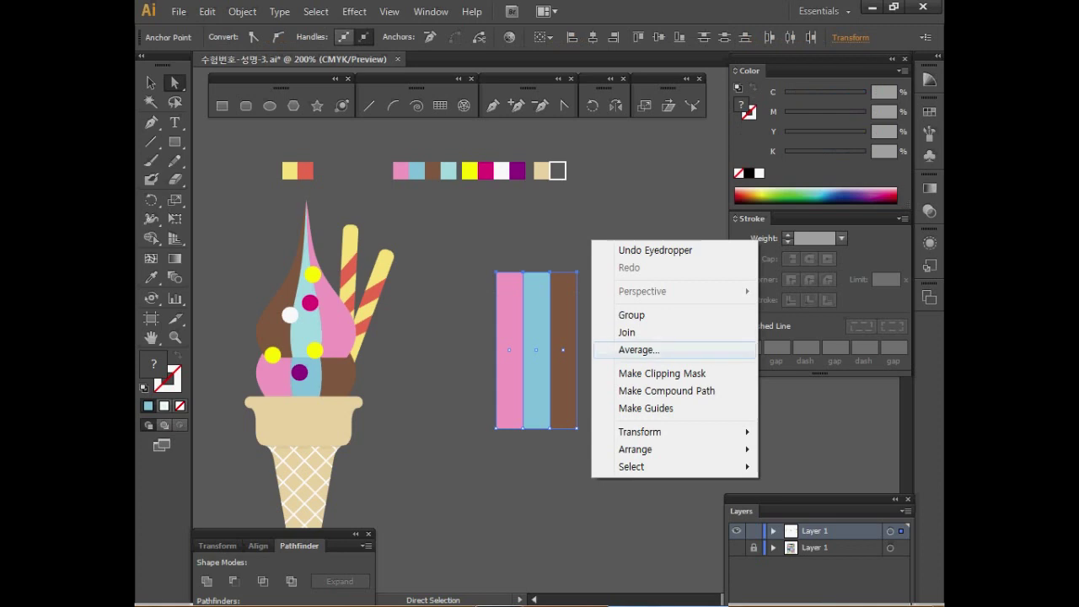
{"action": "left_click", "coordinate": [638, 349]}
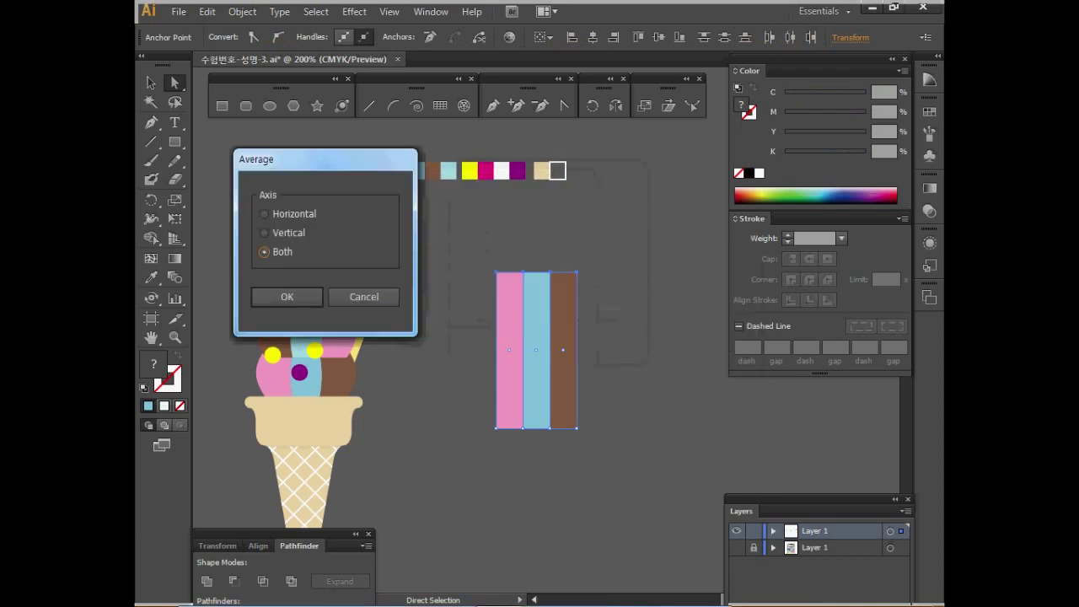
{"action": "left_click", "coordinate": [286, 296]}
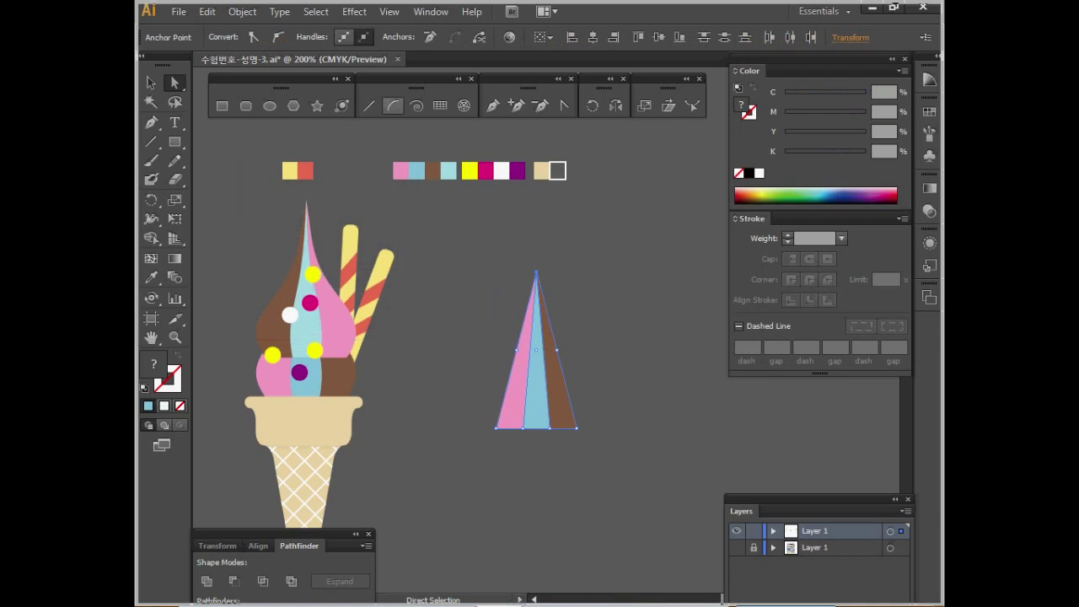
Start an Envelope Distort warp on the three striped triangles using the Fish style, vertical orientation and preview.
{"action": "left_click", "coordinate": [242, 12]}
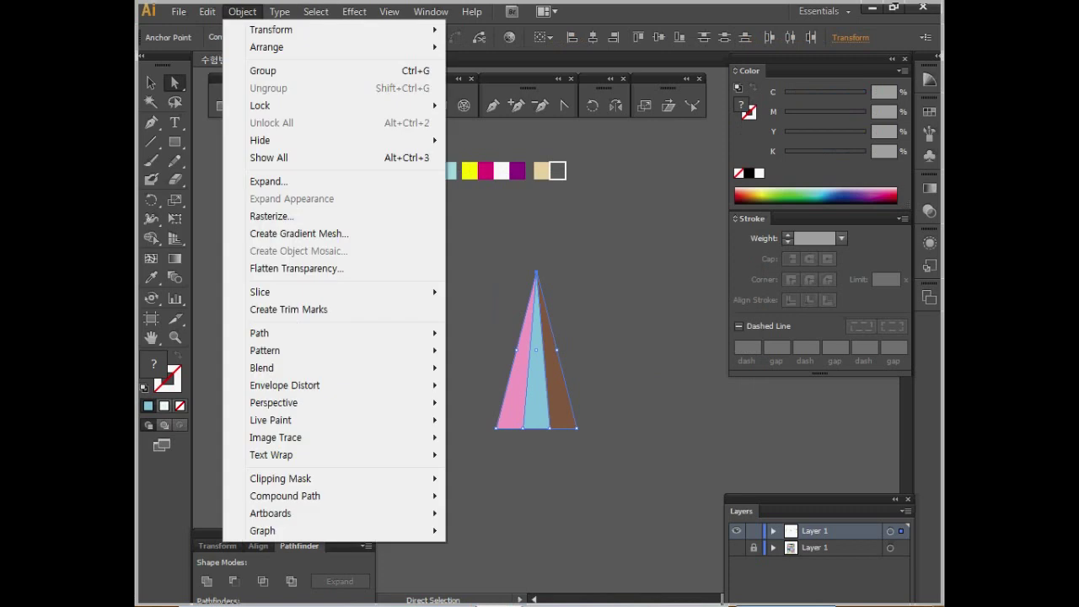
{"action": "mouse_move", "coordinate": [312, 386]}
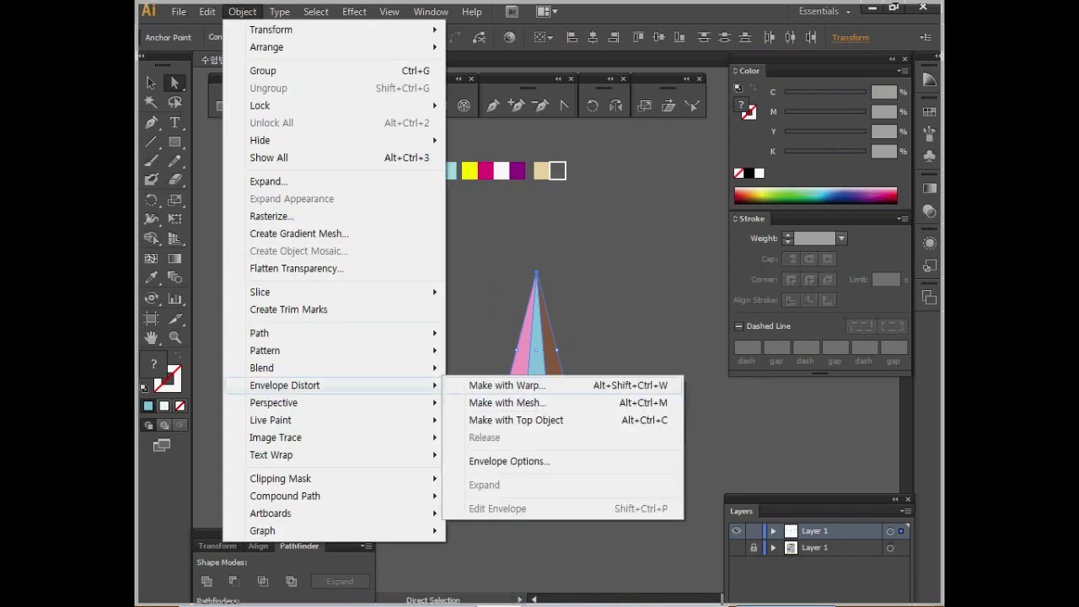
{"action": "left_click", "coordinate": [507, 385]}
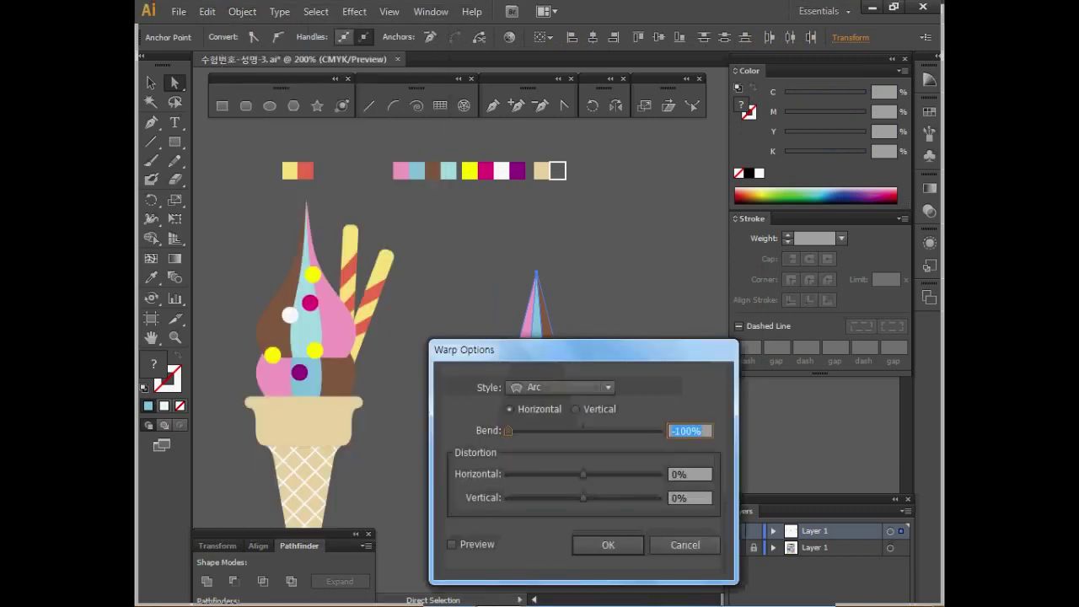
{"action": "left_click_drag", "start_coordinate": [548, 349], "coordinate": [765, 179]}
{"action": "left_click", "coordinate": [620, 391]}
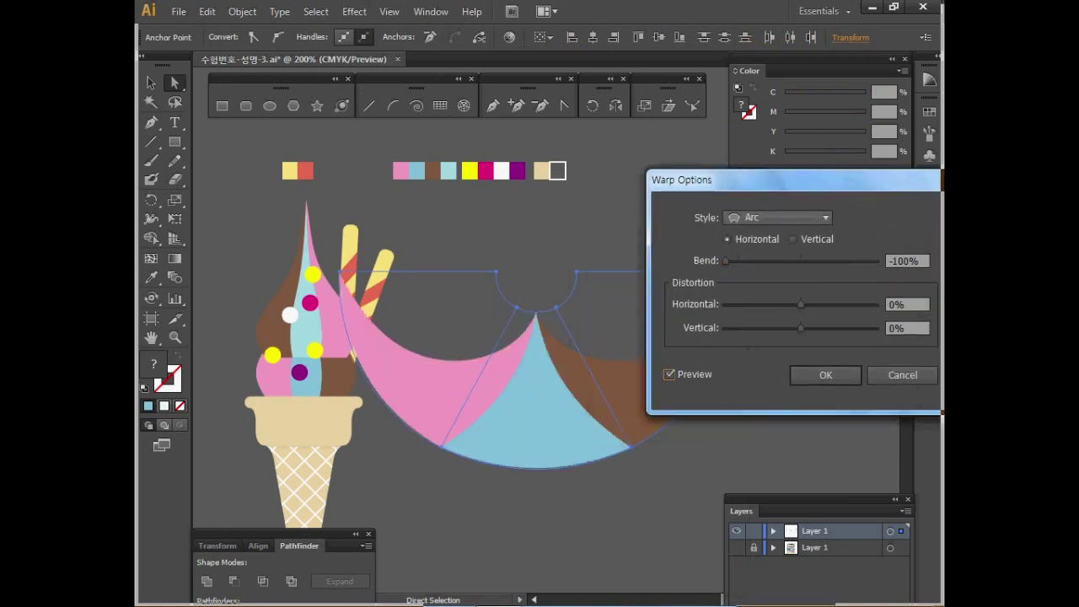
{"action": "left_click", "coordinate": [777, 218]}
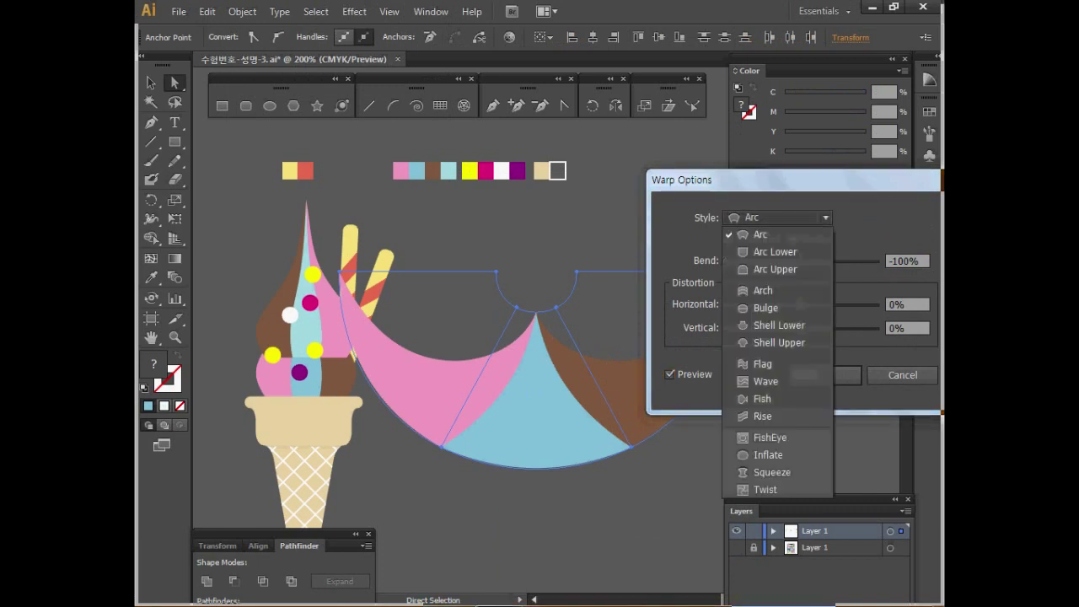
{"action": "left_click", "coordinate": [762, 398]}
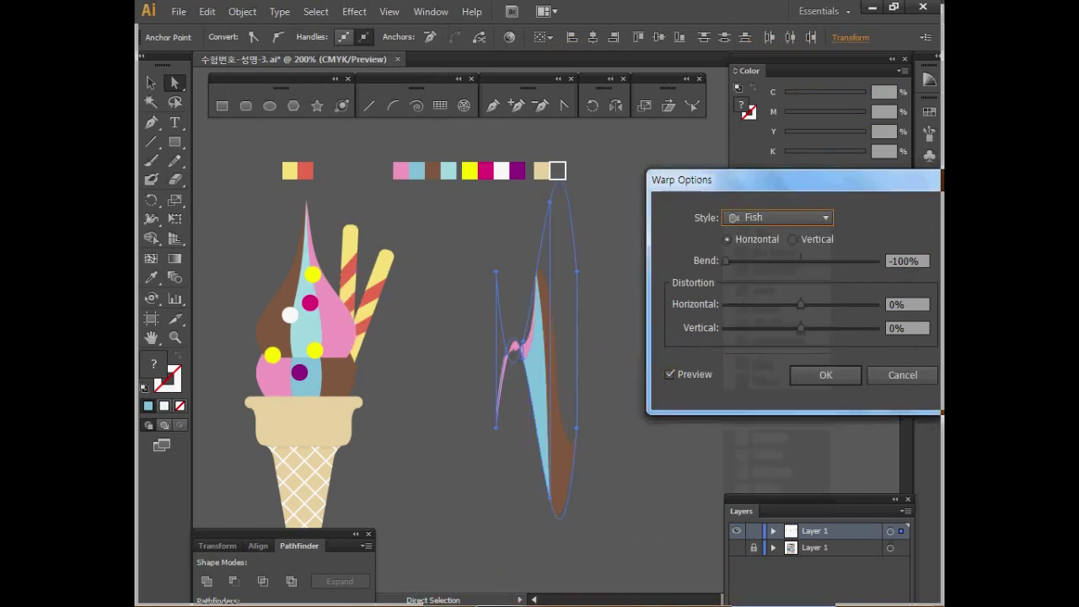
{"action": "left_click", "coordinate": [792, 239]}
{"action": "left_click_drag", "start_coordinate": [792, 180], "coordinate": [774, 173]}
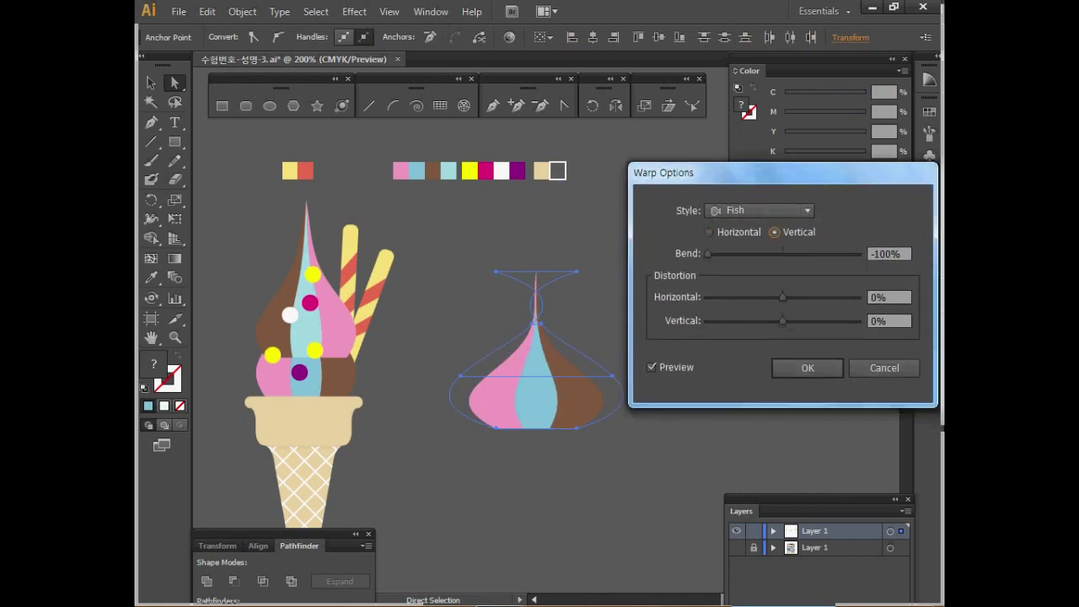
Set the Fish warp's bend to -50% and apply it to the striped shape.
{"action": "left_click_drag", "start_coordinate": [708, 254], "coordinate": [742, 254]}
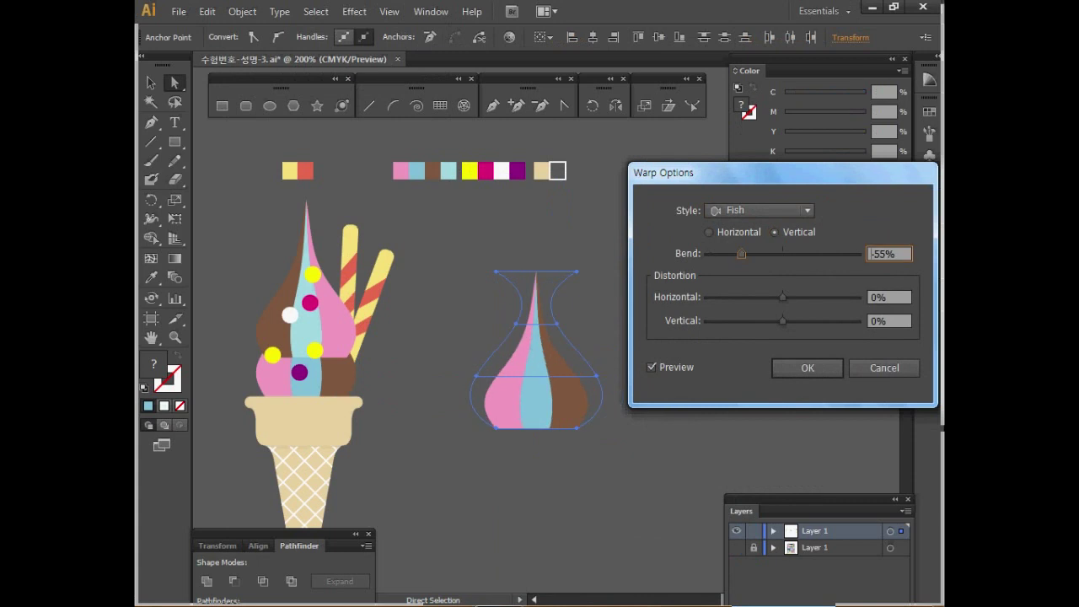
{"action": "left_click_drag", "start_coordinate": [897, 254], "coordinate": [879, 254]}
{"action": "type", "text": "0"}
{"action": "key", "text": "Tab"}
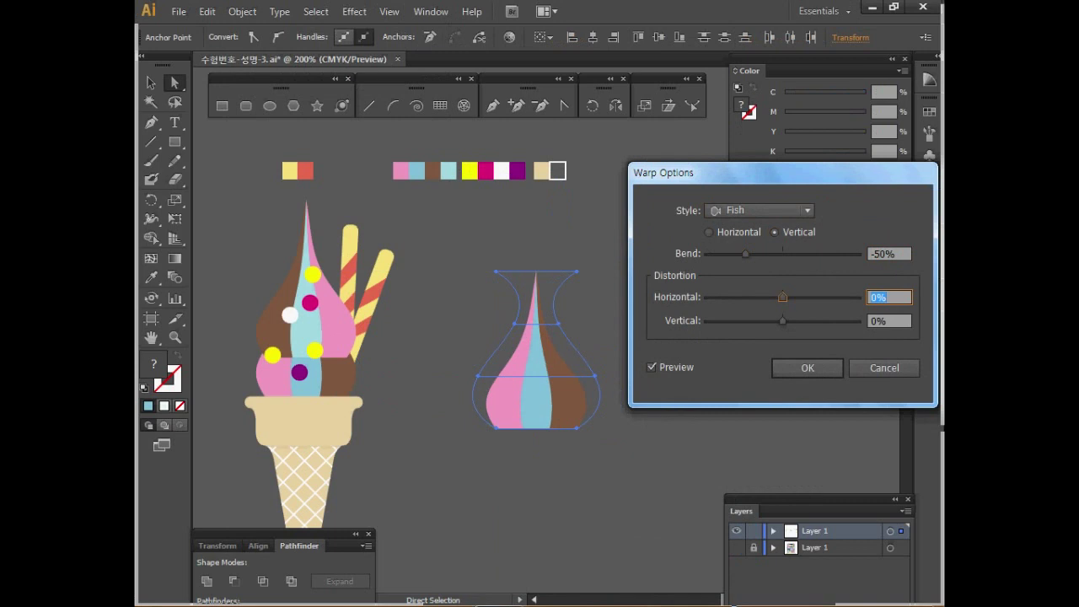
{"action": "key", "text": "Return"}
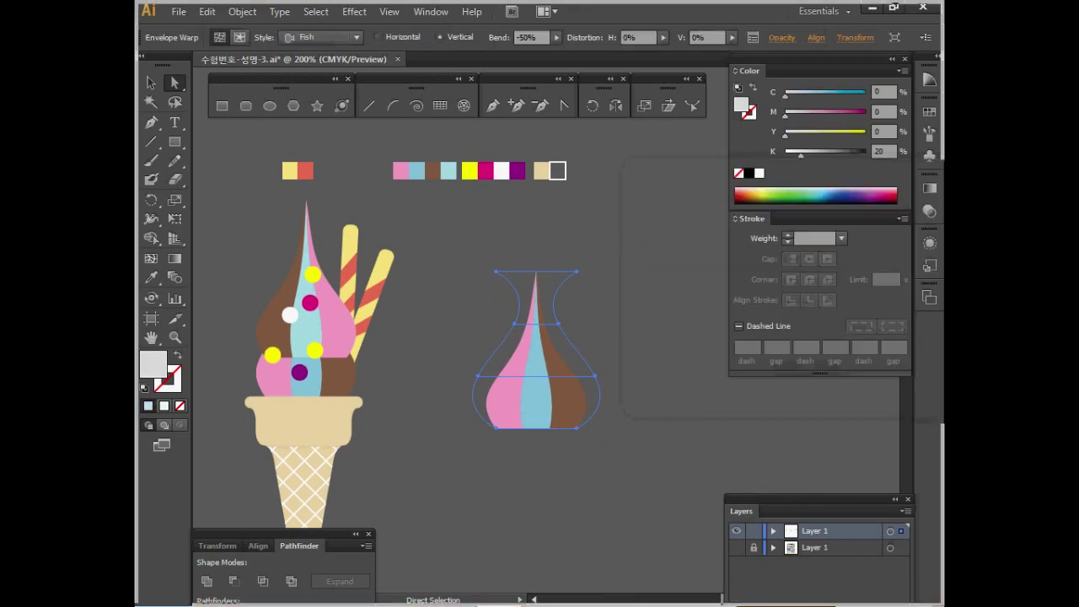
Expand the warped envelope into editable striped paths.
{"action": "left_click", "coordinate": [242, 11]}
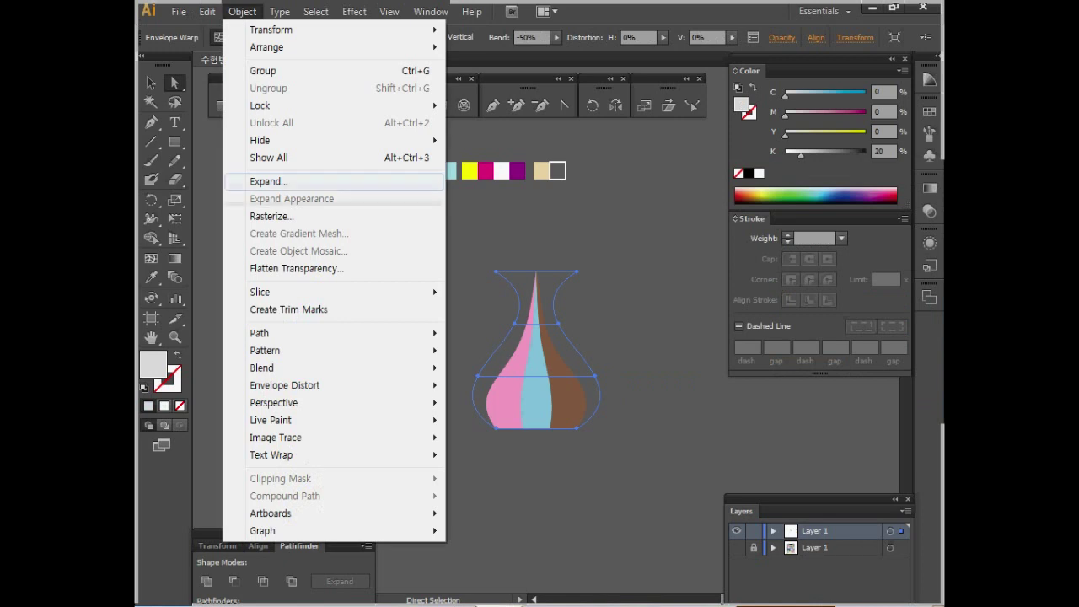
{"action": "mouse_move", "coordinate": [285, 385]}
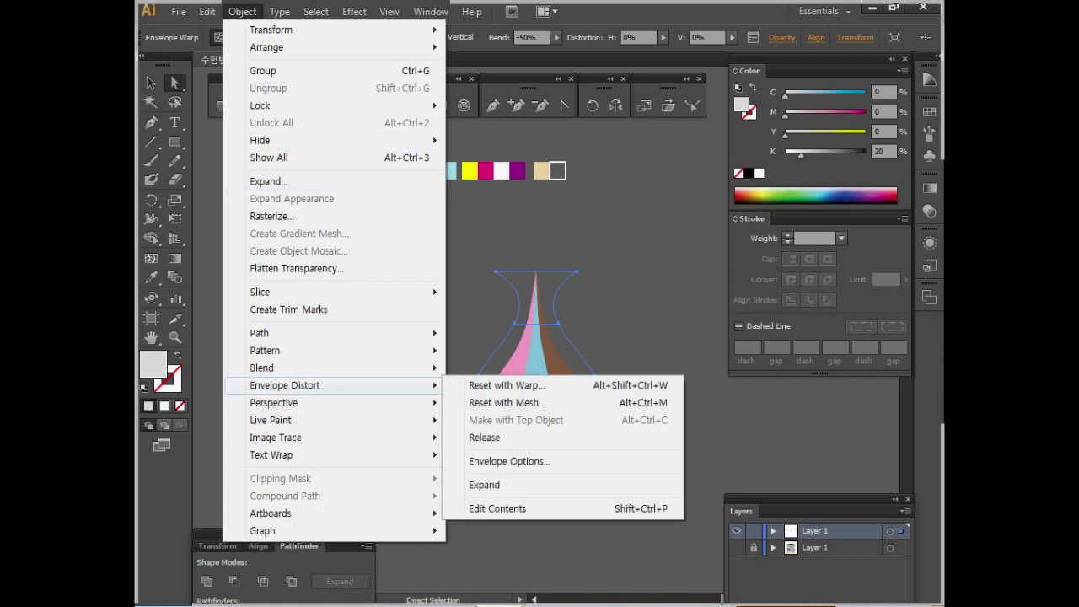
{"action": "left_click", "coordinate": [484, 485]}
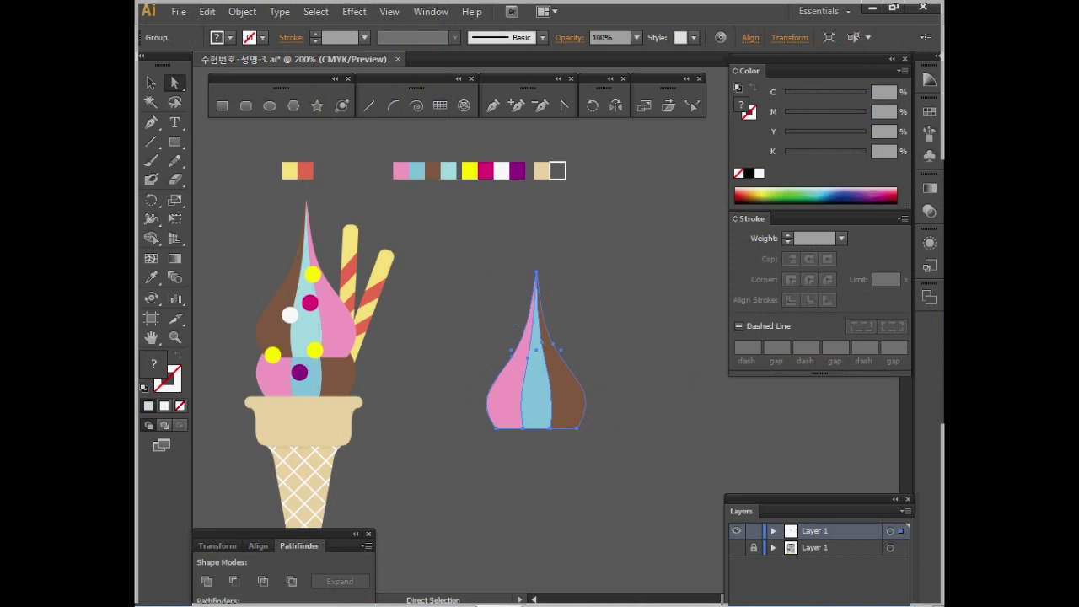
Duplicate the striped swirl a short distance straight up over itself and reflect the upper copy about the vertical axis.
{"action": "left_click", "coordinate": [151, 82]}
{"action": "left_click_drag", "start_coordinate": [536, 371], "coordinate": [508, 328]}
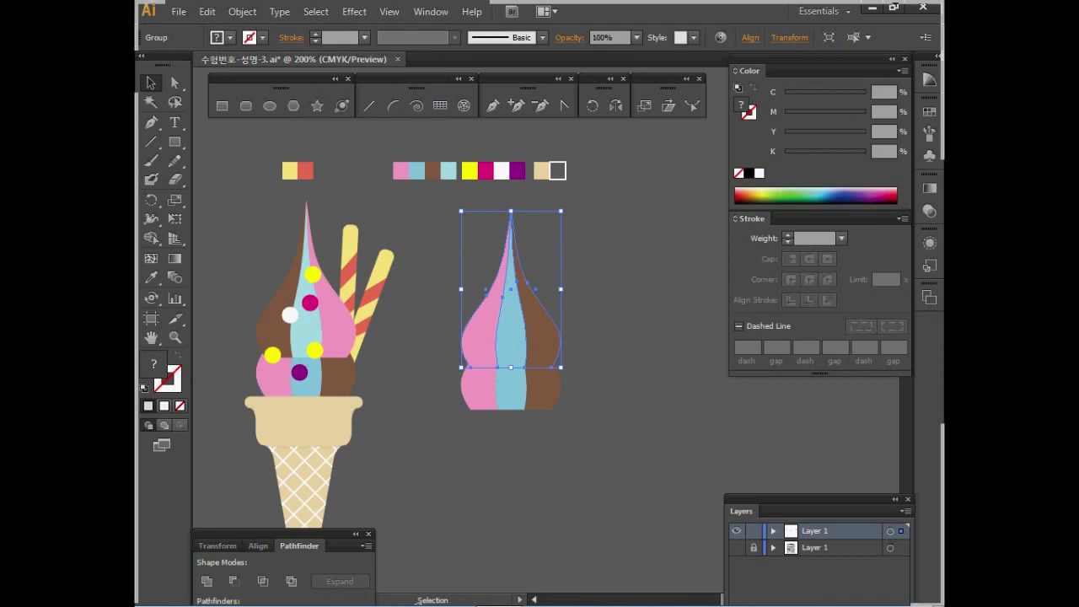
{"action": "double_click", "coordinate": [616, 105]}
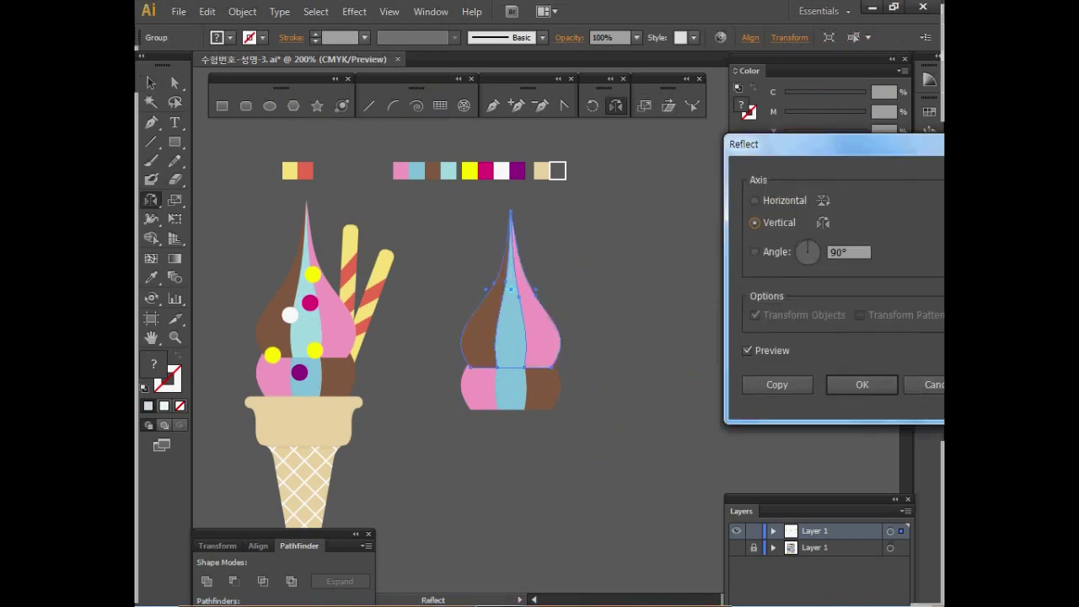
{"action": "key", "text": "Return"}
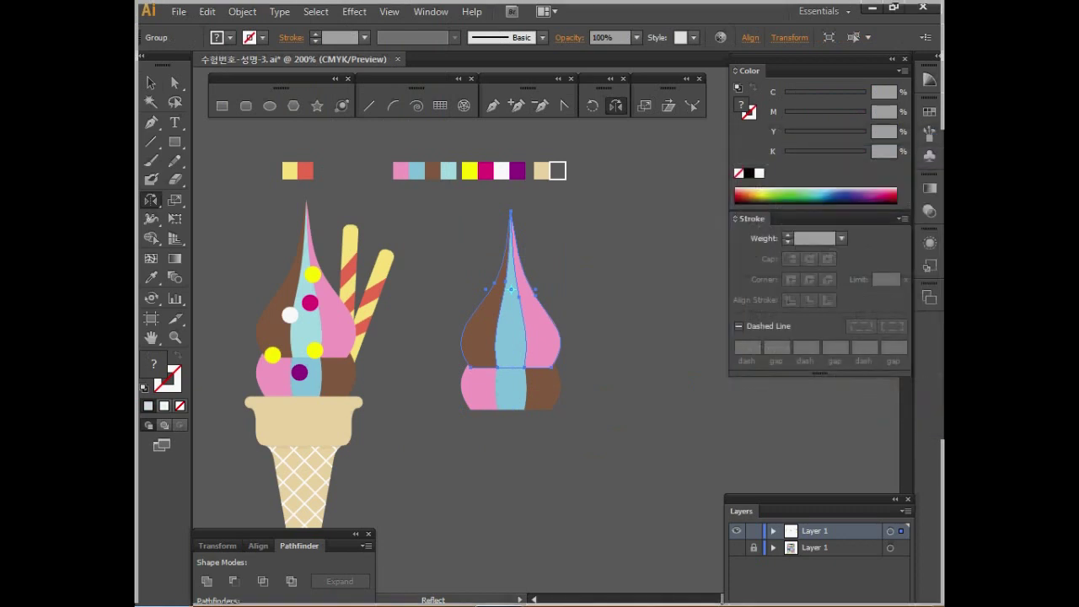
{"action": "key", "text": "v"}
{"action": "key", "text": "ctrl+shift+a"}
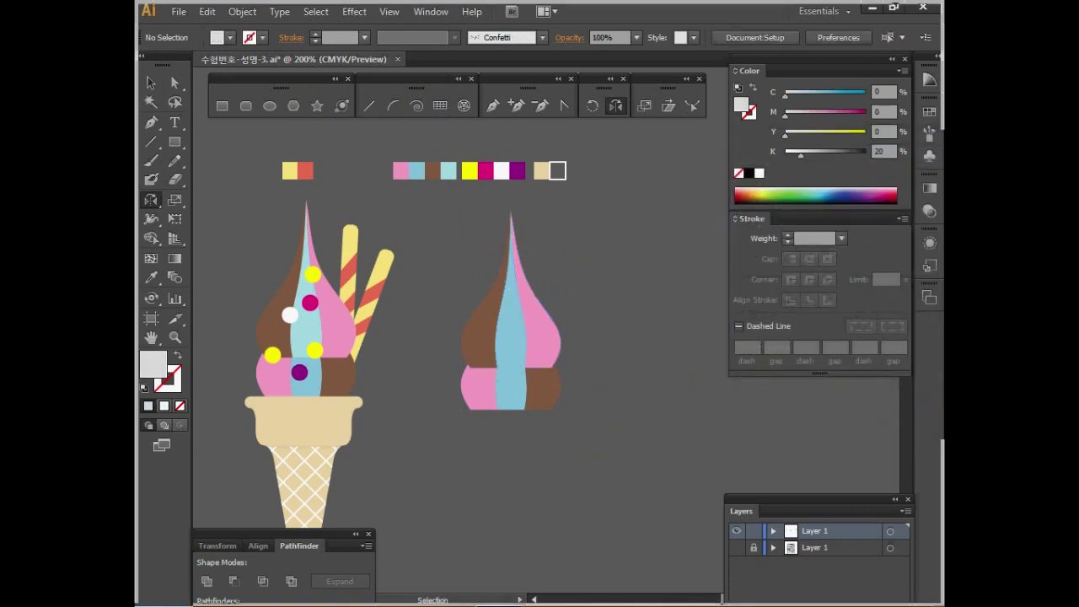
Try to send the reflected upper swirl backward in the stacking order relative to the lower swirl.
{"action": "left_click", "coordinate": [509, 287], "text": "ctrl"}
{"action": "left_click", "coordinate": [511, 390], "text": "ctrl"}
{"action": "left_click", "coordinate": [511, 328], "text": "ctrl"}
{"action": "left_click", "coordinate": [511, 389], "text": "ctrl"}
{"action": "key", "text": "ctrl+z"}
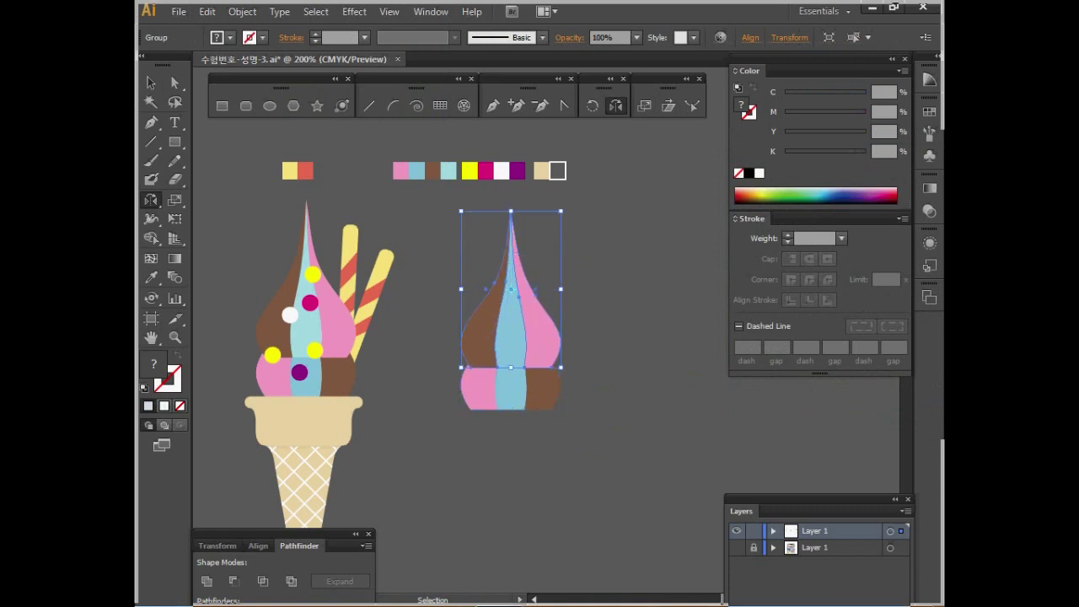
{"action": "key", "text": "ctrl+["}
{"action": "left_click", "coordinate": [510, 328], "text": "ctrl"}
{"action": "key", "text": "ctrl+["}
{"action": "left_click", "coordinate": [510, 329], "text": "ctrl"}
{"action": "key", "text": "ctrl+shift+a"}
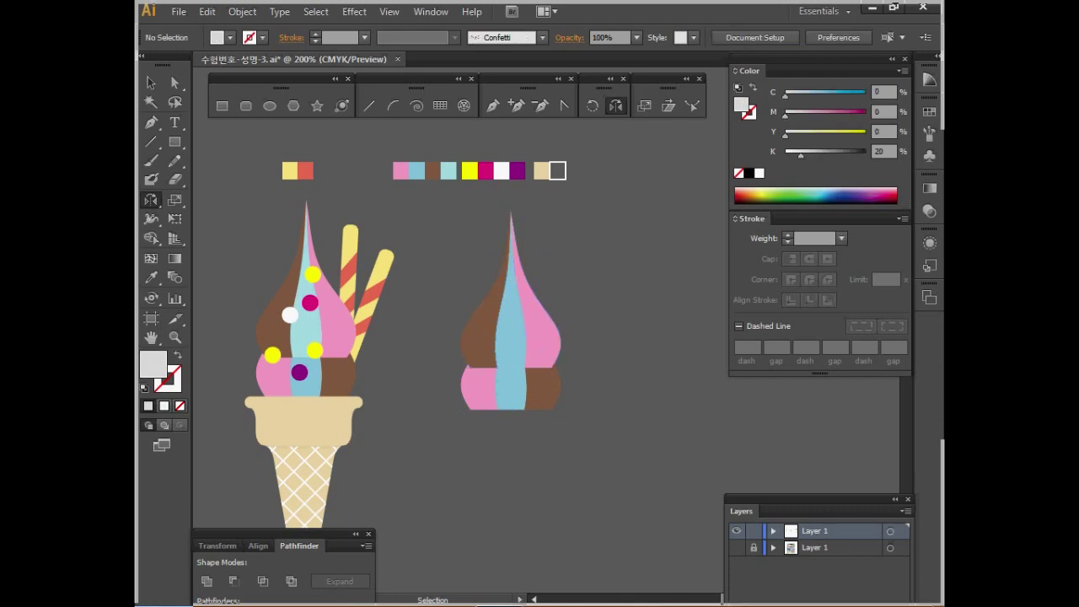
Isolate the upper swirl's group and recolor its middle stripe with the light aqua swatch of the palette.
{"action": "double_click", "coordinate": [510, 329], "text": "ctrl"}
{"action": "left_click", "coordinate": [511, 328], "text": "ctrl"}
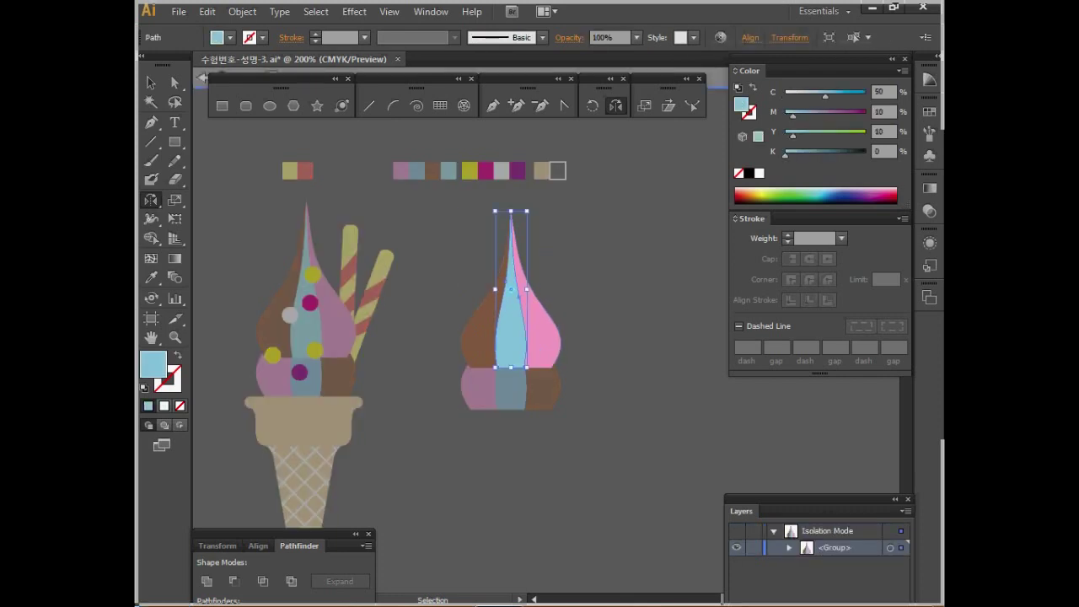
{"action": "key", "text": "i"}
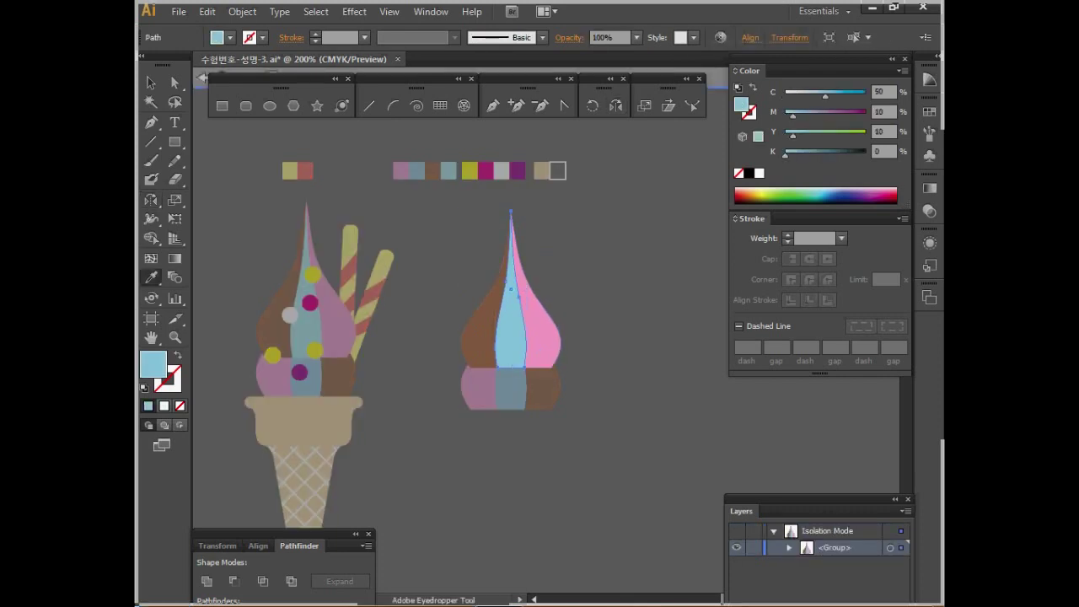
{"action": "left_click", "coordinate": [449, 171]}
{"action": "double_click", "coordinate": [461, 251], "text": "ctrl"}
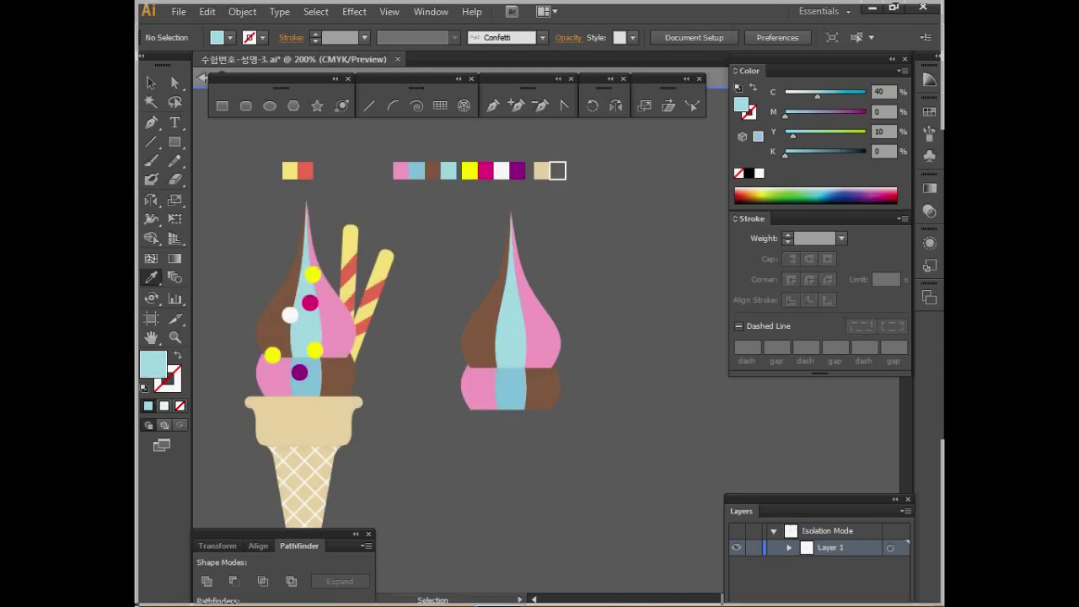
Ungroup the reference illustration's swirl and its sprinkle dots.
{"action": "left_click_drag", "start_coordinate": [460, 251], "coordinate": [463, 226]}
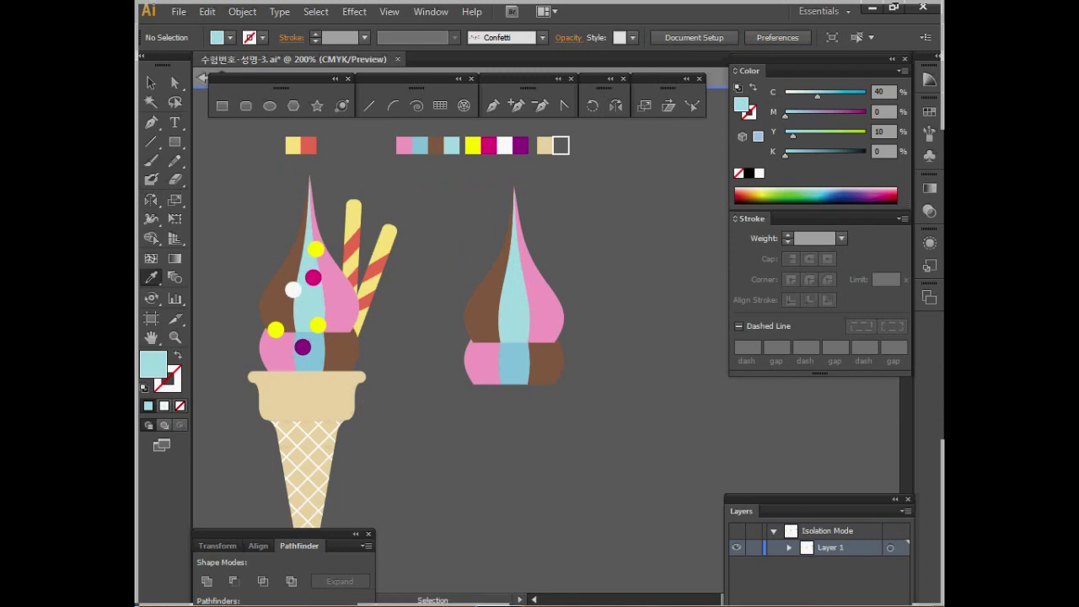
{"action": "left_click", "coordinate": [292, 289], "text": "ctrl"}
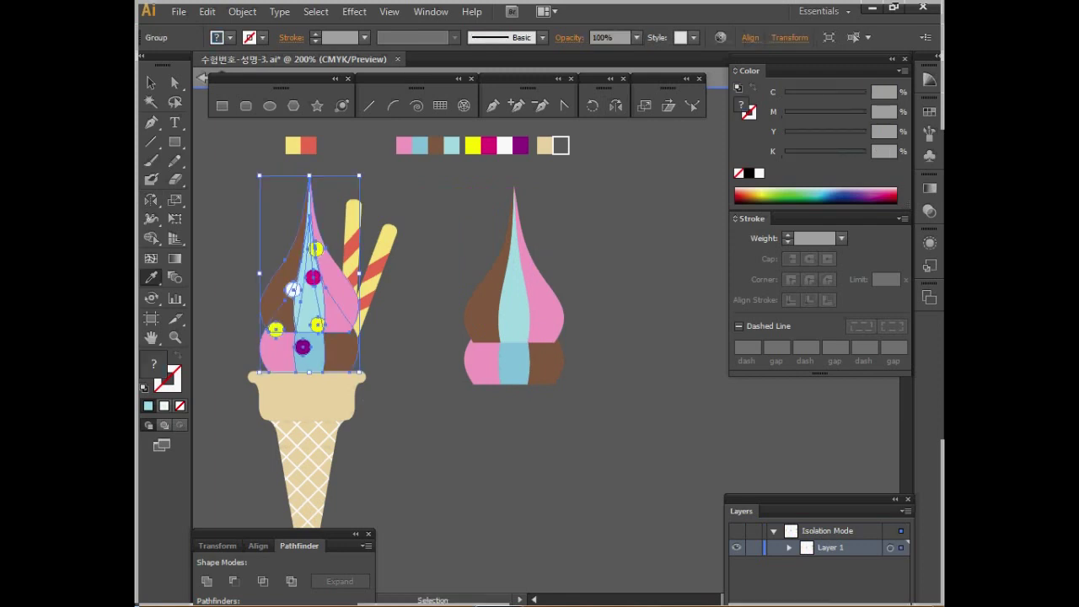
{"action": "right_click", "coordinate": [313, 279], "text": "ctrl"}
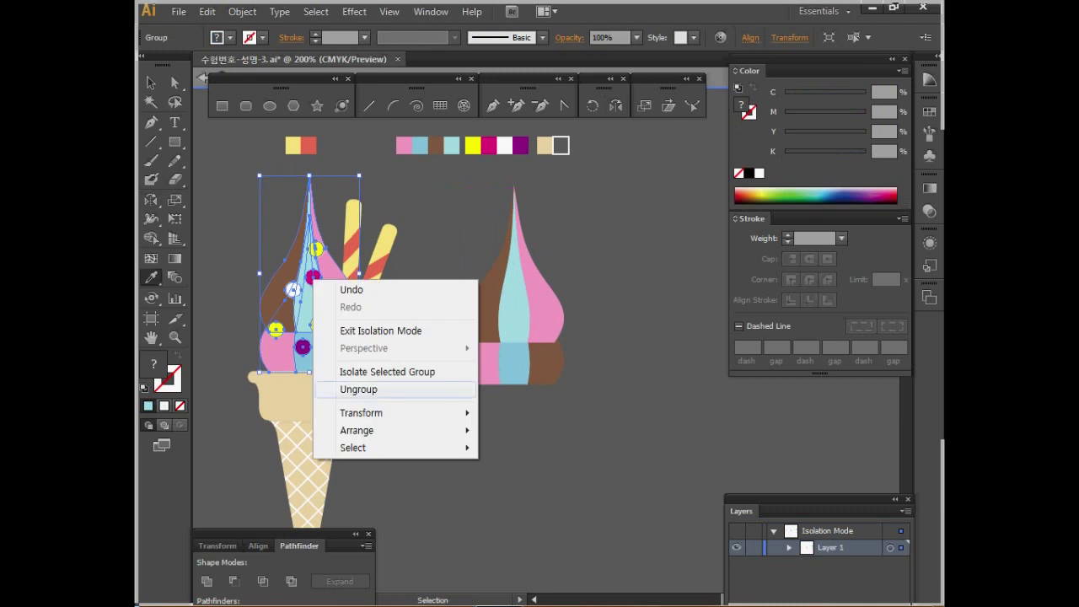
{"action": "left_click", "coordinate": [359, 390]}
Delete the drawn swirl, put a copy of the reference's swirl with sprinkles in its place, and exit isolation mode.
{"action": "left_click_drag", "start_coordinate": [455, 236], "coordinate": [545, 368]}
{"action": "key", "text": "Delete"}
{"action": "left_click_drag", "start_coordinate": [254, 243], "coordinate": [320, 350]}
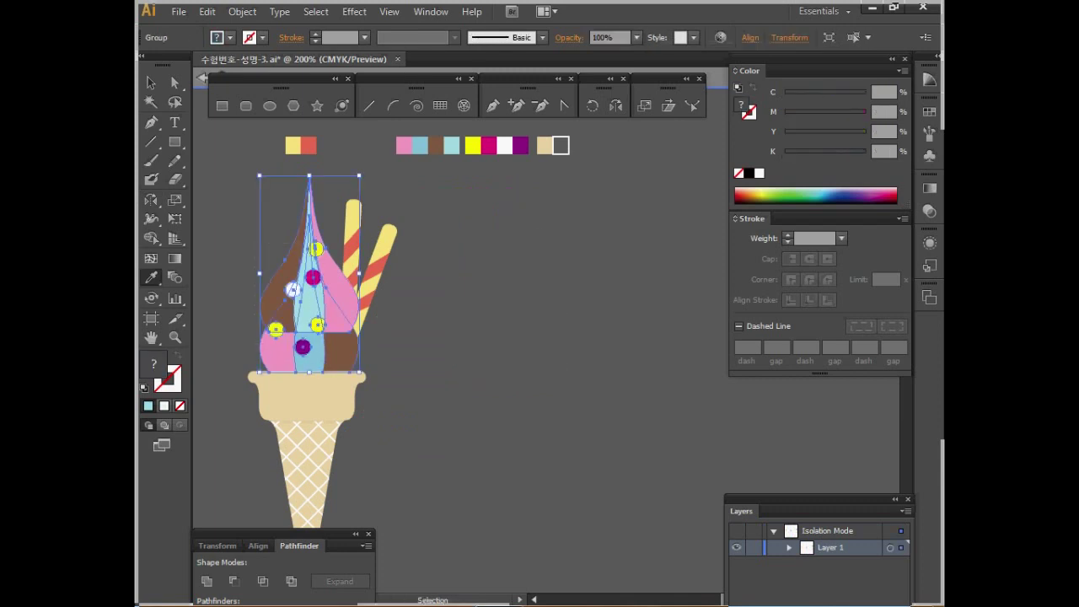
{"action": "left_click_drag", "start_coordinate": [293, 289], "coordinate": [496, 289]}
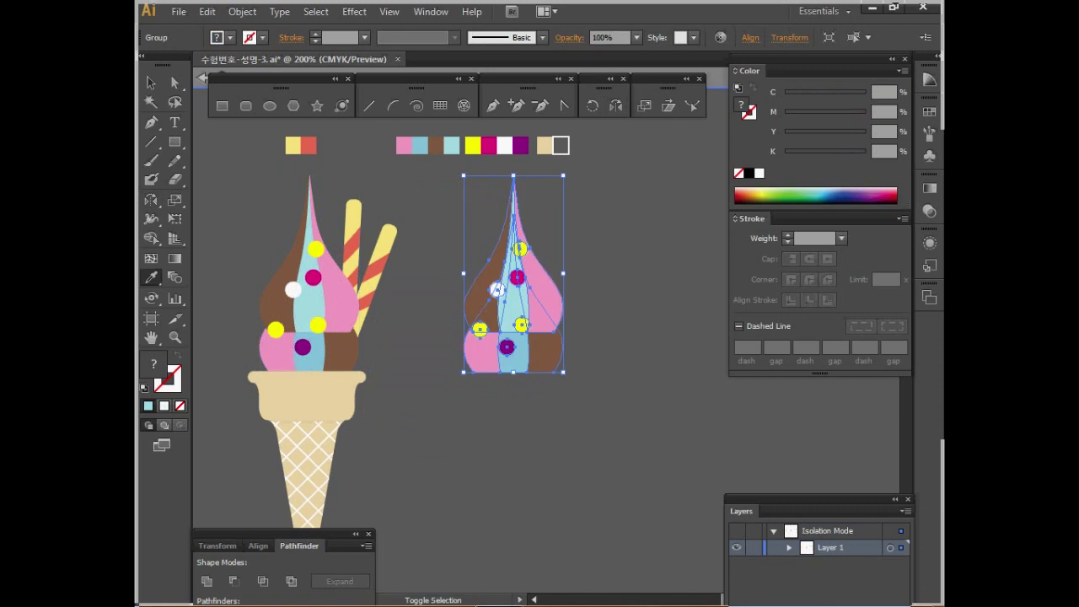
{"action": "key", "text": "ctrl+shift+a"}
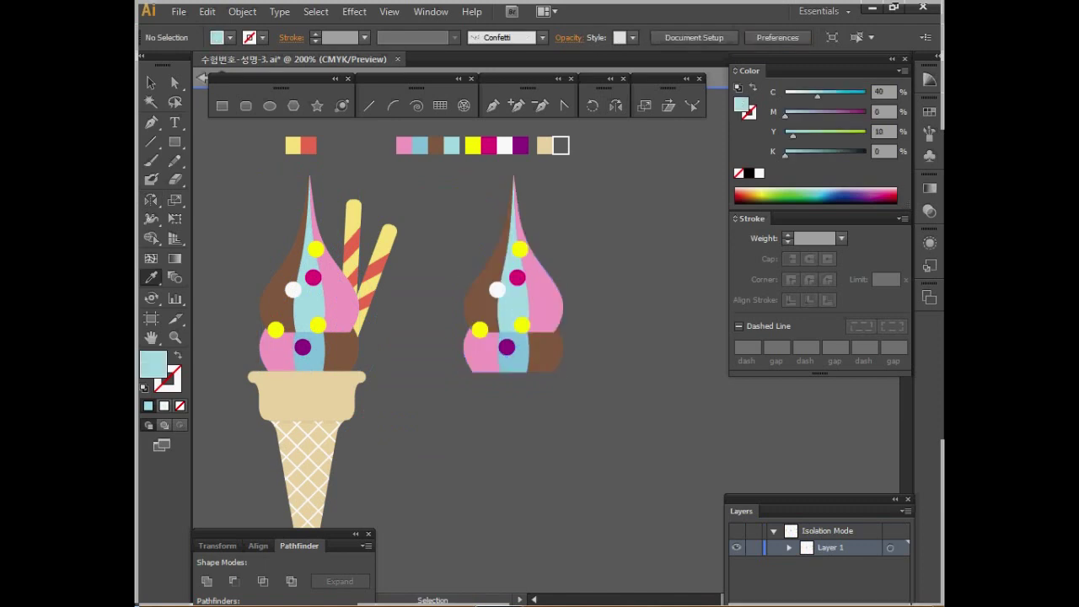
{"action": "key", "text": "Escape"}
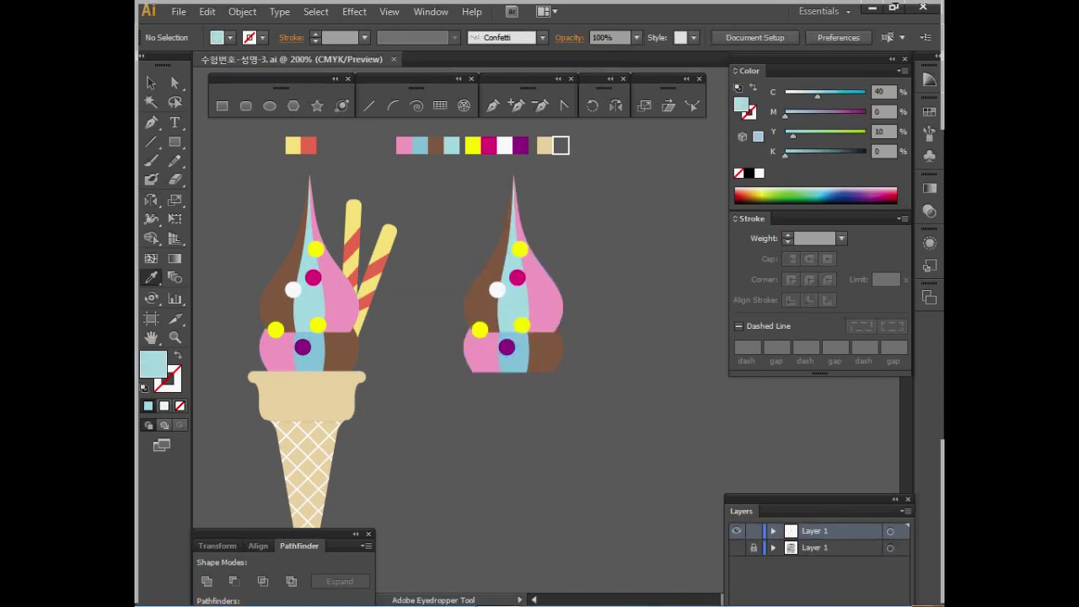
Draw three stacked rectangles with default white fill and 1 pt black stroke below the copied swirl for the cone's rim, collar and body.
{"action": "key", "text": "space"}
{"action": "left_click_drag", "start_coordinate": [438, 422], "coordinate": [441, 363]}
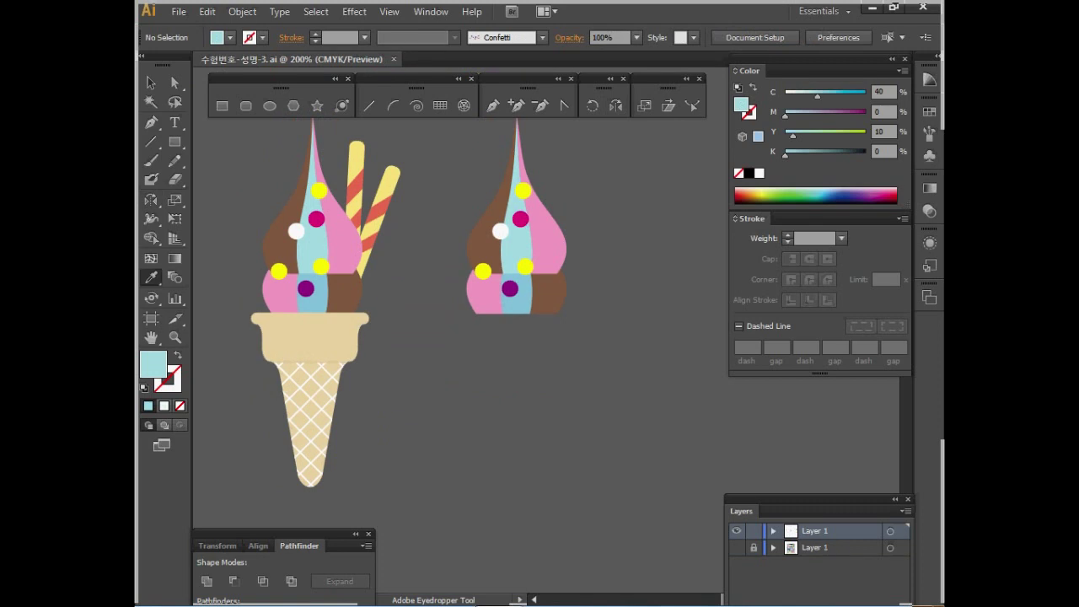
{"action": "left_click", "coordinate": [221, 105]}
{"action": "key", "text": "space"}
{"action": "left_click_drag", "start_coordinate": [445, 347], "coordinate": [445, 378]}
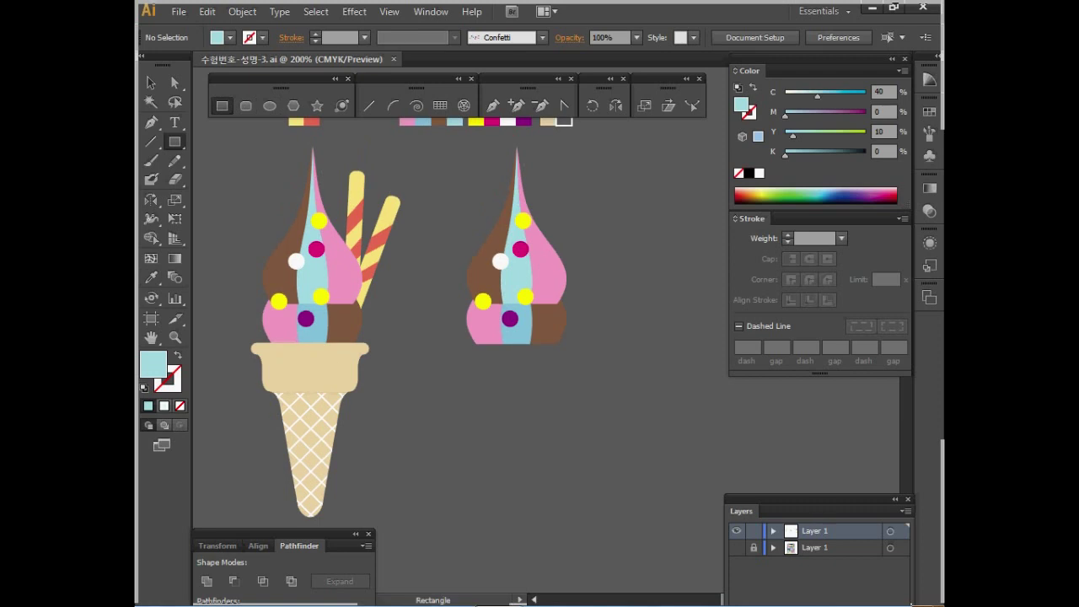
{"action": "key", "text": "d"}
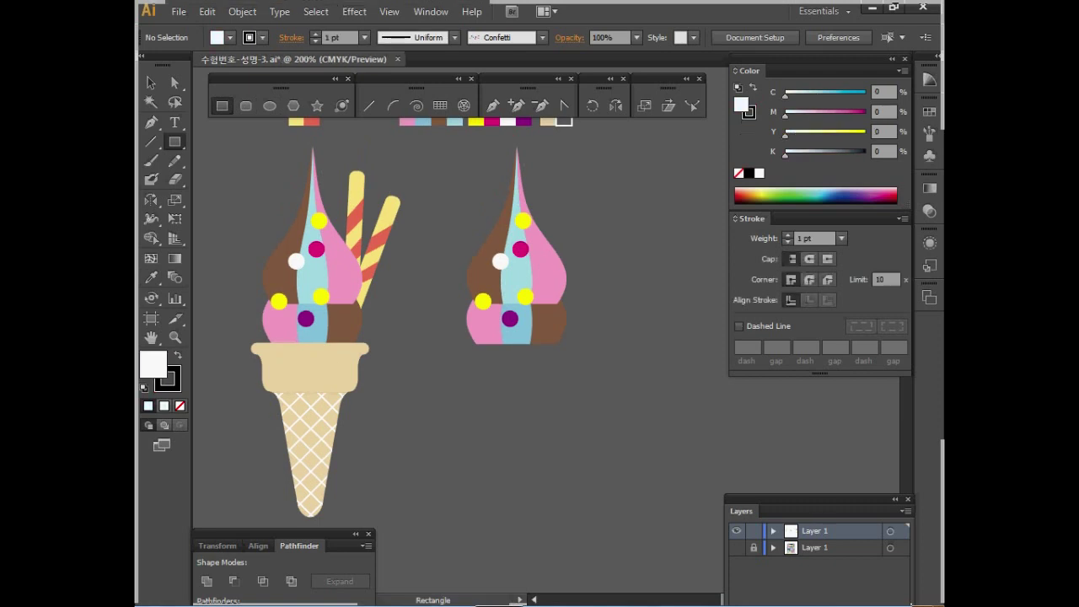
{"action": "left_click_drag", "start_coordinate": [453, 342], "coordinate": [587, 355]}
{"action": "left_click_drag", "start_coordinate": [588, 356], "coordinate": [587, 355]}
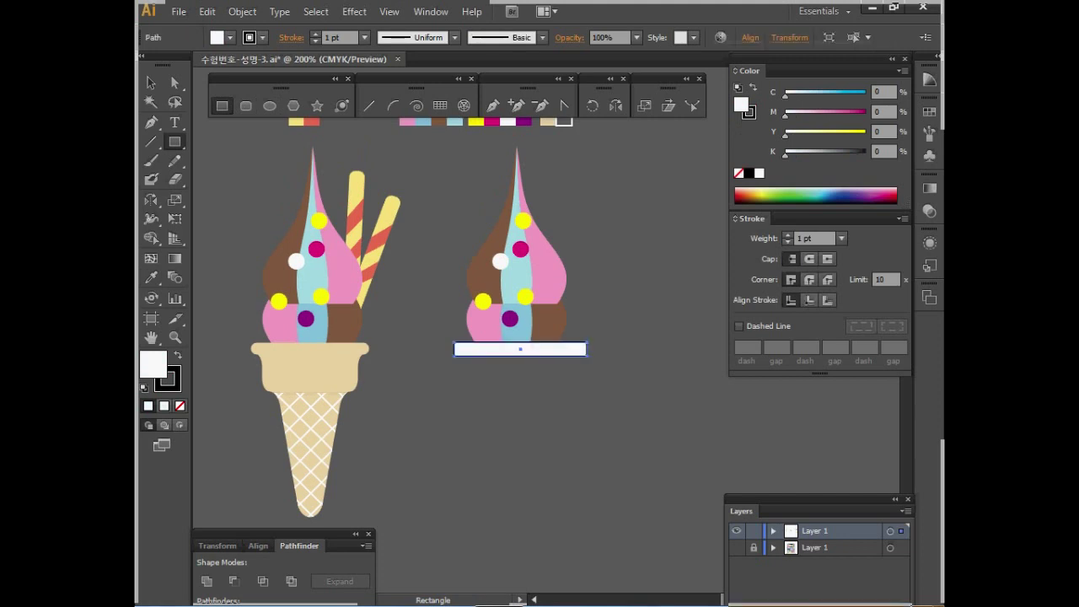
{"action": "left_click_drag", "start_coordinate": [474, 350], "coordinate": [569, 400]}
{"action": "mouse_move", "coordinate": [494, 389]}
{"action": "left_mouse_down"}
{"action": "mouse_move", "coordinate": [549, 515]}
{"action": "mouse_move", "coordinate": [478, 381]}
{"action": "mouse_move", "coordinate": [496, 352]}
{"action": "left_mouse_up"}
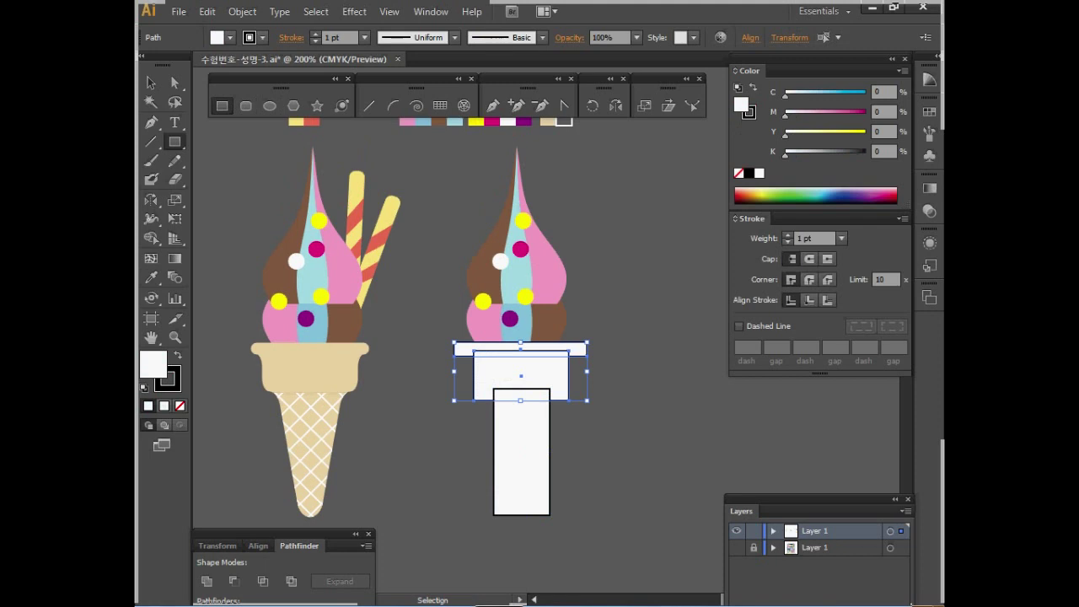
Align the rim, collar and body rectangles of the cone to a common horizontal center.
{"action": "left_click", "coordinate": [522, 453], "text": "ctrl+shift"}
{"action": "left_click", "coordinate": [257, 546]}
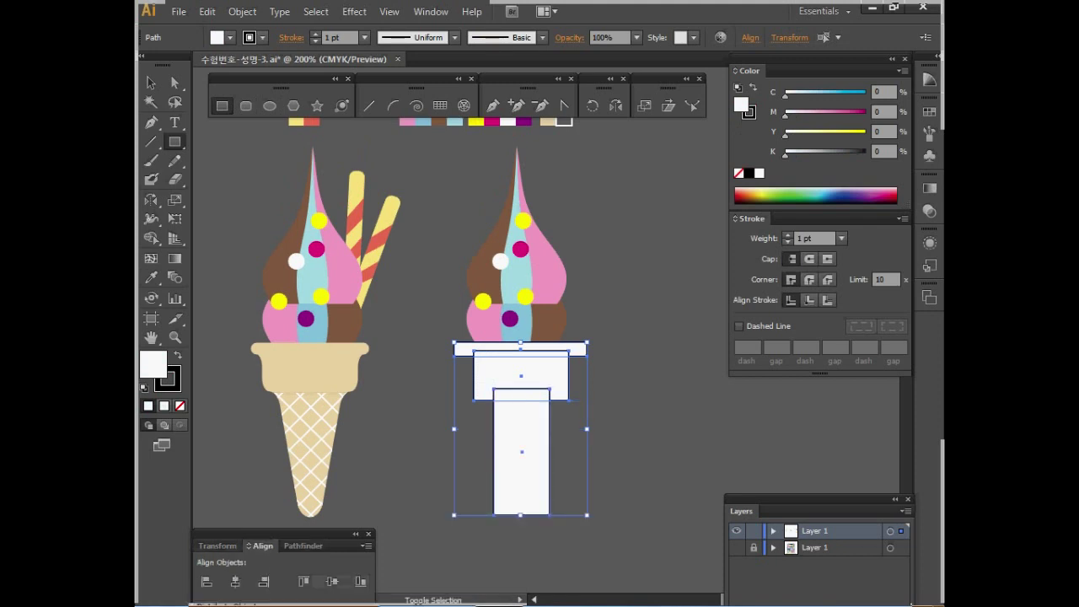
{"action": "left_click_drag", "start_coordinate": [271, 533], "coordinate": [275, 499]}
{"action": "left_click", "coordinate": [238, 548]}
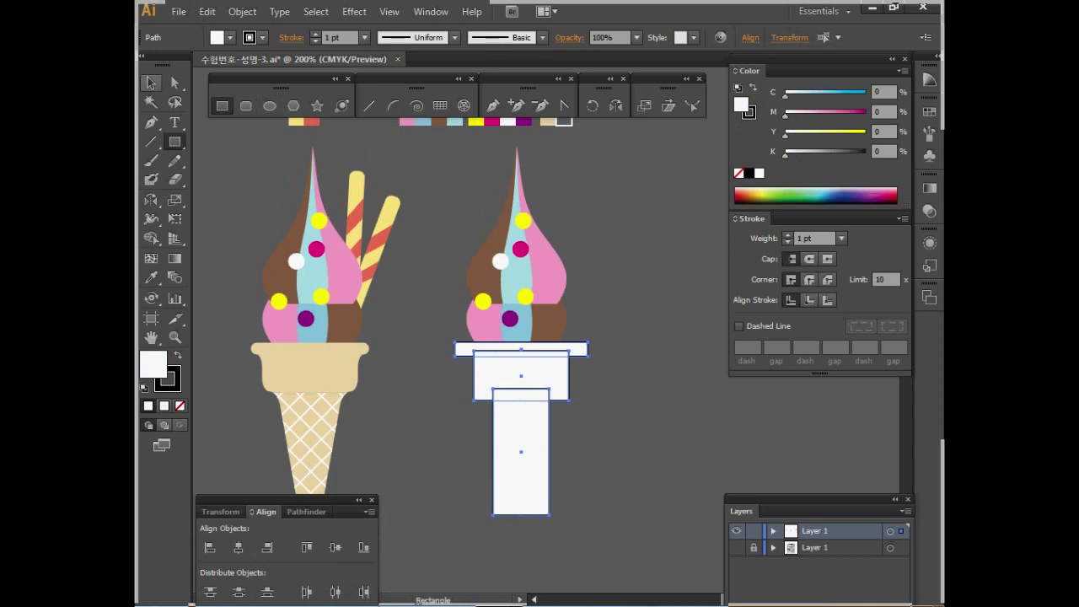
Taper the tall cone rectangle by scaling its two bottom anchor points uniformly to 30%.
{"action": "left_click", "coordinate": [175, 83]}
{"action": "left_click_drag", "start_coordinate": [450, 483], "coordinate": [621, 537]}
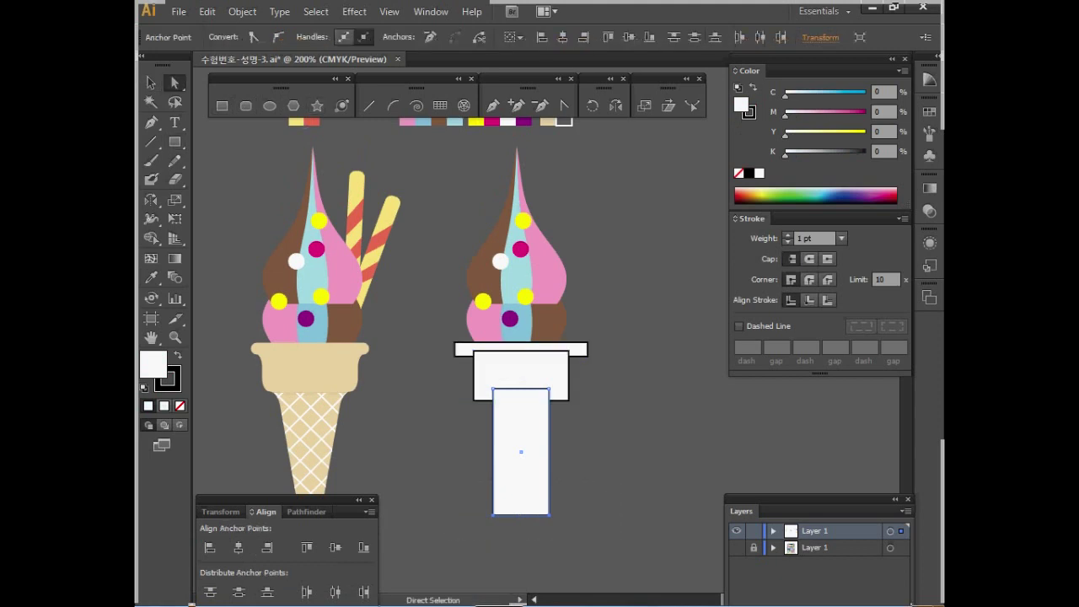
{"action": "double_click", "coordinate": [645, 106]}
{"action": "key", "text": "Return"}
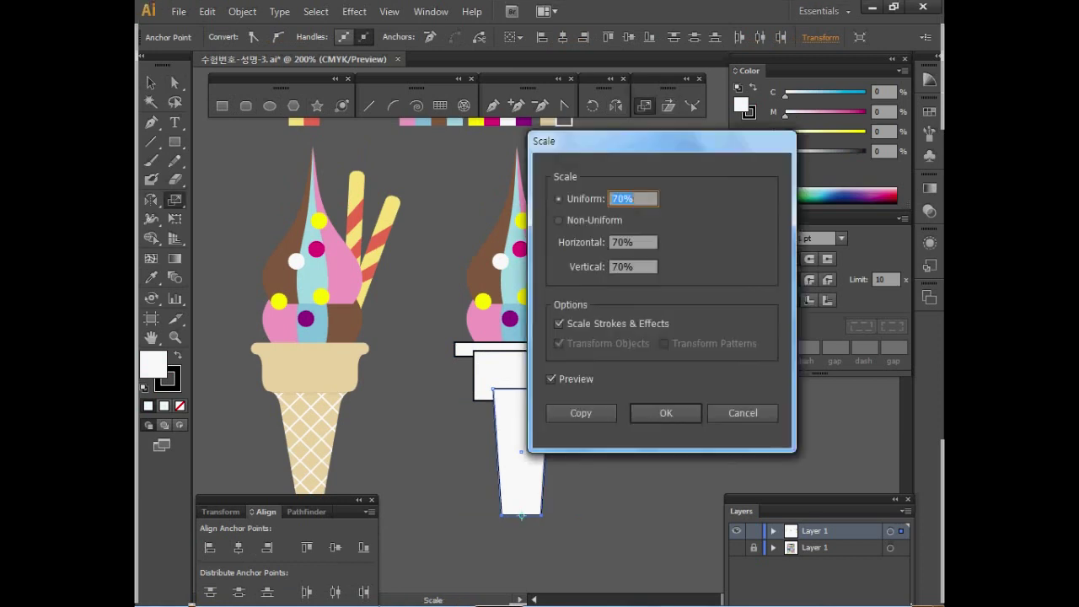
{"action": "type", "text": "30"}
{"action": "key", "text": "Return"}
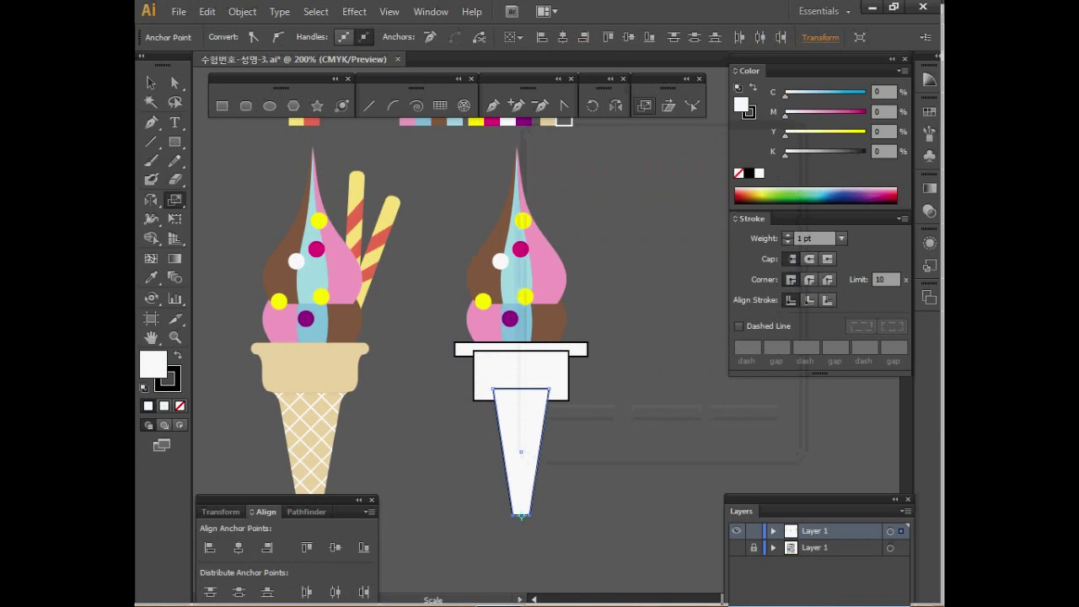
Unite the rim, collar and tapered body into a single cone outline.
{"action": "key", "text": "v"}
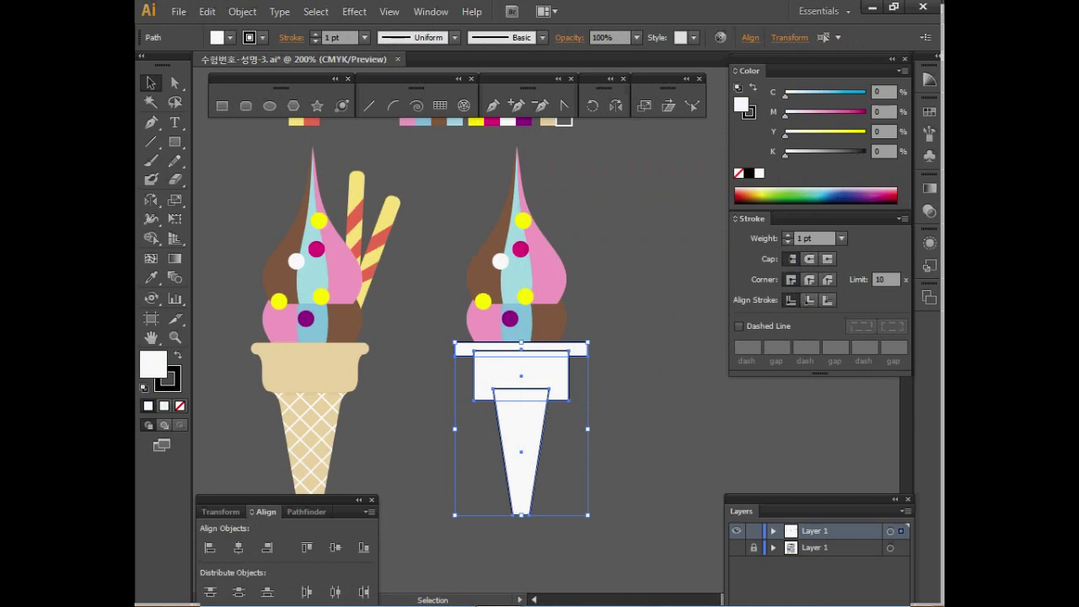
{"action": "left_click", "coordinate": [306, 512]}
{"action": "left_click", "coordinate": [210, 553]}
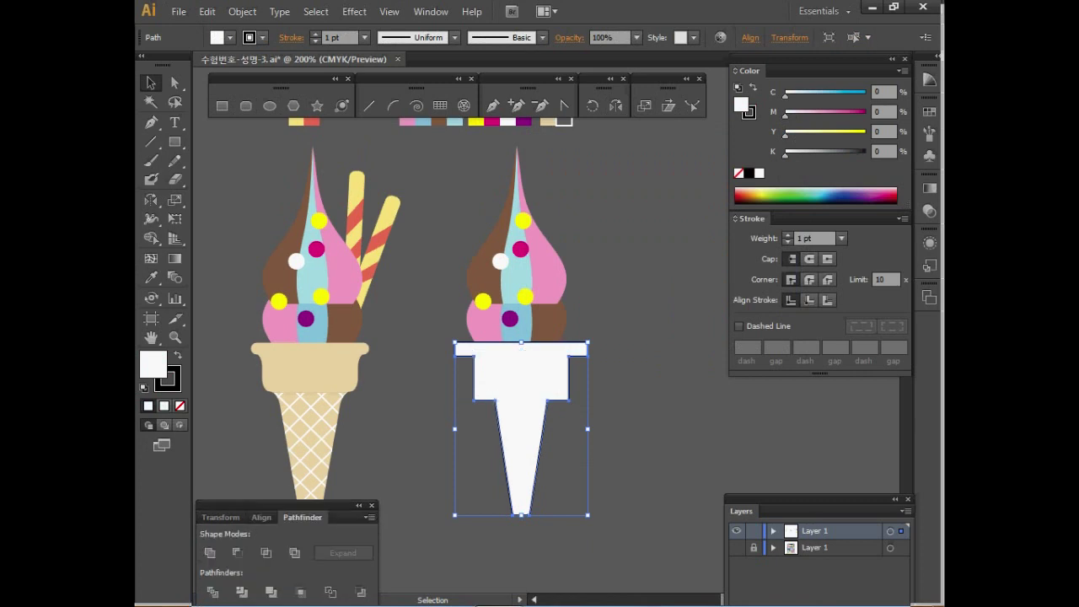
Apply a Round Corners effect with a 3 mm radius to the united cone outline, previewing it.
{"action": "left_click", "coordinate": [354, 11]}
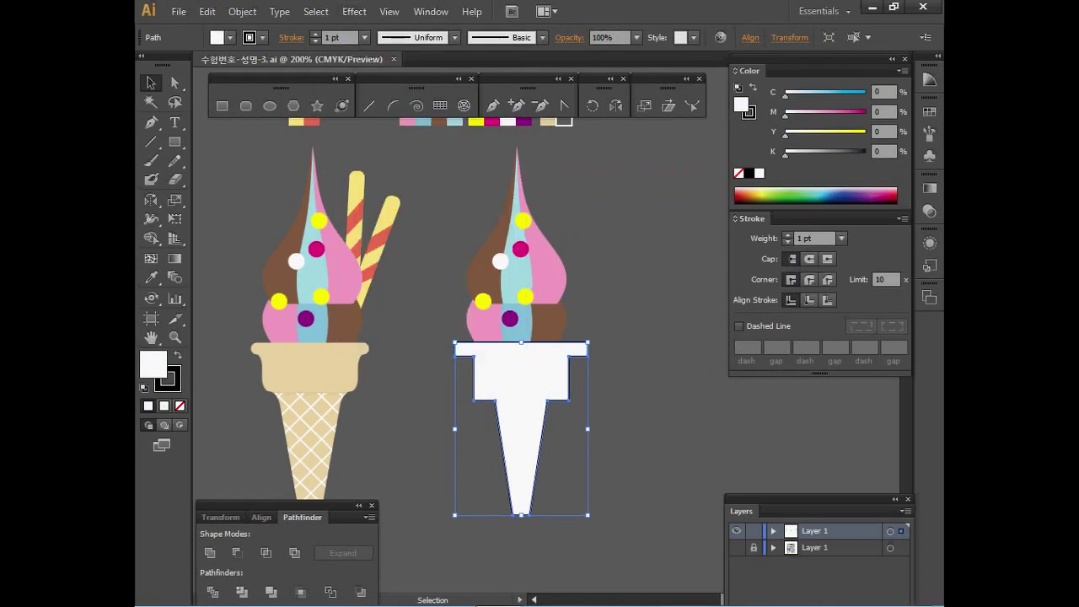
{"action": "left_click", "coordinate": [354, 12]}
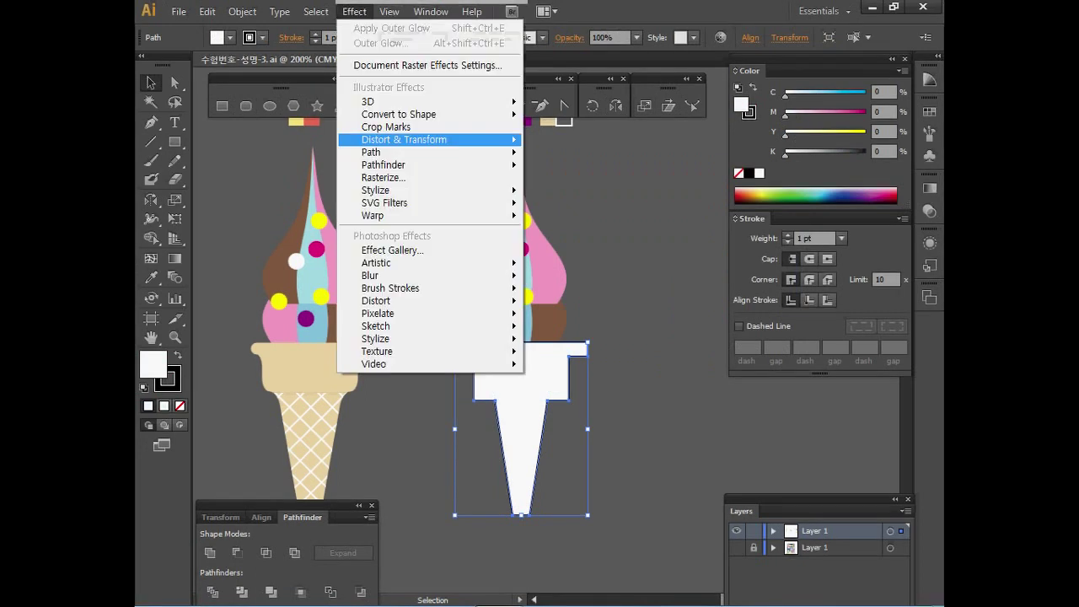
{"action": "mouse_move", "coordinate": [375, 191]}
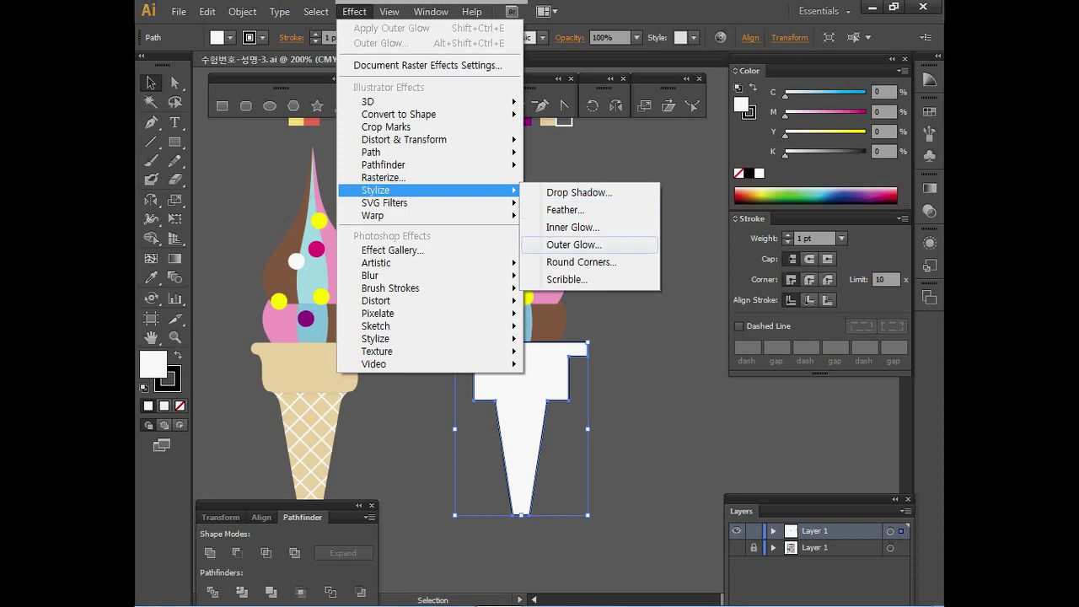
{"action": "left_click", "coordinate": [582, 263]}
{"action": "left_click", "coordinate": [532, 325]}
{"action": "left_click_drag", "start_coordinate": [590, 252], "coordinate": [630, 210]}
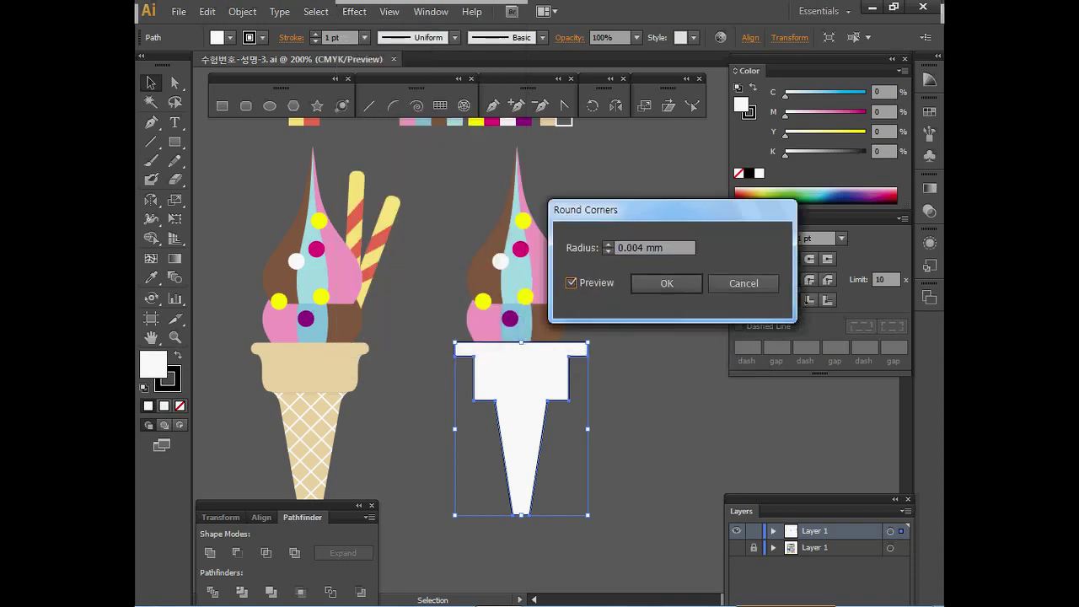
{"action": "key", "text": "shift+Tab"}
{"action": "key", "text": "shift+Tab"}
{"action": "type", "text": "6"}
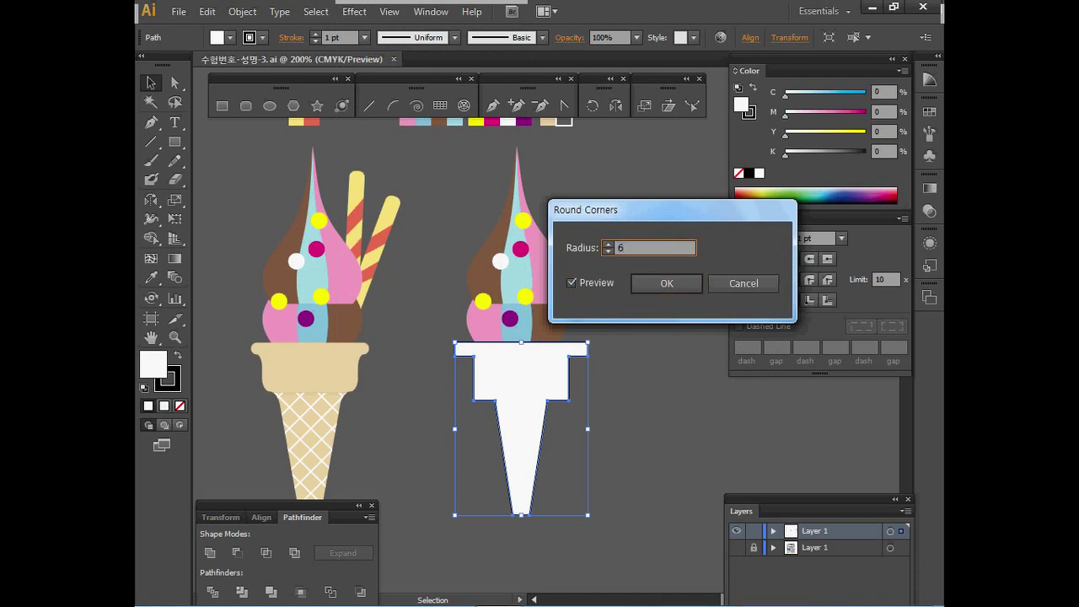
{"action": "key", "text": "BackSpace"}
{"action": "type", "text": "3"}
{"action": "key", "text": "Tab"}
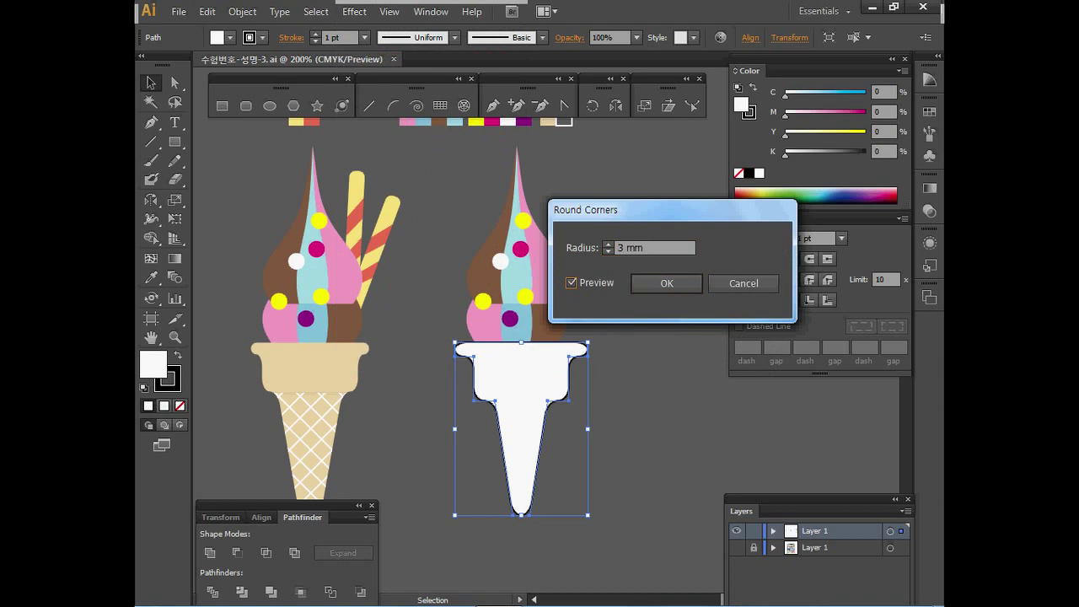
{"action": "left_click", "coordinate": [667, 283]}
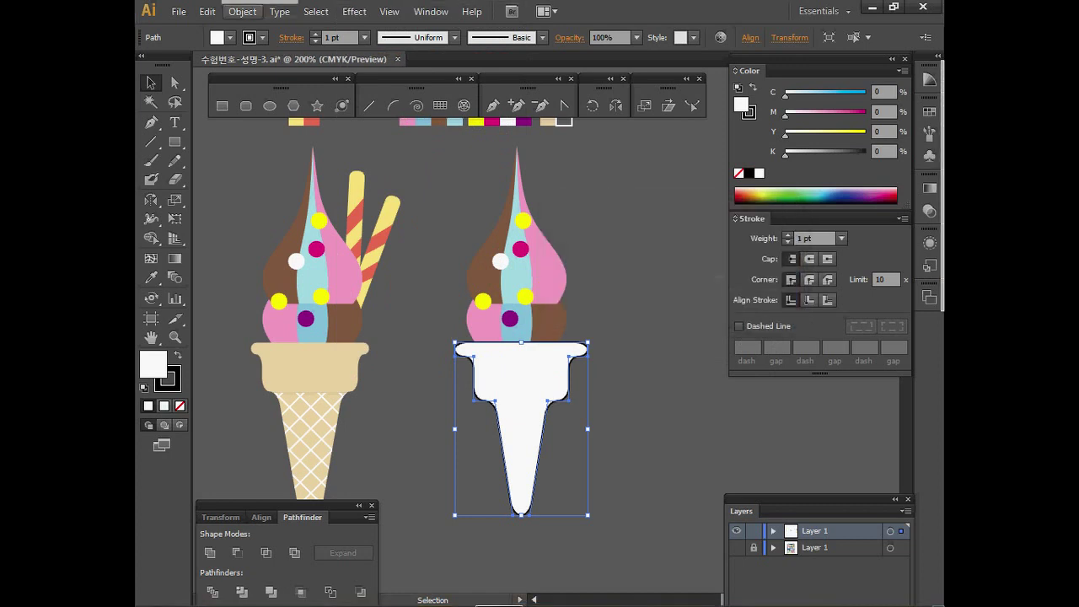
Expand the appearance of the cone outline so its rounded corners become editable paths.
{"action": "left_click", "coordinate": [242, 12]}
{"action": "left_click", "coordinate": [291, 198]}
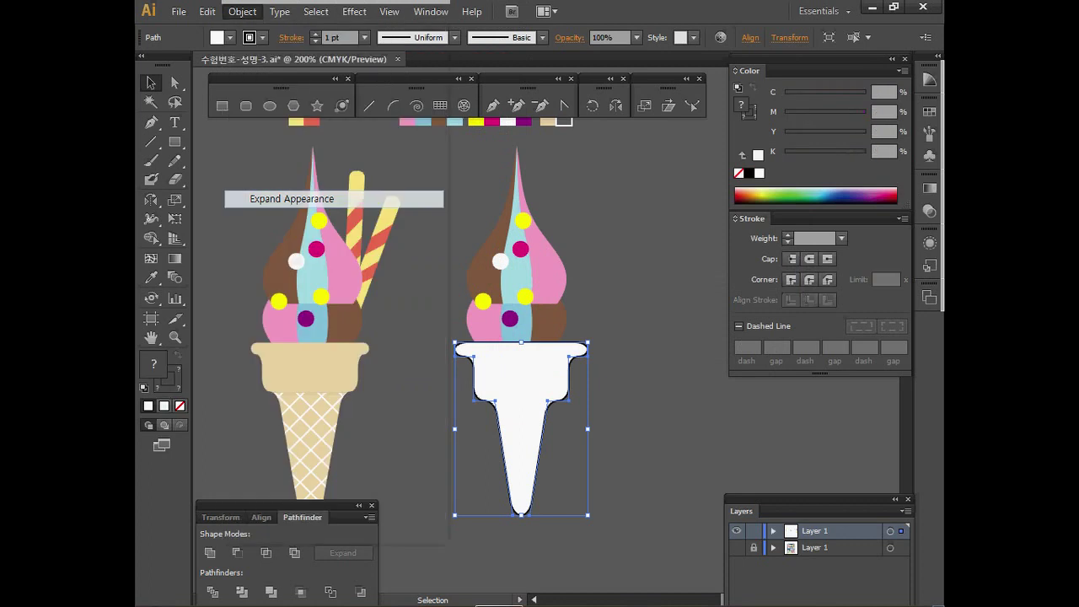
{"action": "key", "text": "a"}
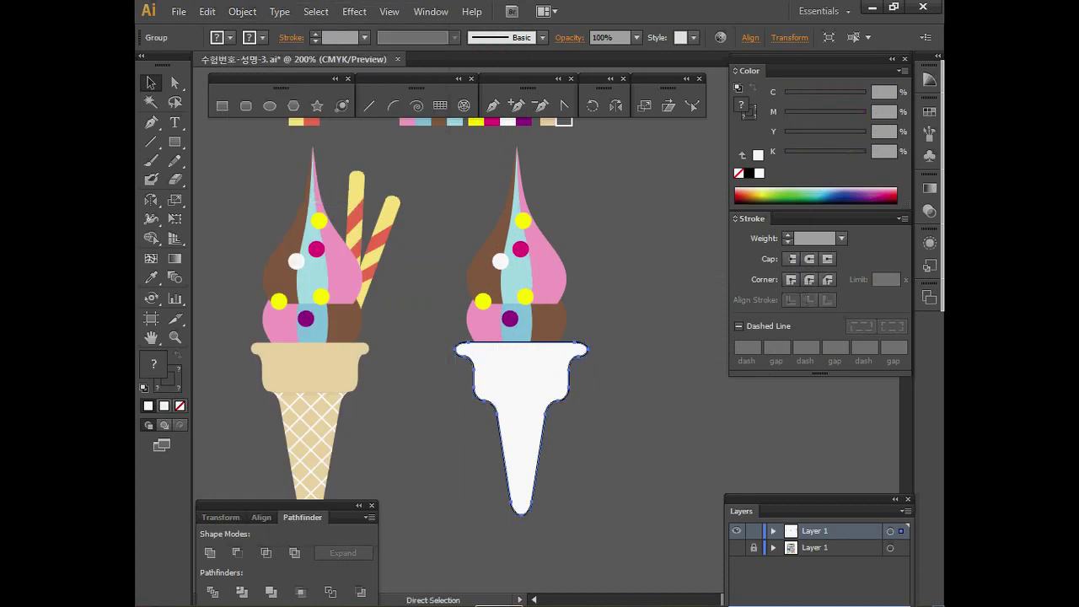
{"action": "key", "text": "v"}
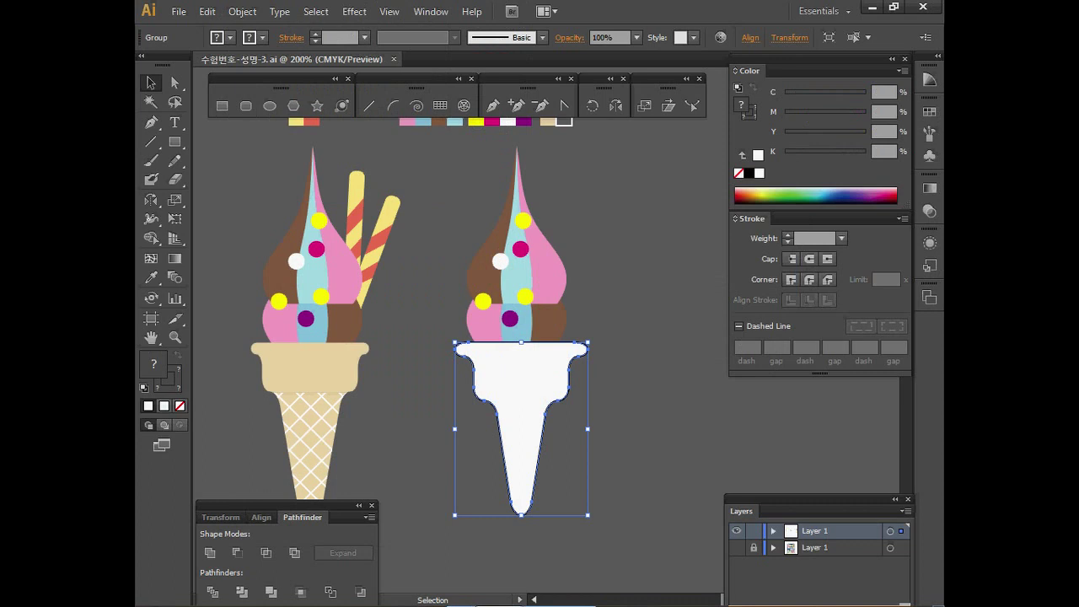
Recolor the new cone by sampling the beige, stroke-free appearance of the reference cone.
{"action": "left_click_drag", "start_coordinate": [522, 405], "coordinate": [512, 370]}
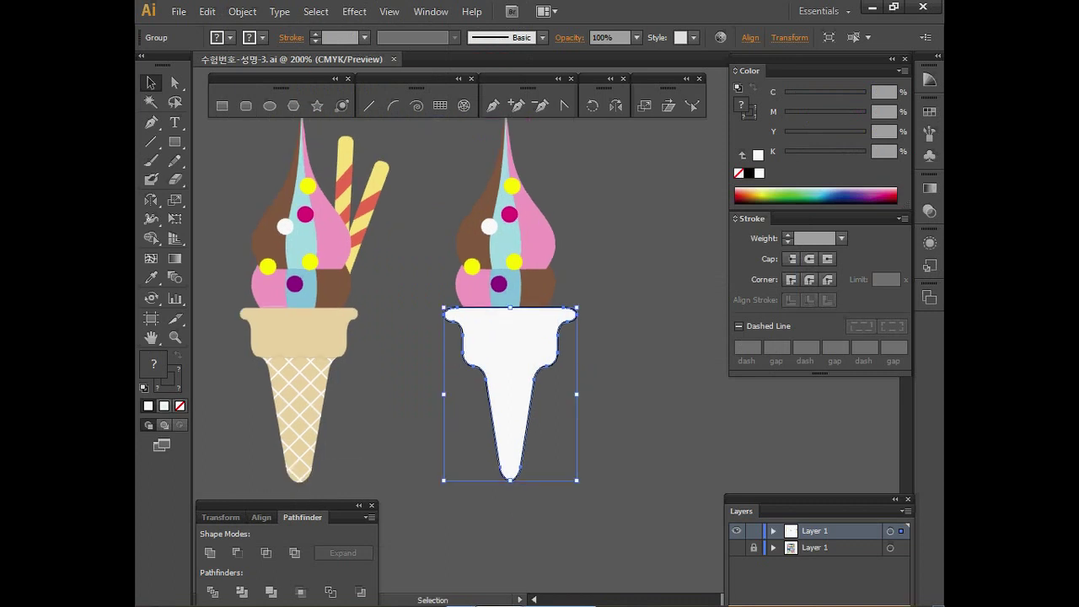
{"action": "key", "text": "i"}
{"action": "left_click", "coordinate": [299, 329]}
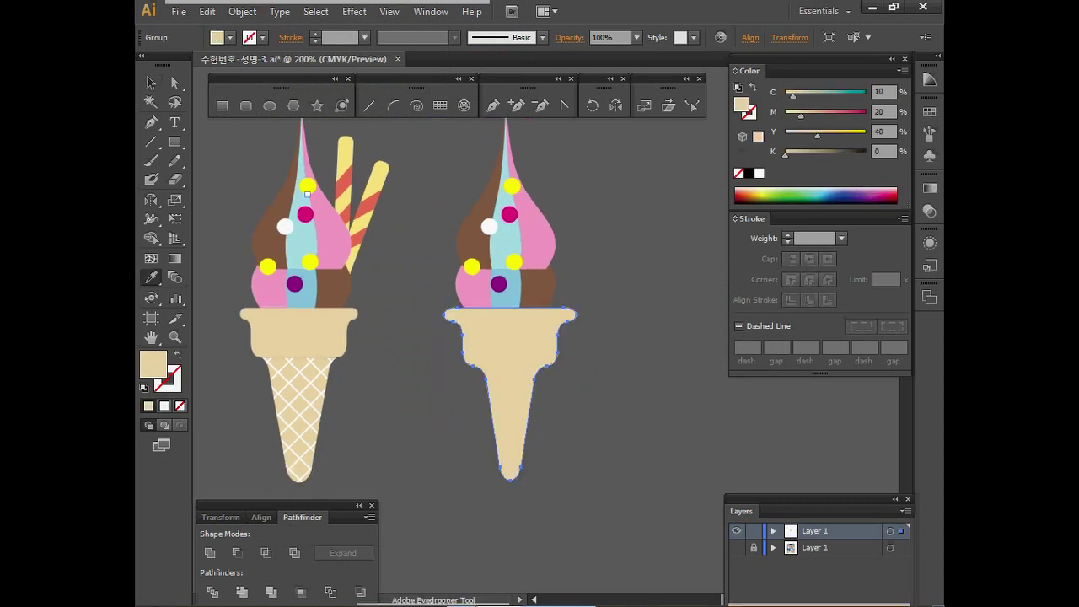
Draw a horizontal line across the cone where the collar meets the tapered body and give it the default stroke.
{"action": "key", "text": "backslash"}
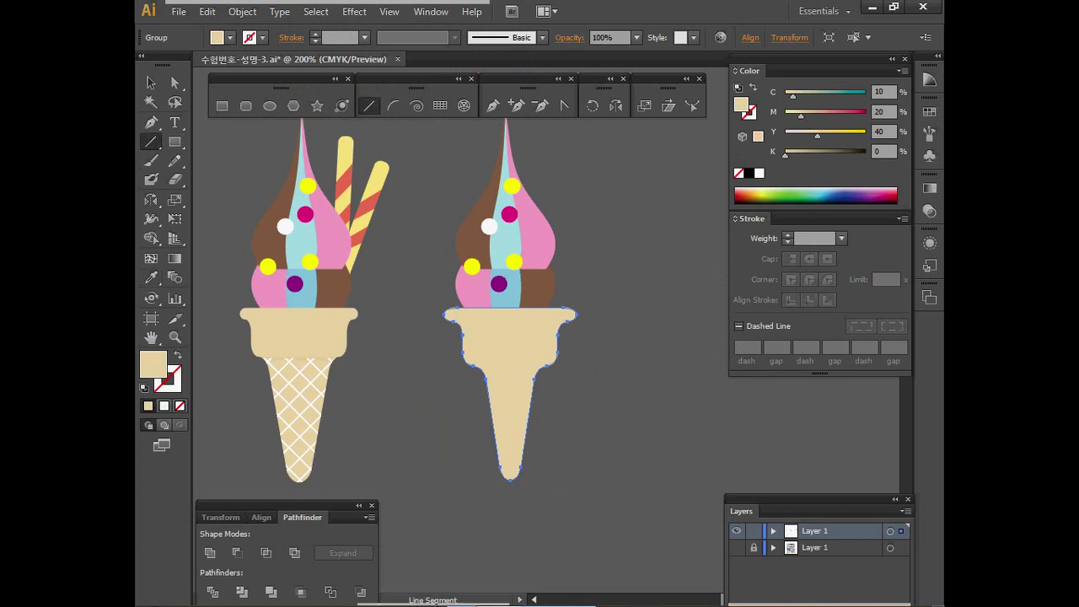
{"action": "left_click_drag", "start_coordinate": [432, 368], "coordinate": [616, 366]}
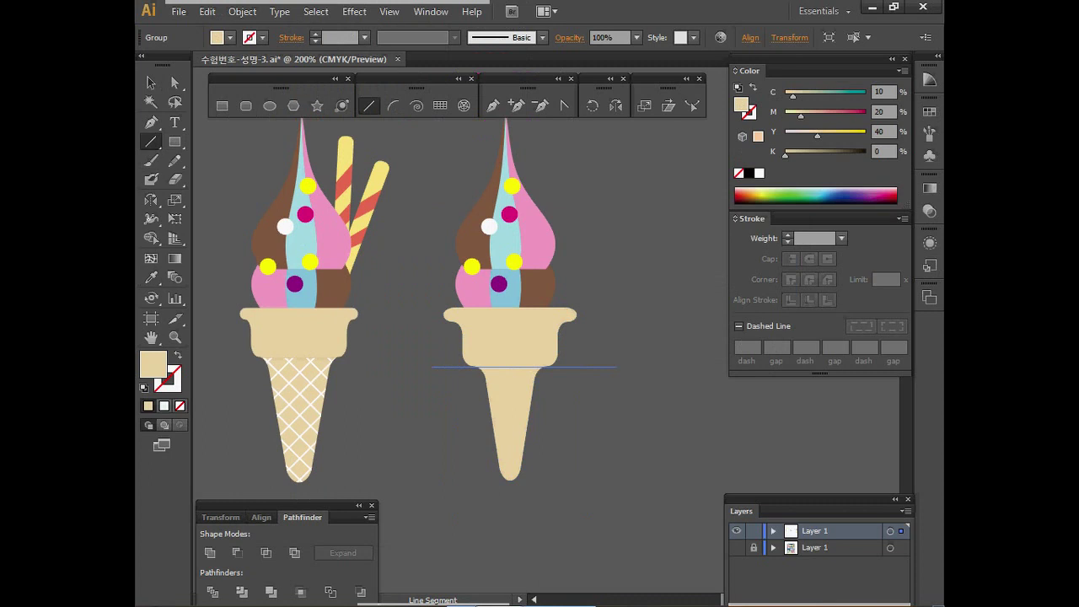
{"action": "left_click_drag", "start_coordinate": [616, 367], "coordinate": [617, 367]}
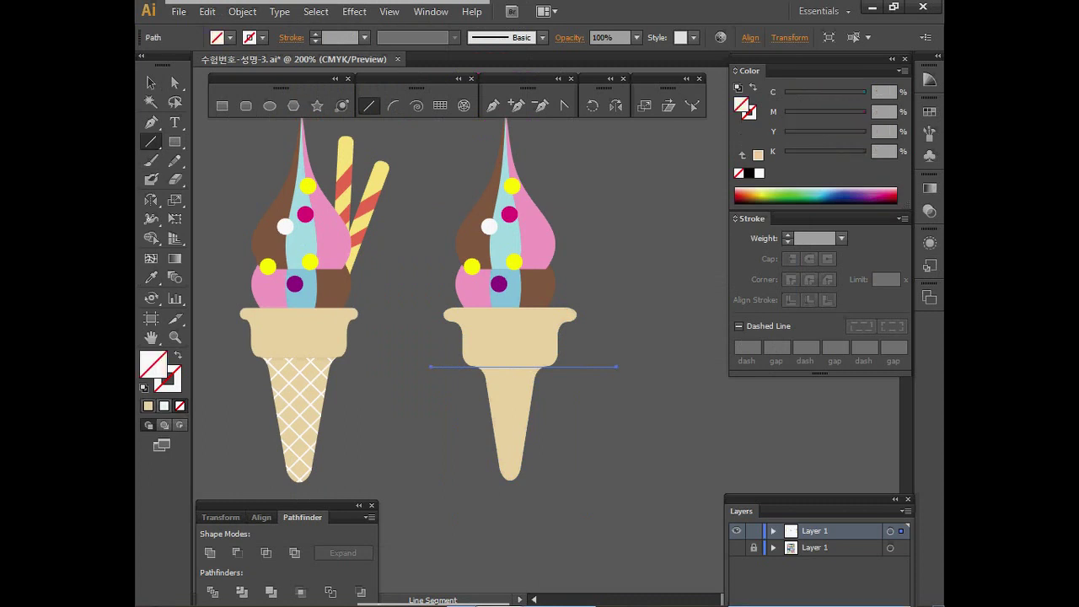
{"action": "key", "text": "d"}
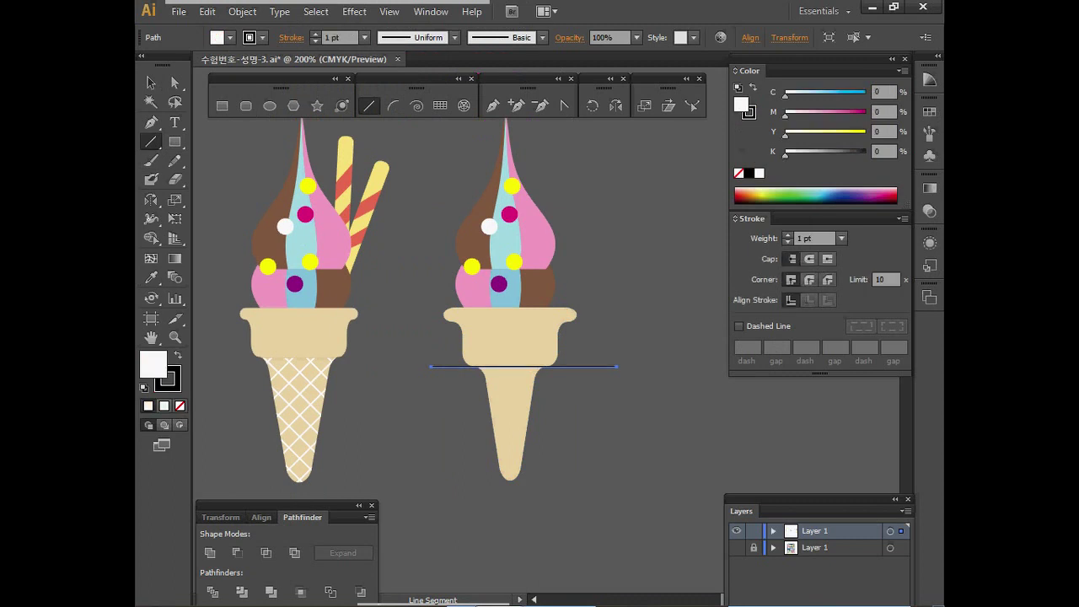
{"action": "key", "text": "slash"}
Divide the cone along the horizontal line into a collar piece and a tapered body piece.
{"action": "key", "text": "v"}
{"action": "left_click", "coordinate": [512, 344], "text": "ctrl+shift"}
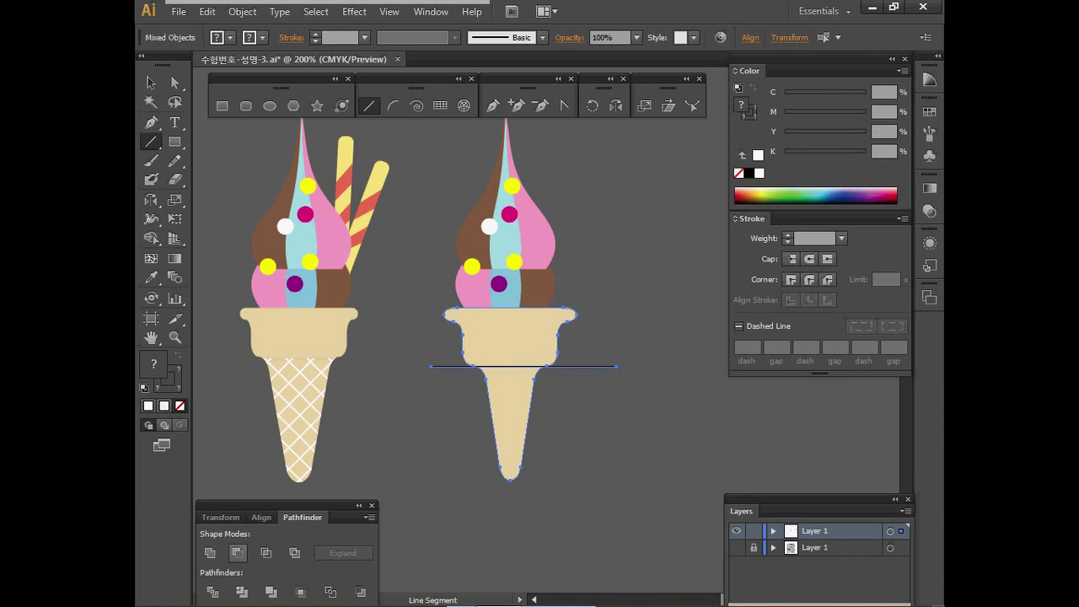
{"action": "left_click", "coordinate": [212, 592]}
{"action": "key", "text": "ctrl"}
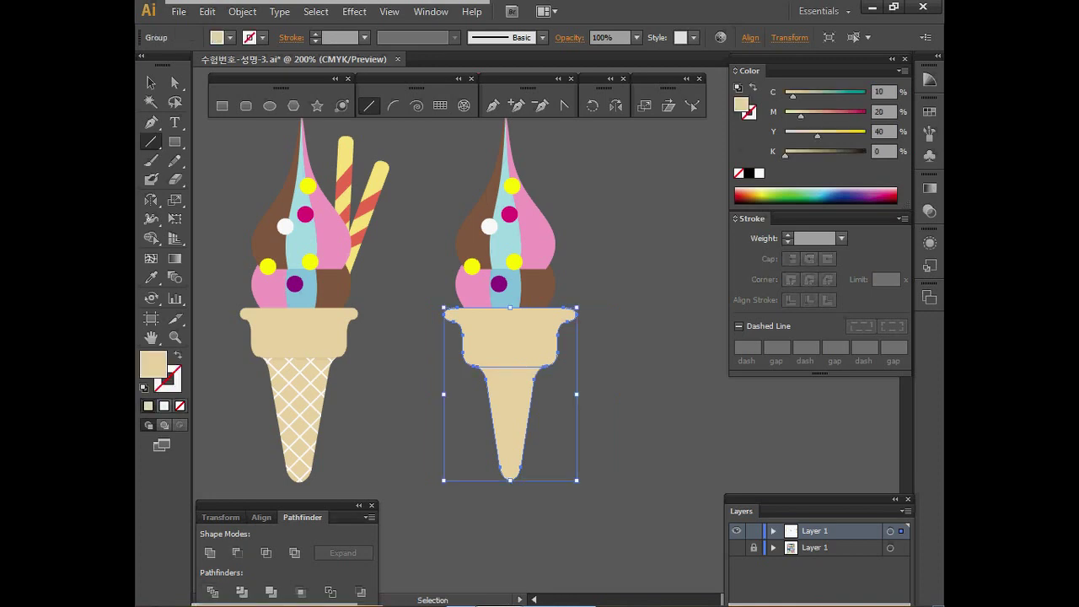
Ungroup the divided cone pieces and save the document.
{"action": "left_click", "coordinate": [611, 387], "text": "ctrl"}
{"action": "left_click", "coordinate": [511, 346], "text": "ctrl"}
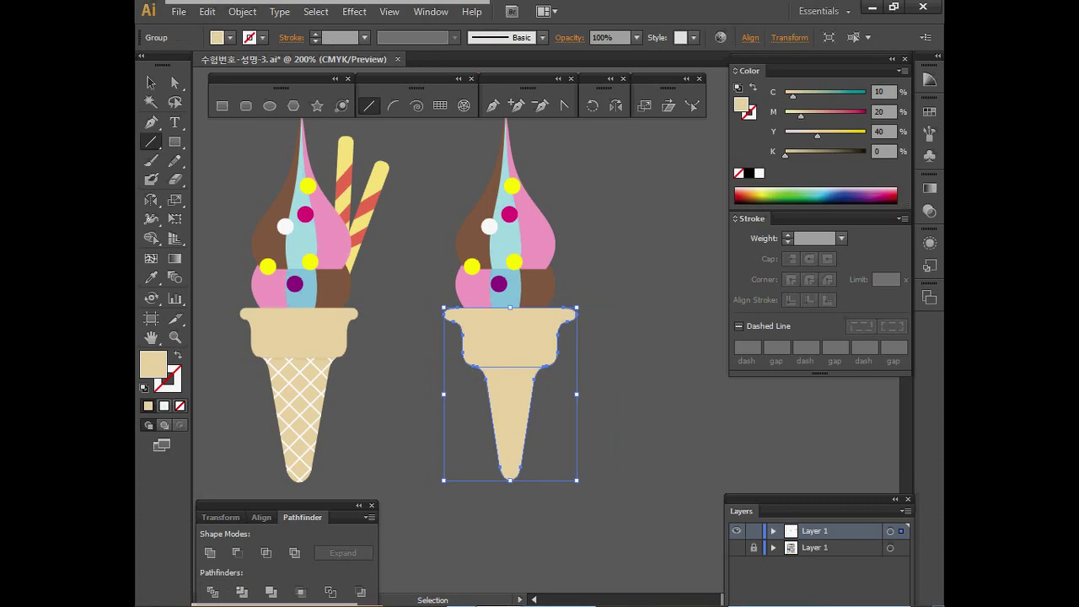
{"action": "right_click", "coordinate": [509, 396]}
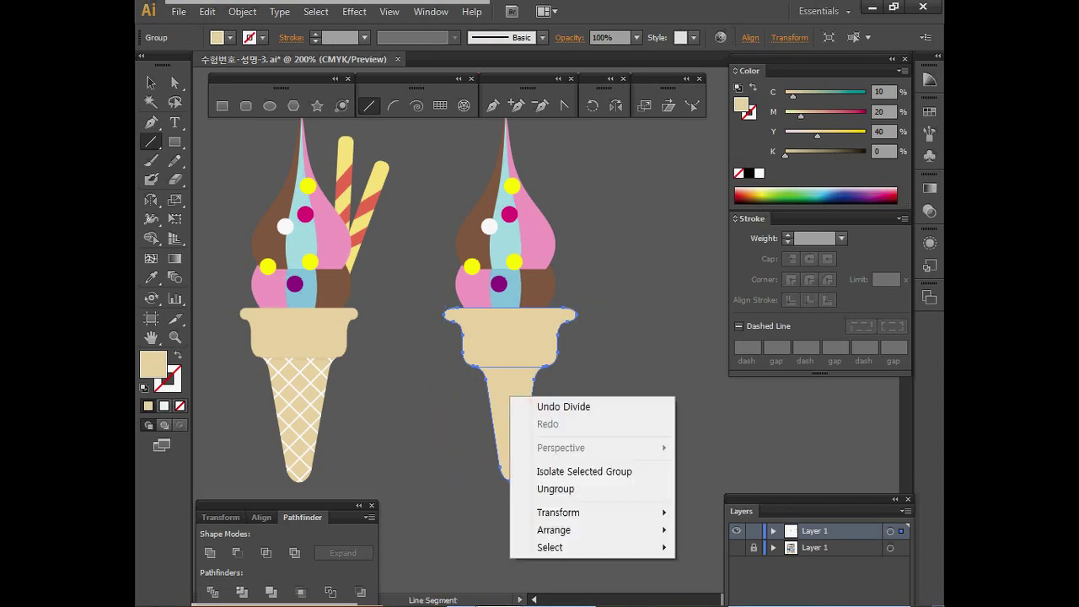
{"action": "left_click", "coordinate": [559, 487]}
{"action": "left_click", "coordinate": [615, 400], "text": "ctrl"}
{"action": "left_click", "coordinate": [511, 413], "text": "ctrl"}
{"action": "left_click", "coordinate": [616, 413], "text": "ctrl"}
{"action": "key", "text": "ctrl+s"}
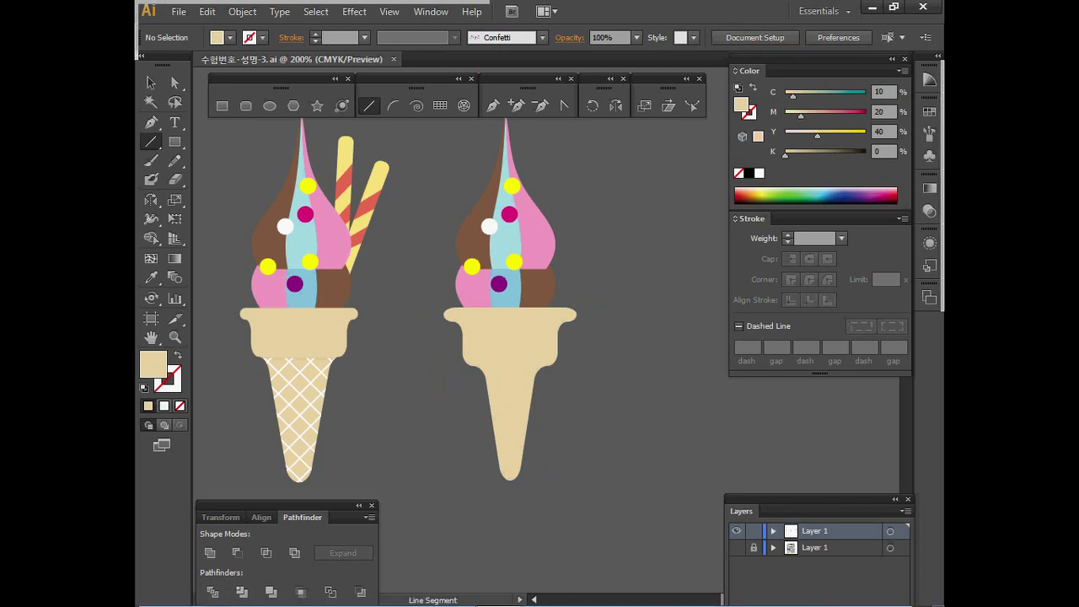
Lock the tapered lower piece of the new cone.
{"action": "key", "text": "space"}
{"action": "left_click_drag", "start_coordinate": [590, 413], "coordinate": [615, 350]}
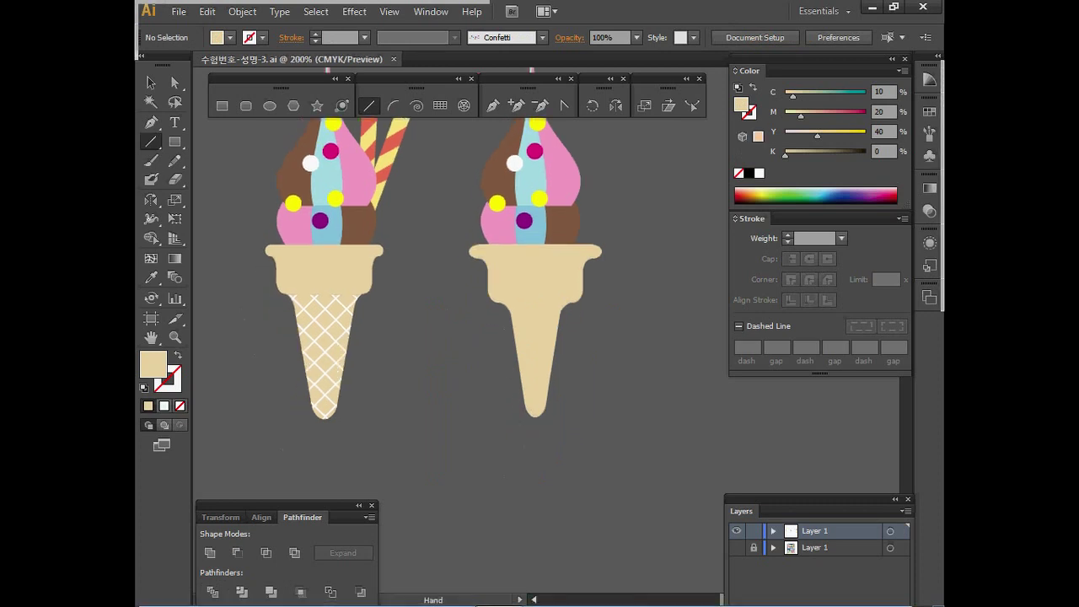
{"action": "key", "text": "space"}
{"action": "left_click", "coordinate": [458, 348], "text": "ctrl"}
{"action": "left_click_drag", "start_coordinate": [457, 348], "coordinate": [390, 349]}
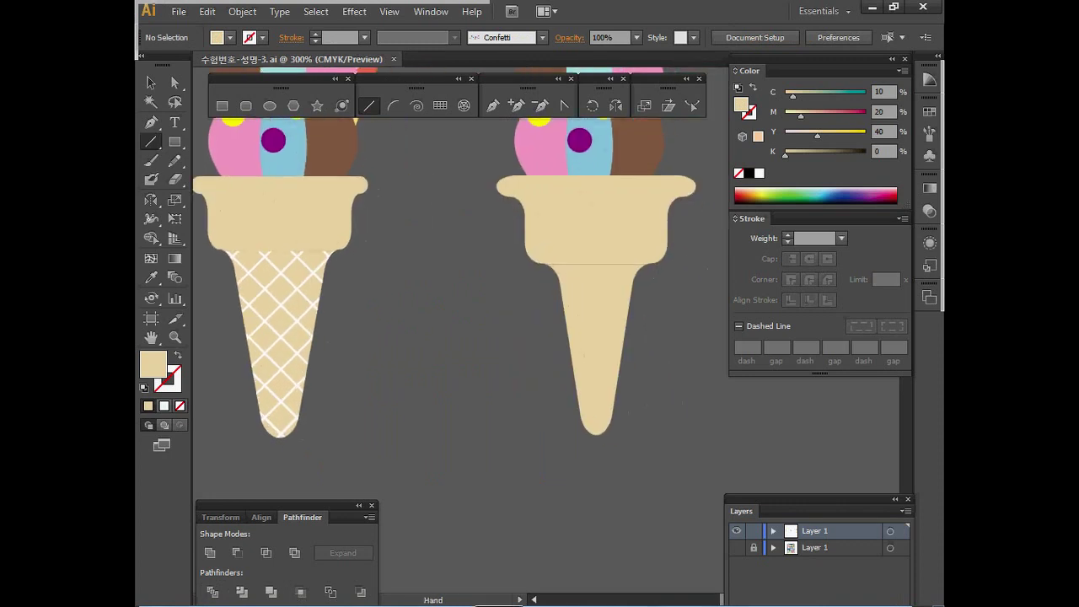
{"action": "key", "text": "ctrl+minus"}
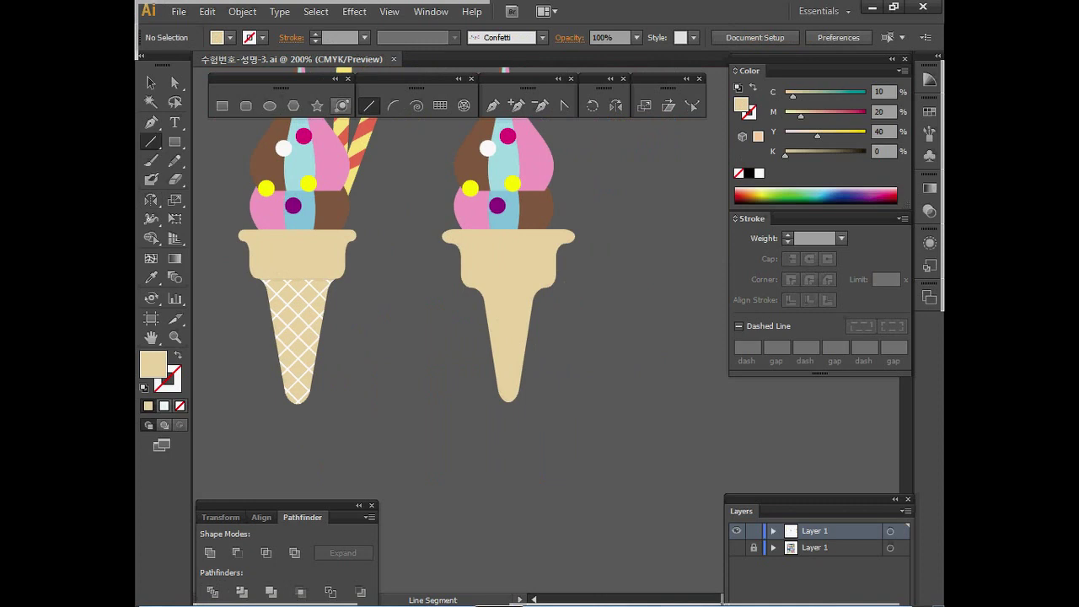
{"action": "key", "text": "space"}
{"action": "left_click_drag", "start_coordinate": [421, 297], "coordinate": [394, 298]}
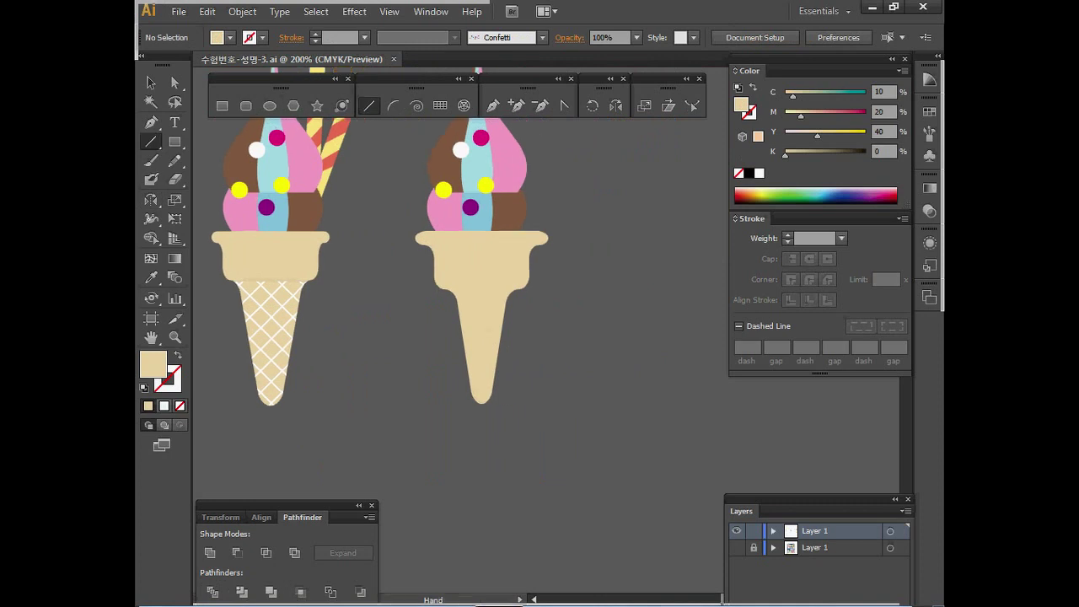
{"action": "left_click", "coordinate": [481, 340], "text": "ctrl"}
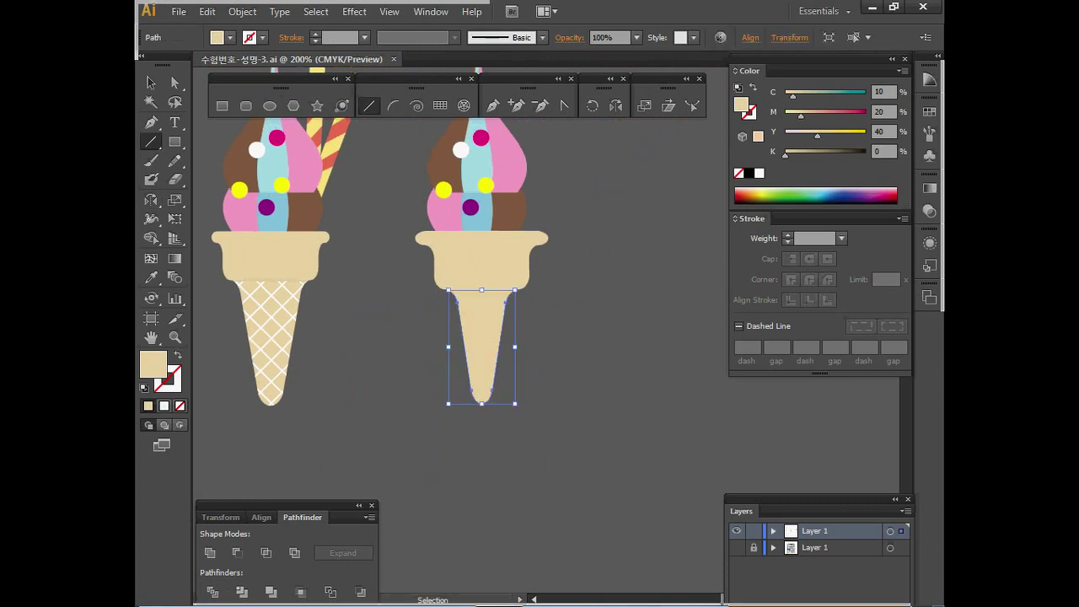
{"action": "left_click", "coordinate": [242, 12]}
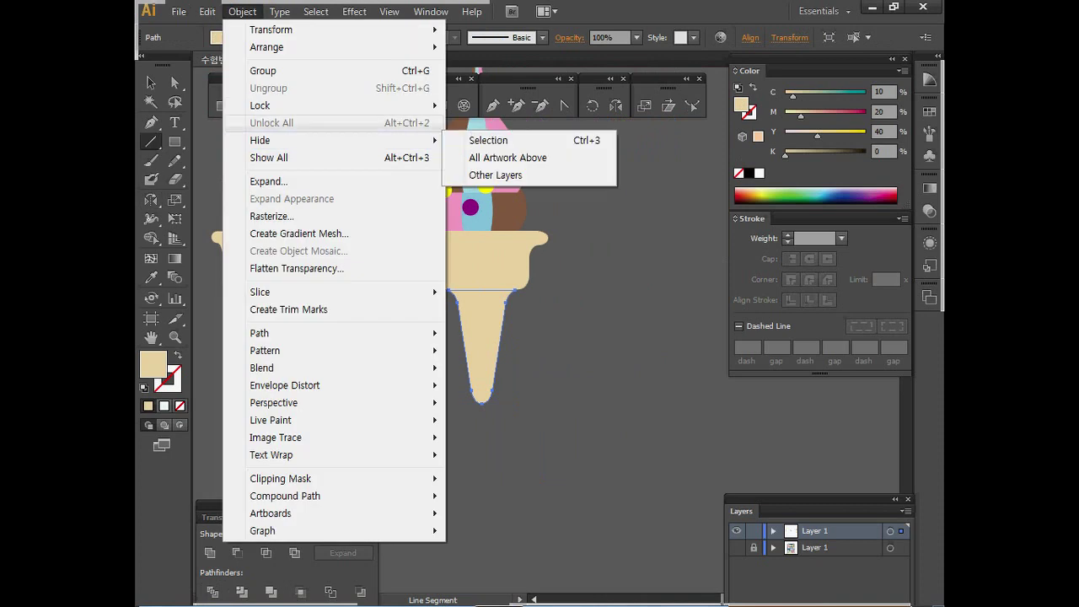
{"action": "mouse_move", "coordinate": [278, 106]}
{"action": "left_click", "coordinate": [488, 106]}
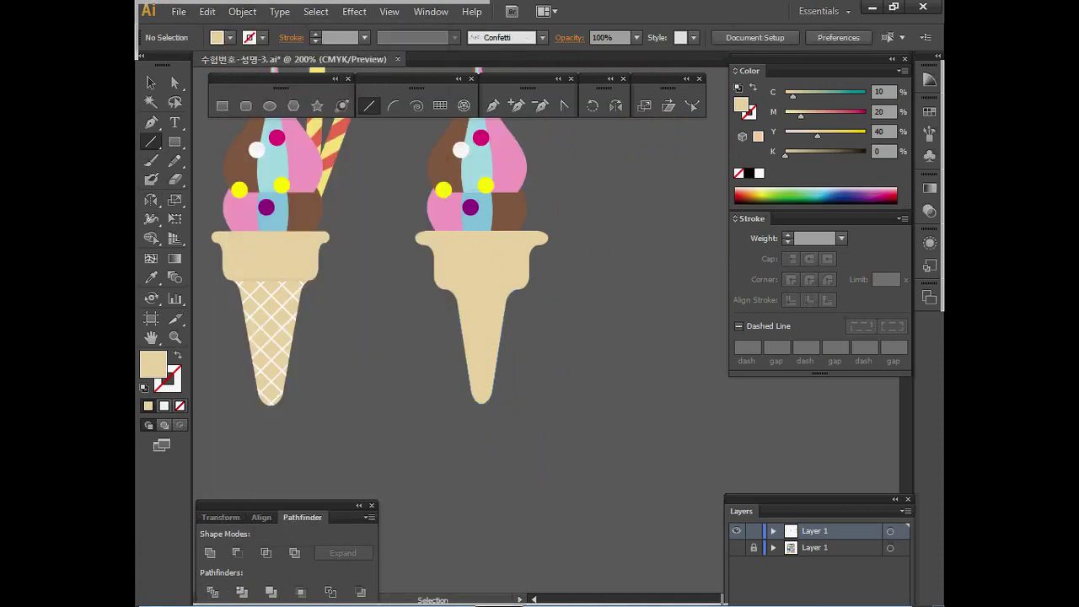
Draw a long horizontal line across the upper part of the tapered cone body with a white stroke and no fill.
{"action": "left_click_drag", "start_coordinate": [481, 320], "coordinate": [503, 320]}
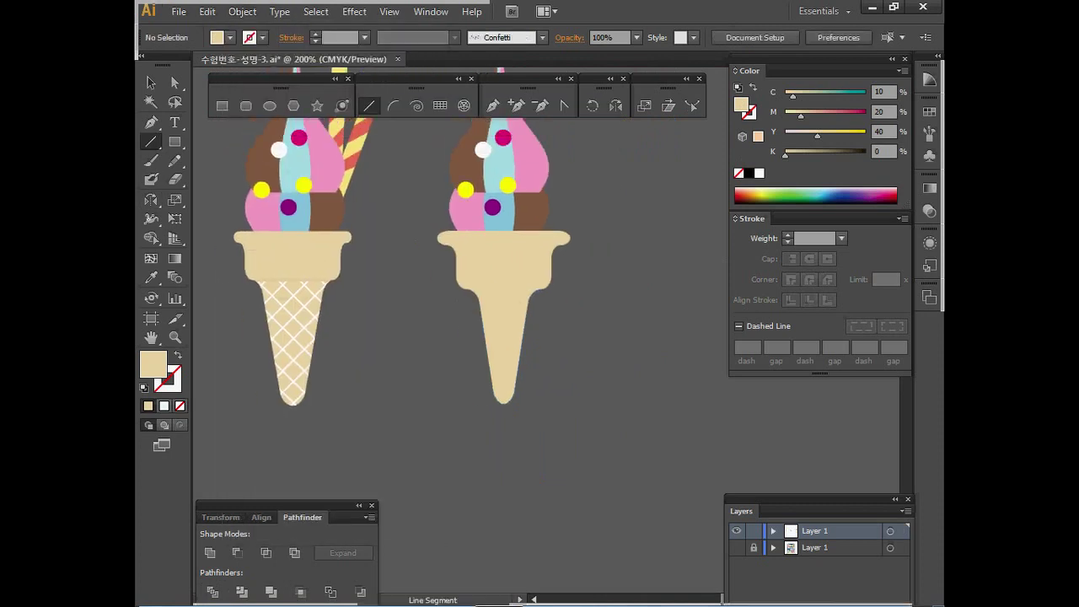
{"action": "left_click_drag", "start_coordinate": [405, 300], "coordinate": [624, 300]}
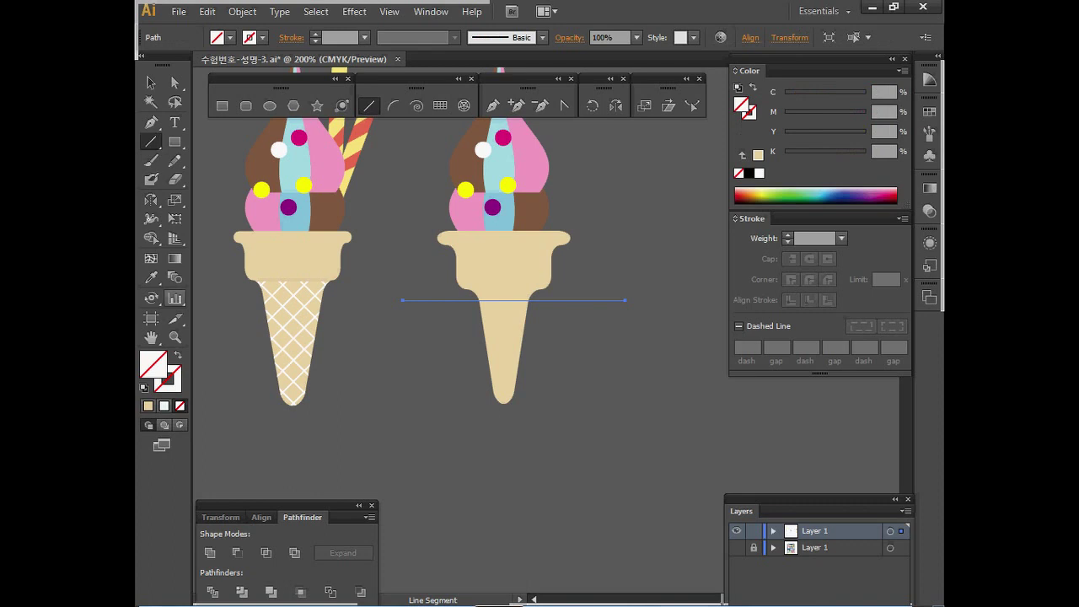
{"action": "left_click", "coordinate": [752, 116]}
{"action": "left_click", "coordinate": [759, 173]}
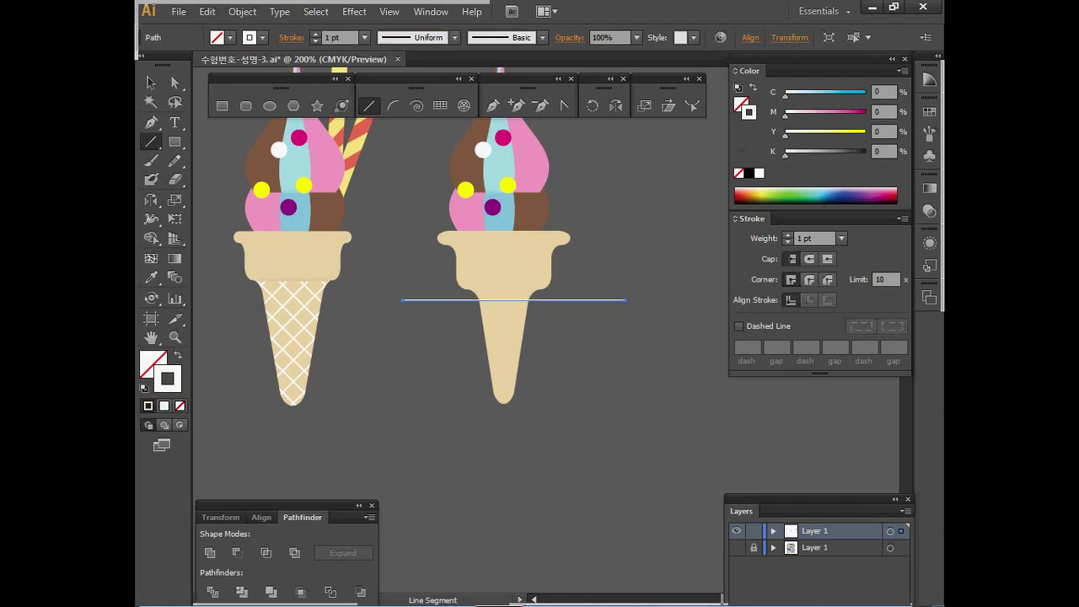
Move the white line up to the junction between the collar and the tapered body.
{"action": "key", "text": "v"}
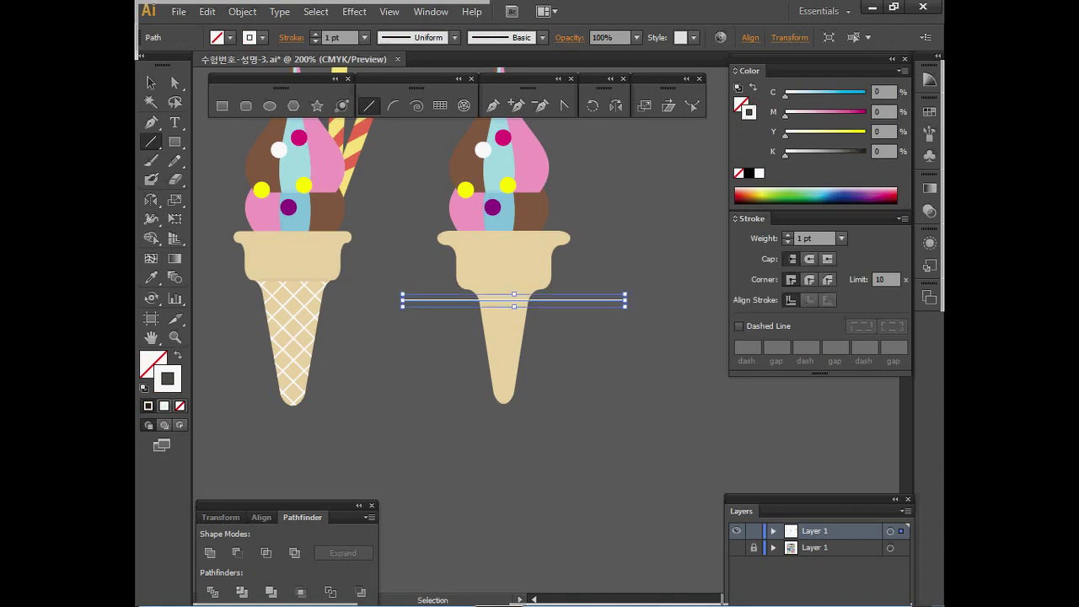
{"action": "left_click_drag", "start_coordinate": [506, 300], "coordinate": [506, 295]}
{"action": "key", "text": "Up"}
{"action": "key", "text": "Up"}
{"action": "key", "text": "Up"}
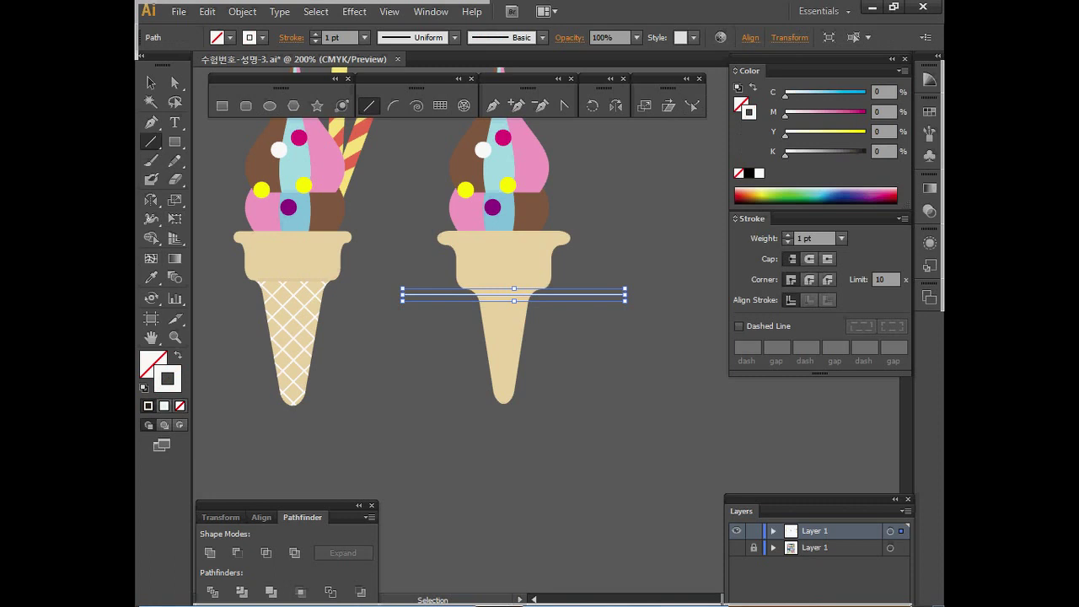
{"action": "key", "text": "Up"}
{"action": "key", "text": "Up"}
{"action": "key", "text": "Up"}
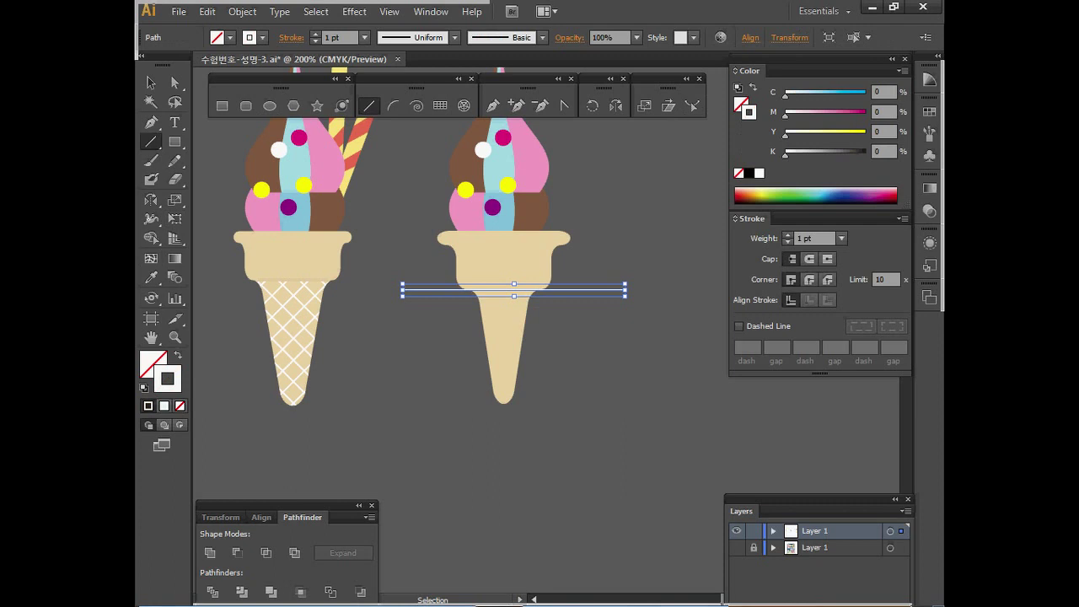
Place a copy of the white line a short distance straight below the original.
{"action": "left_click_drag", "start_coordinate": [515, 290], "coordinate": [516, 300]}
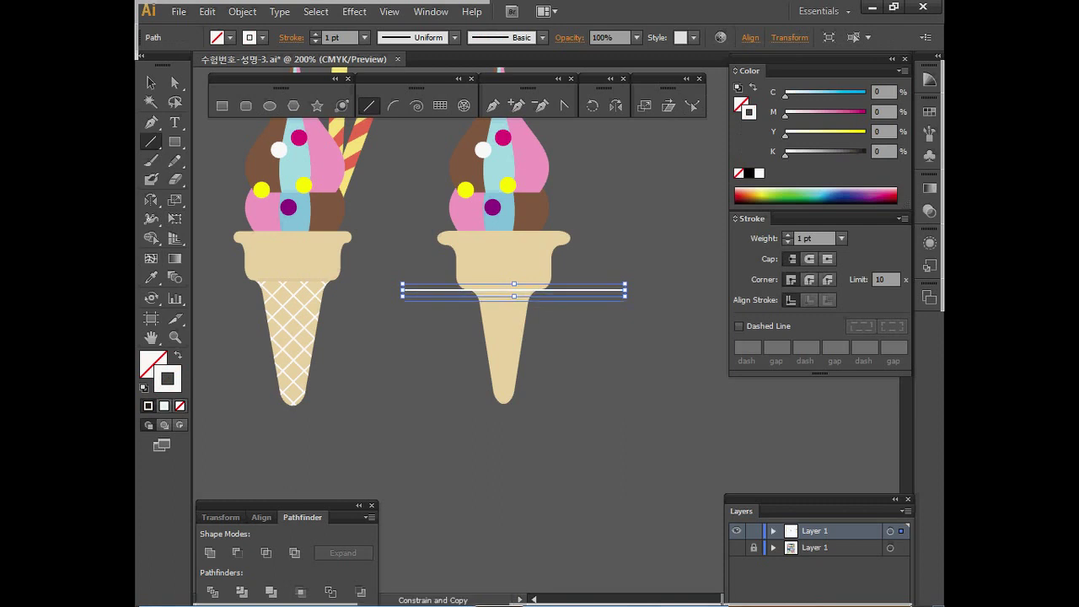
{"action": "key", "text": "Down"}
{"action": "key", "text": "Down"}
{"action": "key", "text": "Down"}
{"action": "key", "text": "Down"}
{"action": "key", "text": "Down"}
{"action": "key", "text": "Down"}
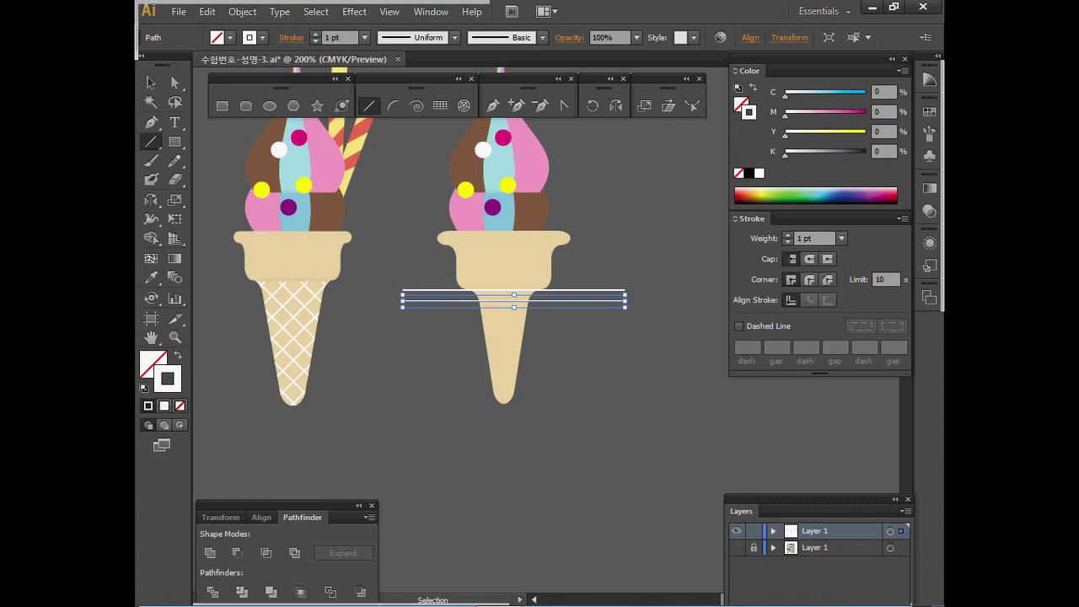
Repeat the line copy eight times to fill the height of the tapered cone body with evenly spaced white lines.
{"action": "key", "text": "ctrl+d"}
{"action": "key", "text": "ctrl+d"}
{"action": "key", "text": "ctrl+d"}
{"action": "key", "text": "ctrl+d"}
{"action": "key", "text": "ctrl+d"}
{"action": "key", "text": "ctrl+d"}
{"action": "key", "text": "ctrl+d"}
{"action": "key", "text": "ctrl+d"}
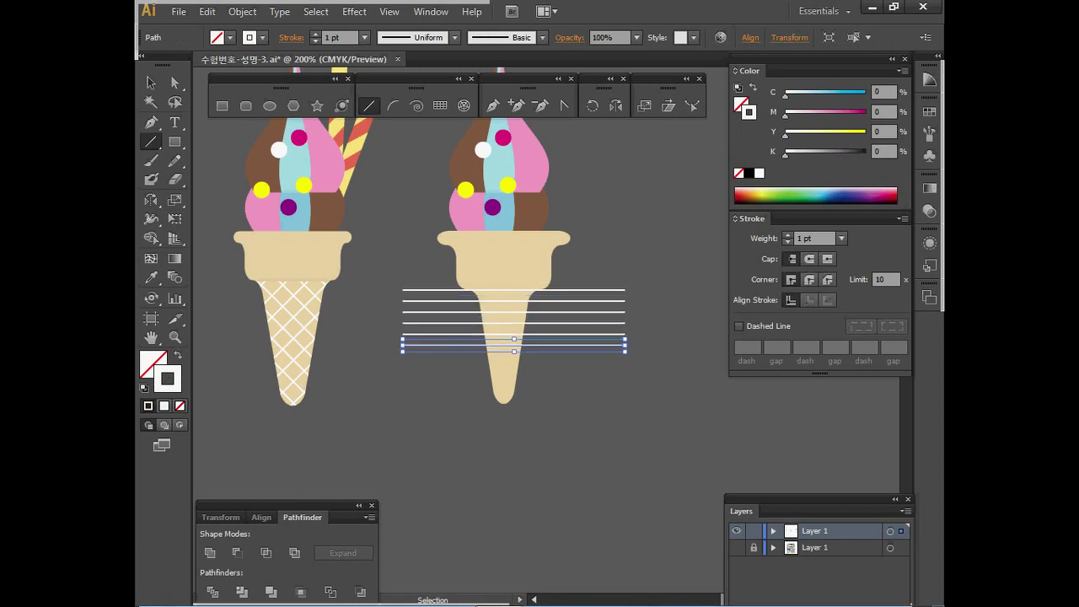
Select all the horizontal white lines and create a copy of them rotated 90° to form a grid.
{"action": "left_click_drag", "start_coordinate": [667, 257], "coordinate": [600, 422]}
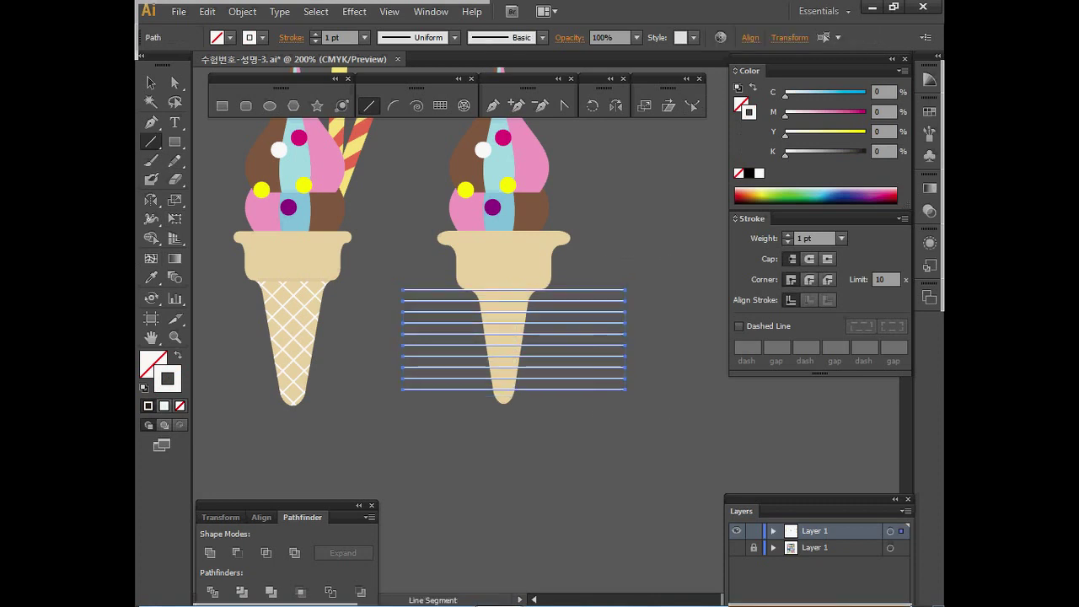
{"action": "left_click", "coordinate": [593, 105]}
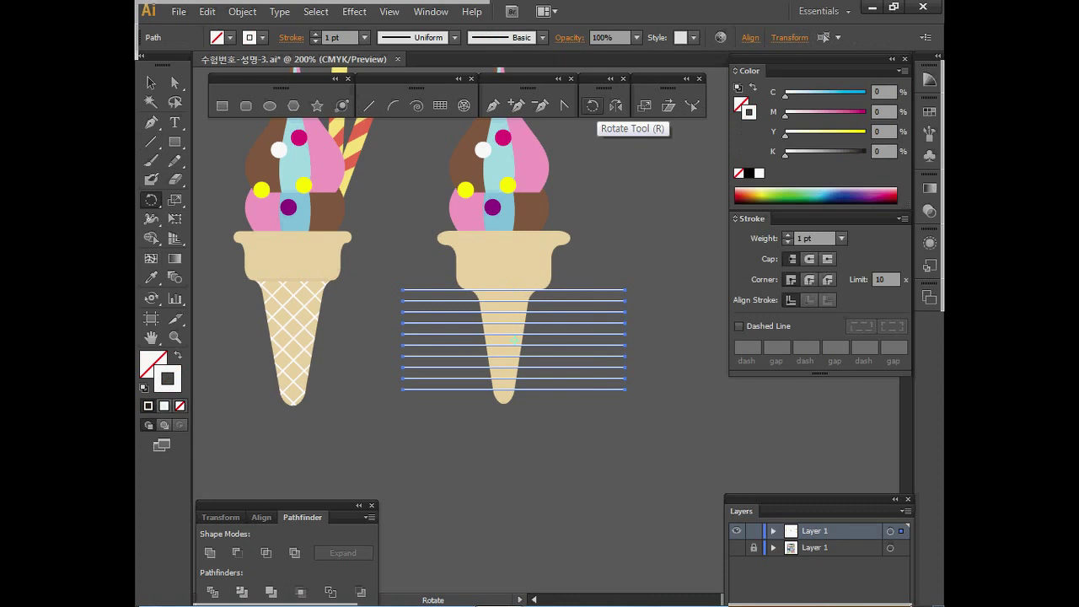
{"action": "double_click", "coordinate": [593, 105]}
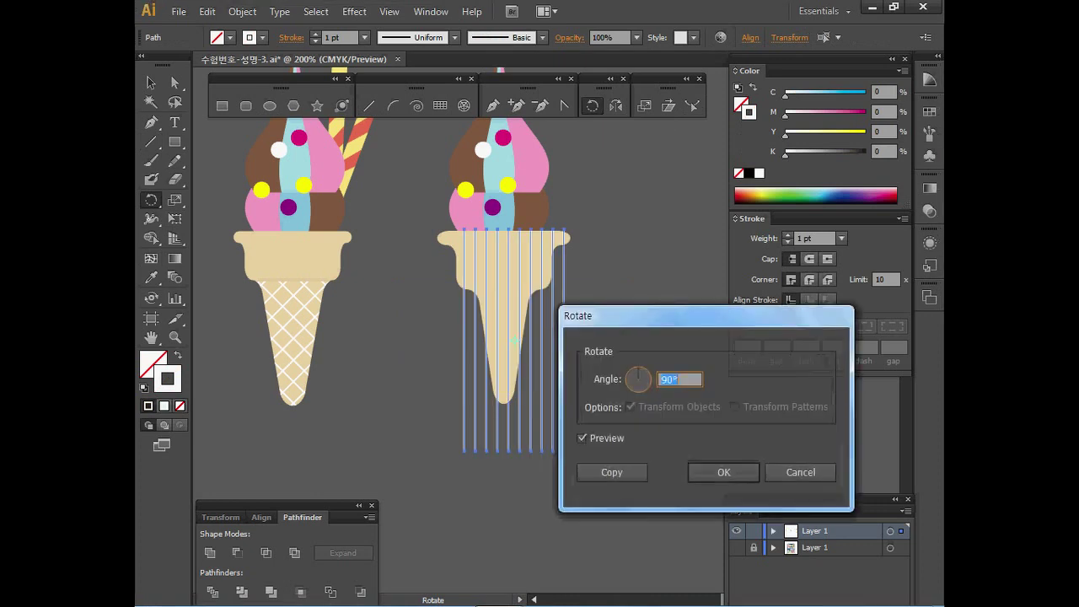
{"action": "left_click", "coordinate": [612, 473]}
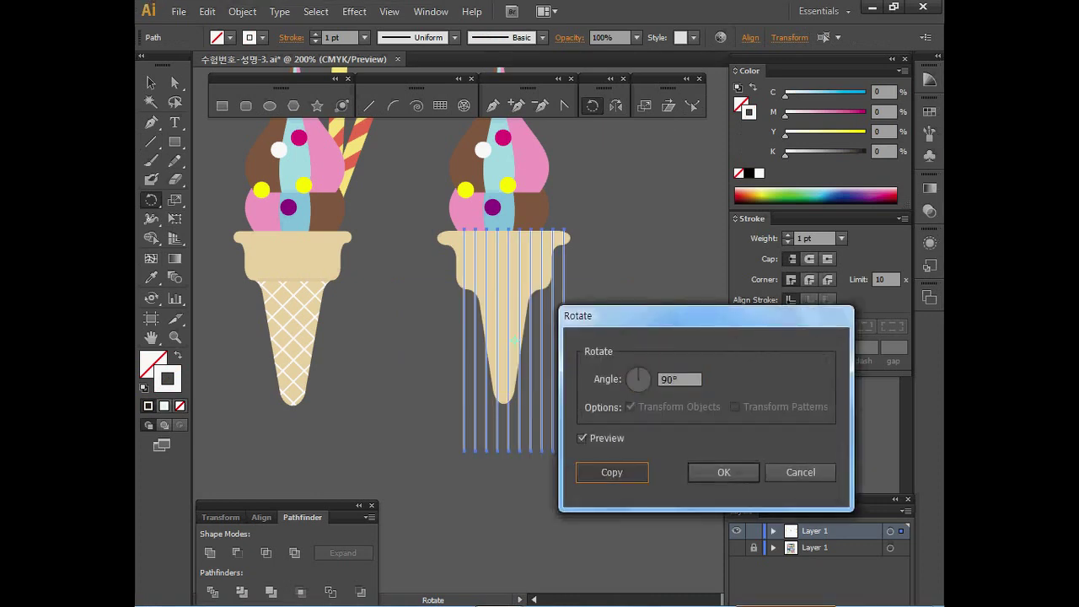
{"action": "key", "text": "Return"}
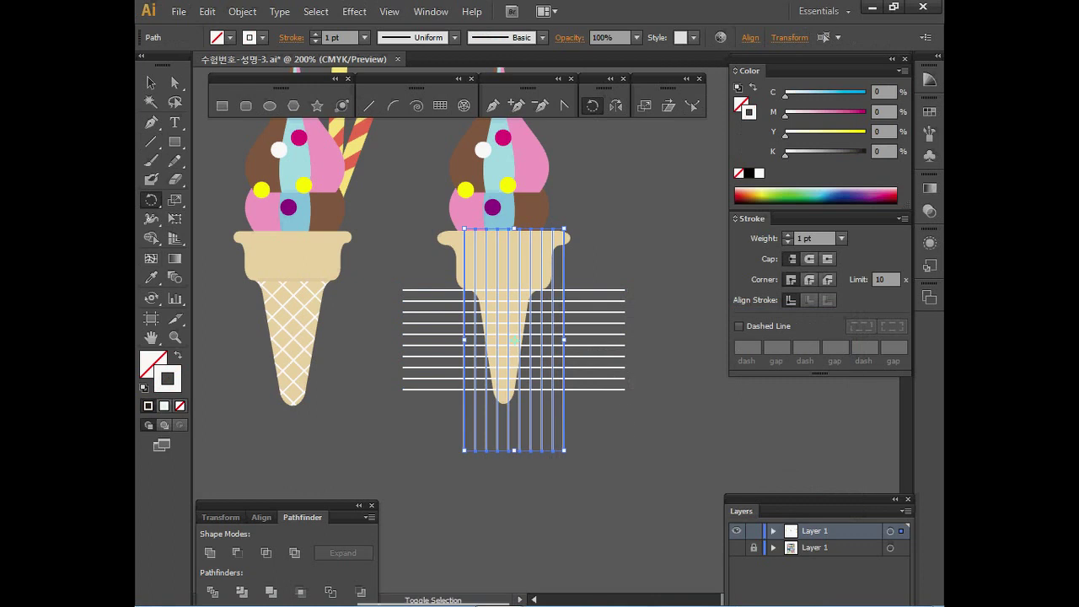
Rotate the white line grid 45° into a diagonal lattice and group its lines.
{"action": "left_click_drag", "start_coordinate": [631, 260], "coordinate": [643, 347]}
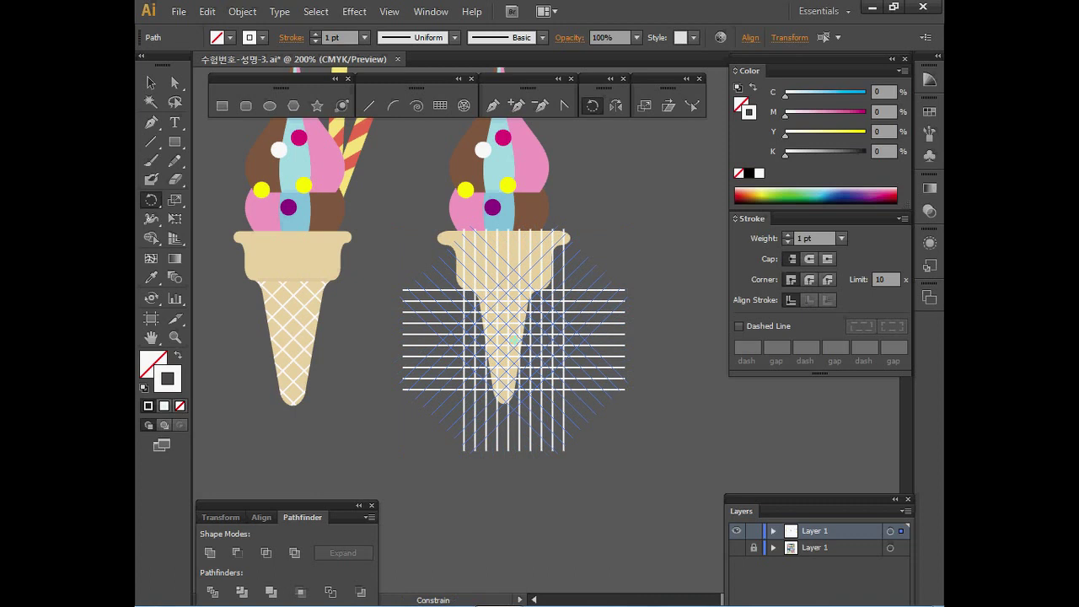
{"action": "left_click_drag", "start_coordinate": [592, 261], "coordinate": [592, 261]}
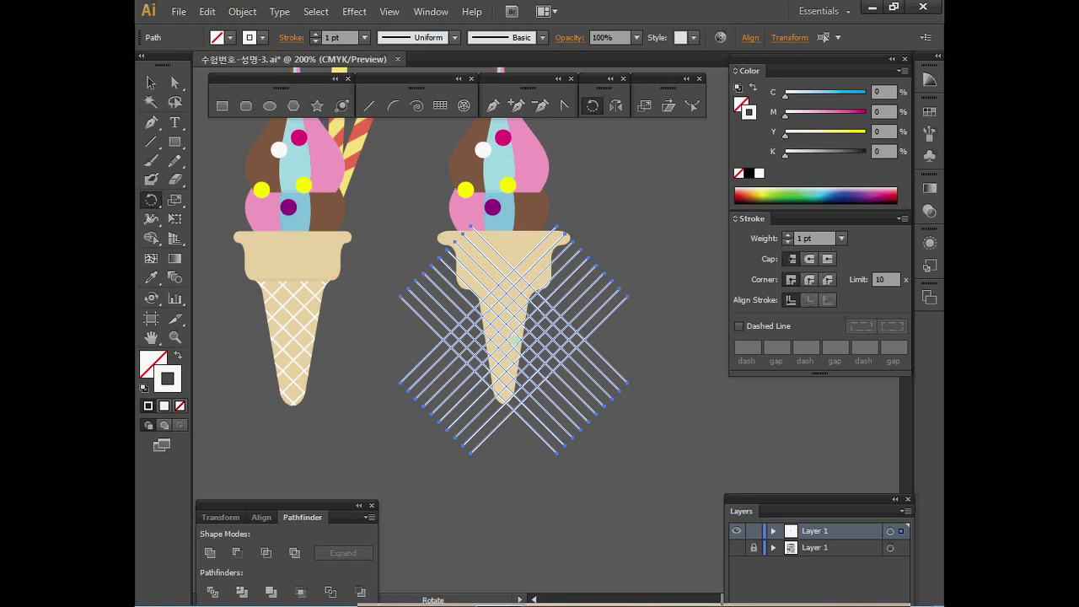
{"action": "key", "text": "ctrl"}
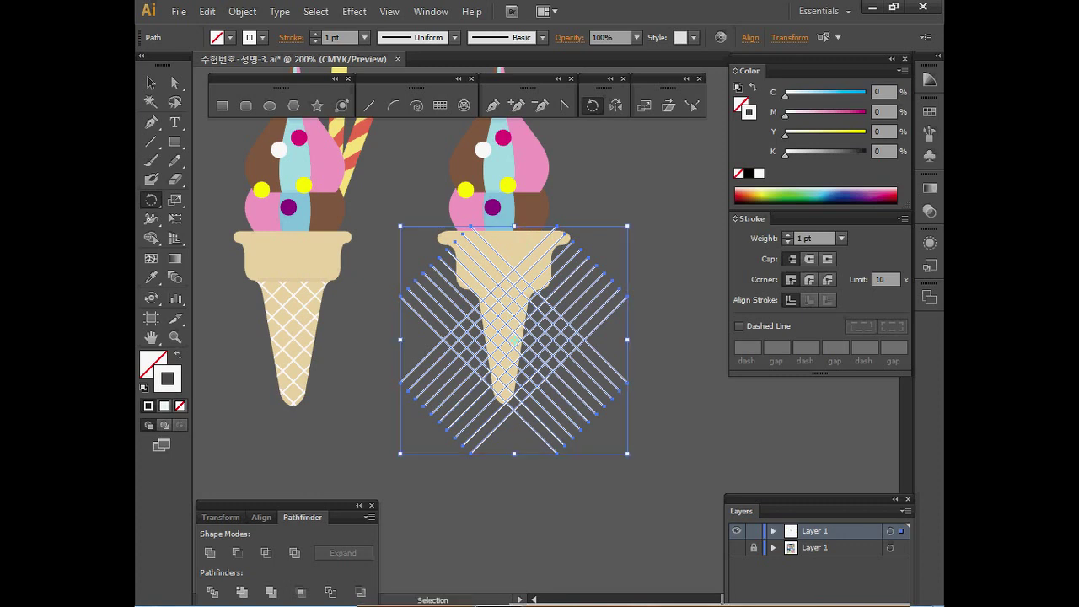
{"action": "key", "text": "ctrl+g"}
{"action": "key", "text": "r"}
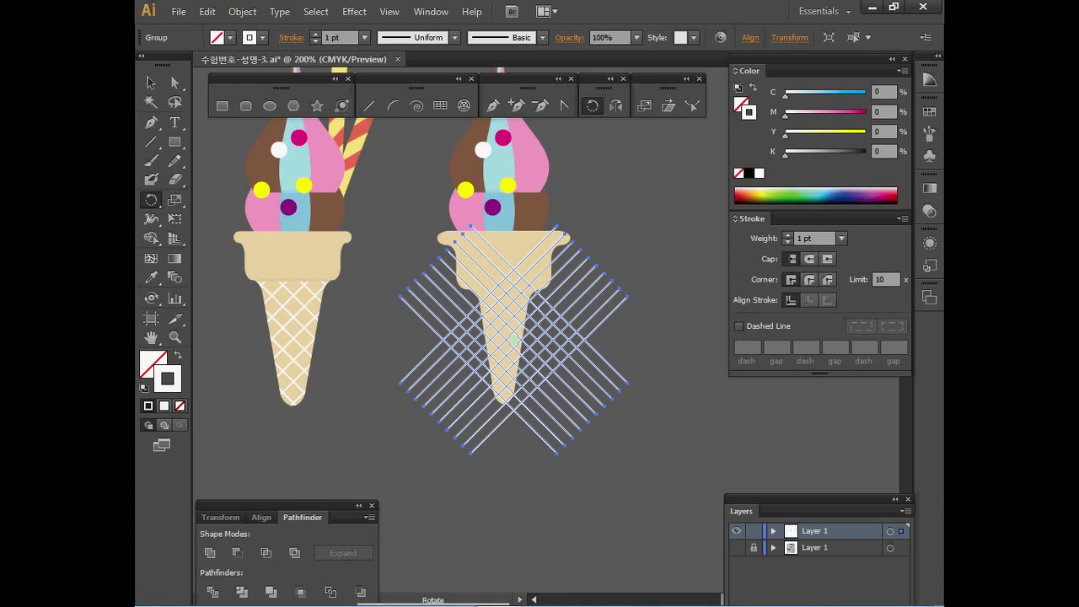
{"action": "key", "text": "v"}
{"action": "key", "text": "ctrl+shift+a"}
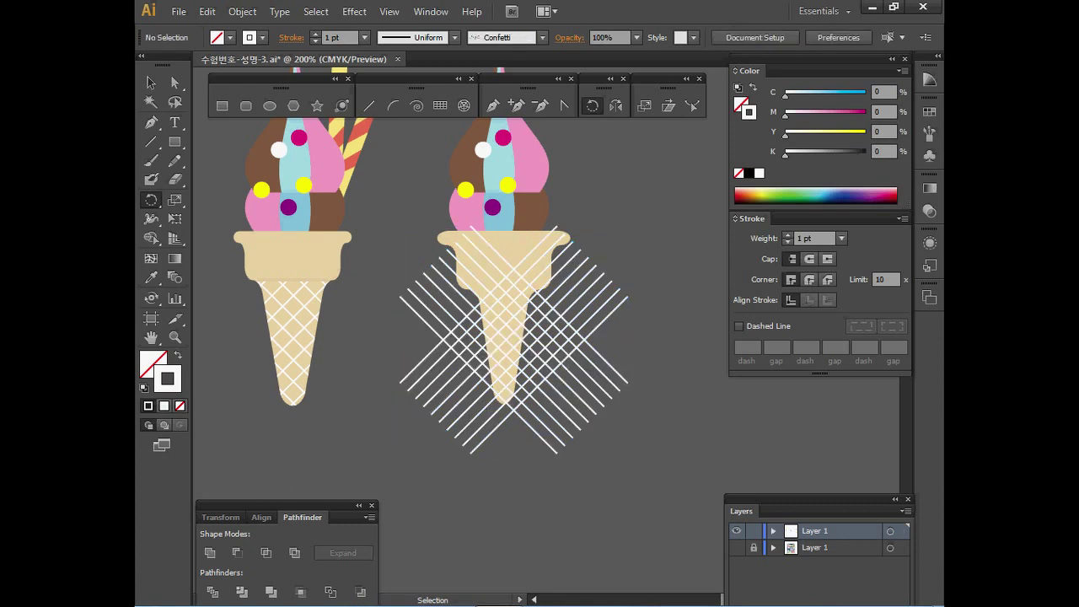
Shift the diagonal lattice slightly so it is centred over the tapered cone body.
{"action": "key", "text": "ctrl+a"}
{"action": "left_click_drag", "start_coordinate": [514, 340], "coordinate": [506, 345]}
{"action": "key", "text": "ctrl+shift+a"}
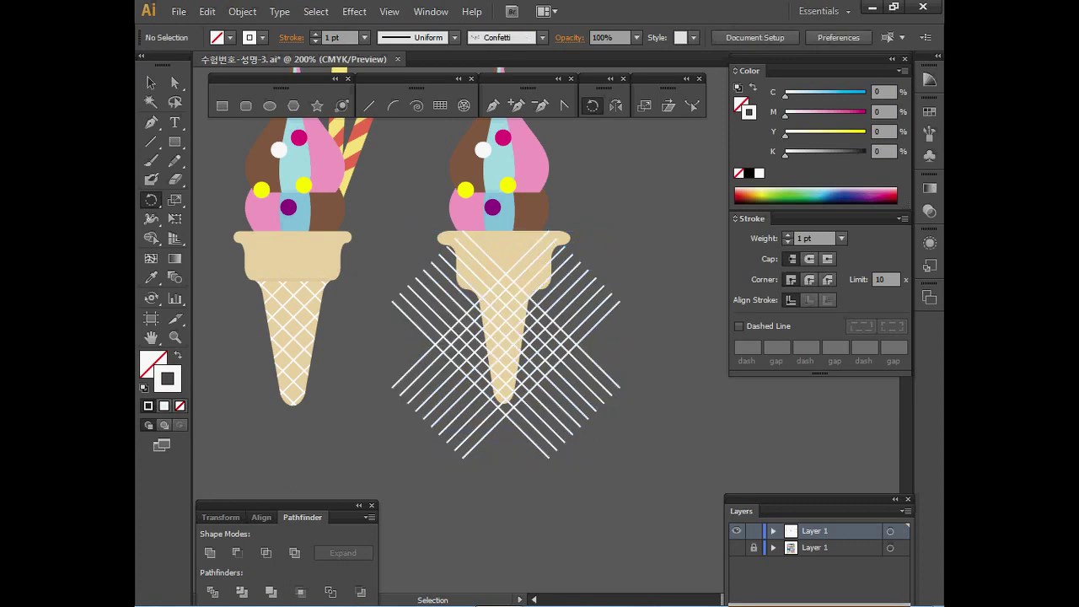
Unlock all objects and place a copy of the tapered cone body in front of the white lattice.
{"action": "left_click", "coordinate": [242, 11]}
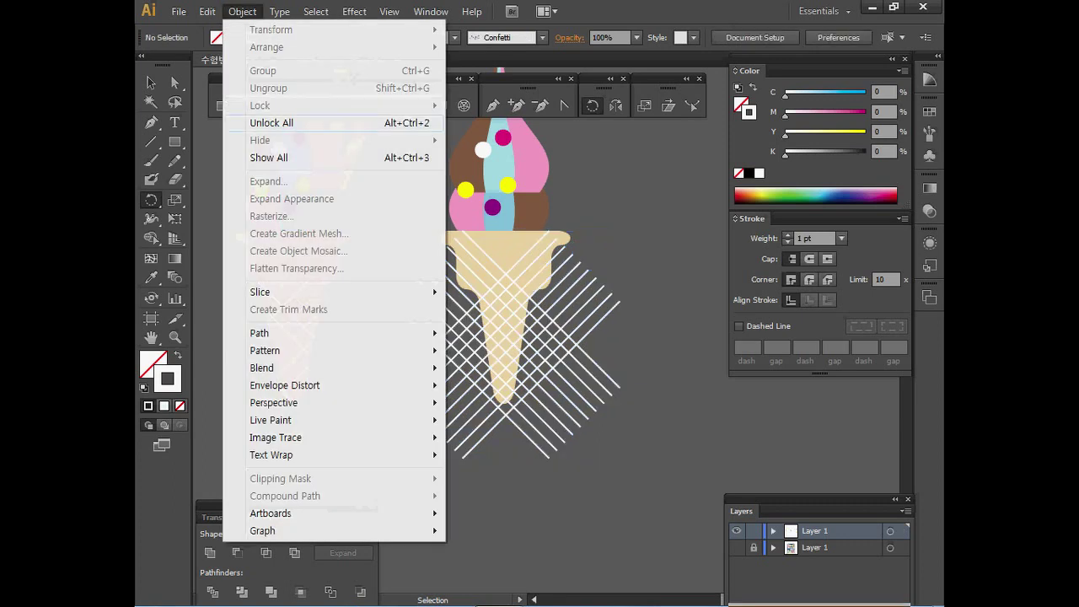
{"action": "key", "text": "Return"}
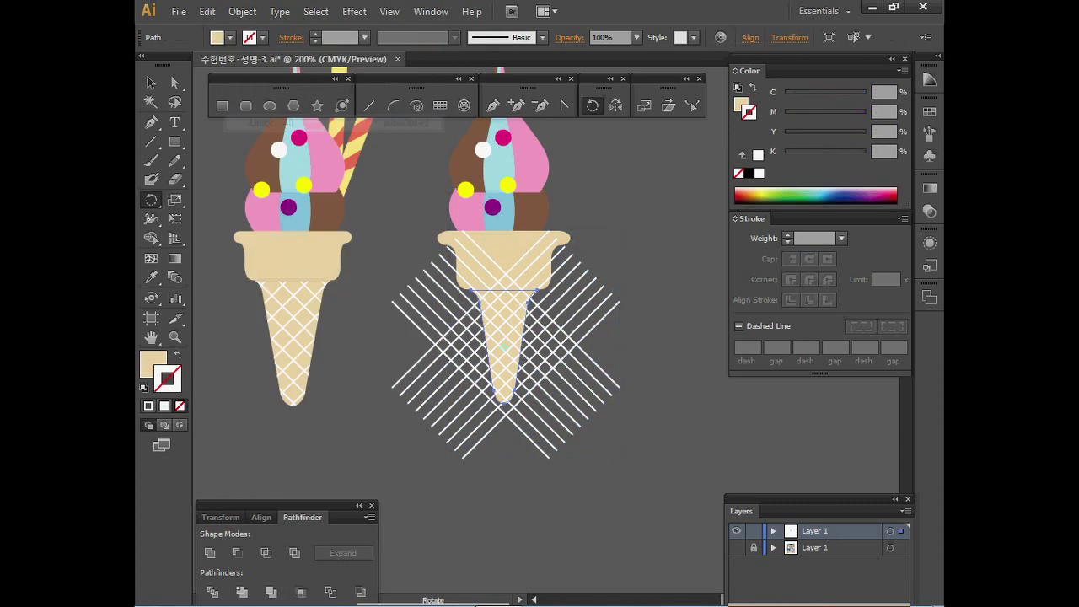
{"action": "key", "text": "v"}
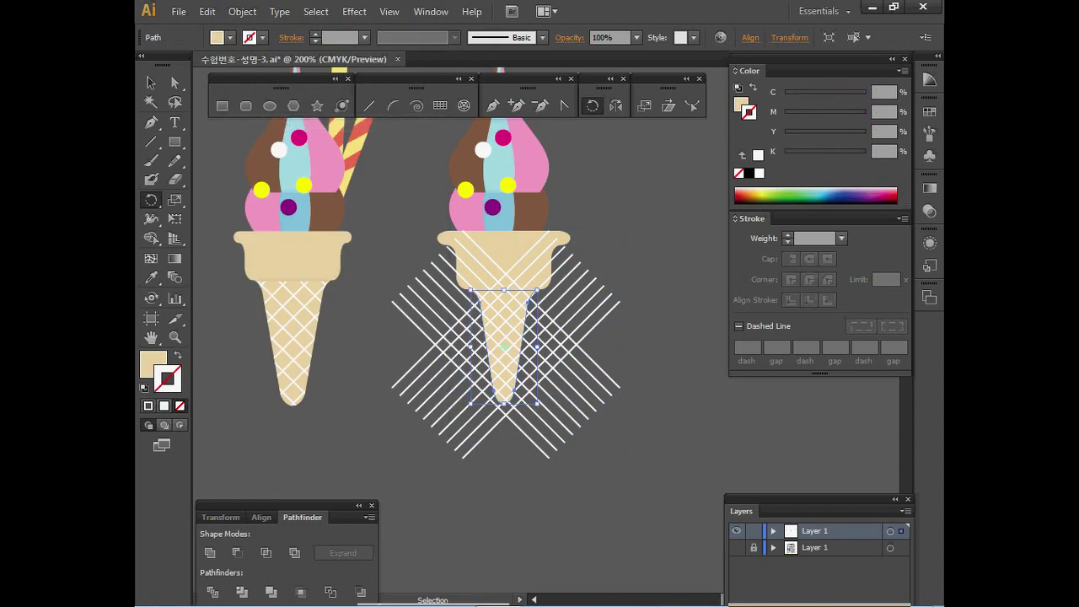
{"action": "key", "text": "r"}
{"action": "key", "text": "v"}
{"action": "key", "text": "r"}
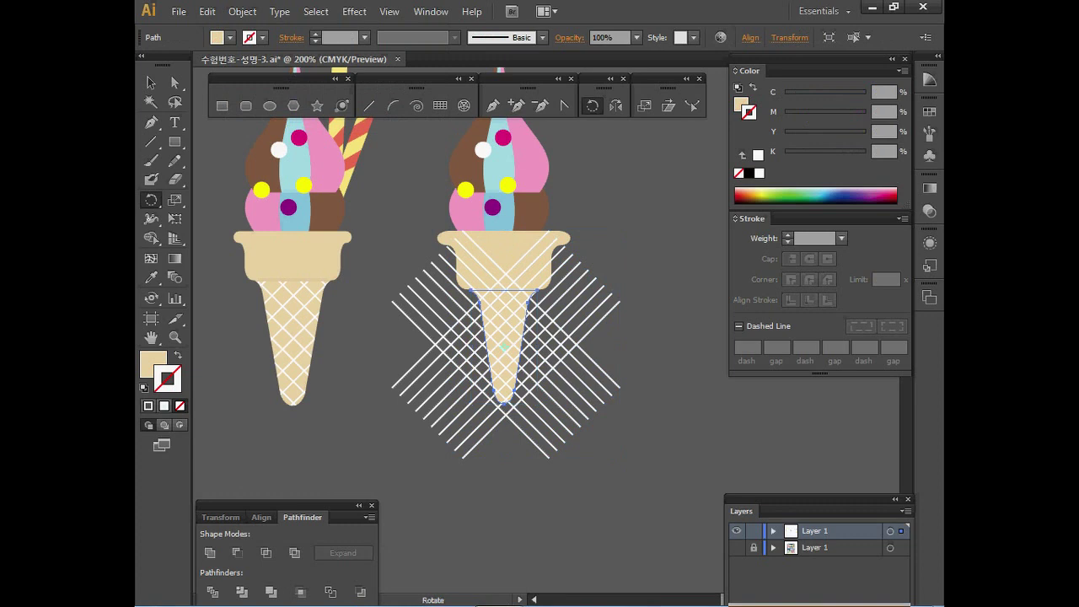
{"action": "key", "text": "v"}
{"action": "key", "text": "ctrl+shift+bracketright"}
{"action": "key", "text": "r"}
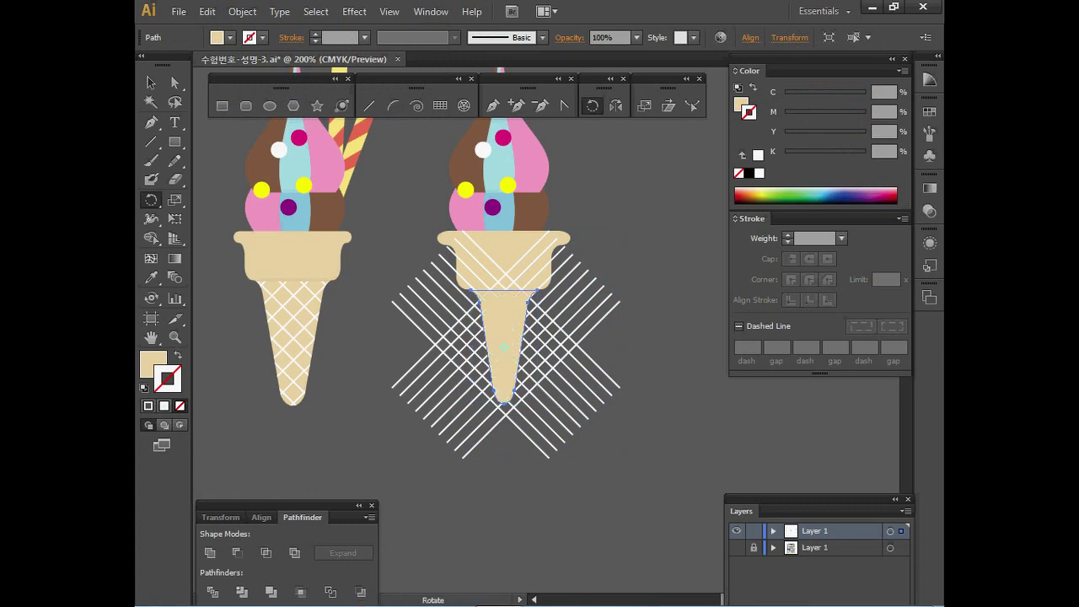
{"action": "key", "text": "v"}
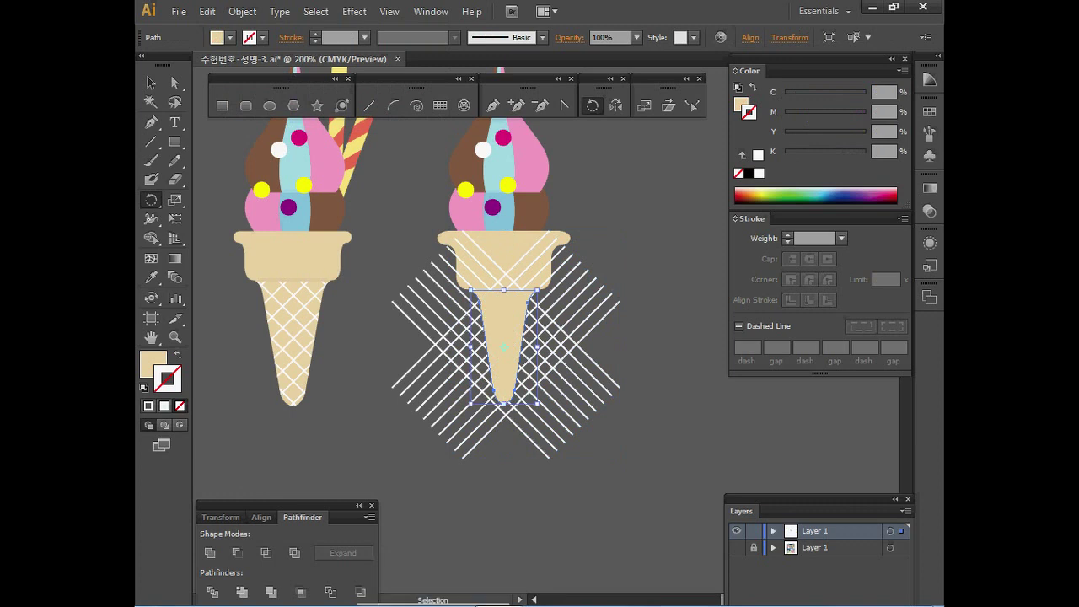
Clip the white lattice to the tapered cone shape with a clipping mask.
{"action": "key", "text": "shift"}
{"action": "left_click", "coordinate": [498, 321], "text": "shift"}
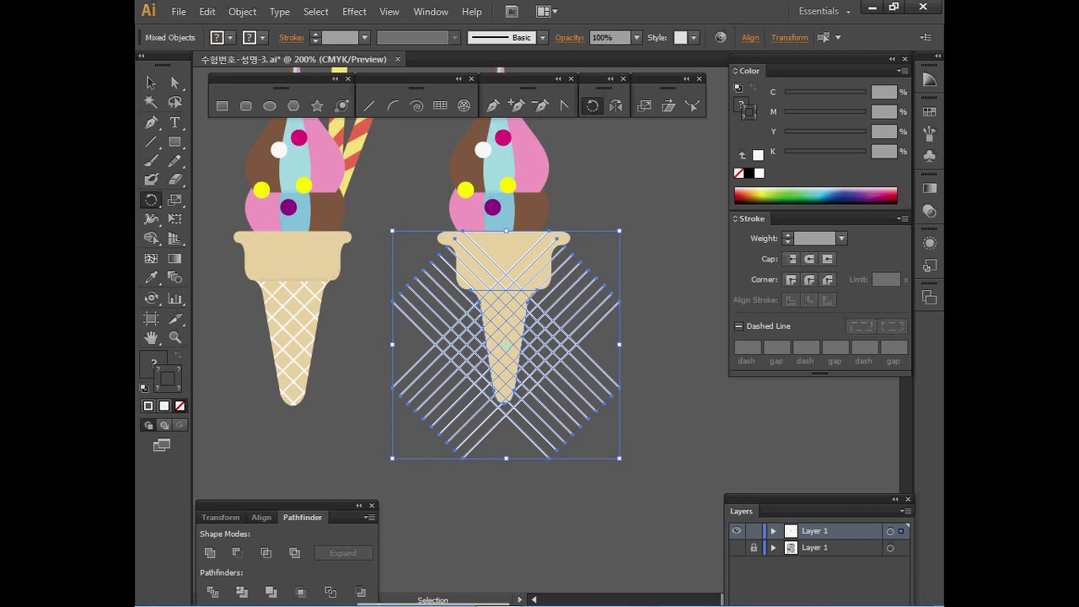
{"action": "right_click", "coordinate": [492, 316]}
{"action": "left_click", "coordinate": [562, 407]}
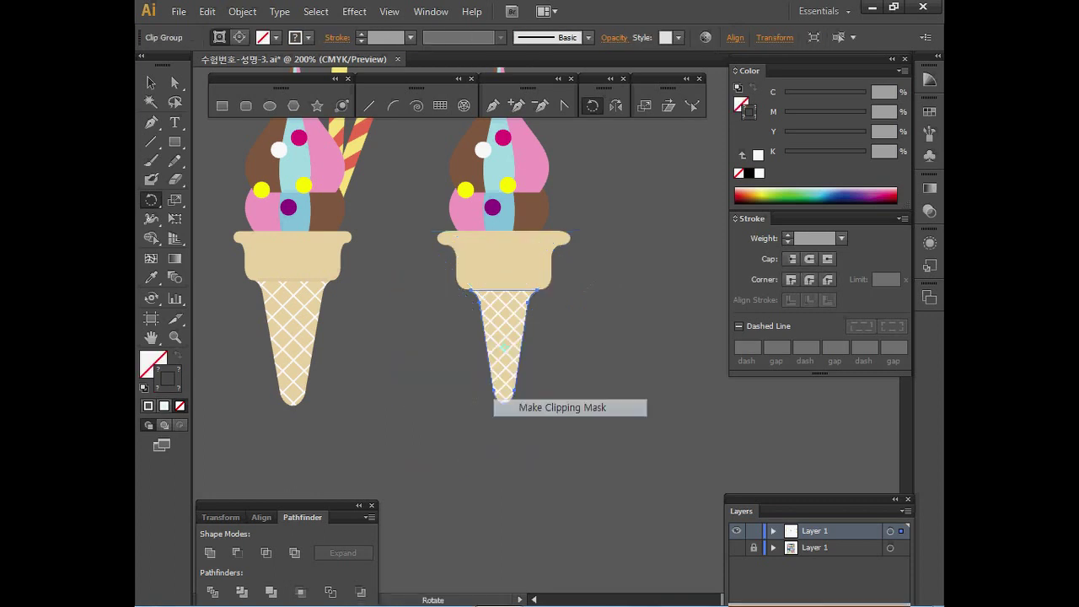
{"action": "key", "text": "ctrl+shift+a"}
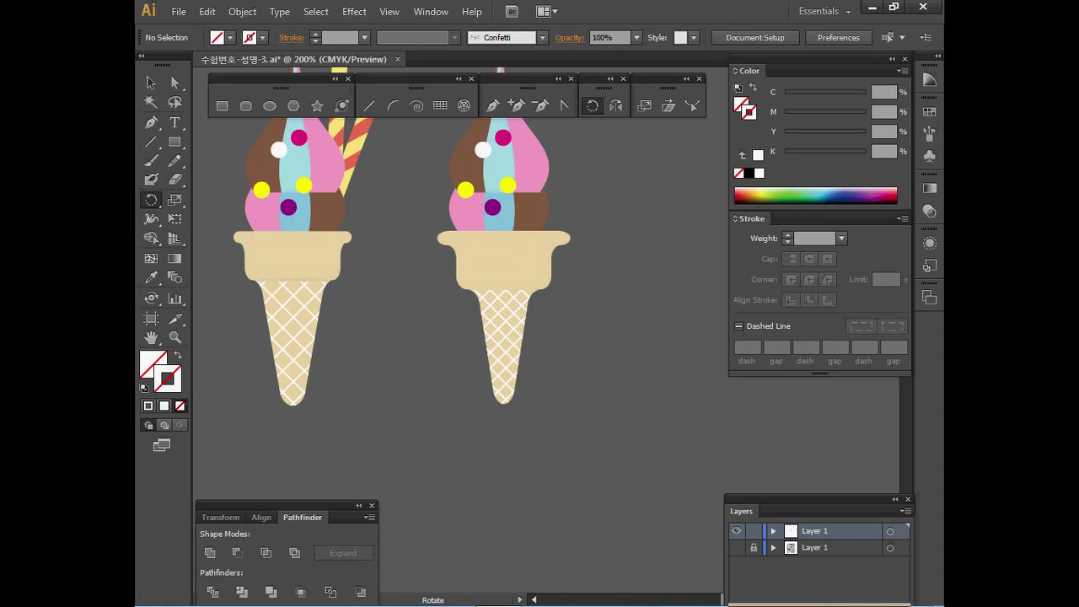
Set the fill to the pale yellow swatch colour for drawing a rounded rectangle.
{"action": "left_click_drag", "start_coordinate": [556, 337], "coordinate": [507, 469]}
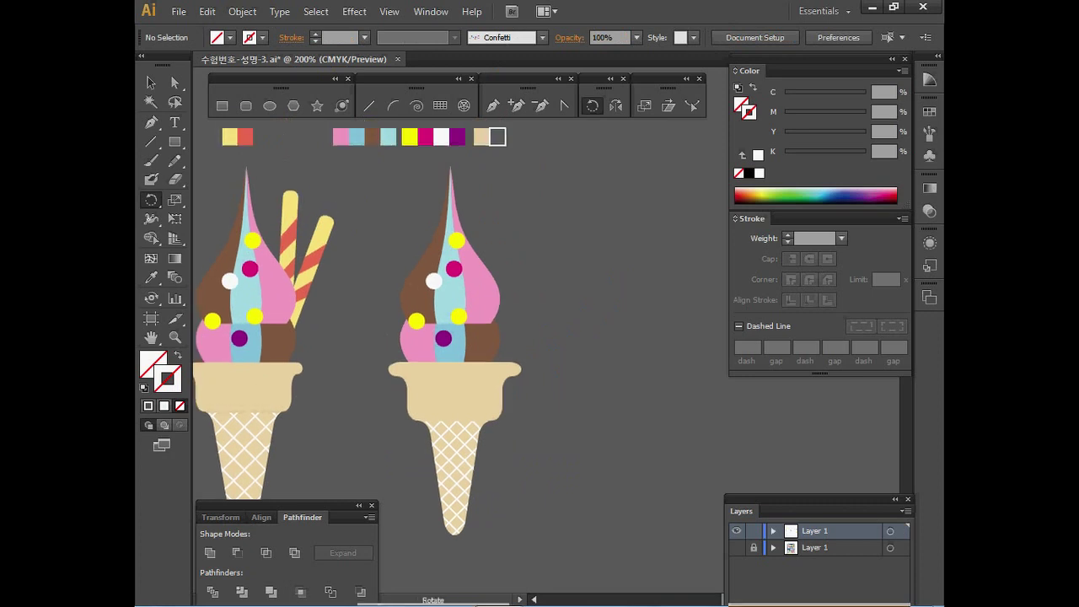
{"action": "key", "text": "ctrl"}
{"action": "left_click", "coordinate": [230, 136], "text": "ctrl"}
{"action": "key", "text": "ctrl+shift+a"}
{"action": "left_click", "coordinate": [222, 106]}
{"action": "left_click", "coordinate": [245, 106]}
Draw a tall, narrow pale yellow bar with fully rounded ends in the empty space beside the recreated ice cream.
{"action": "left_click_drag", "start_coordinate": [555, 184], "coordinate": [578, 376]}
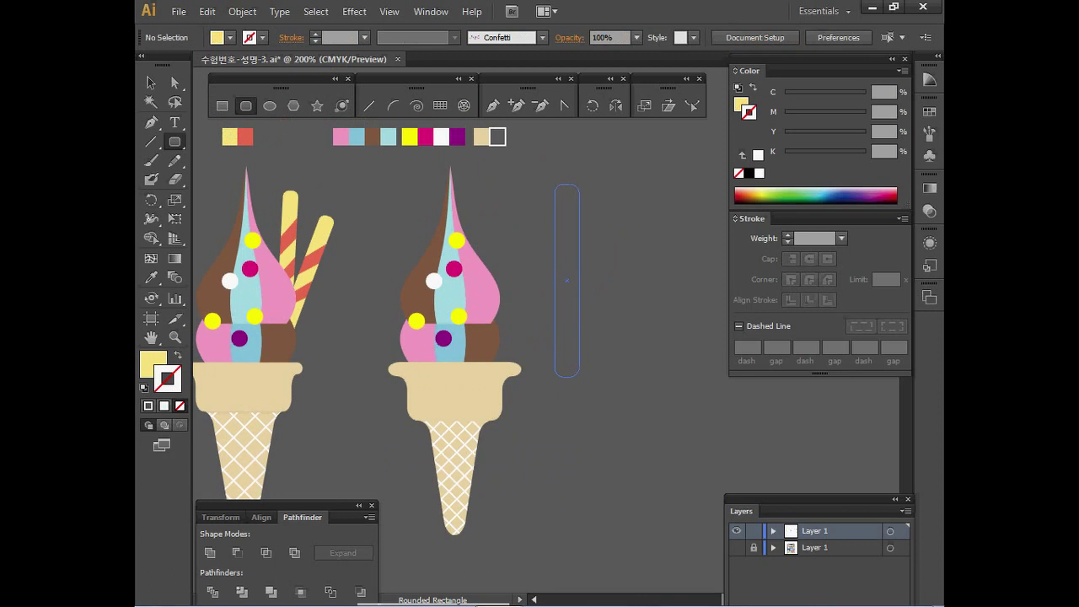
{"action": "key", "text": "ctrl+z"}
{"action": "left_click_drag", "start_coordinate": [579, 377], "coordinate": [583, 488]}
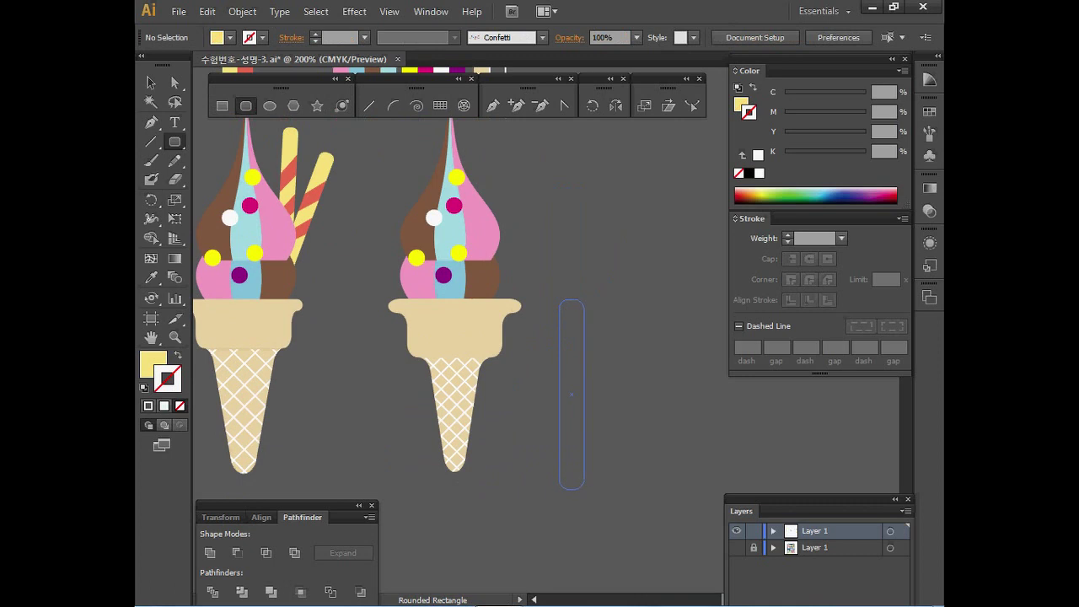
{"action": "left_click_drag", "start_coordinate": [584, 489], "coordinate": [583, 489]}
{"action": "left_click_drag", "start_coordinate": [583, 488], "coordinate": [583, 488]}
{"action": "key", "text": "Left"}
{"action": "key", "text": "Up"}
{"action": "left_click_drag", "start_coordinate": [584, 488], "coordinate": [584, 488]}
{"action": "key", "text": "Left"}
{"action": "left_click_drag", "start_coordinate": [584, 488], "coordinate": [584, 488]}
{"action": "key", "text": "v"}
{"action": "left_click_drag", "start_coordinate": [570, 393], "coordinate": [580, 296]}
{"action": "key", "text": "space"}
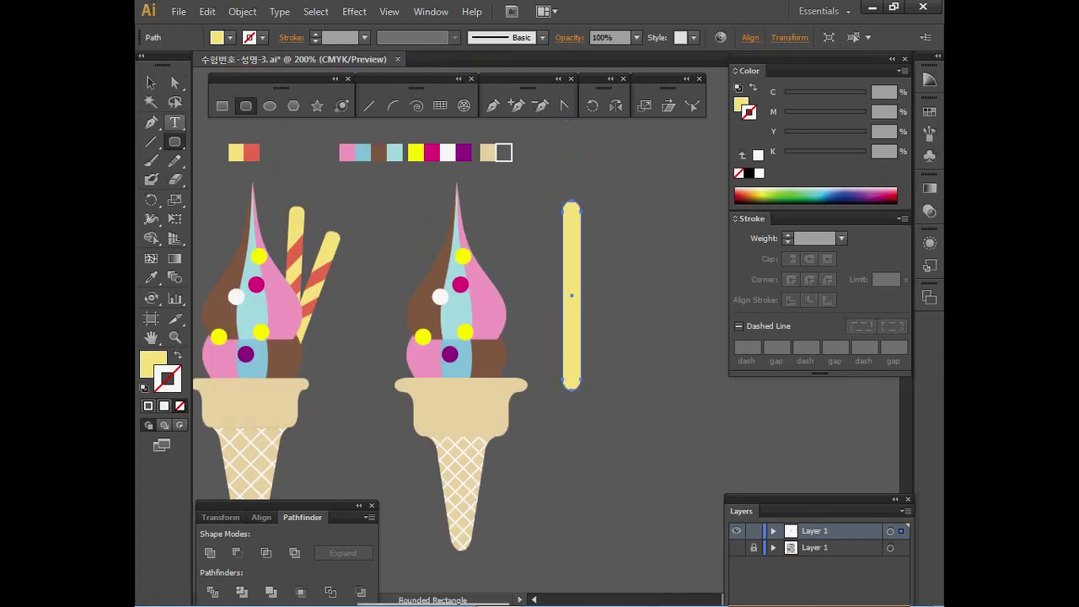
Slice the yellow bar with four parallel diagonal Knife cuts to outline two slanted stripes.
{"action": "left_click", "coordinate": [174, 179]}
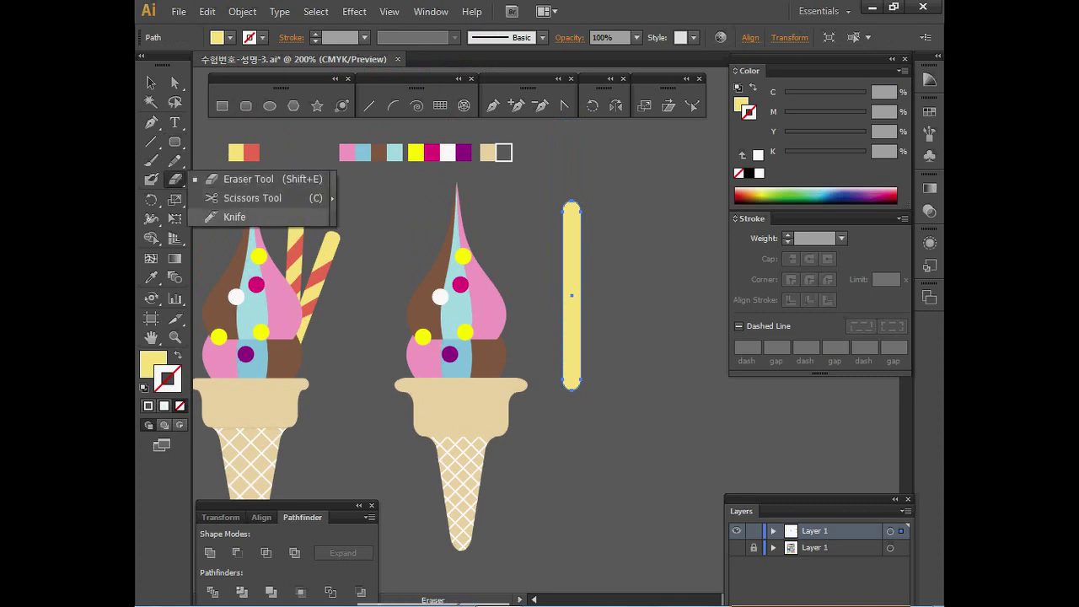
{"action": "left_click", "coordinate": [234, 217]}
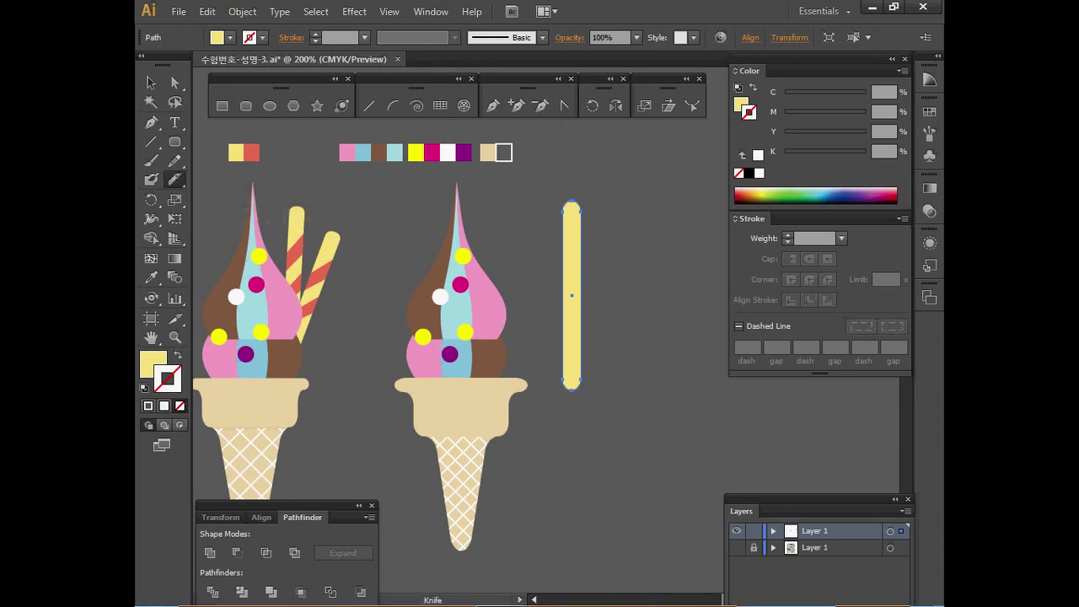
{"action": "mouse_move", "coordinate": [595, 225]}
{"action": "left_mouse_down"}
{"action": "mouse_move", "coordinate": [540, 287]}
{"action": "mouse_move", "coordinate": [548, 342]}
{"action": "left_mouse_up"}
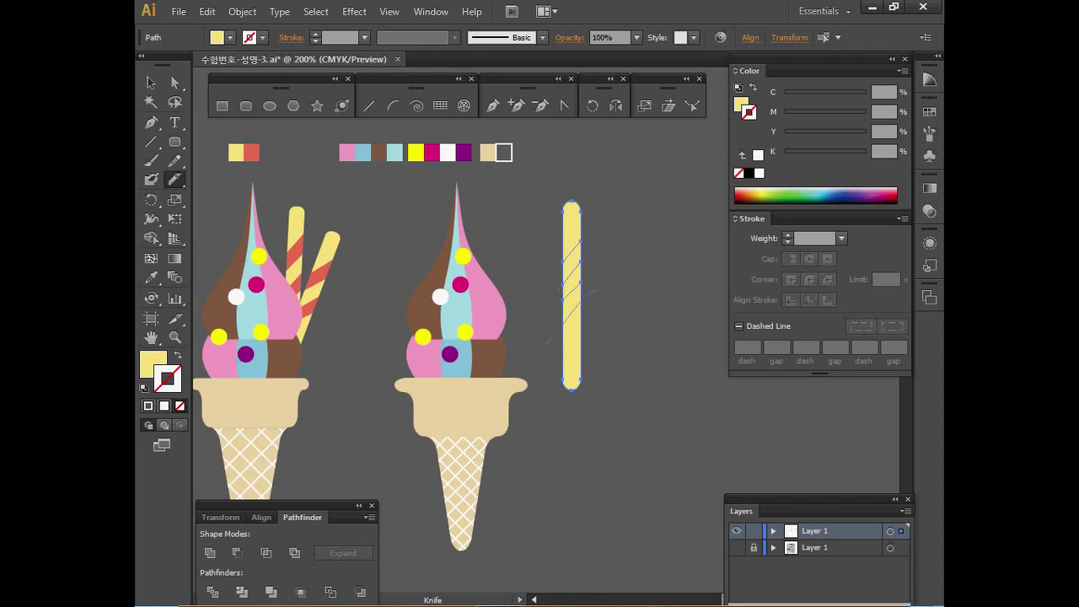
{"action": "left_click", "coordinate": [546, 340], "text": "ctrl"}
Colour the two slanted stripe pieces of the bar with the red-orange swatch colour.
{"action": "left_click", "coordinate": [572, 263], "text": "ctrl"}
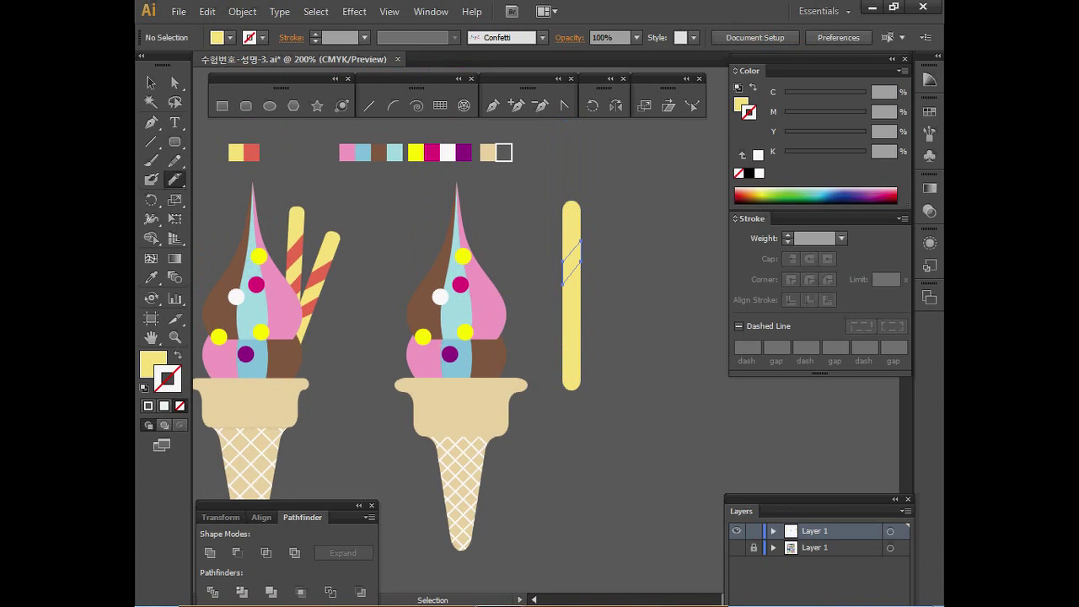
{"action": "left_click", "coordinate": [574, 291], "text": "ctrl+shift"}
{"action": "left_click", "coordinate": [573, 312], "text": "ctrl+shift"}
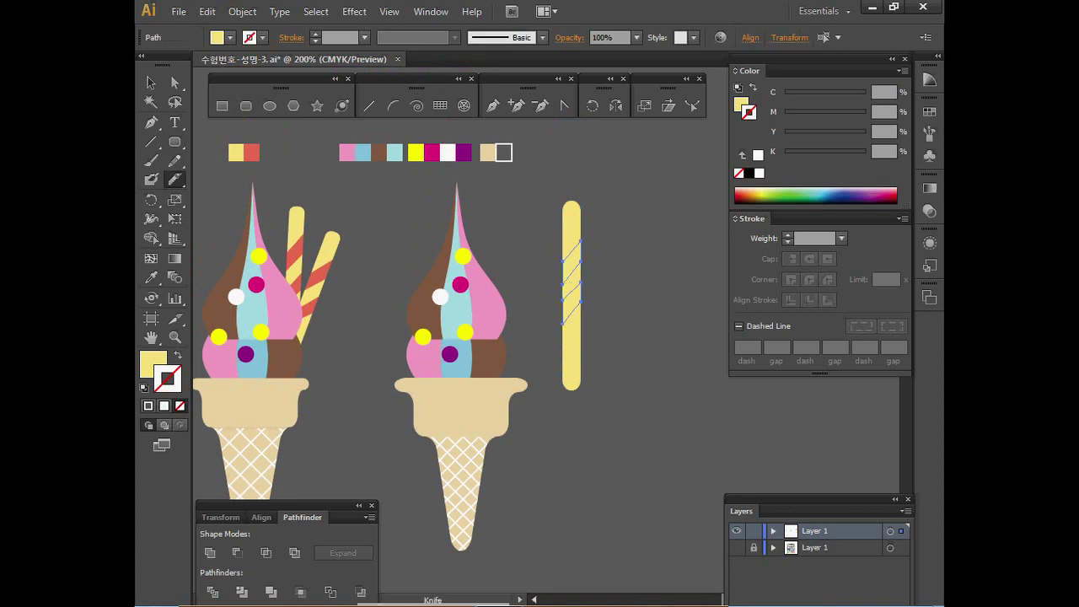
{"action": "key", "text": "i"}
{"action": "left_click", "coordinate": [252, 152]}
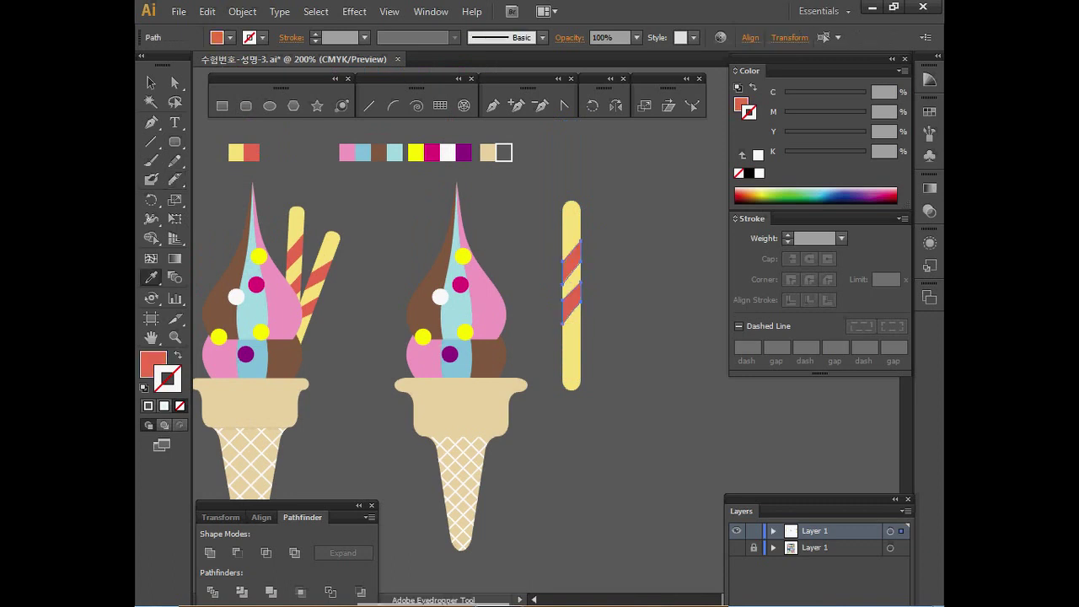
{"action": "key", "text": "ctrl+shift+a"}
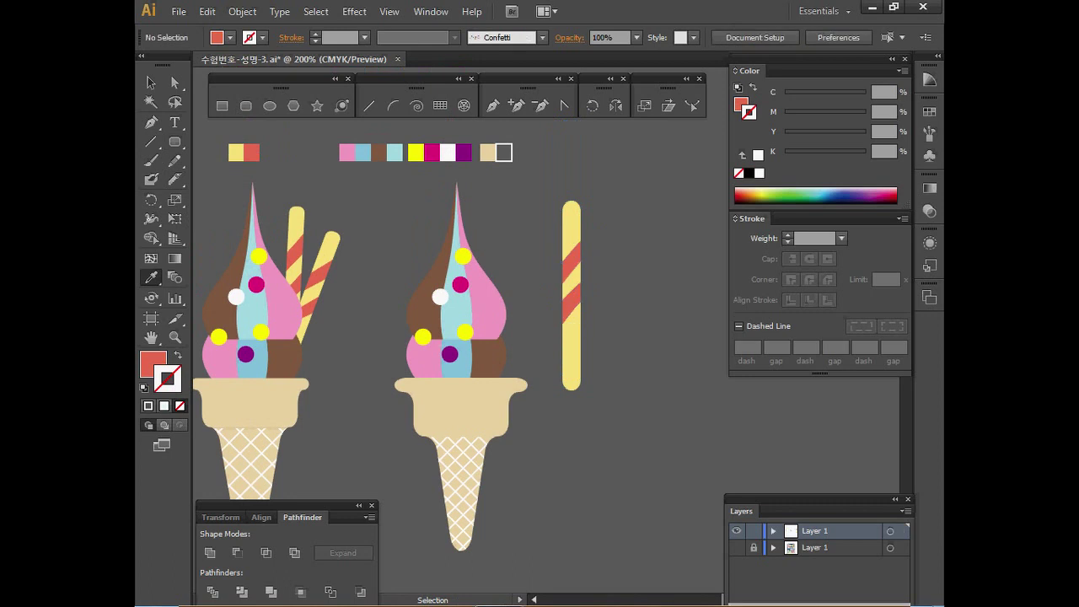
Group the striped stick, move it onto the recreated ice cream, and send it behind all the other shapes.
{"action": "key", "text": "ctrl+z"}
{"action": "key", "text": "ctrl+g"}
{"action": "left_click_drag", "start_coordinate": [572, 295], "coordinate": [495, 298]}
{"action": "key", "text": "ctrl+shift+bracketleft"}
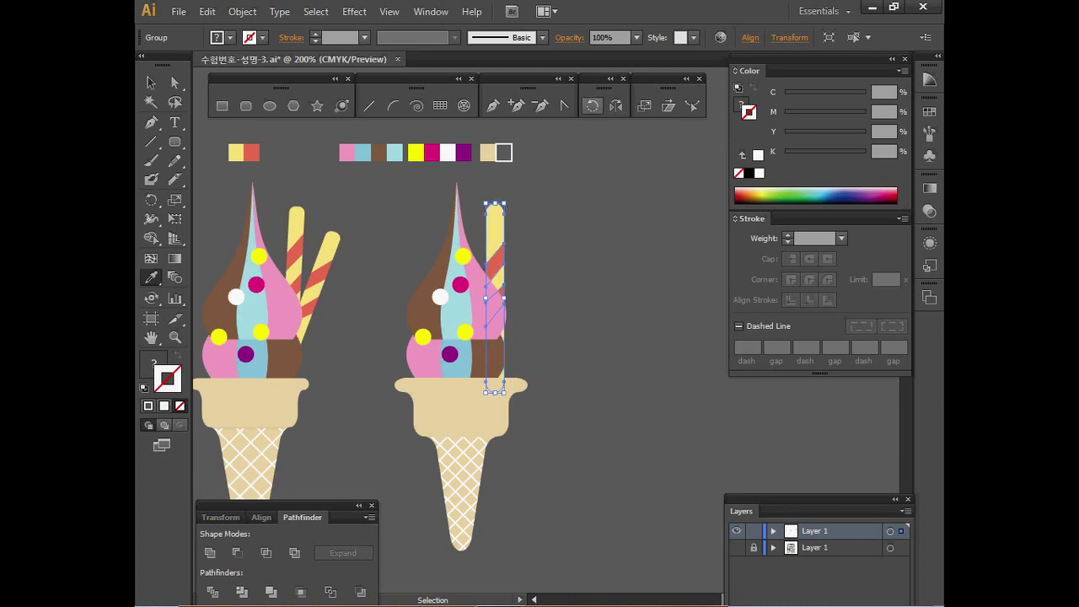
Add a second striped stick as a clockwise-tilted copy of the first, fanning outward from the ice cream.
{"action": "left_click", "coordinate": [592, 106]}
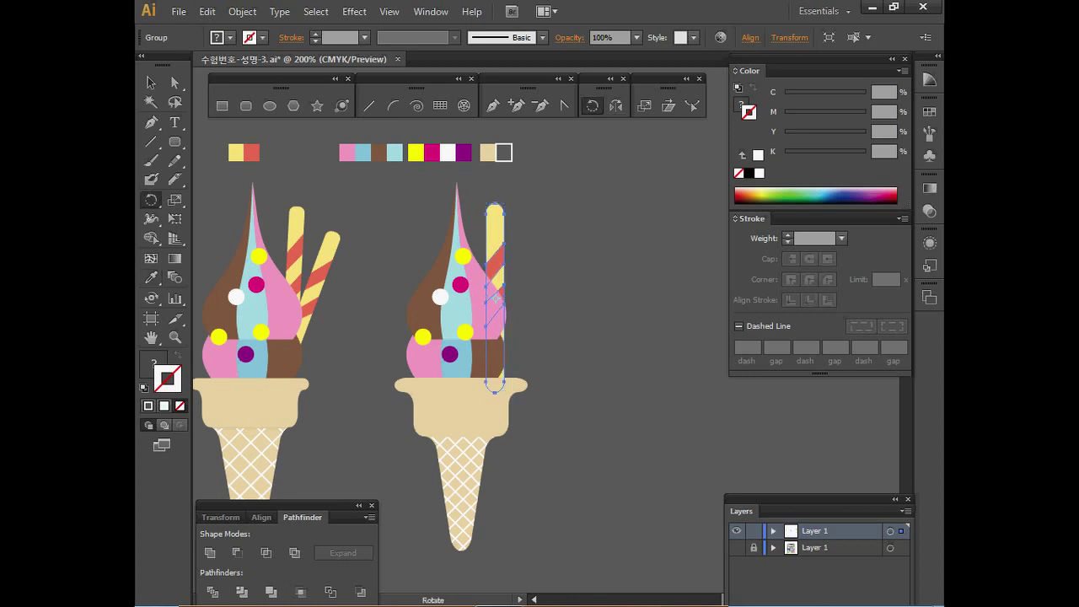
{"action": "left_click_drag", "start_coordinate": [495, 209], "coordinate": [529, 230]}
{"action": "key", "text": "alt"}
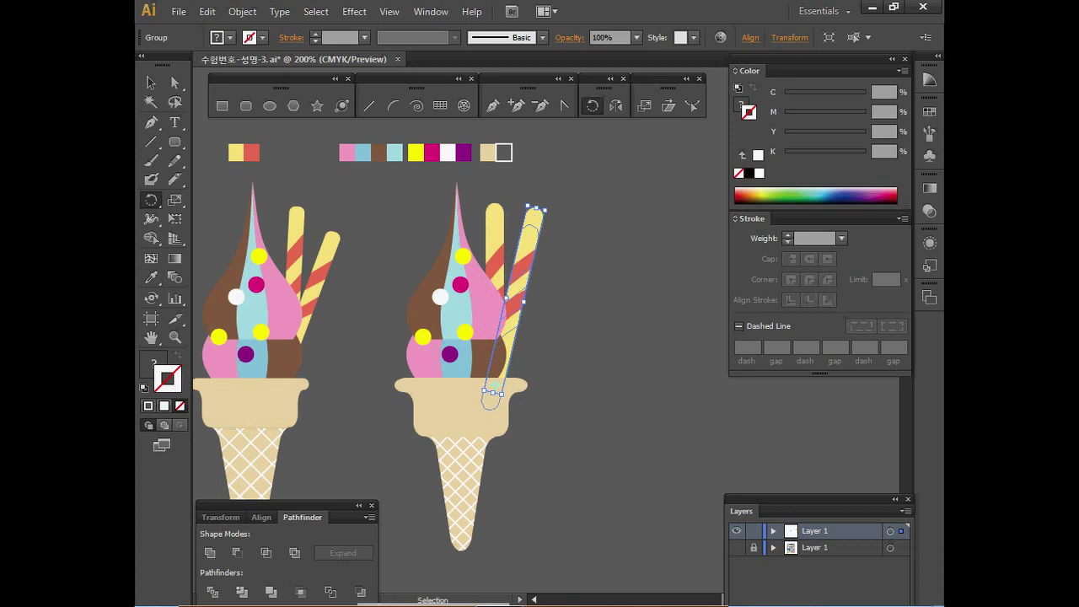
{"action": "left_click", "coordinate": [585, 444], "text": "ctrl"}
Delete the recreated ice cream and the row of colour swatches, keeping only the finished reference illustration.
{"action": "left_click_drag", "start_coordinate": [585, 445], "coordinate": [421, 240]}
{"action": "key", "text": "Delete"}
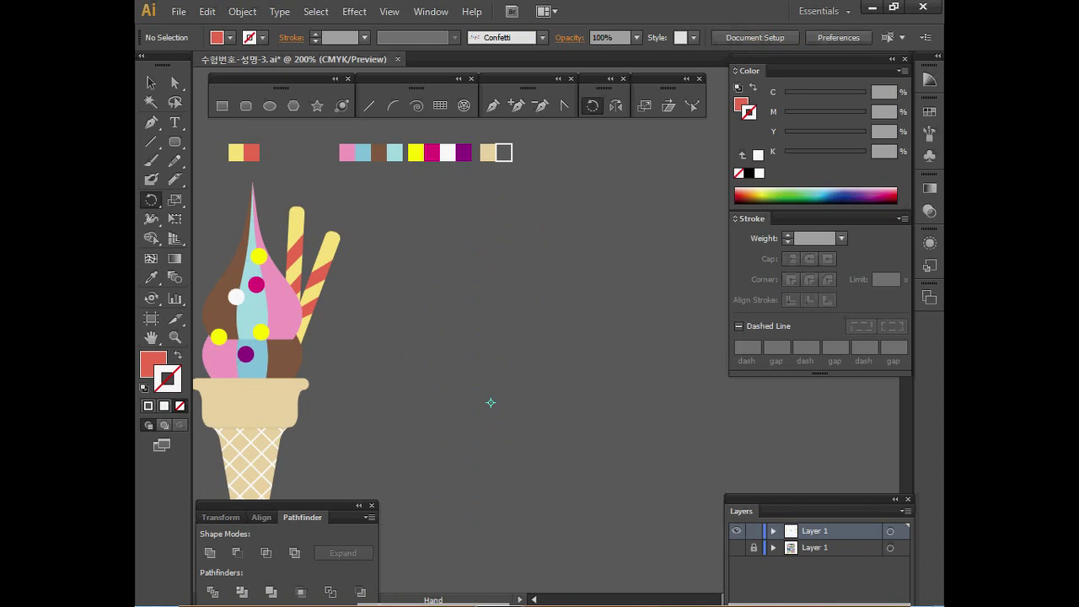
{"action": "left_click_drag", "start_coordinate": [490, 403], "coordinate": [573, 415]}
{"action": "left_click_drag", "start_coordinate": [269, 146], "coordinate": [609, 185]}
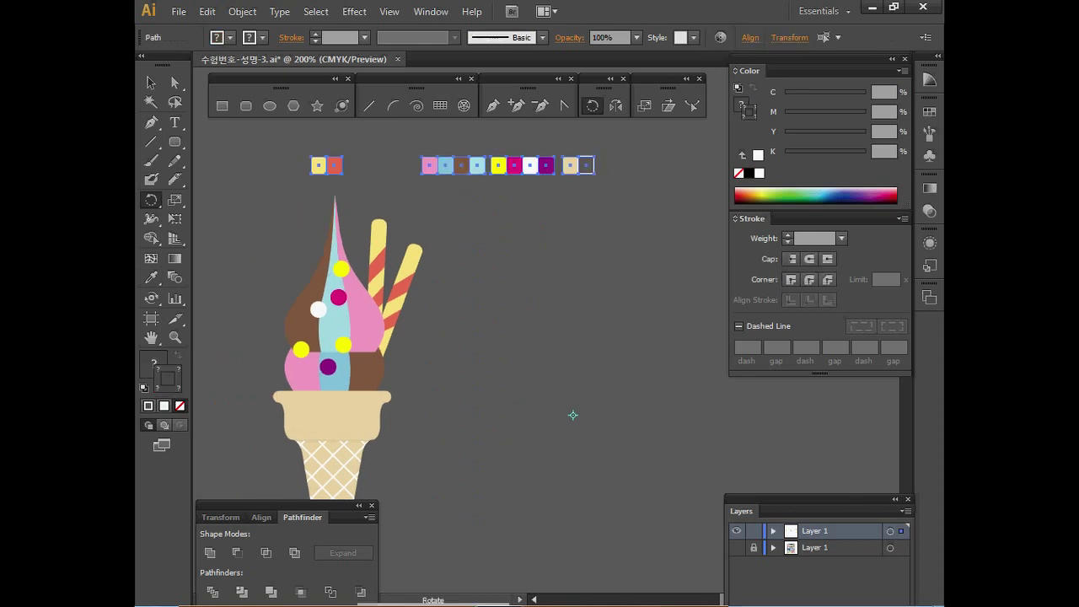
{"action": "key", "text": "Delete"}
Register the complete ice cream illustration as a new Graphic symbol named 아이스크림.
{"action": "left_click", "coordinate": [335, 313], "text": "ctrl"}
{"action": "left_click", "coordinate": [432, 392], "text": "ctrl+alt"}
{"action": "left_click_drag", "start_coordinate": [514, 409], "coordinate": [325, 167]}
{"action": "key", "text": "r"}
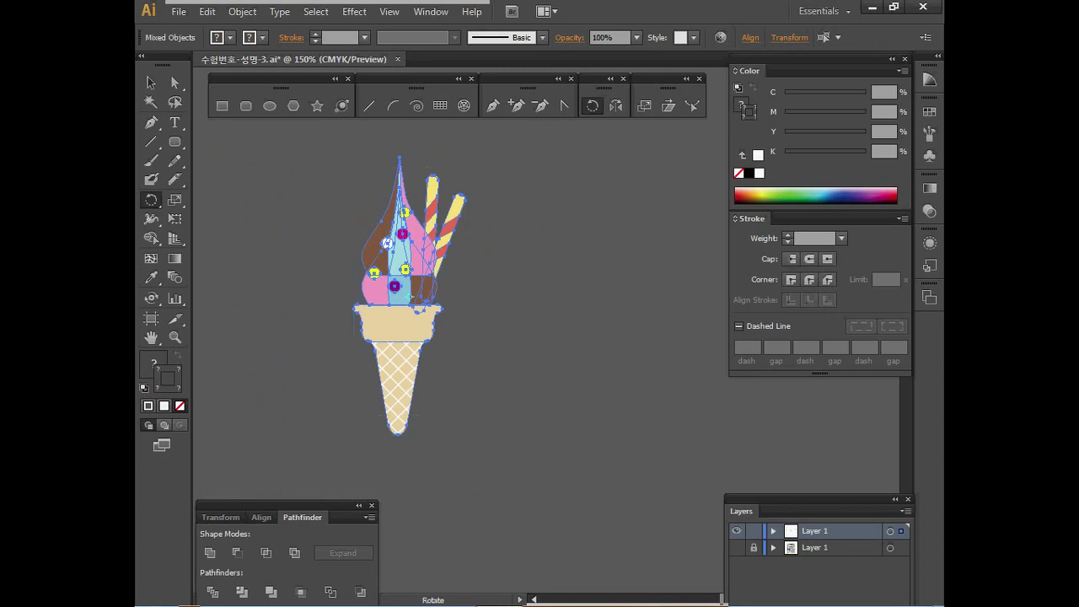
{"action": "left_click", "coordinate": [929, 156]}
{"action": "left_click", "coordinate": [862, 190]}
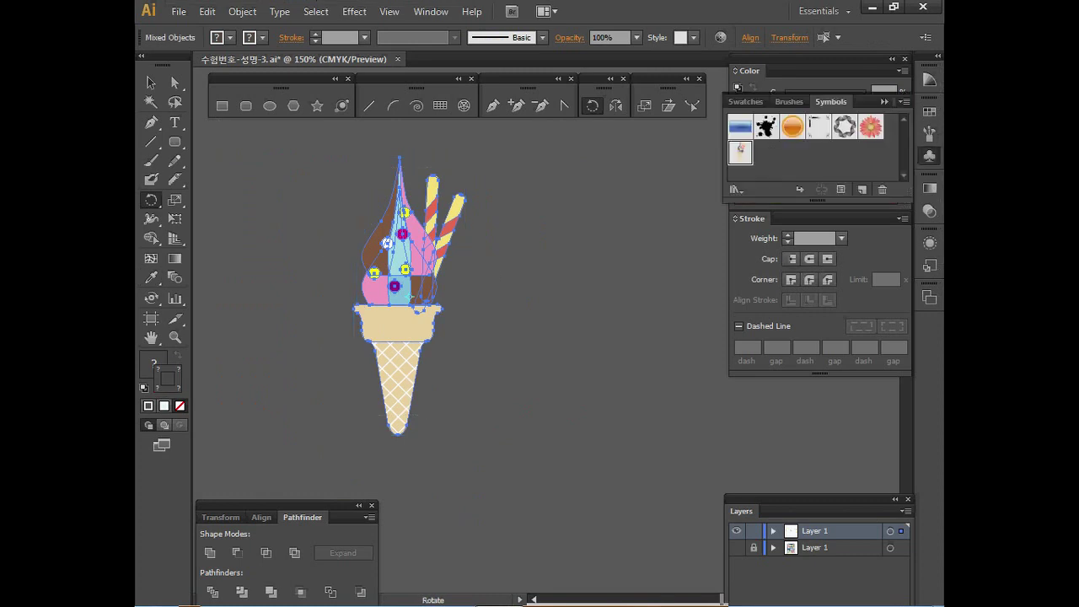
{"action": "left_click", "coordinate": [614, 252]}
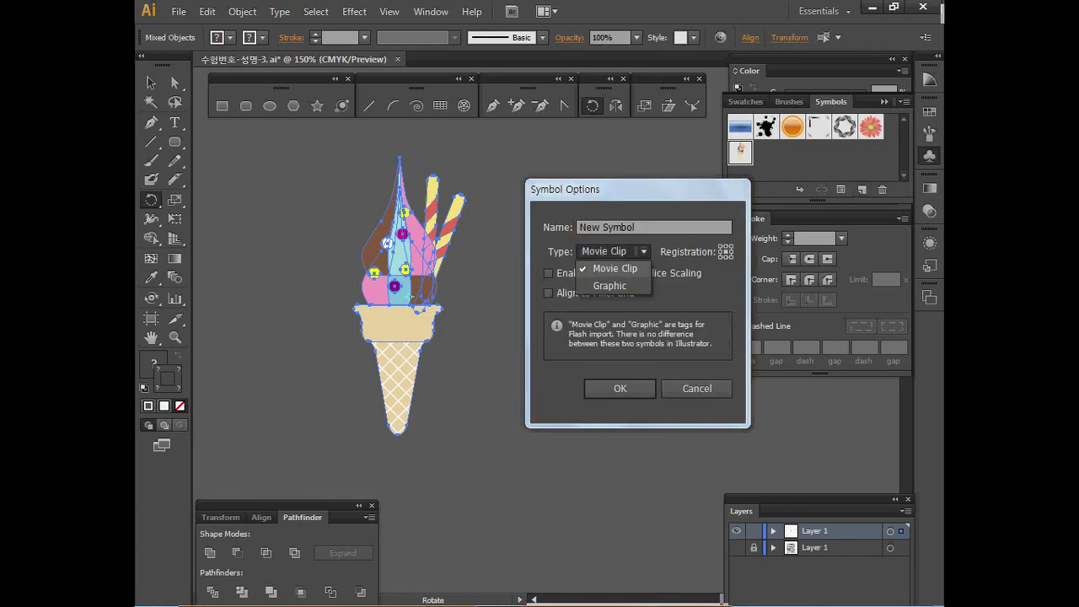
{"action": "left_click", "coordinate": [611, 286]}
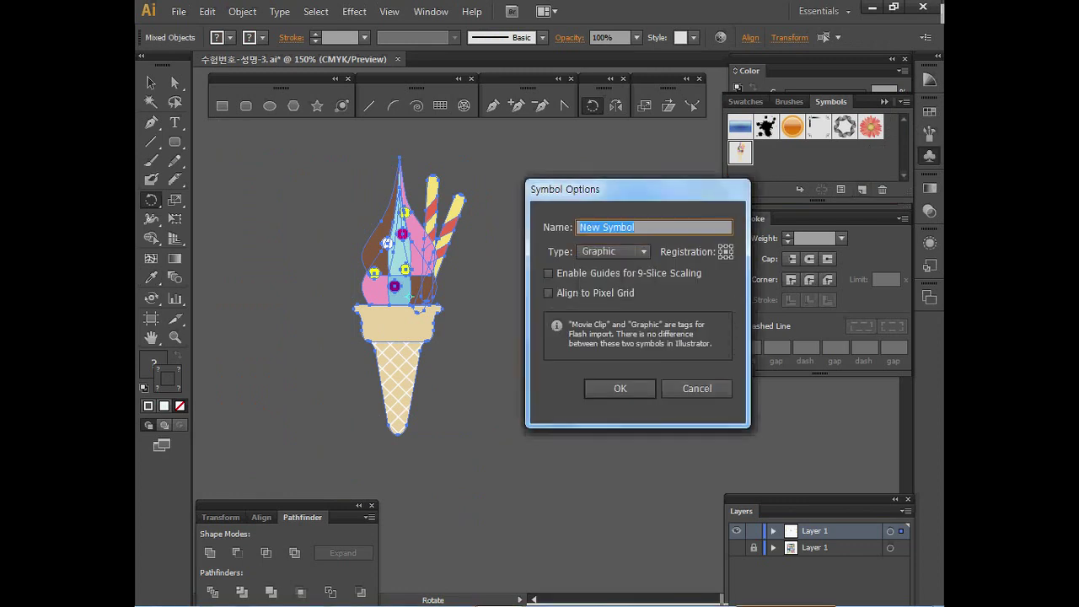
{"action": "type", "text": "아이ㅅ"}
{"action": "type", "text": "스크"}
{"action": "type", "text": "림"}
{"action": "key", "text": "Return"}
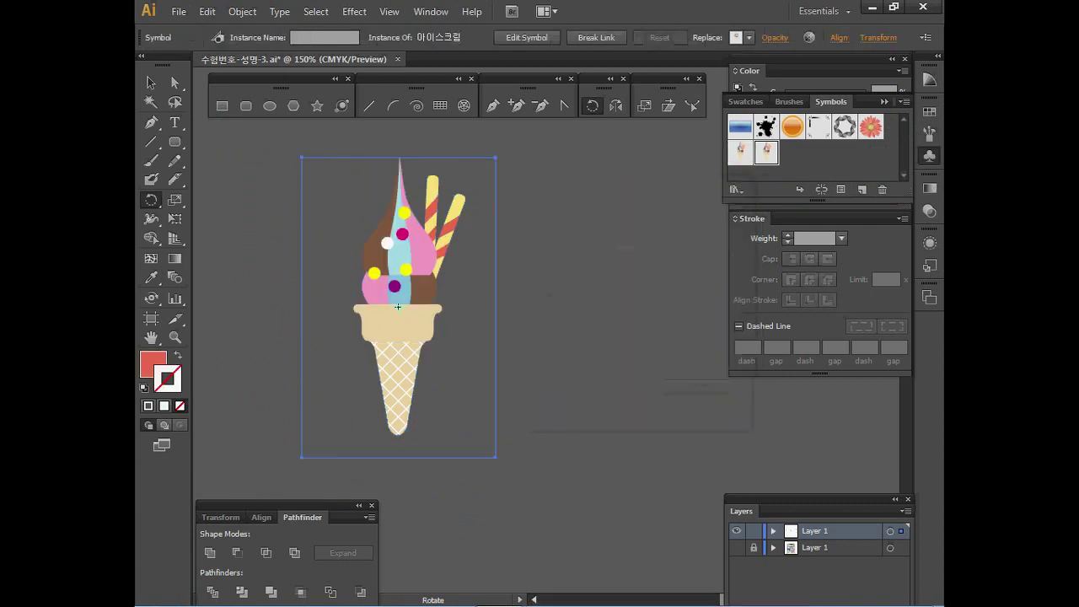
Delete the ice cream symbol instance from the canvas and save the document.
{"action": "key", "text": "Delete"}
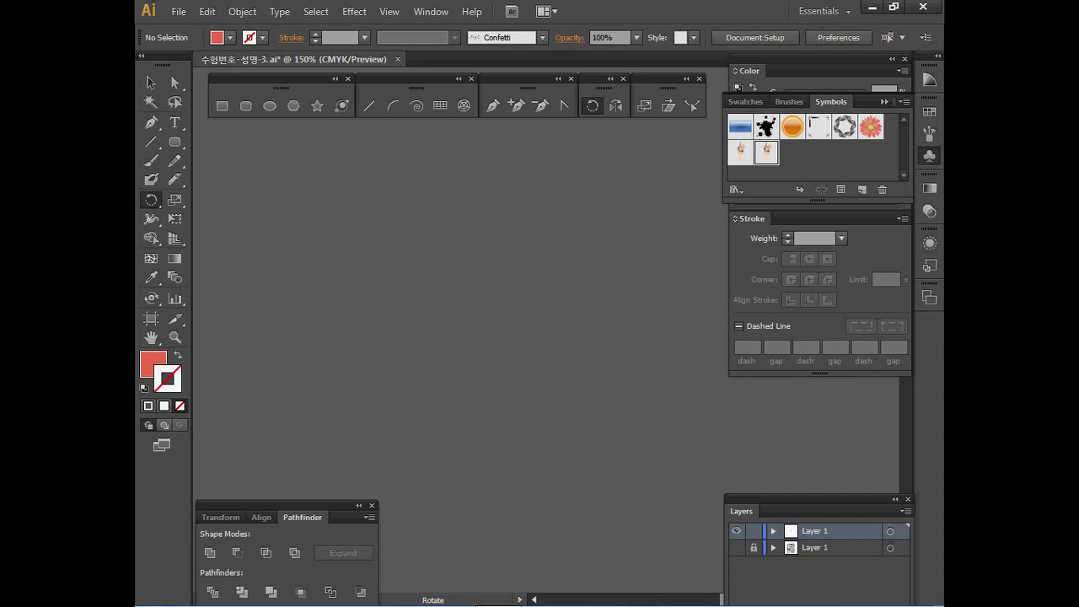
{"action": "key", "text": "ctrl+space"}
{"action": "key", "text": "ctrl+minus"}
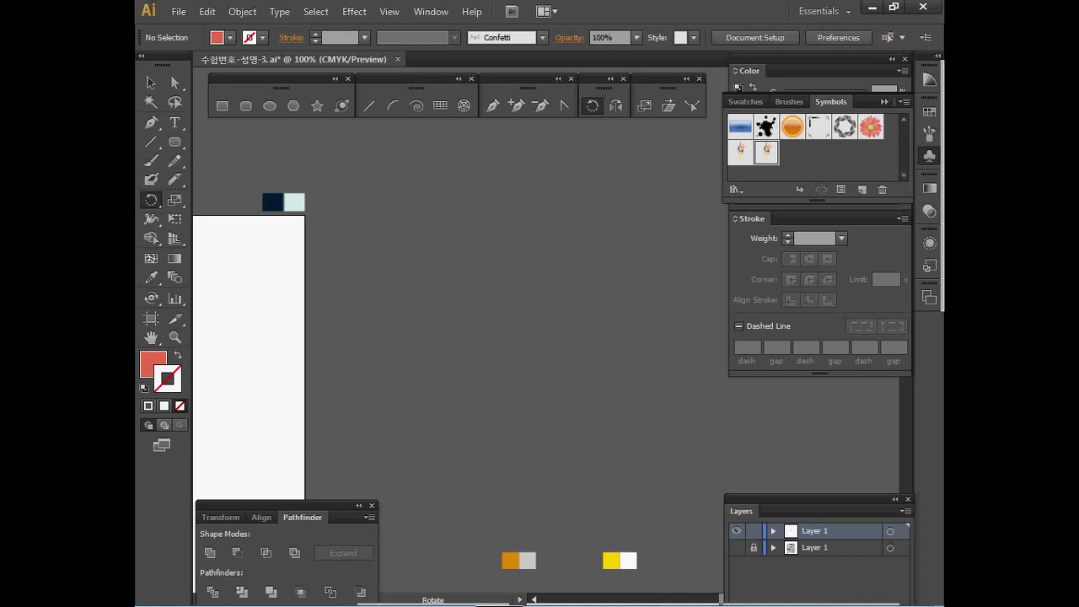
{"action": "key", "text": "space"}
{"action": "left_click_drag", "start_coordinate": [195, 345], "coordinate": [593, 211]}
{"action": "left_click", "coordinate": [582, 292], "text": "ctrl+alt"}
{"action": "key", "text": "ctrl+s"}
Create a 210 × 297 mm rectangle filled with the dark navy swatch colour, covering the whole artboard.
{"action": "left_click", "coordinate": [611, 154], "text": "ctrl"}
{"action": "key", "text": "ctrl+shift+a"}
{"action": "left_click", "coordinate": [223, 106]}
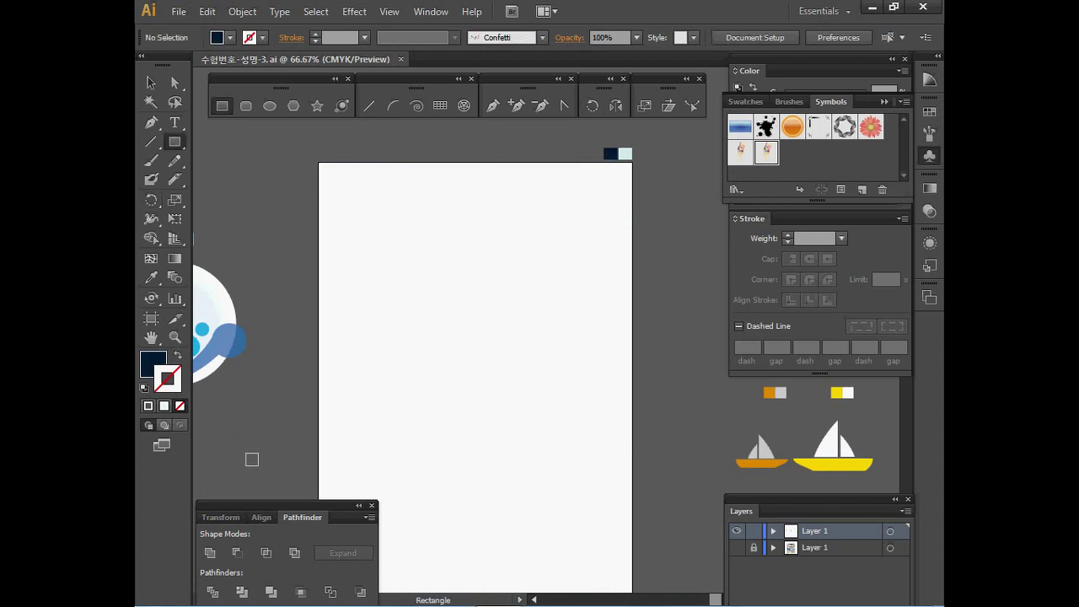
{"action": "left_click", "coordinate": [252, 460]}
{"action": "type", "text": "210"}
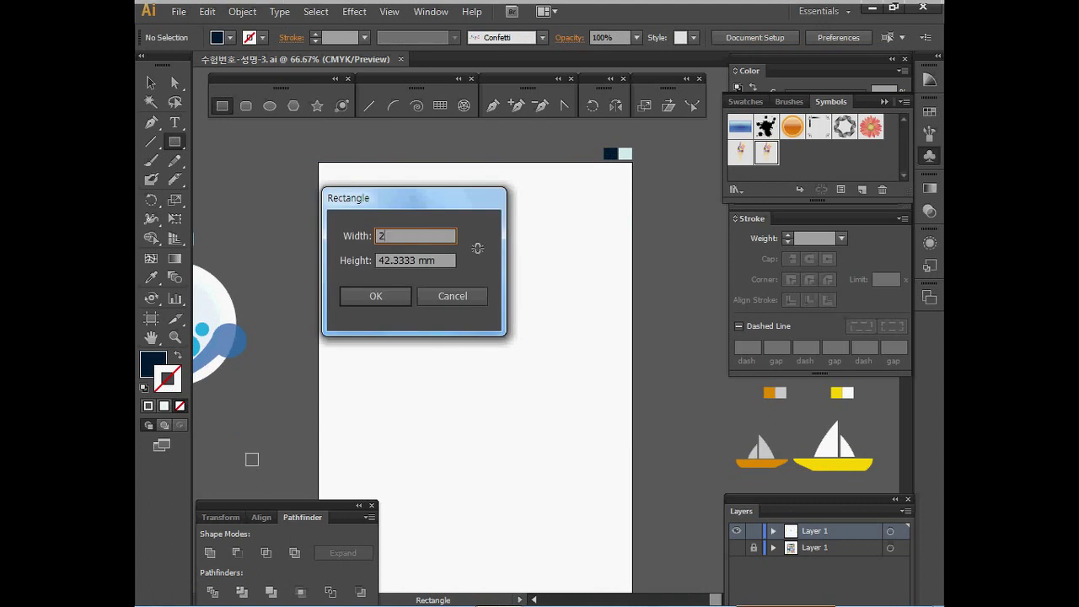
{"action": "key", "text": "Tab"}
{"action": "type", "text": "297"}
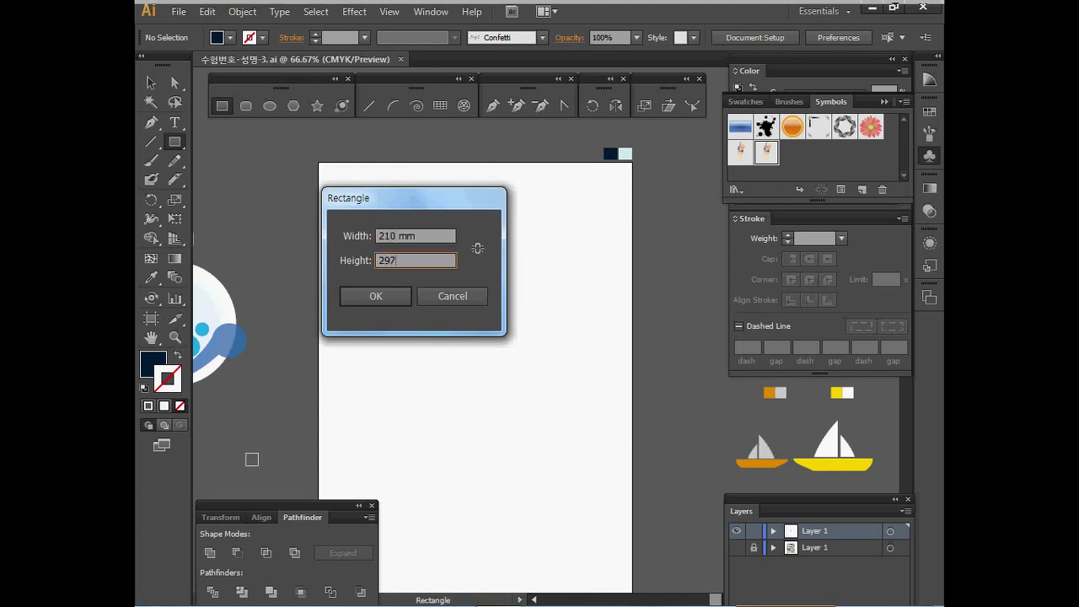
{"action": "key", "text": "Return"}
{"action": "left_click_drag", "start_coordinate": [252, 459], "coordinate": [231, 448]}
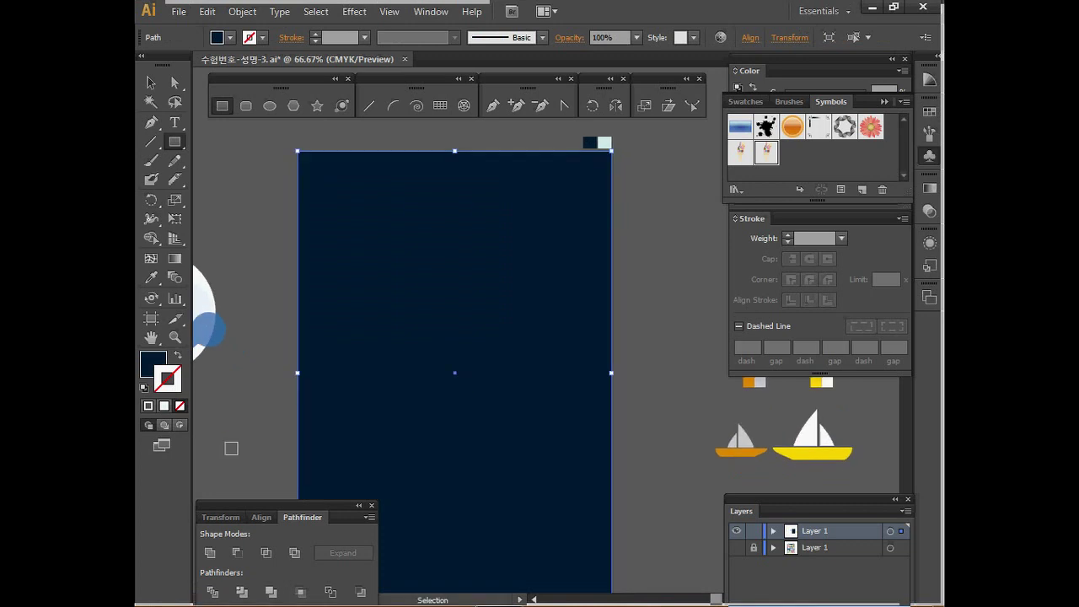
Add two gradient mesh points to the navy rectangle, at about X 47, Y 46 mm and X 152, Y 119 mm.
{"action": "left_click", "coordinate": [151, 258]}
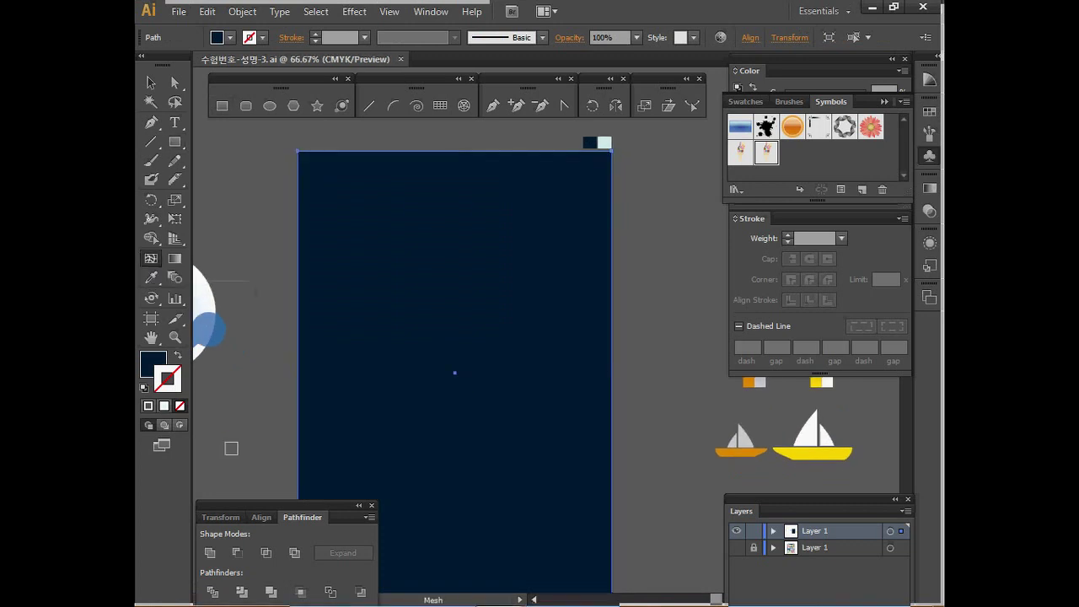
{"action": "left_click", "coordinate": [367, 220]}
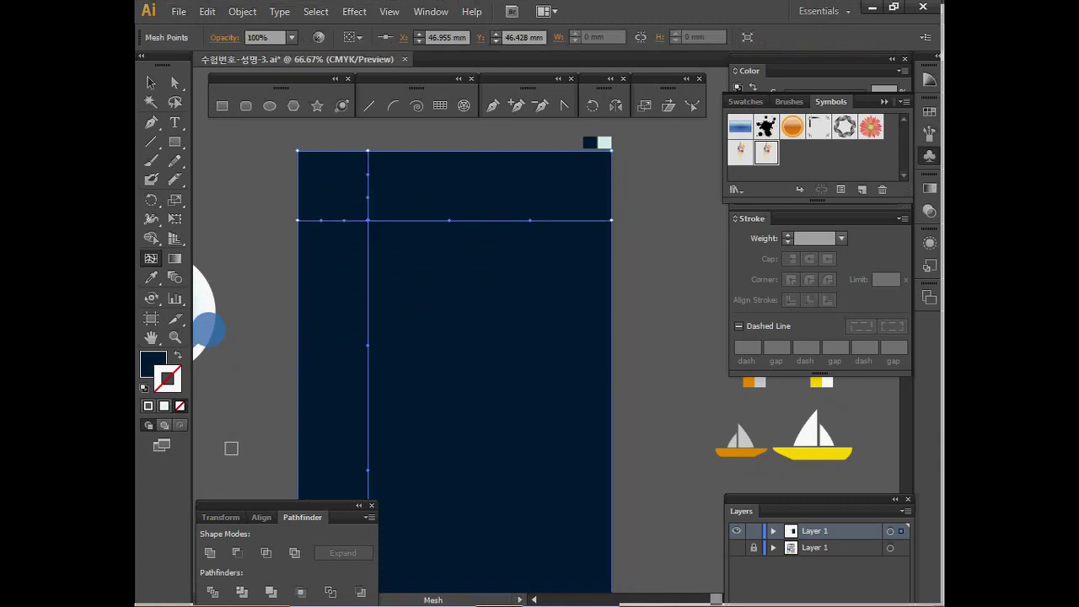
{"action": "left_click", "coordinate": [525, 328]}
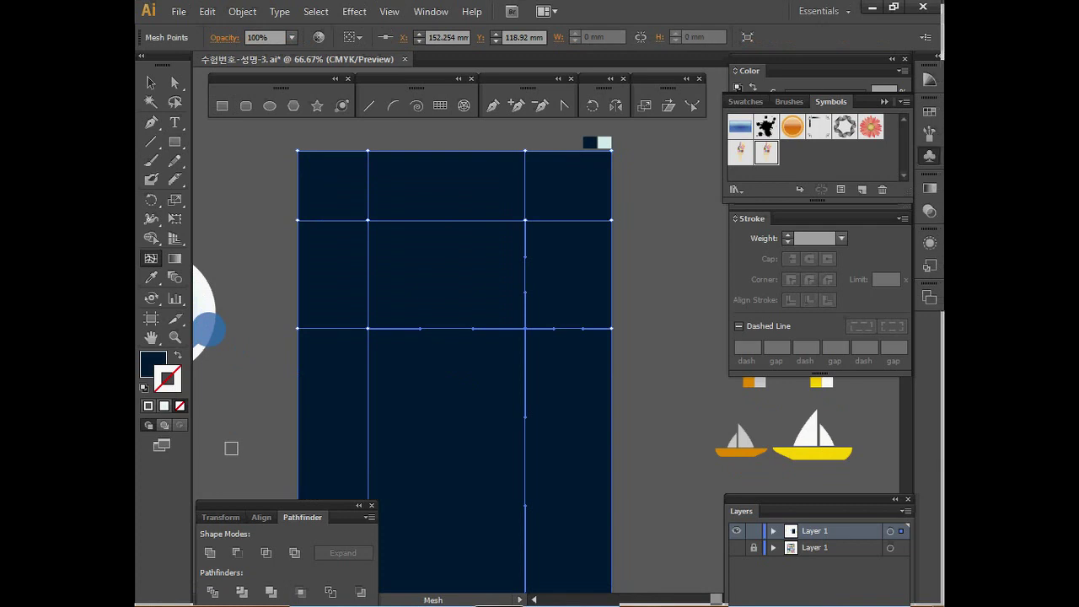
Colour the lower-right mesh point with the pale mint swatch colour.
{"action": "left_click", "coordinate": [928, 156]}
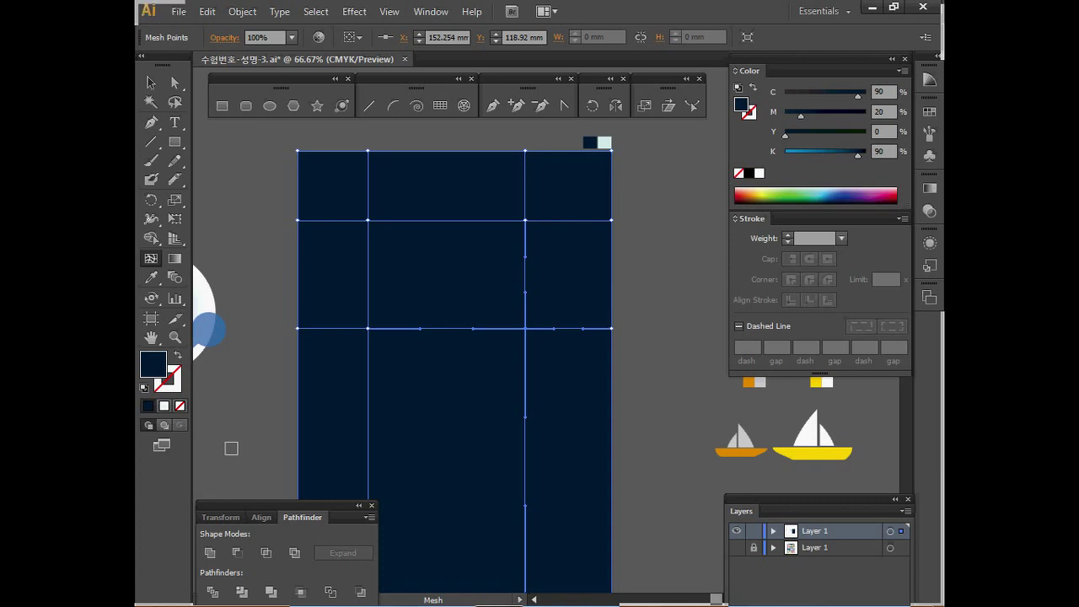
{"action": "key", "text": "i"}
{"action": "left_click", "coordinate": [604, 142]}
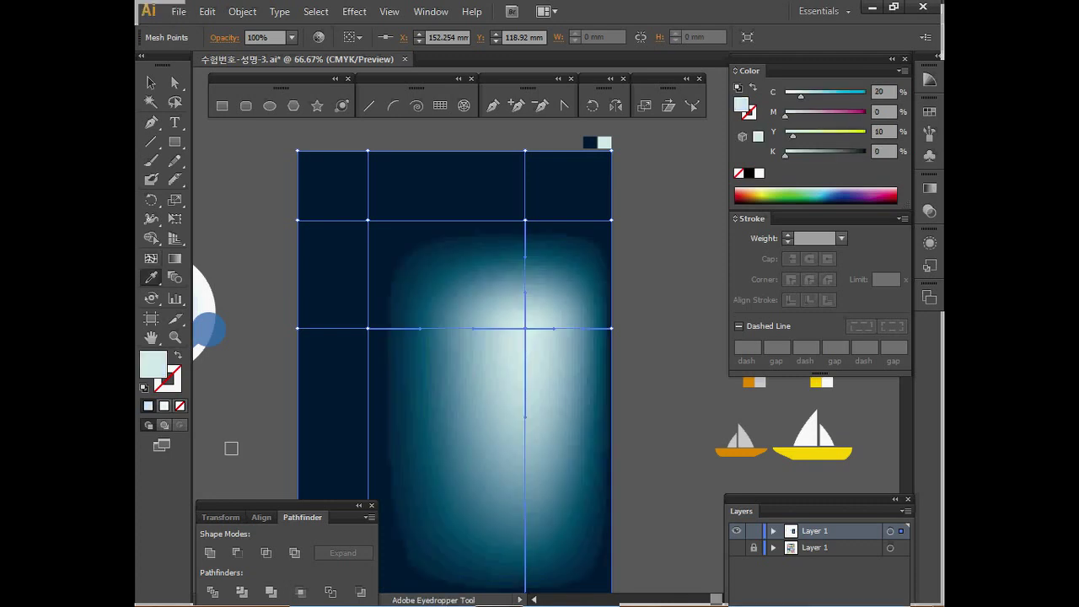
{"action": "key", "text": "ctrl"}
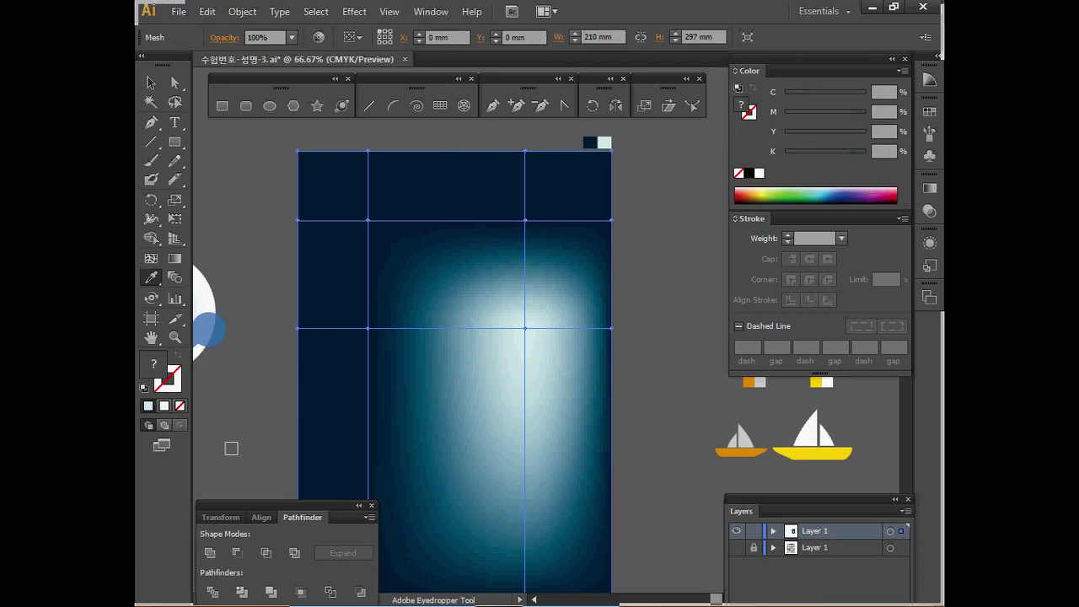
Colour the upper-left mesh point with the pale mint swatch colour and deselect the mesh.
{"action": "left_click", "coordinate": [175, 82]}
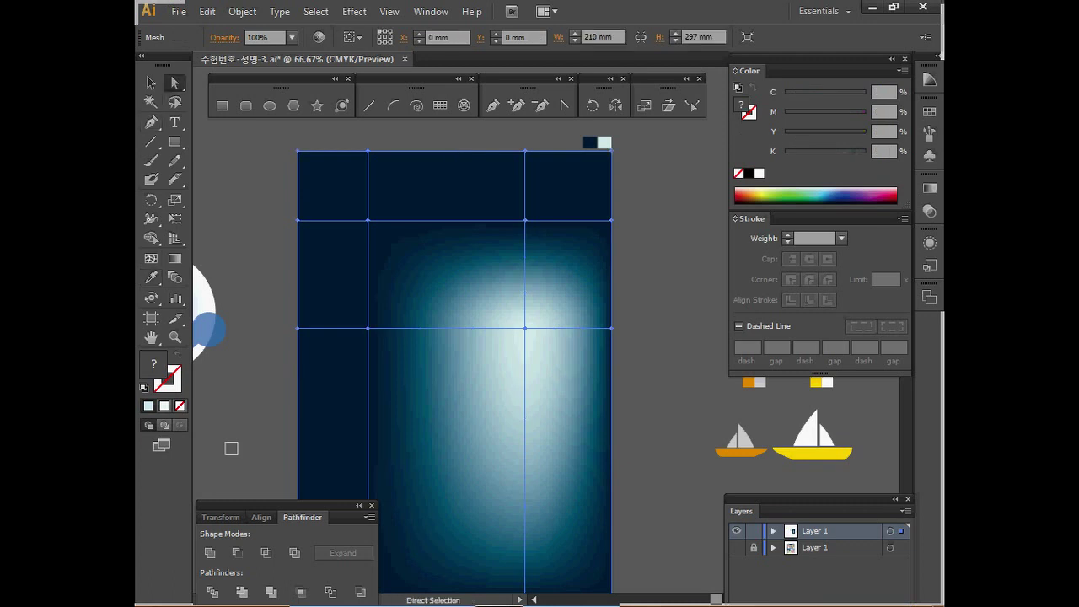
{"action": "left_click", "coordinate": [367, 220]}
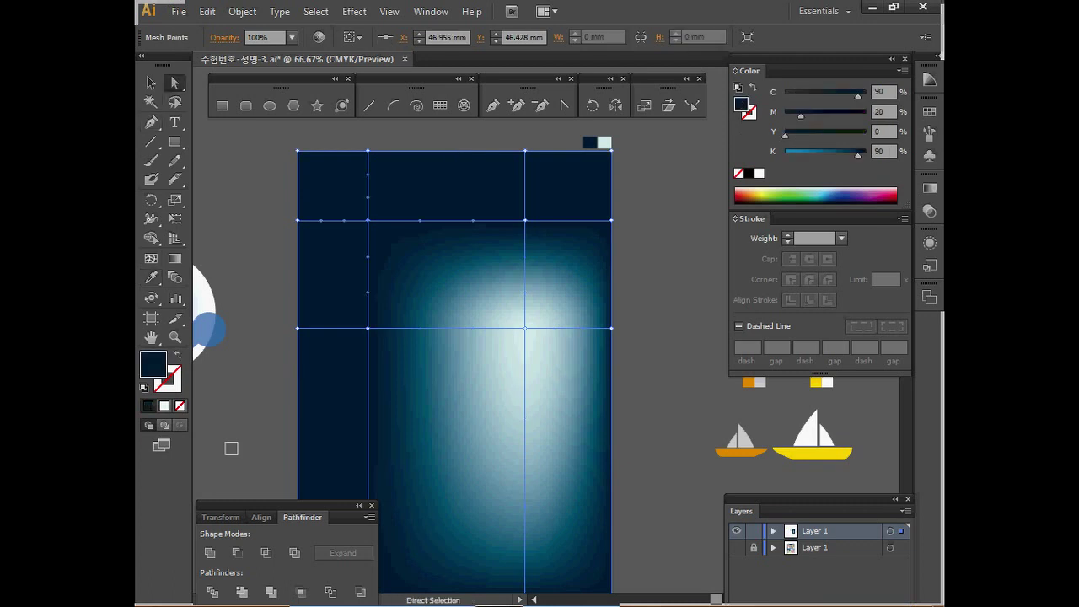
{"action": "key", "text": "i"}
{"action": "left_click", "coordinate": [604, 142]}
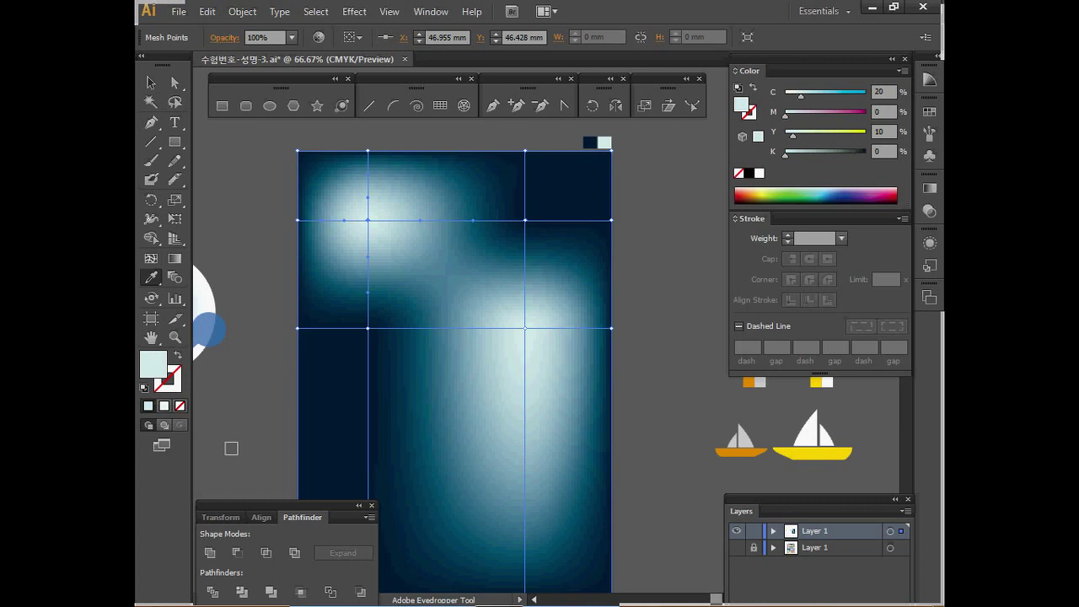
{"action": "left_click", "coordinate": [231, 449], "text": "ctrl"}
Draw a horizontal line across the lower part of the background, past both sides, with no fill and a white 1 pt stroke.
{"action": "scroll", "coordinate": [459, 337], "scroll_direction": "down", "scroll_amount": 3}
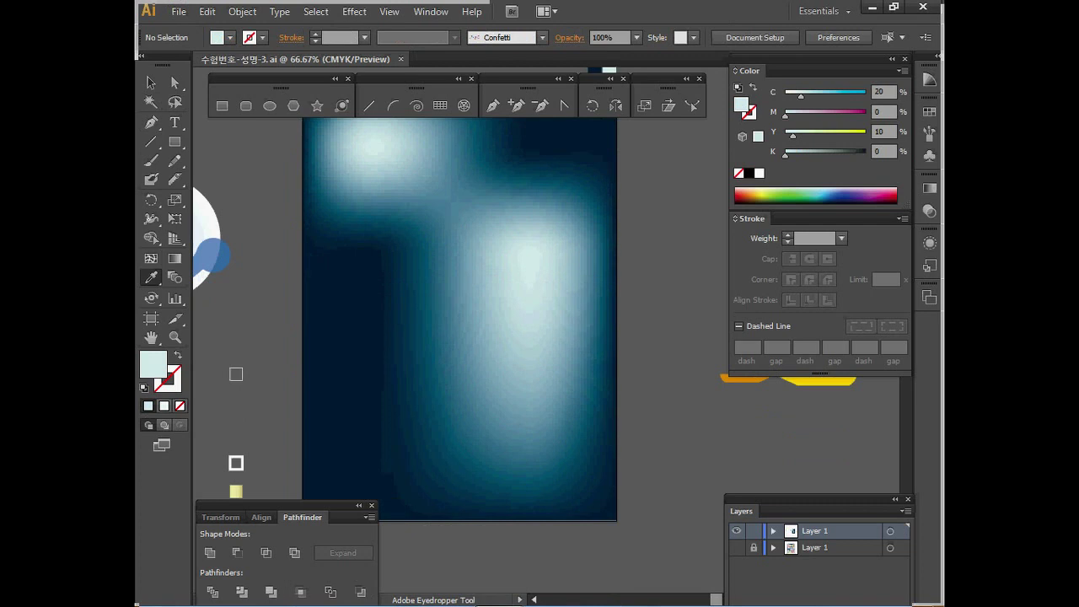
{"action": "left_click_drag", "start_coordinate": [460, 338], "coordinate": [448, 304]}
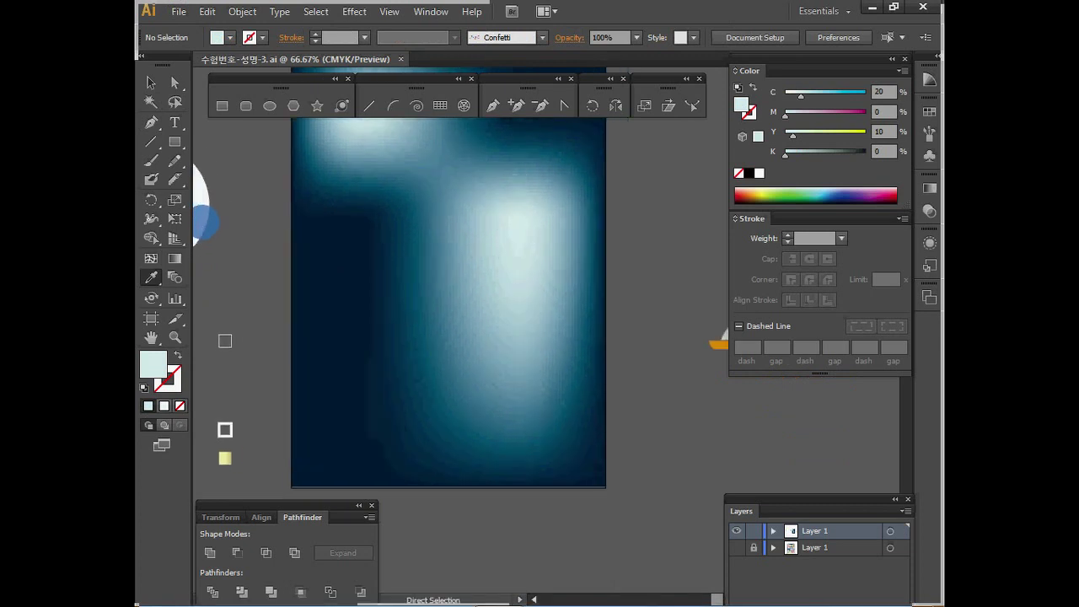
{"action": "key", "text": "backslash"}
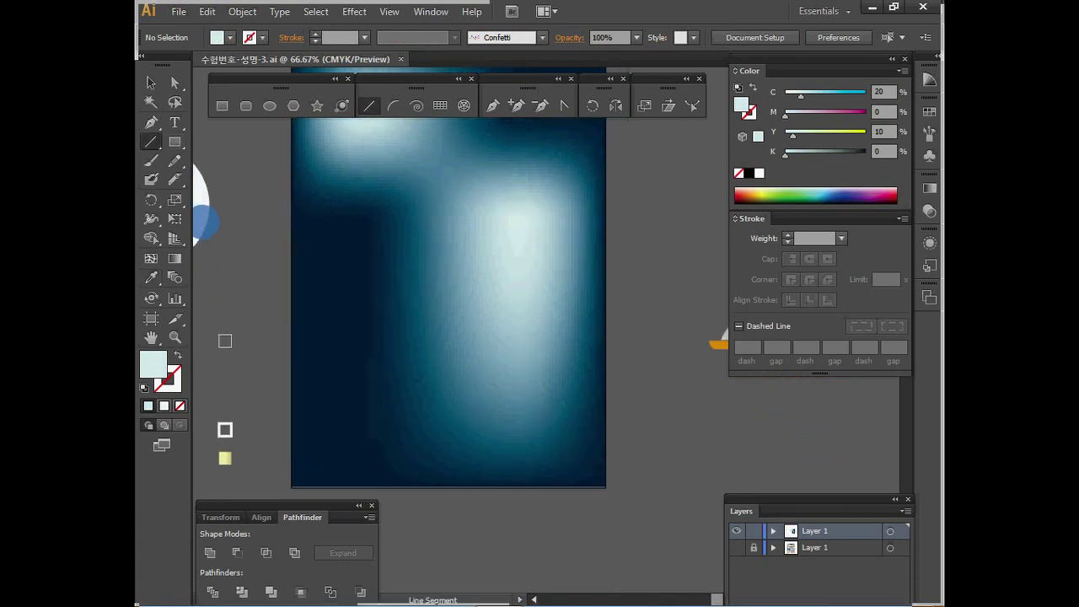
{"action": "key", "text": "d"}
{"action": "key", "text": "shift+x"}
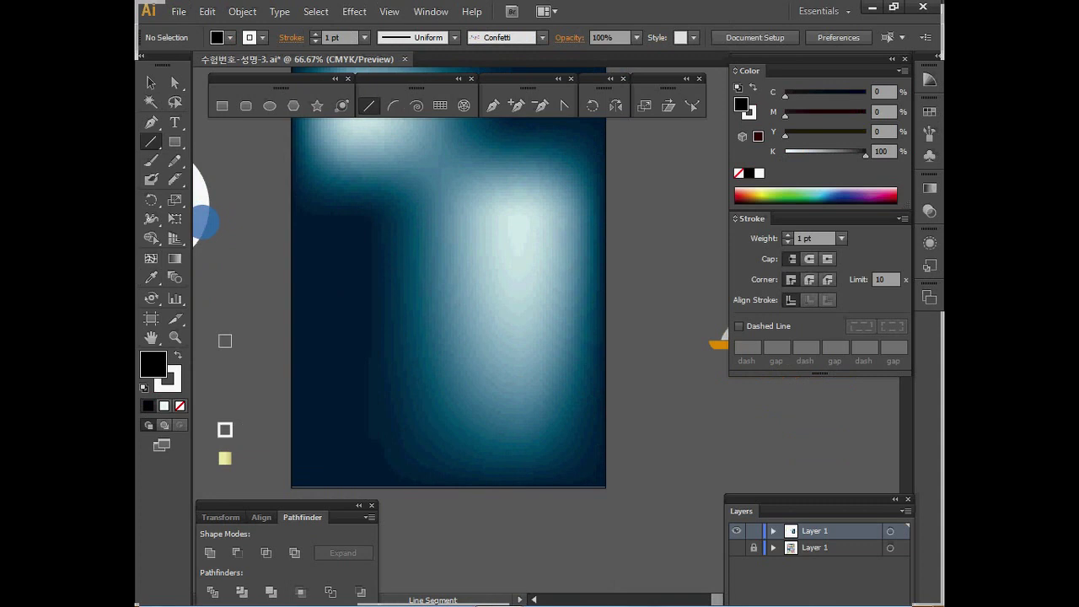
{"action": "key", "text": "slash"}
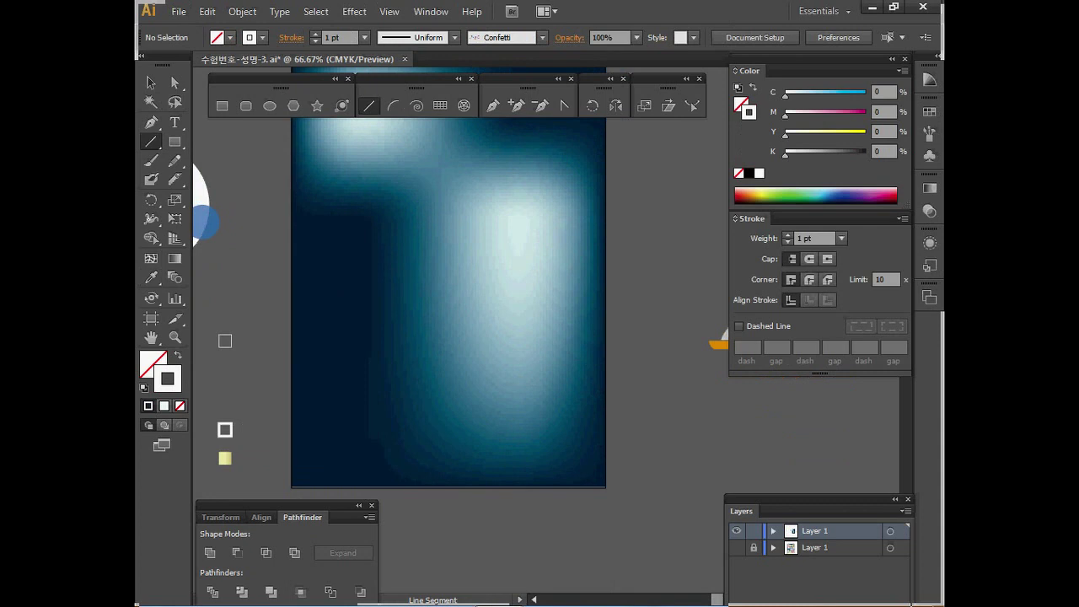
{"action": "left_click_drag", "start_coordinate": [570, 371], "coordinate": [620, 371]}
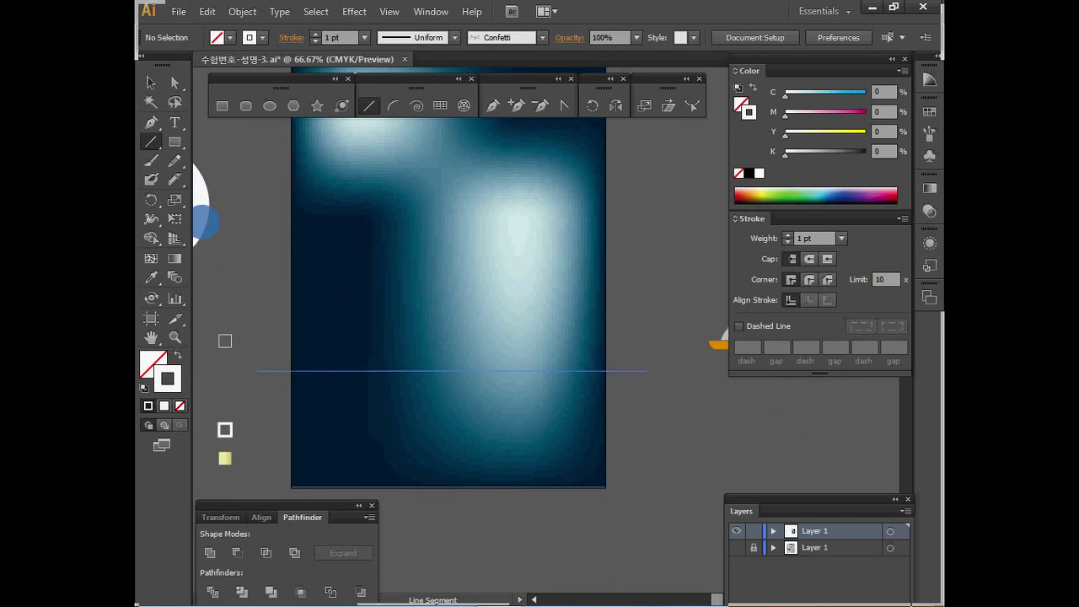
{"action": "left_click_drag", "start_coordinate": [633, 370], "coordinate": [633, 371]}
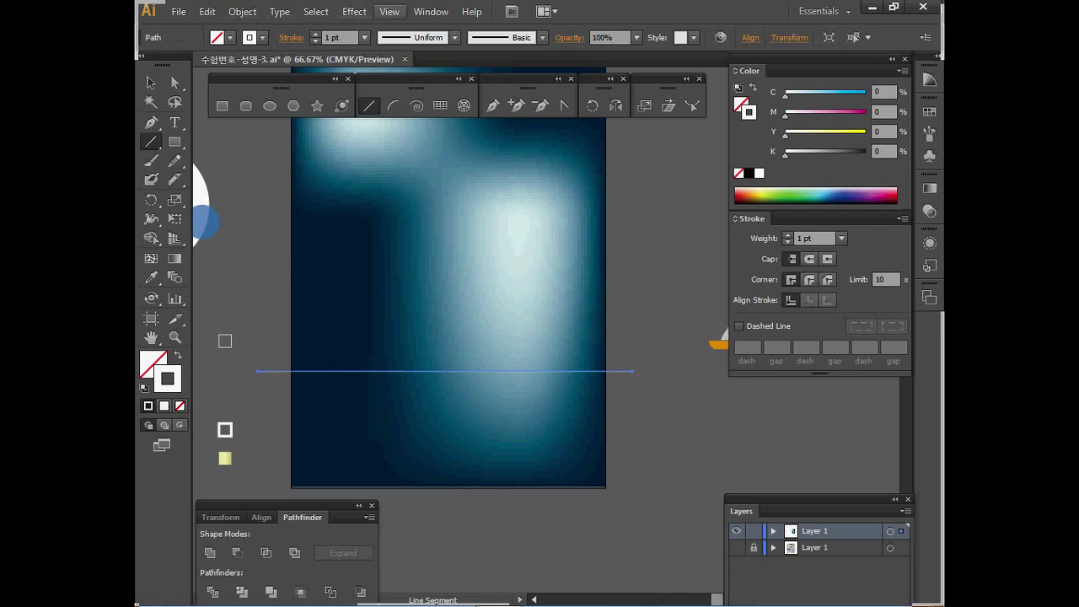
Start a Zig Zag effect on the horizontal line with preview on and an absolute size of 3 mm.
{"action": "left_click", "coordinate": [354, 12]}
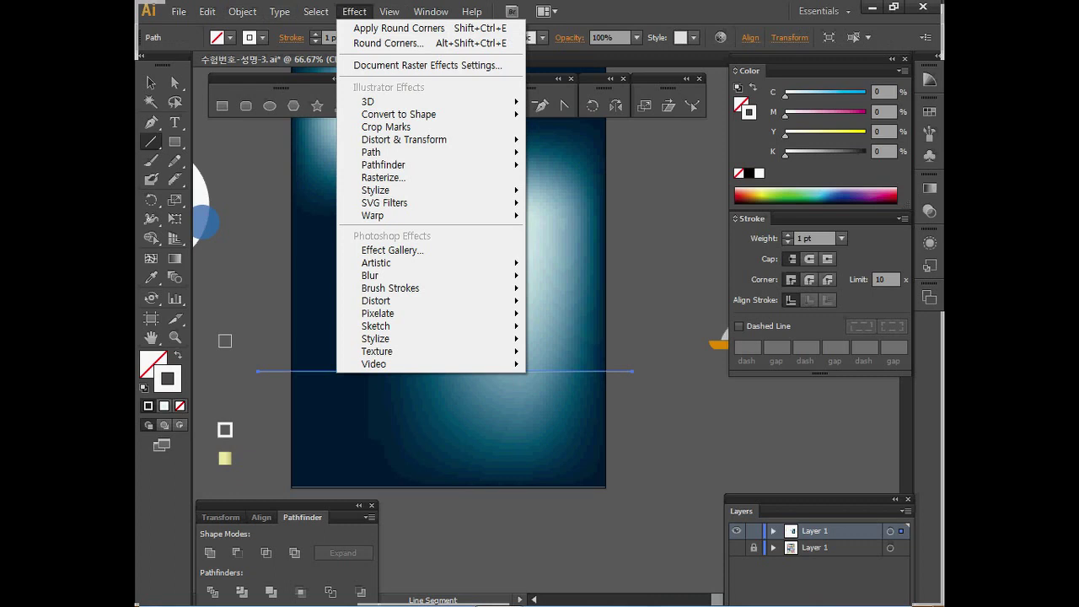
{"action": "mouse_move", "coordinate": [405, 139]}
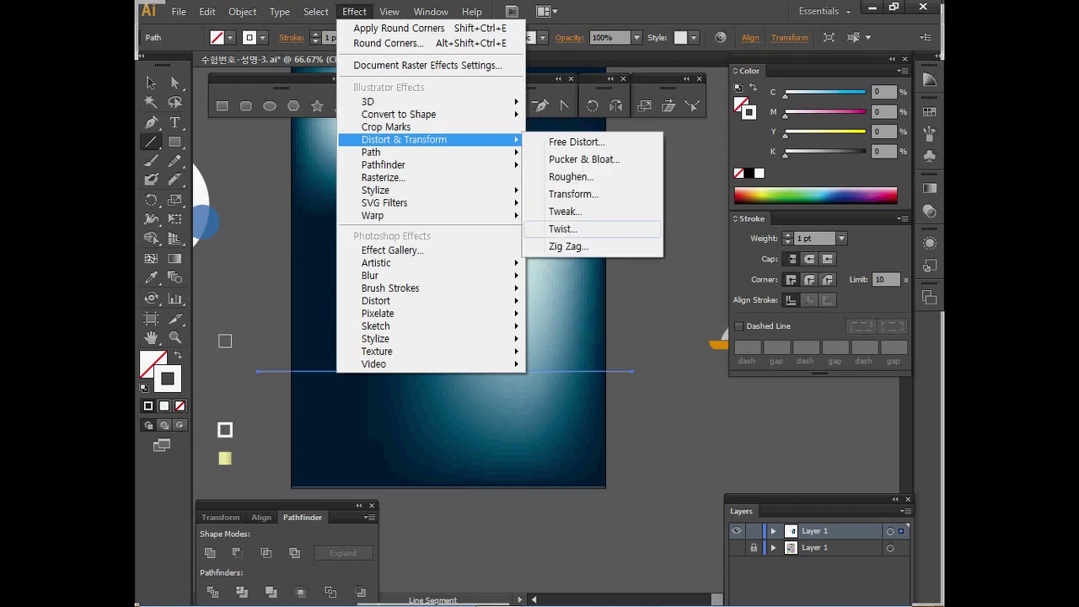
{"action": "left_click", "coordinate": [568, 246]}
{"action": "left_click_drag", "start_coordinate": [438, 188], "coordinate": [576, 234]}
{"action": "left_click", "coordinate": [537, 434]}
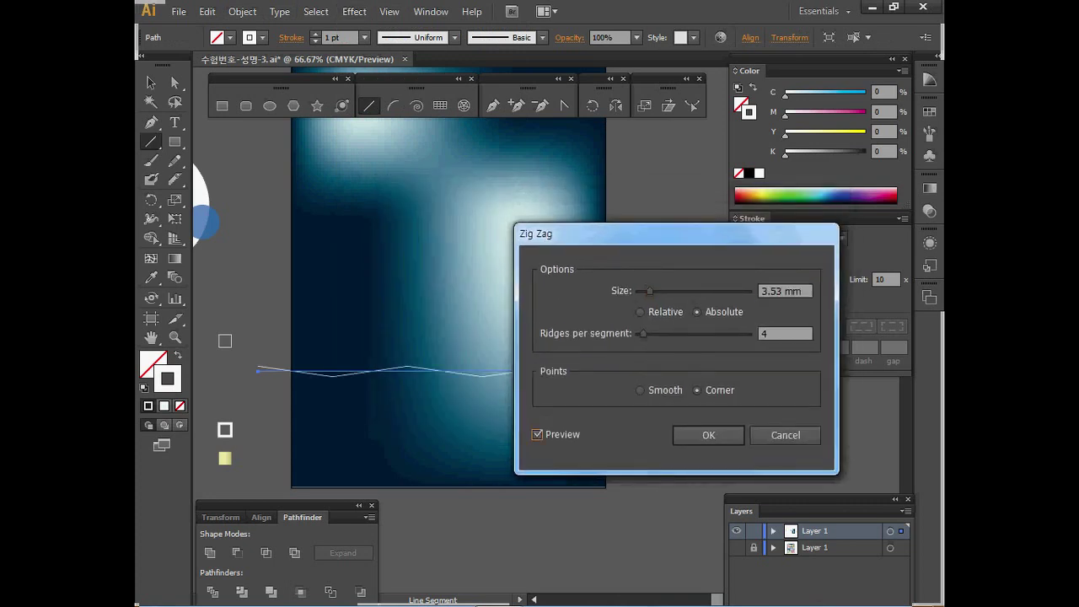
{"action": "key", "text": "shift+Tab"}
{"action": "key", "text": "shift+Tab"}
{"action": "key", "text": "shift+Tab"}
{"action": "key", "text": "shift+Tab"}
{"action": "key", "text": "shift+Tab"}
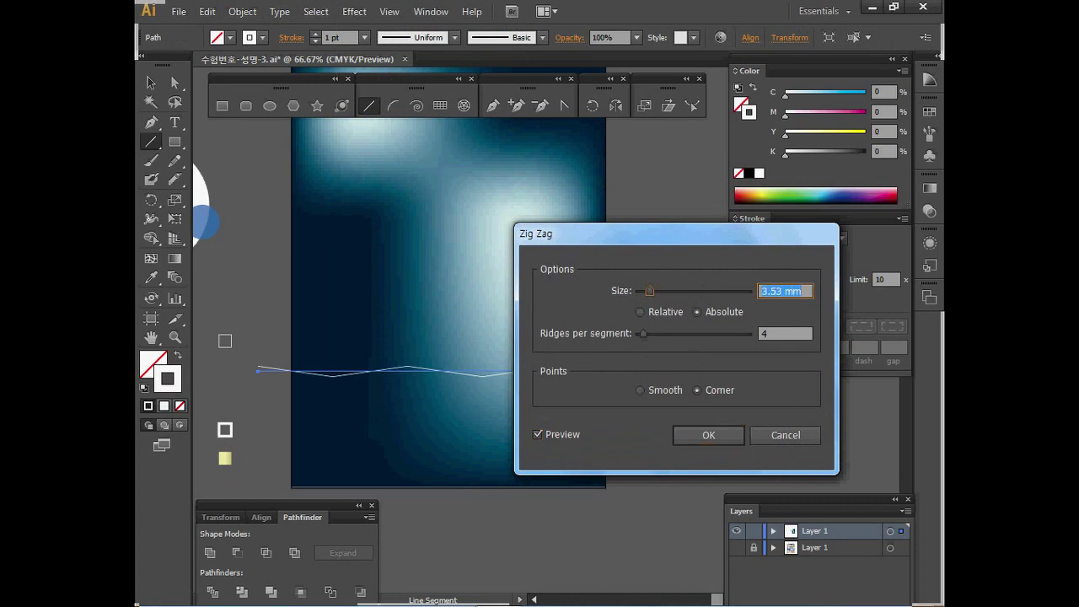
{"action": "type", "text": "3"}
{"action": "key", "text": "Tab"}
Set the Zig Zag effect to 12 ridges per segment with smooth points and apply it to the line.
{"action": "key", "text": "Tab"}
{"action": "type", "text": "12"}
{"action": "key", "text": "Tab"}
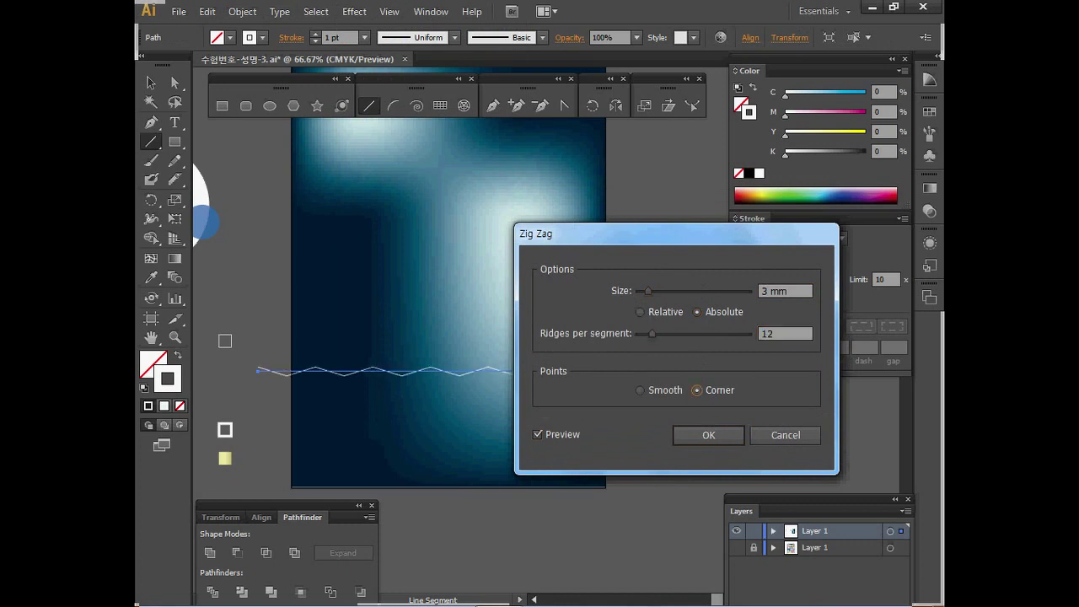
{"action": "key", "text": "Left"}
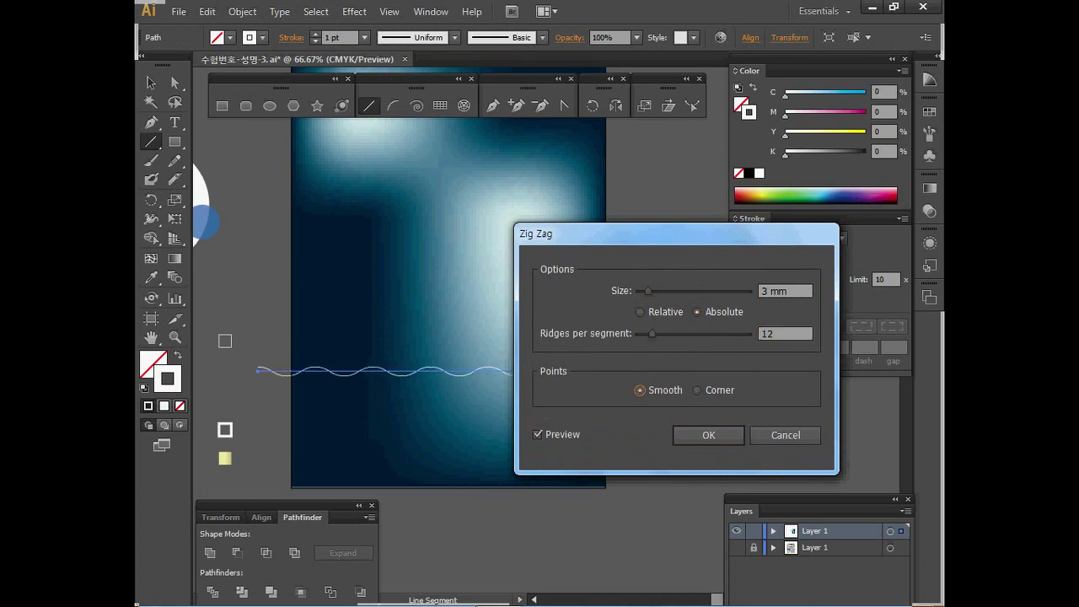
{"action": "key", "text": "Return"}
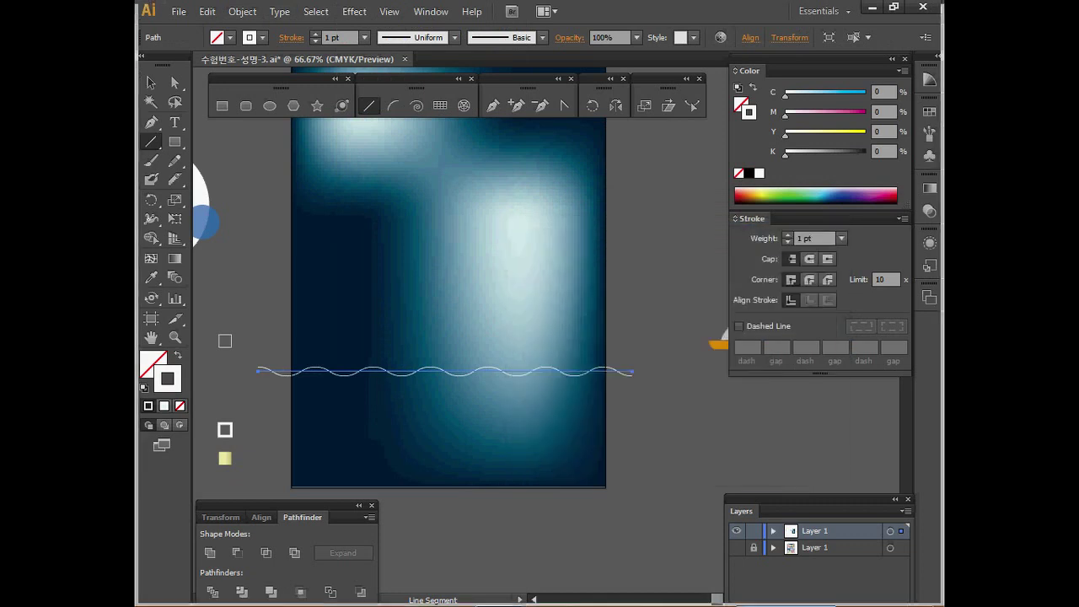
{"action": "key", "text": "v"}
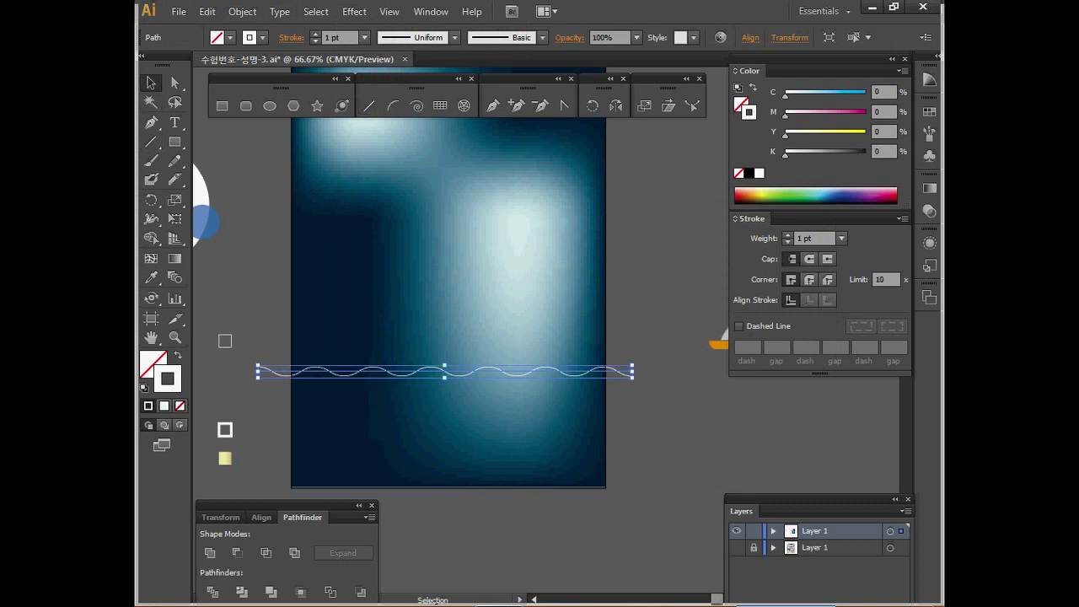
Duplicate the wavy line straight down near the background's lower edge and set the copy's stroke weight to 5 pt.
{"action": "left_click_drag", "start_coordinate": [387, 371], "coordinate": [387, 449]}
{"action": "key", "text": "alt"}
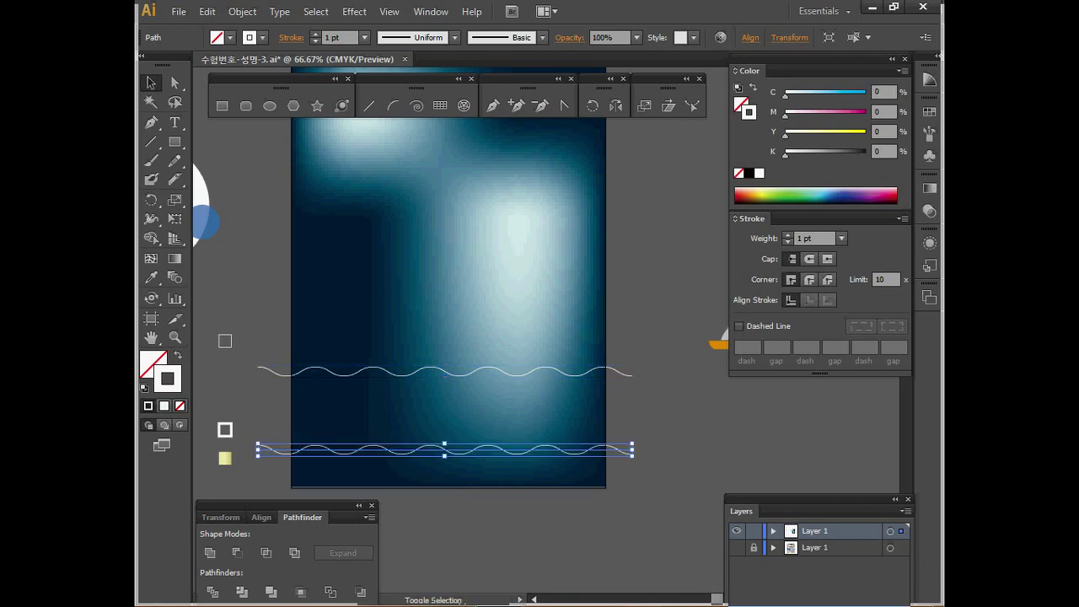
{"action": "left_click", "coordinate": [787, 234]}
{"action": "left_click", "coordinate": [788, 234]}
{"action": "left_click", "coordinate": [787, 234]}
{"action": "left_click", "coordinate": [787, 235]}
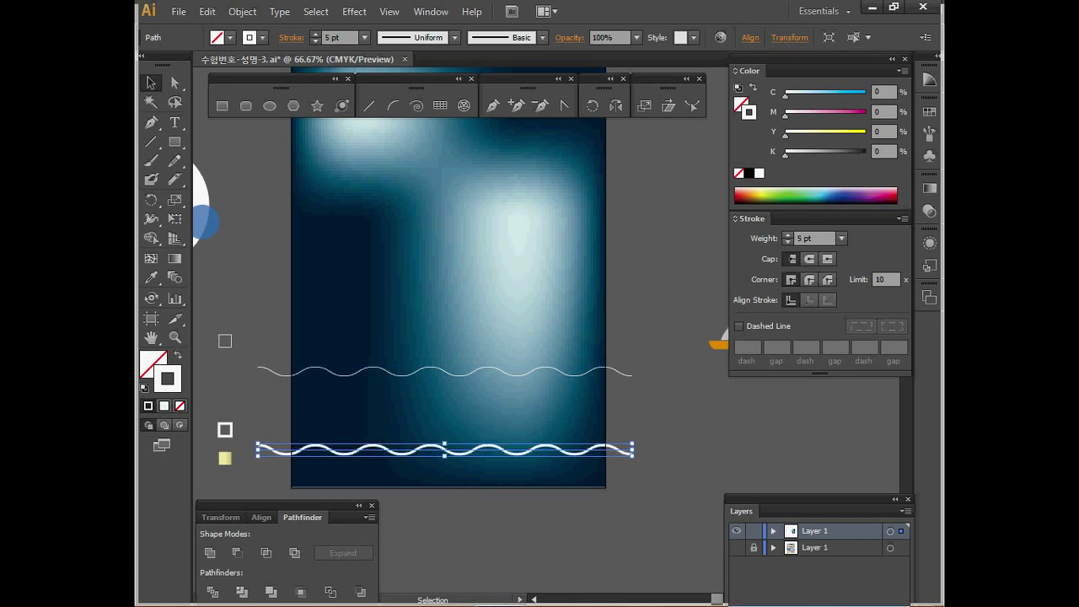
Select both wavy lines and make a blend between them.
{"action": "left_click_drag", "start_coordinate": [651, 347], "coordinate": [622, 466]}
{"action": "left_click", "coordinate": [242, 11]}
{"action": "mouse_move", "coordinate": [337, 367]}
{"action": "left_click", "coordinate": [480, 368]}
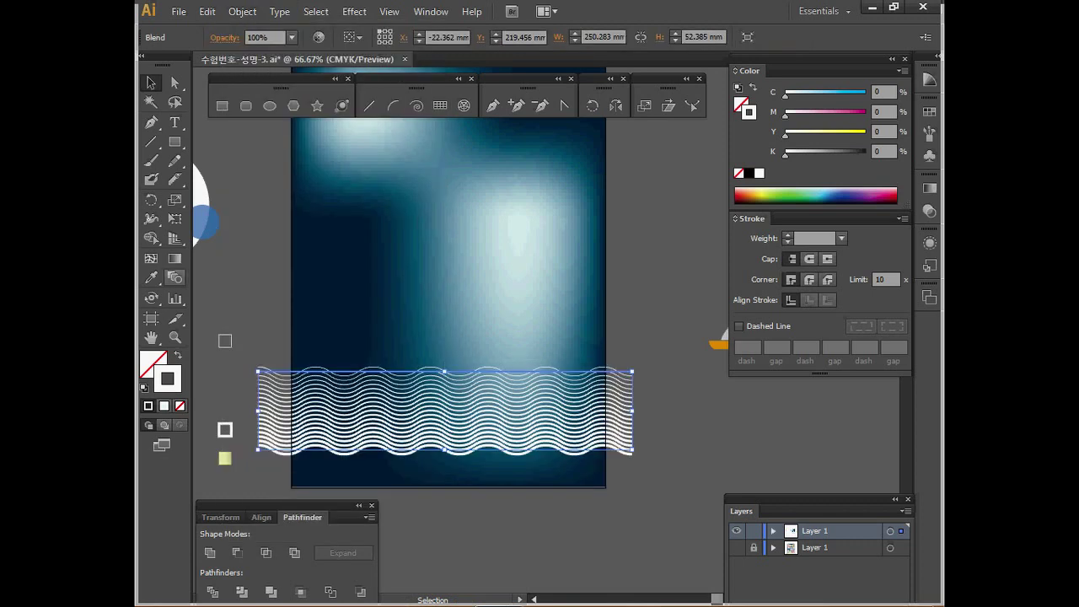
Set the wavy-line blend's spacing to 5 specified steps, with preview on.
{"action": "double_click", "coordinate": [174, 278]}
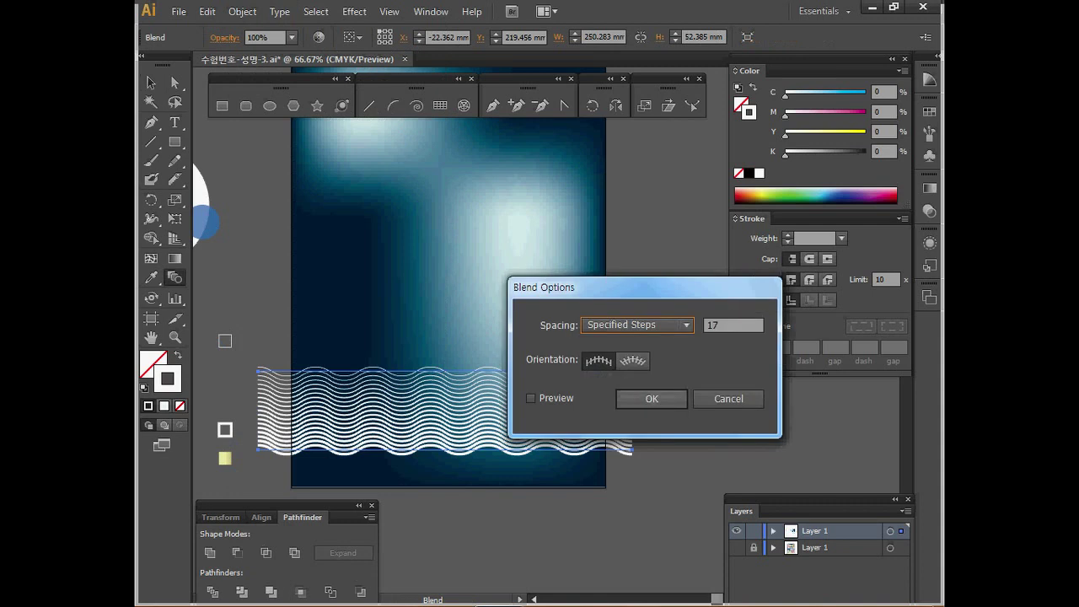
{"action": "left_click", "coordinate": [530, 397]}
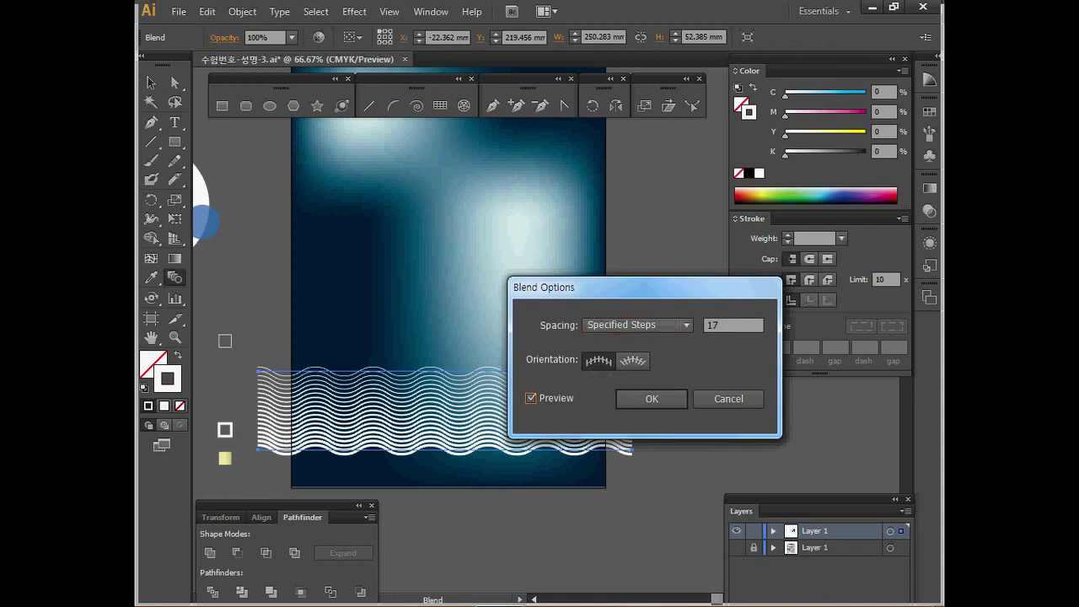
{"action": "left_click", "coordinate": [638, 325]}
{"action": "left_click", "coordinate": [632, 359]}
{"action": "double_click", "coordinate": [716, 325]}
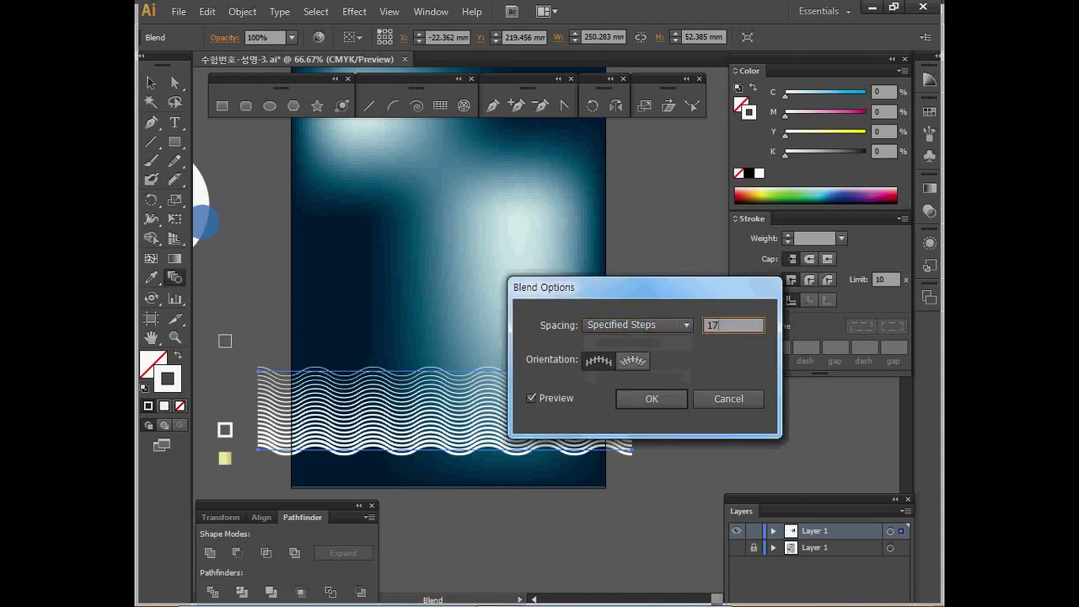
{"action": "type", "text": "5"}
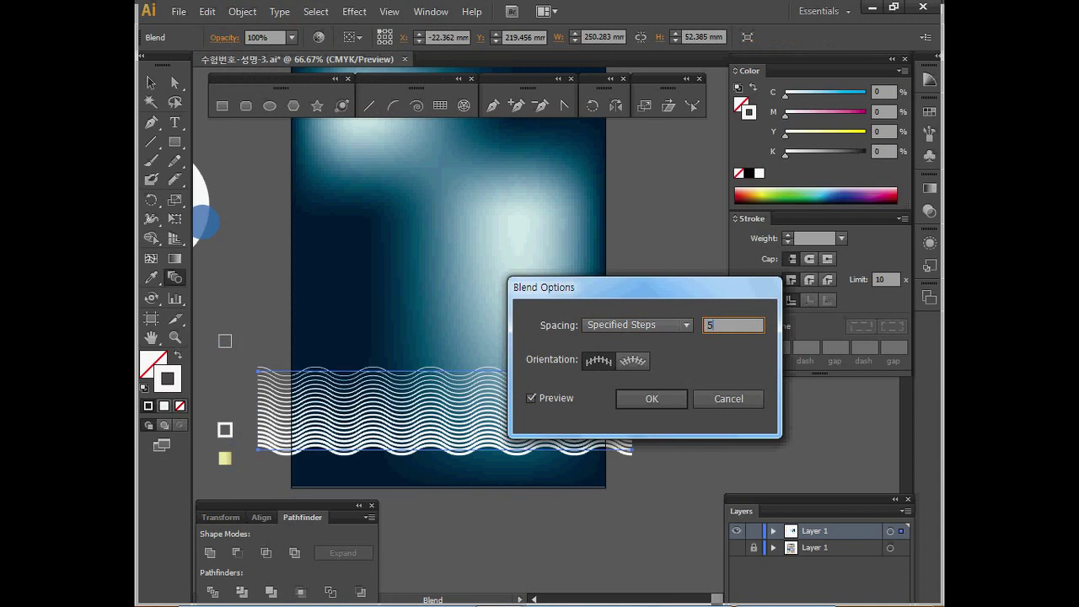
{"action": "key", "text": "Tab"}
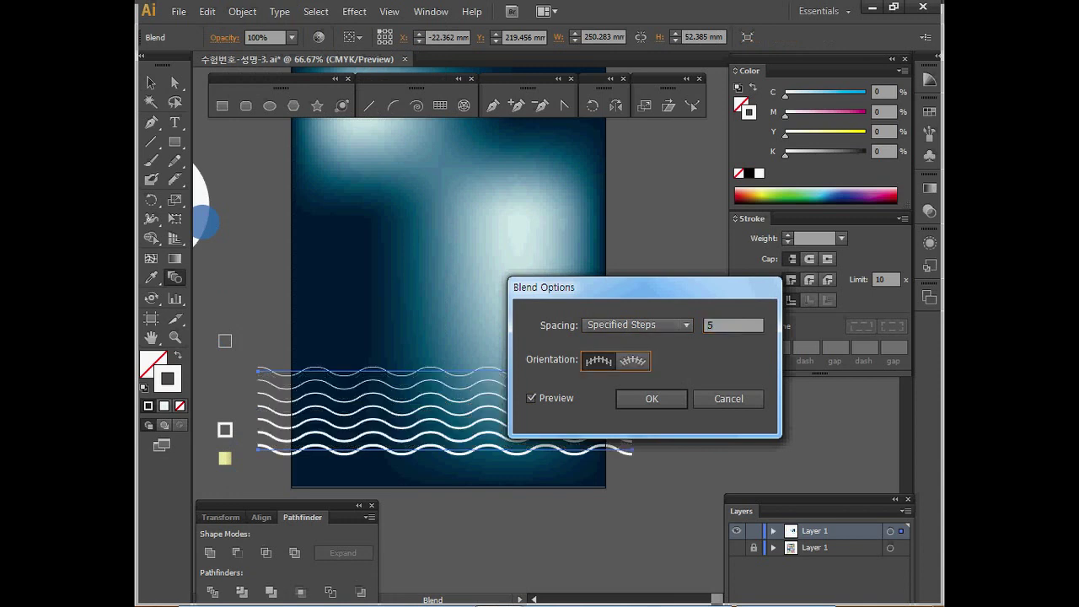
{"action": "key", "text": "Return"}
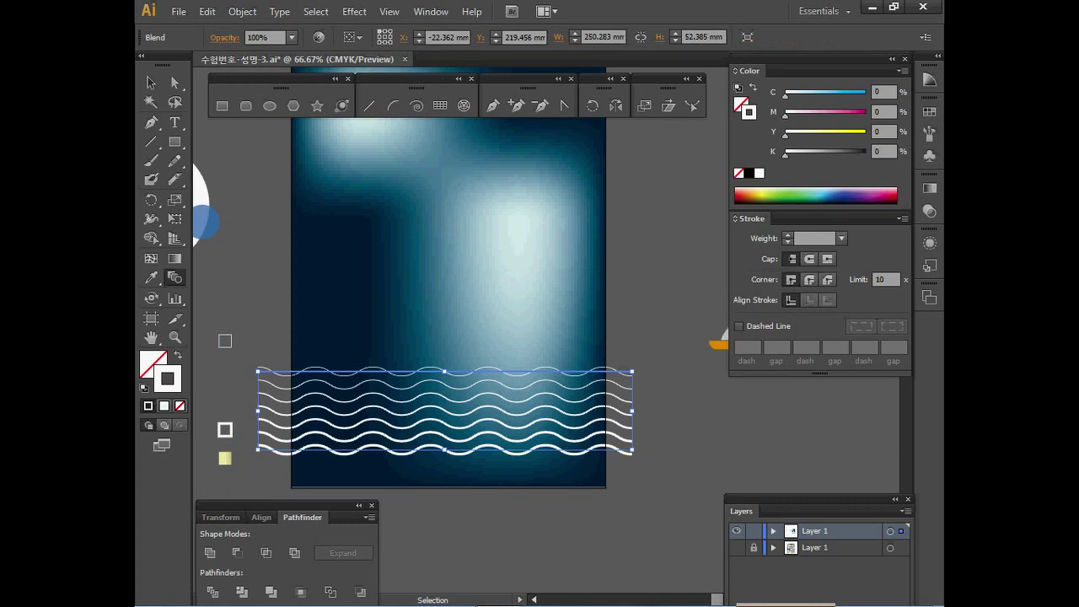
Expand the blend of wavy lines into separate paths.
{"action": "left_click", "coordinate": [242, 11]}
{"action": "mouse_move", "coordinate": [261, 367]}
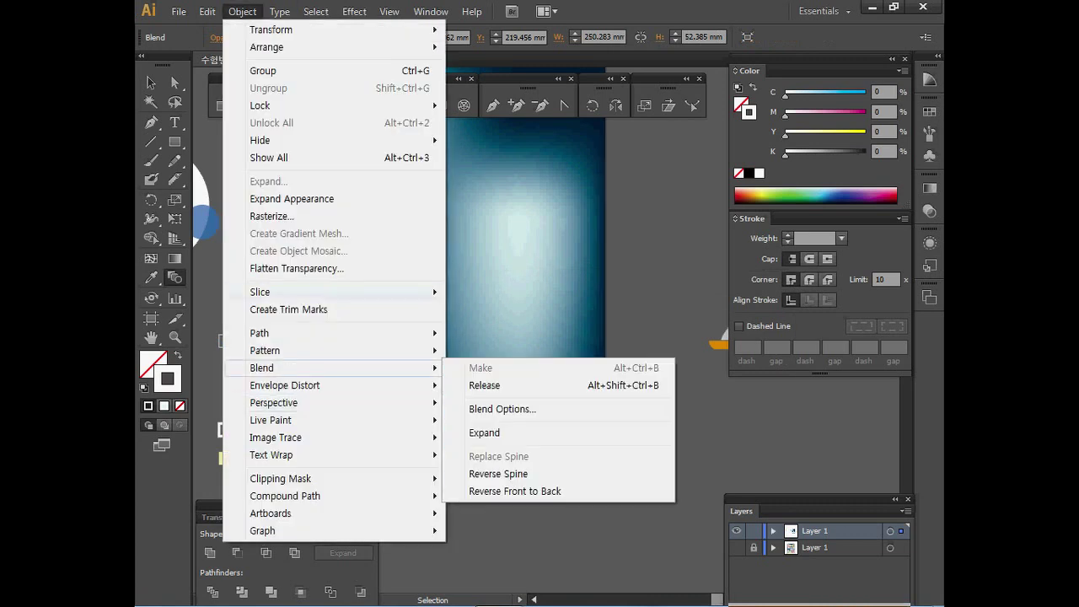
{"action": "left_click", "coordinate": [483, 432]}
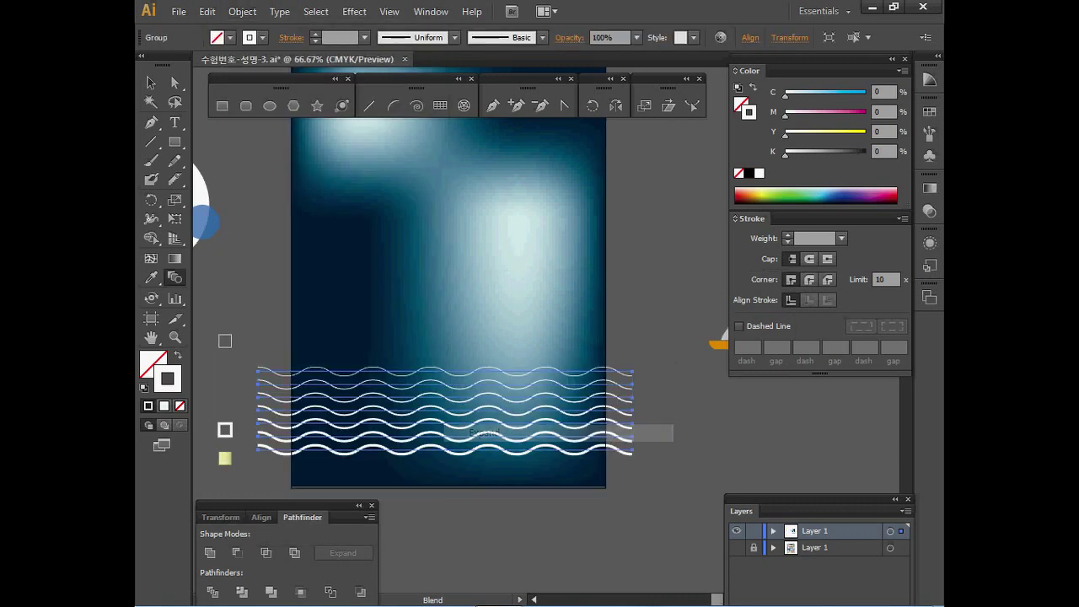
Convert the strokes of the expanded wavy lines to outlined shapes and save the document.
{"action": "left_click", "coordinate": [242, 11]}
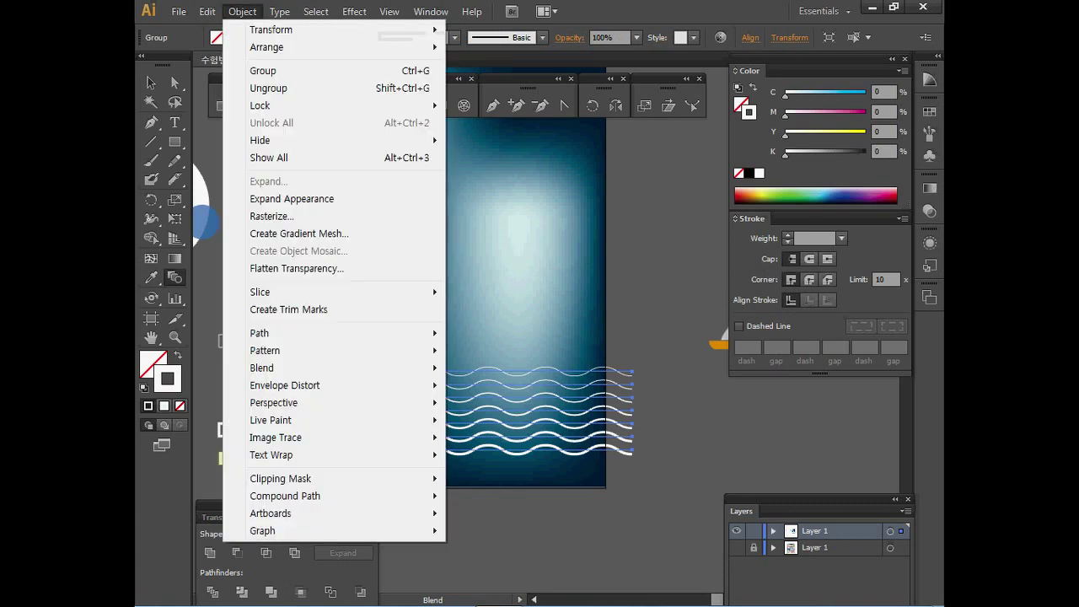
{"action": "mouse_move", "coordinate": [261, 333]}
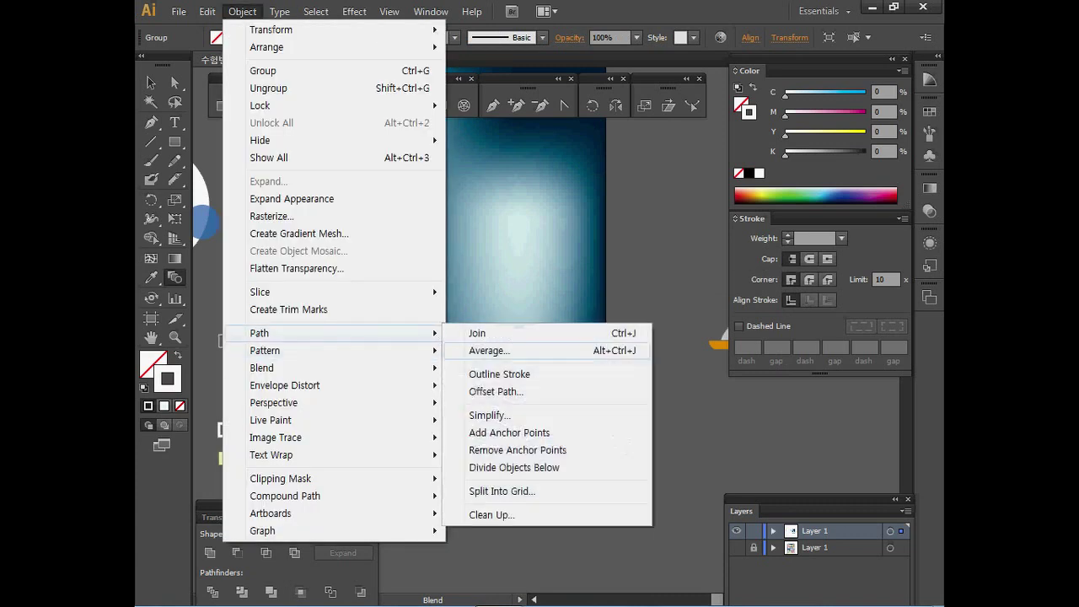
{"action": "left_click", "coordinate": [499, 373]}
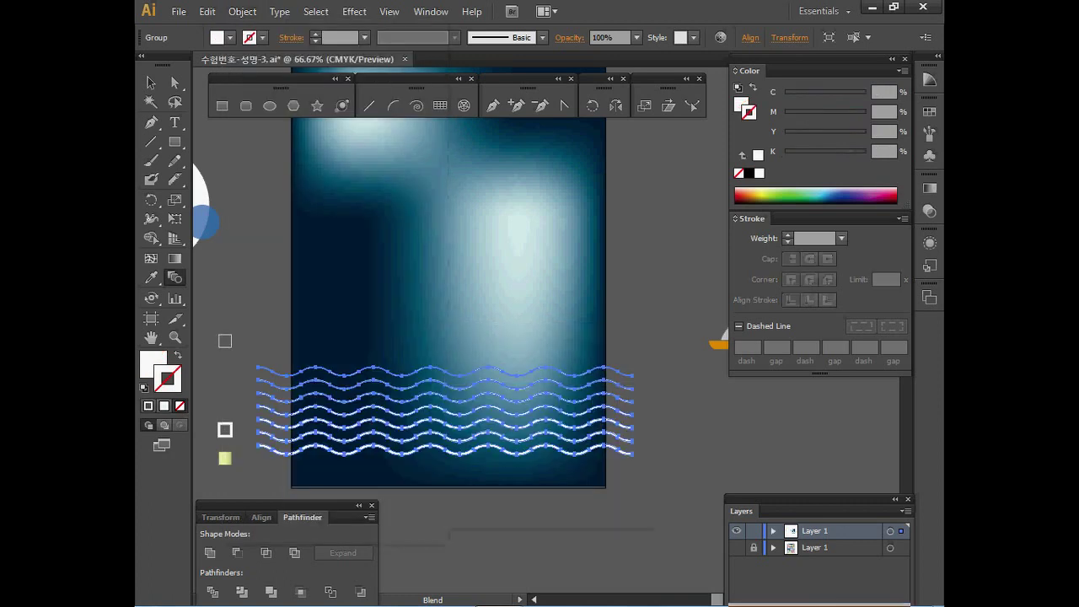
{"action": "key", "text": "v"}
{"action": "key", "text": "w"}
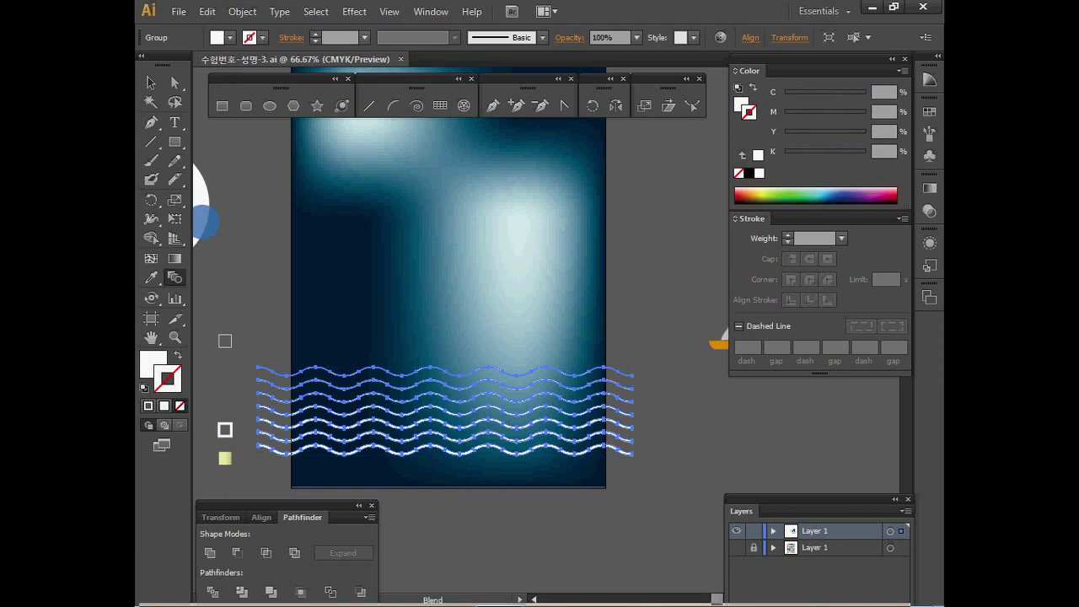
Copy the sand shape from the finished poster layer's clip group and paste it in front on the working layer.
{"action": "left_click", "coordinate": [737, 548]}
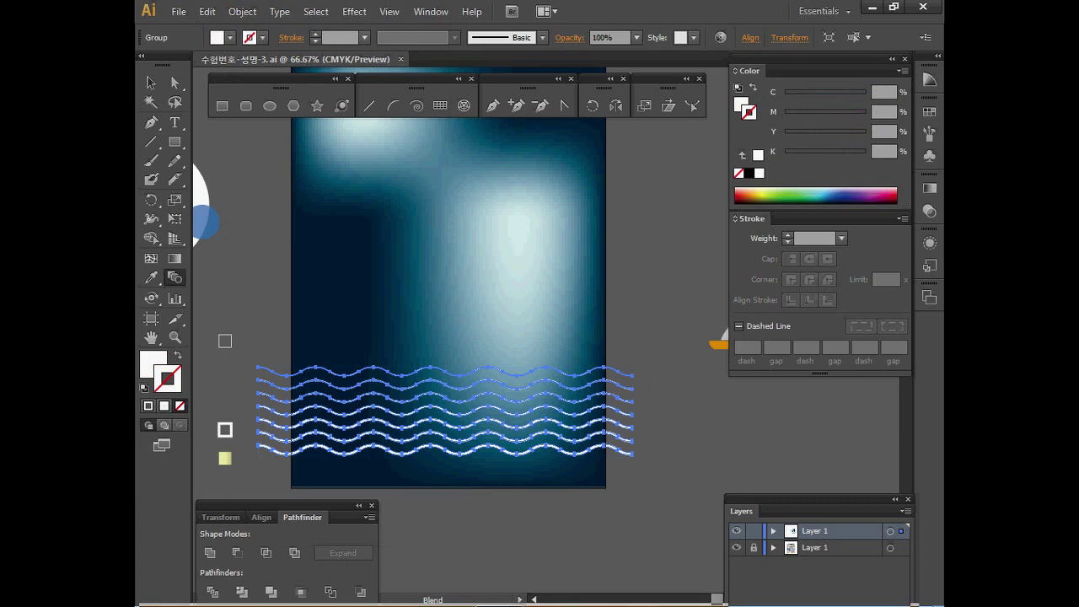
{"action": "left_click", "coordinate": [737, 531]}
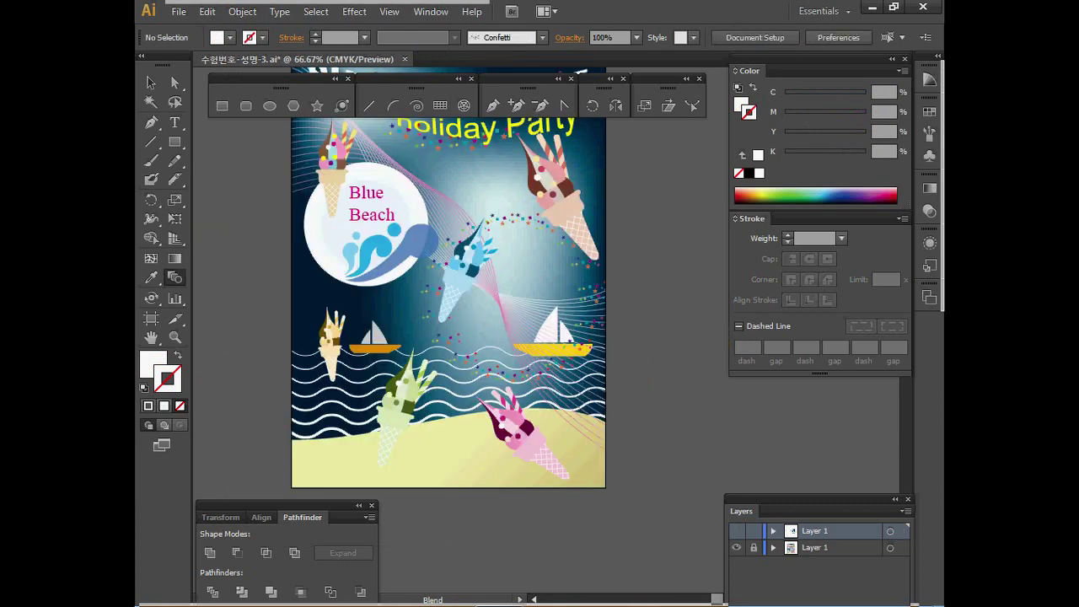
{"action": "left_click", "coordinate": [753, 547]}
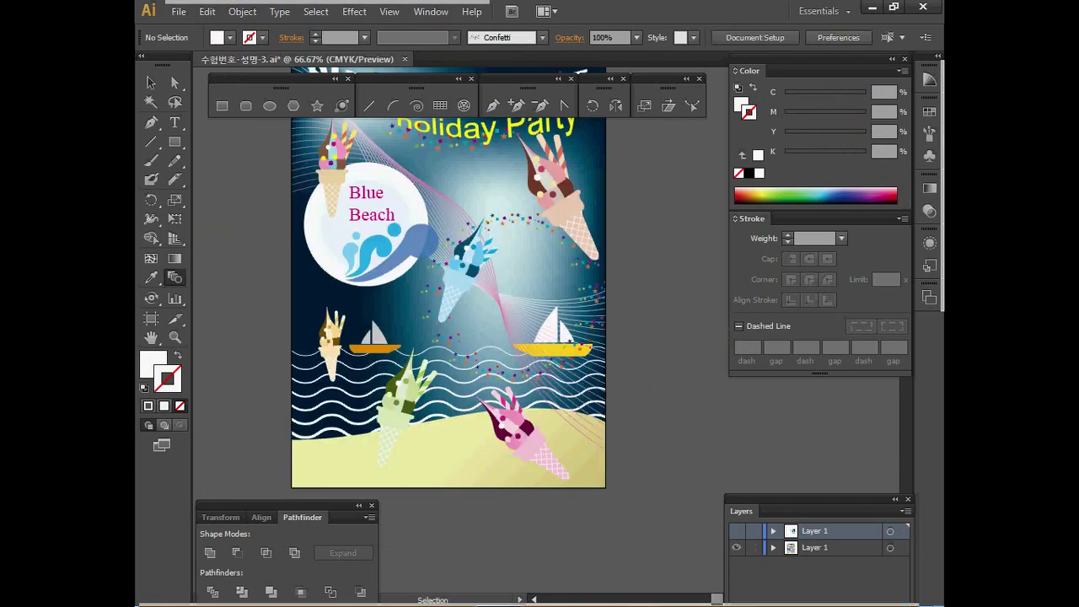
{"action": "key", "text": "ctrl+a"}
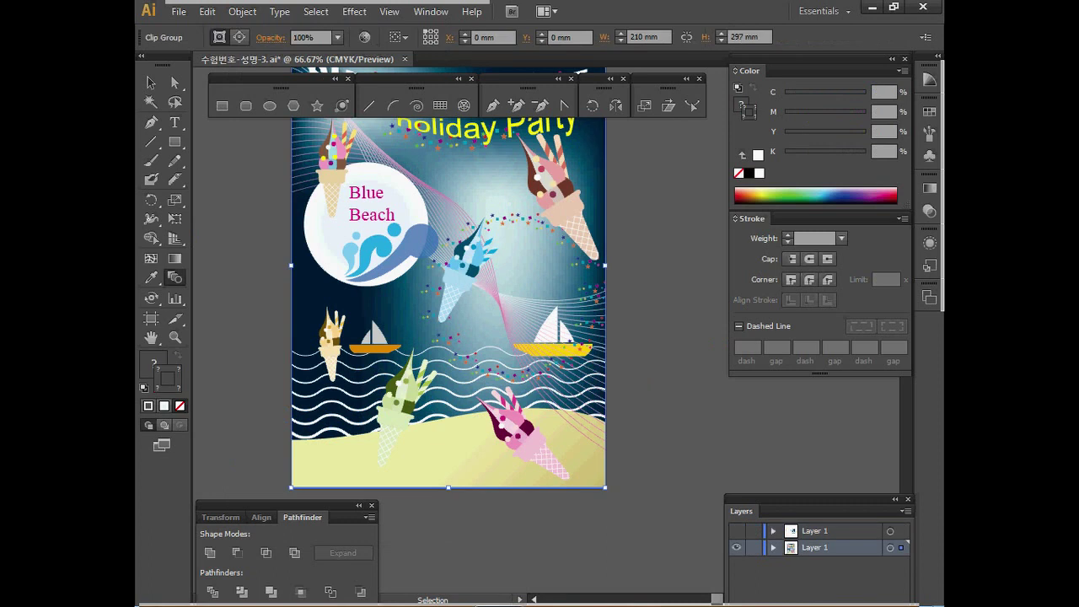
{"action": "left_click", "coordinate": [151, 82]}
{"action": "double_click", "coordinate": [460, 456]}
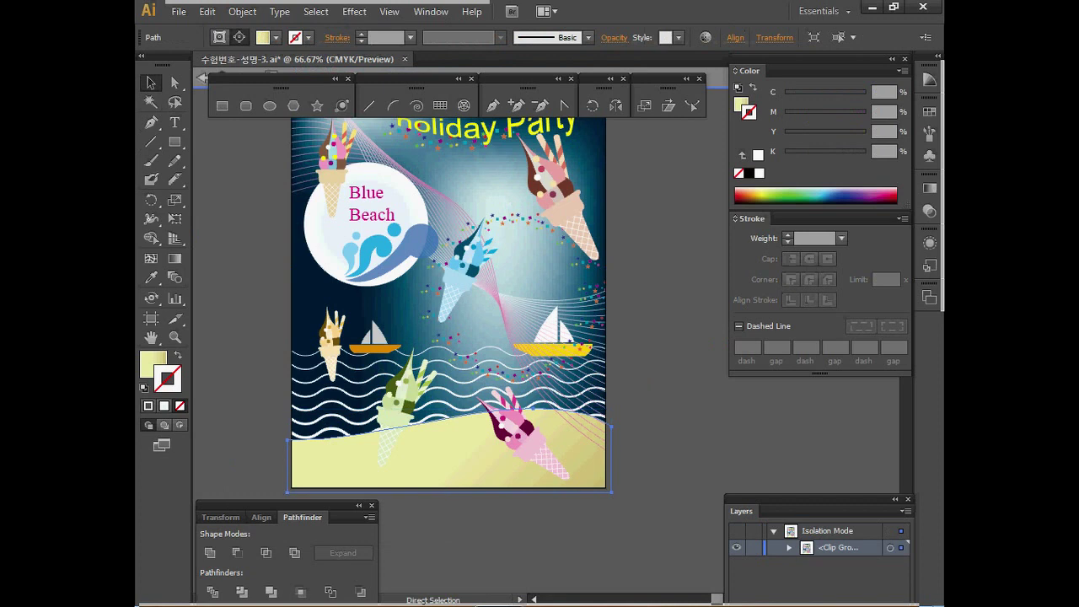
{"action": "key", "text": "Escape"}
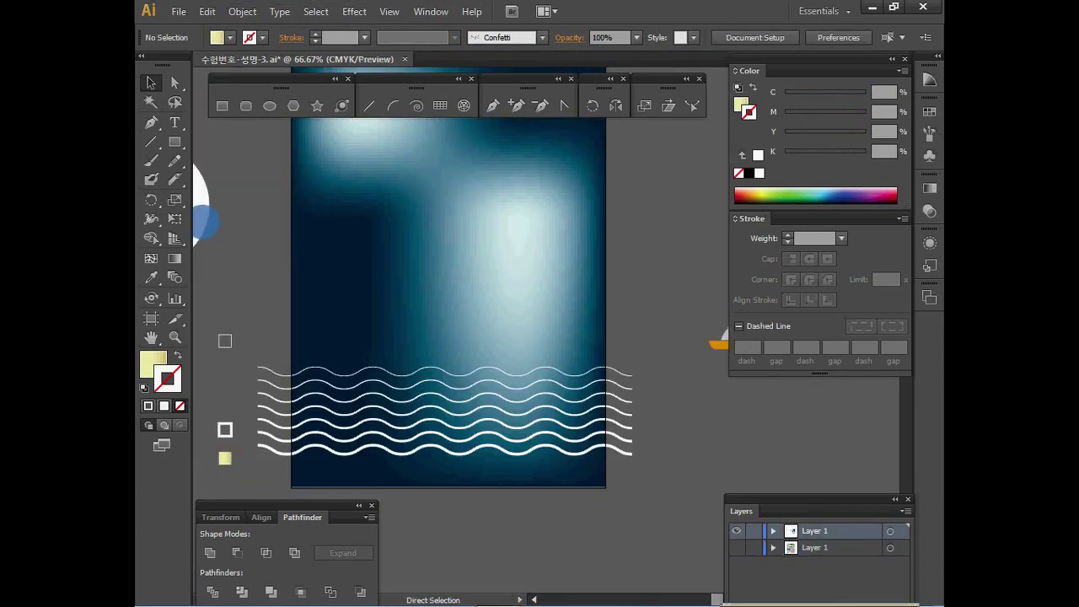
{"action": "key", "text": "ctrl+f"}
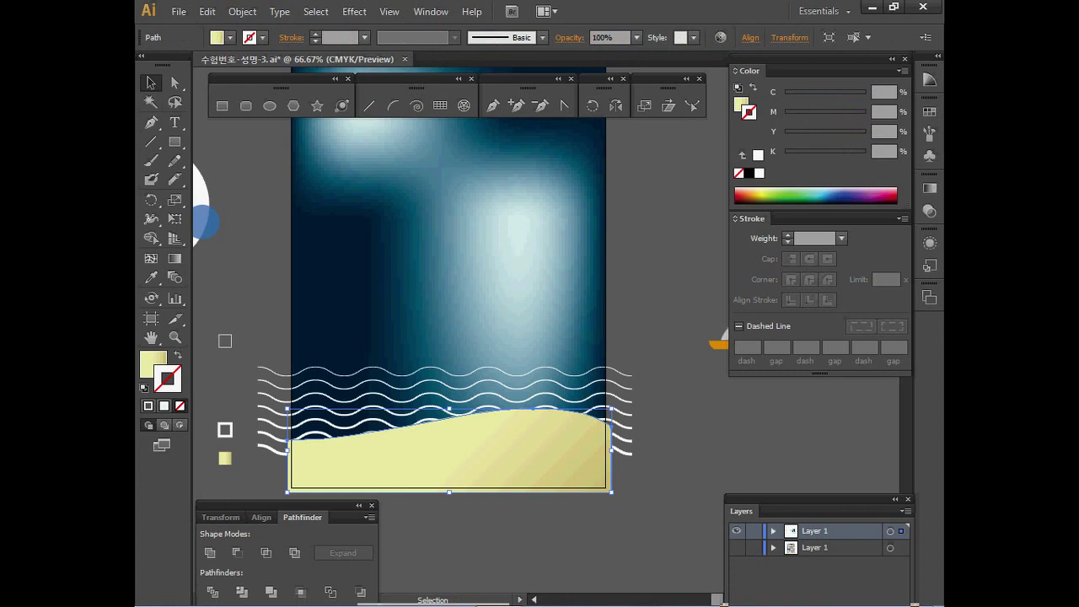
Examine the sand shape's linear gradient stops and anchor points, and save the document.
{"action": "key", "text": "x"}
{"action": "left_click", "coordinate": [930, 188]}
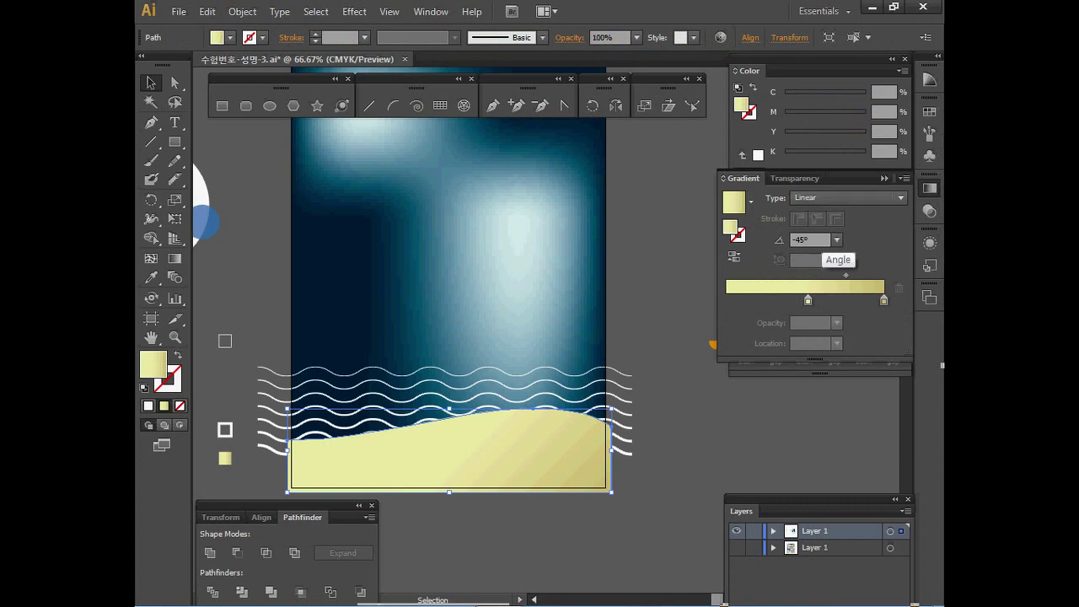
{"action": "left_click", "coordinate": [883, 298]}
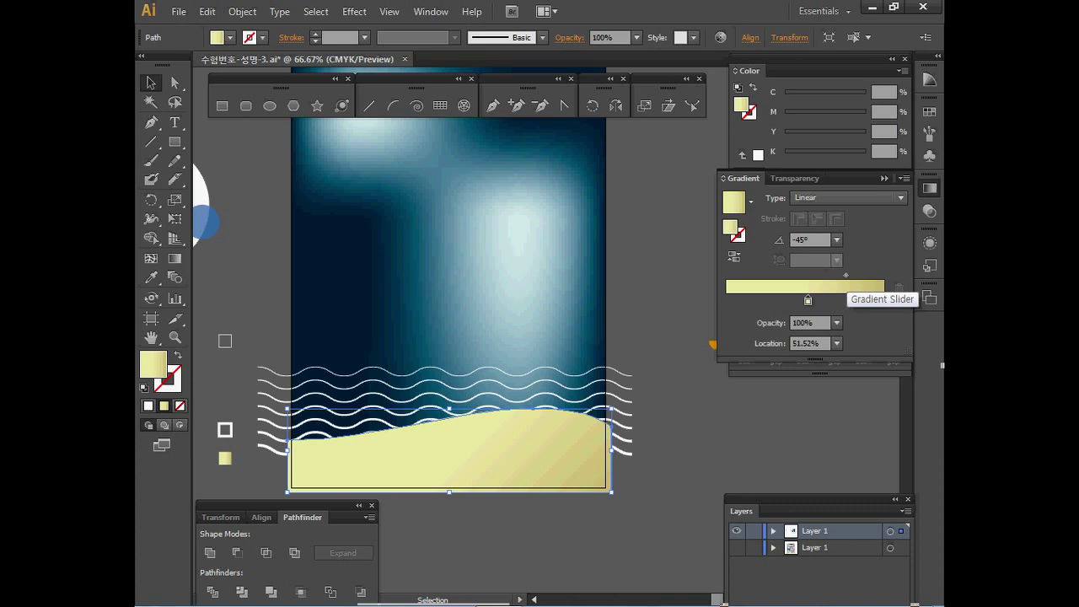
{"action": "left_click", "coordinate": [883, 300]}
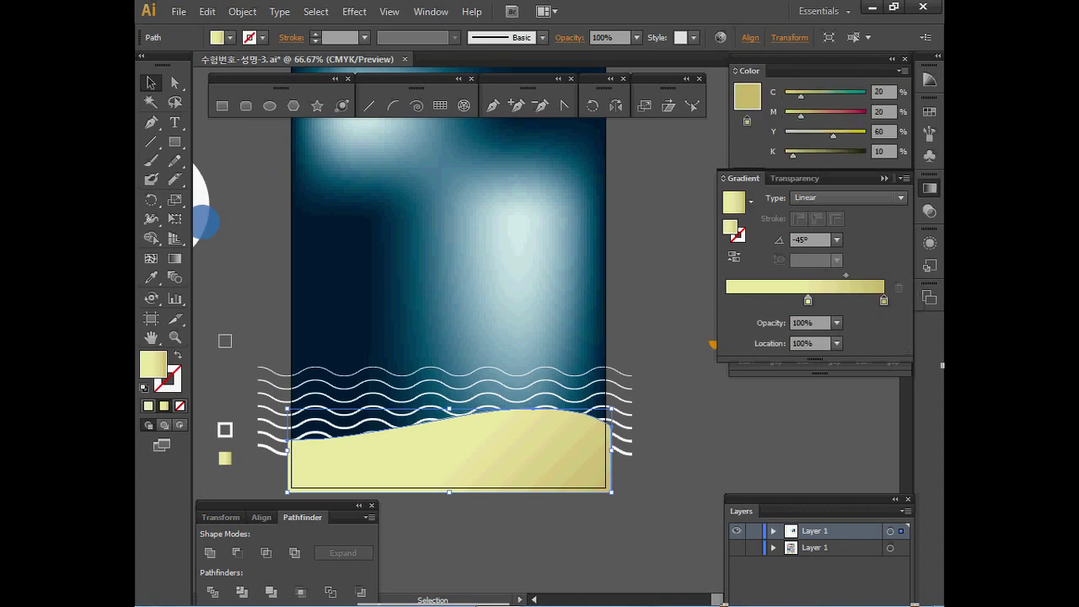
{"action": "left_click", "coordinate": [929, 188]}
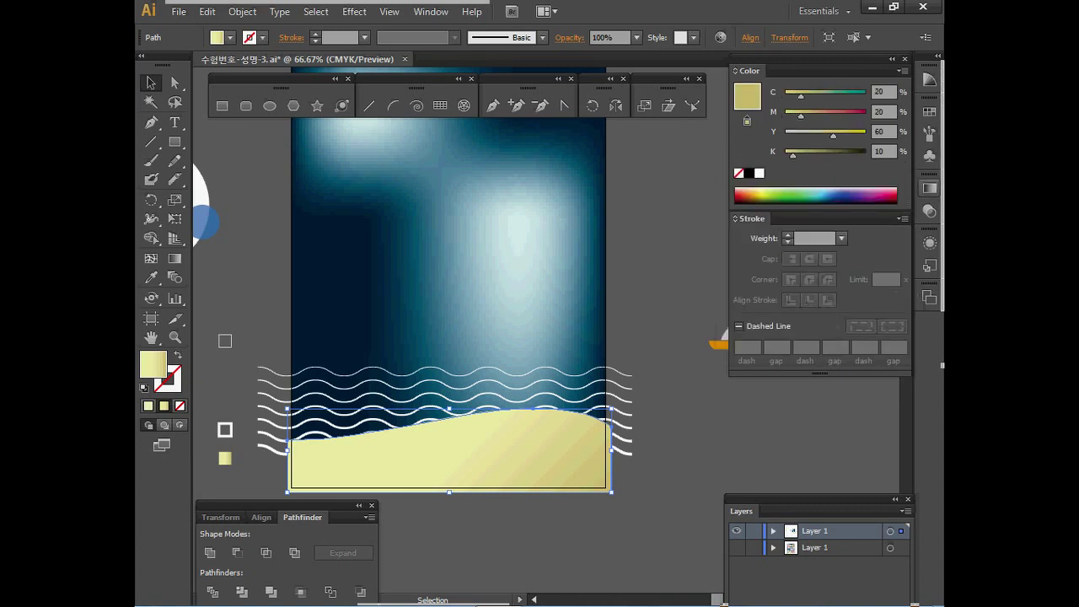
{"action": "key", "text": "a"}
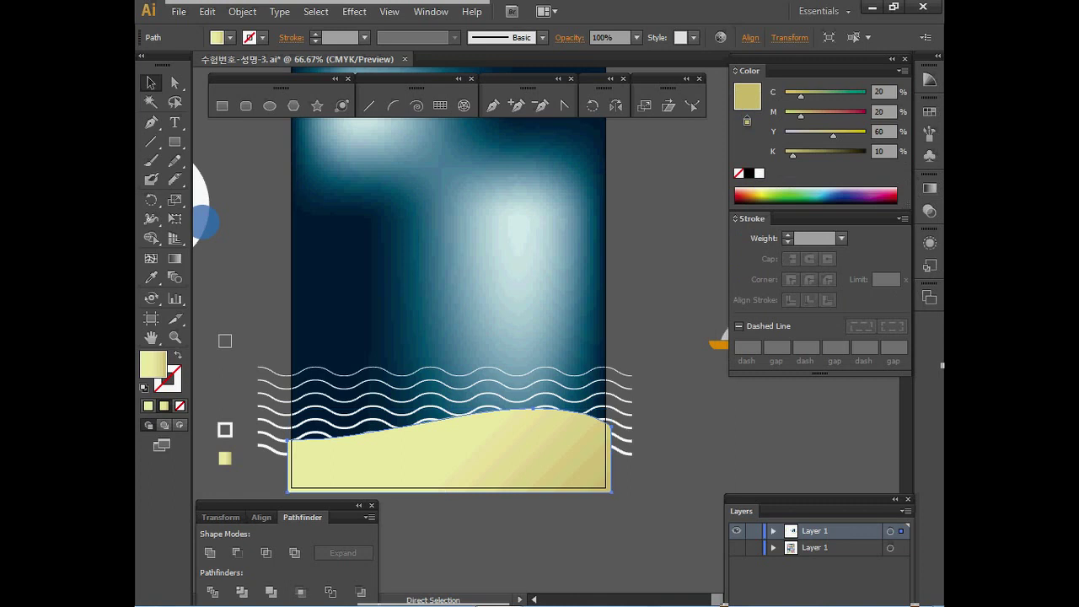
{"action": "key", "text": "ctrl+s"}
{"action": "key", "text": "v"}
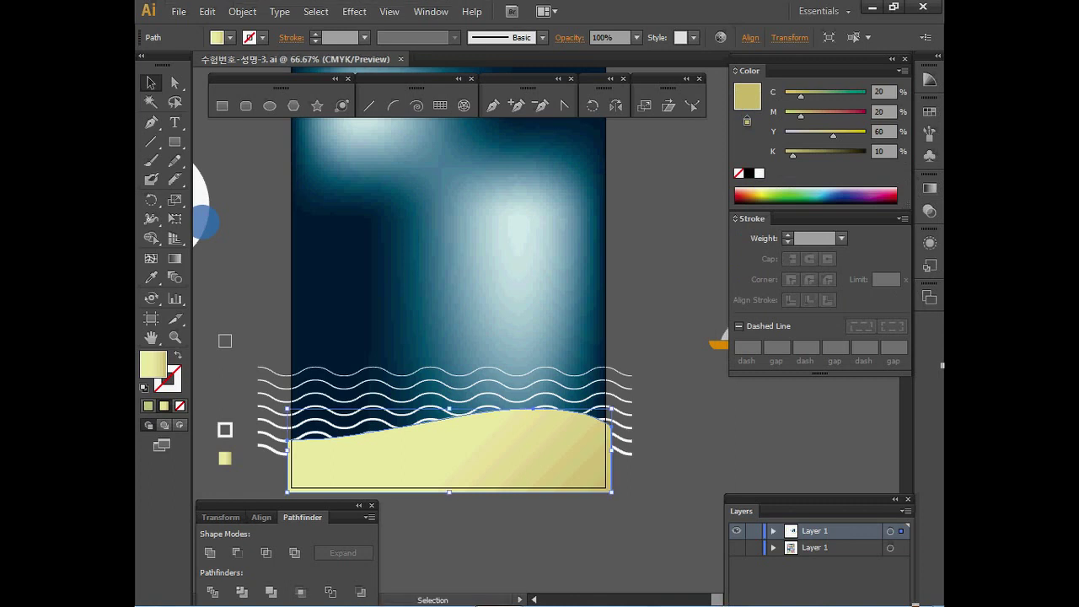
Examine the paths and fills of the yellow boat's hull and large sail.
{"action": "left_click", "coordinate": [693, 382], "text": "ctrl"}
{"action": "left_click_drag", "start_coordinate": [694, 382], "coordinate": [559, 430]}
{"action": "left_click", "coordinate": [596, 343], "text": "ctrl"}
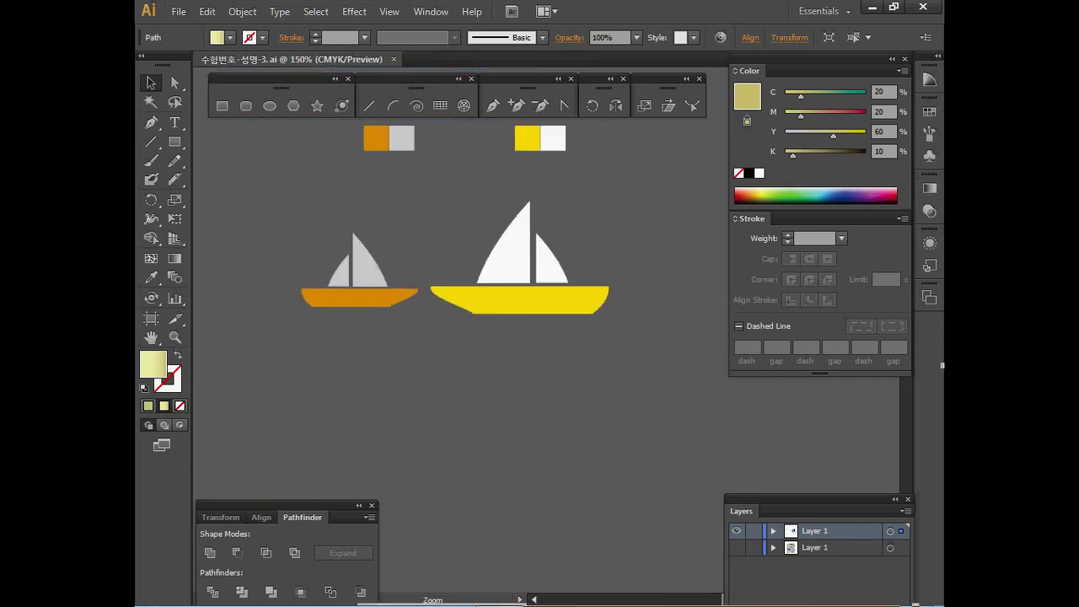
{"action": "left_click_drag", "start_coordinate": [548, 287], "coordinate": [412, 335]}
{"action": "left_click", "coordinate": [486, 334], "text": "ctrl"}
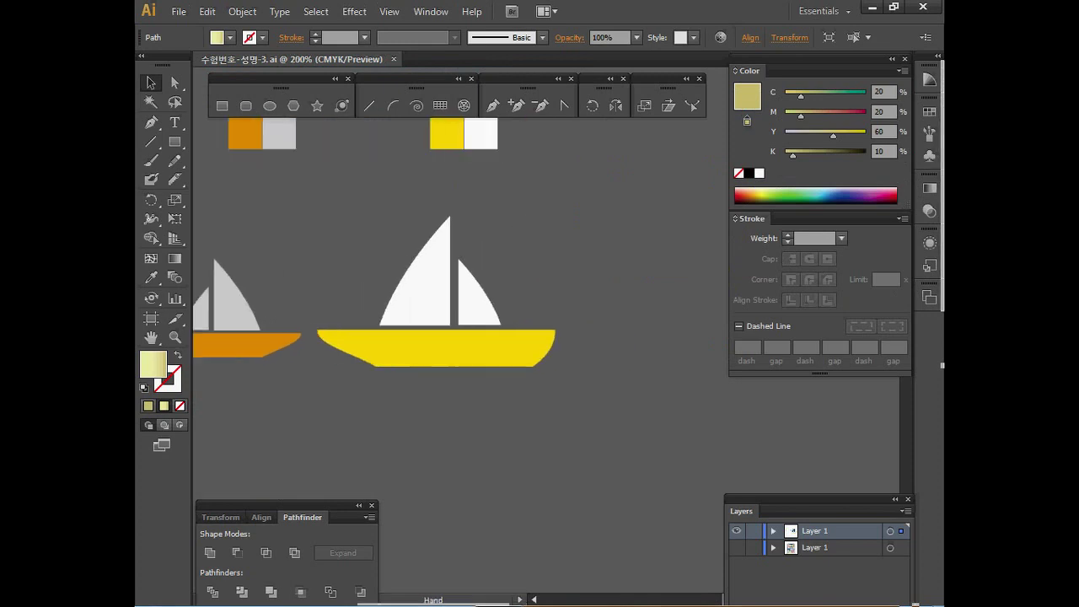
{"action": "key", "text": "ctrl+shift+a"}
{"action": "left_click", "coordinate": [430, 347]}
{"action": "left_click", "coordinate": [436, 347]}
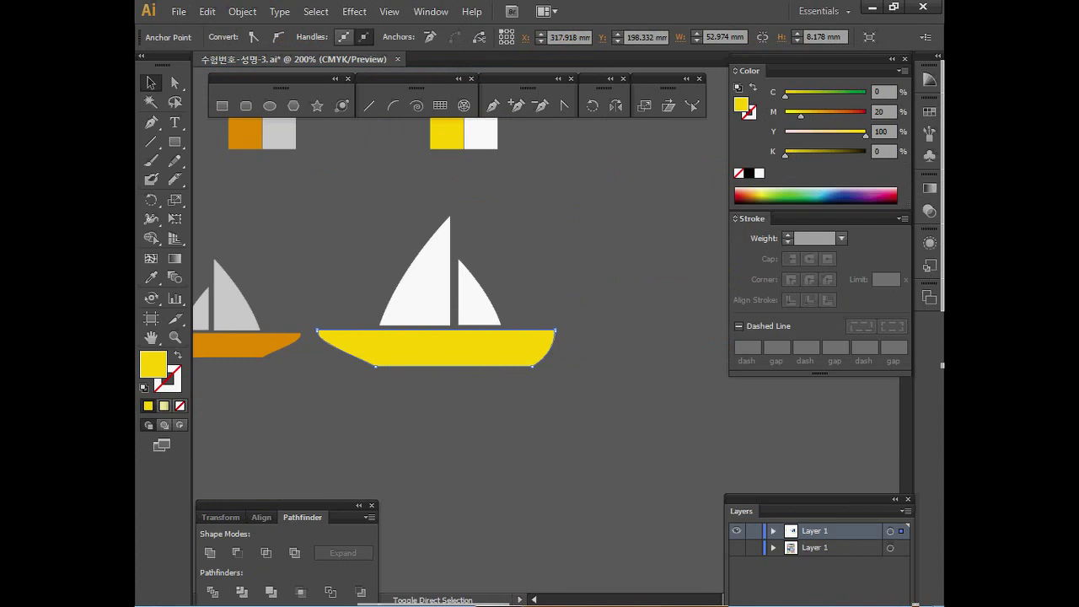
{"action": "left_click", "coordinate": [428, 293]}
{"action": "key", "text": "ctrl+shift+a"}
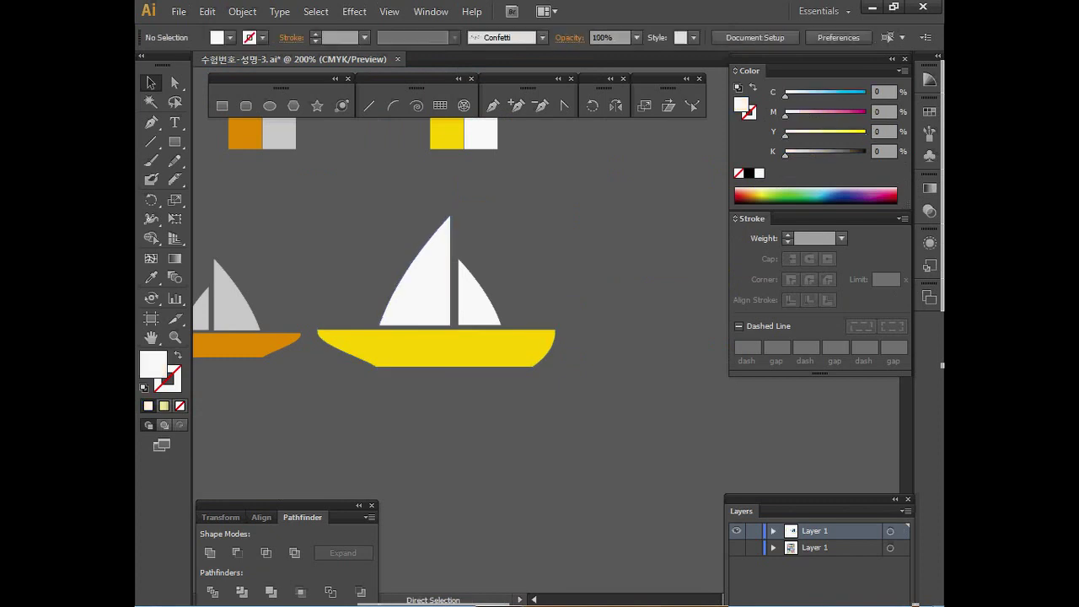
Delete the yellow boat's small sail and make a copy of the large sail uniformly scaled to 60%.
{"action": "left_click", "coordinate": [473, 304]}
{"action": "key", "text": "Delete"}
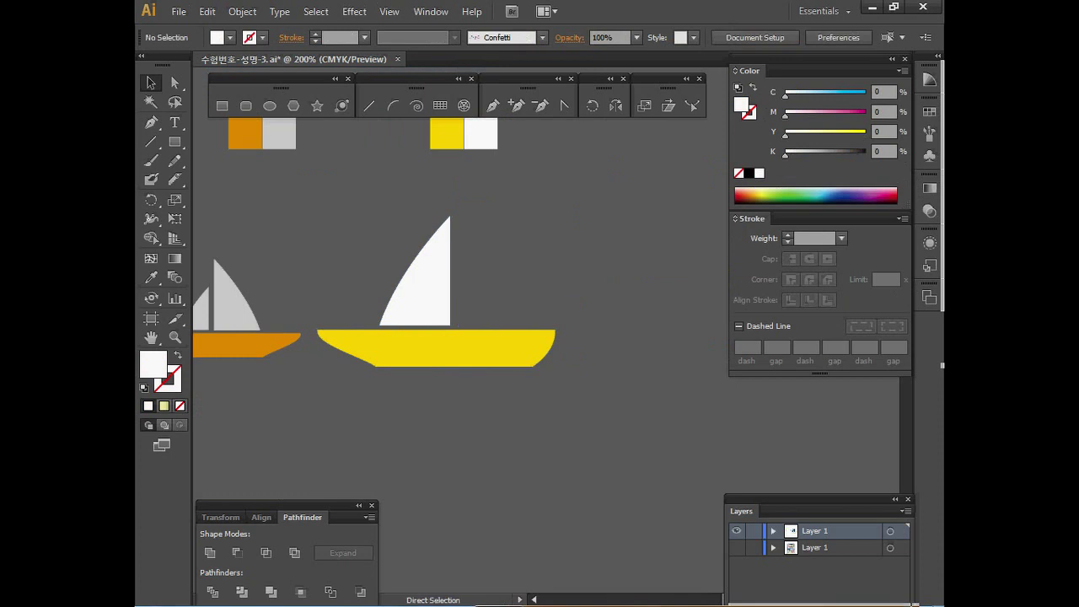
{"action": "key", "text": "v"}
{"action": "left_click", "coordinate": [429, 291]}
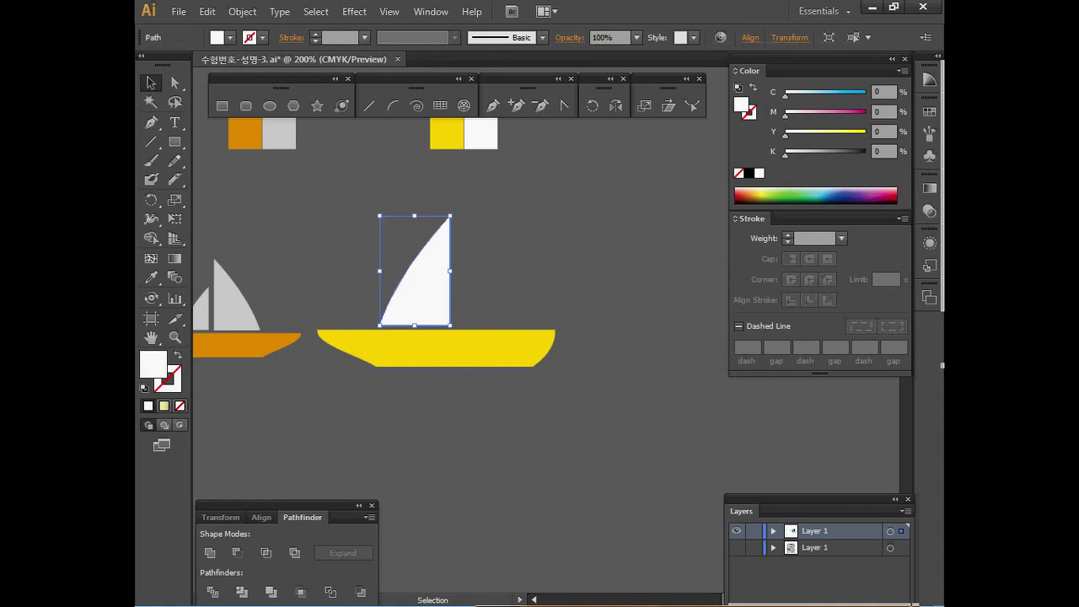
{"action": "double_click", "coordinate": [644, 105]}
{"action": "type", "text": "60"}
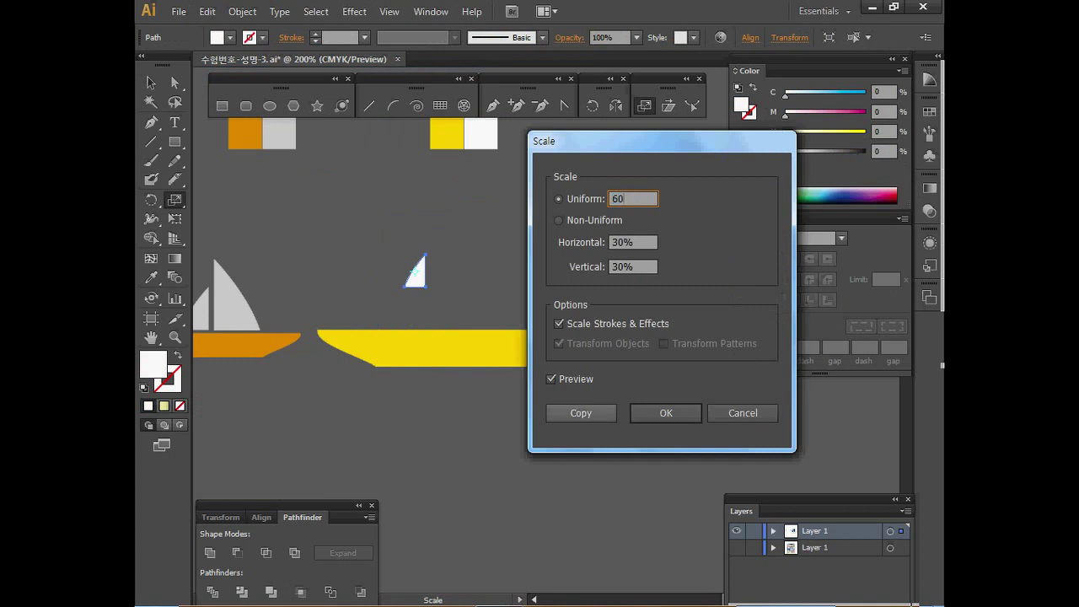
{"action": "left_click", "coordinate": [580, 412]}
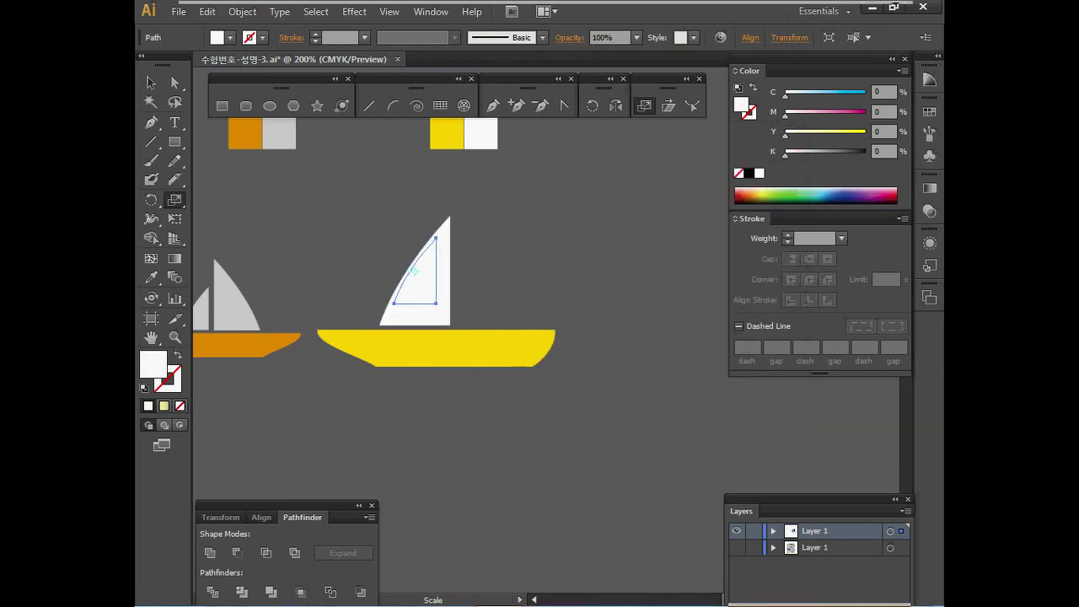
Reflect the scaled sail copy across the vertical axis and place it beside the large sail's straight edge.
{"action": "double_click", "coordinate": [616, 105]}
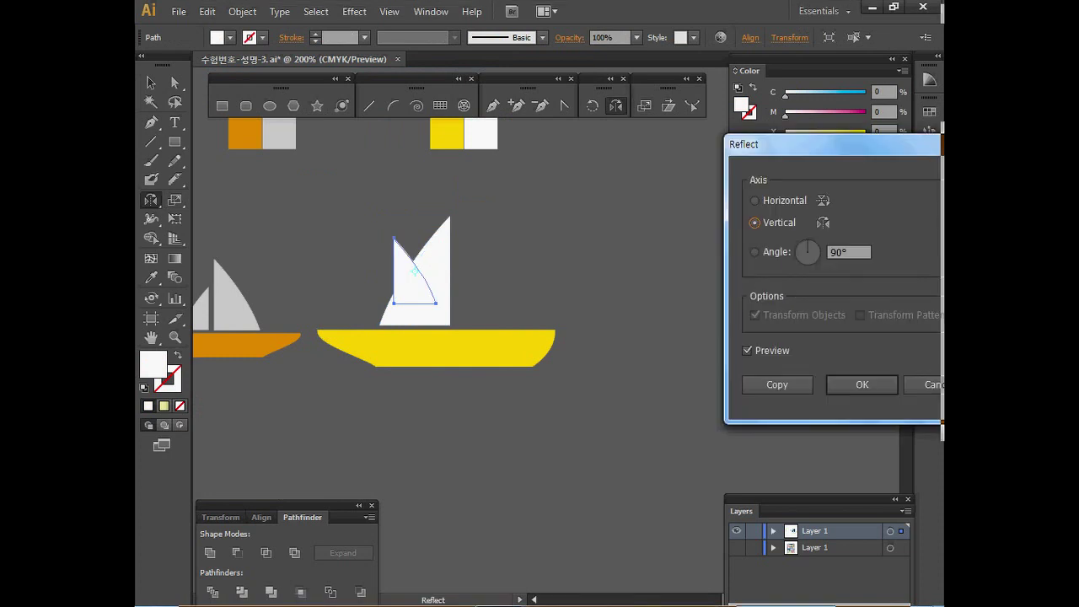
{"action": "left_click", "coordinate": [861, 384]}
{"action": "left_click_drag", "start_coordinate": [410, 287], "coordinate": [477, 290]}
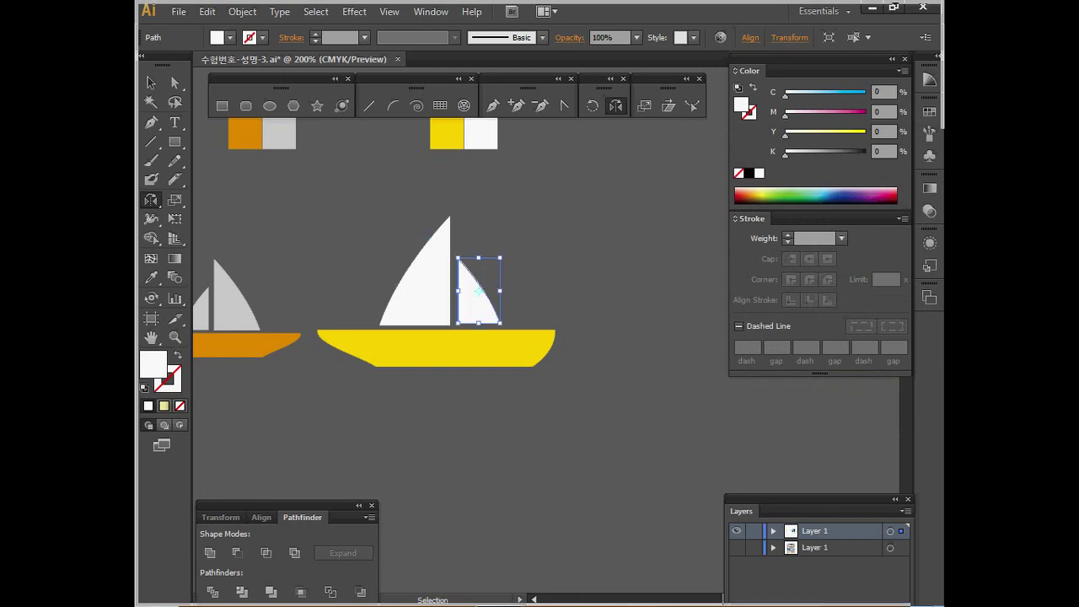
Align the bottom edges of the yellow boat's two white sails.
{"action": "key", "text": "ctrl+shift+a"}
{"action": "left_click_drag", "start_coordinate": [385, 240], "coordinate": [490, 315]}
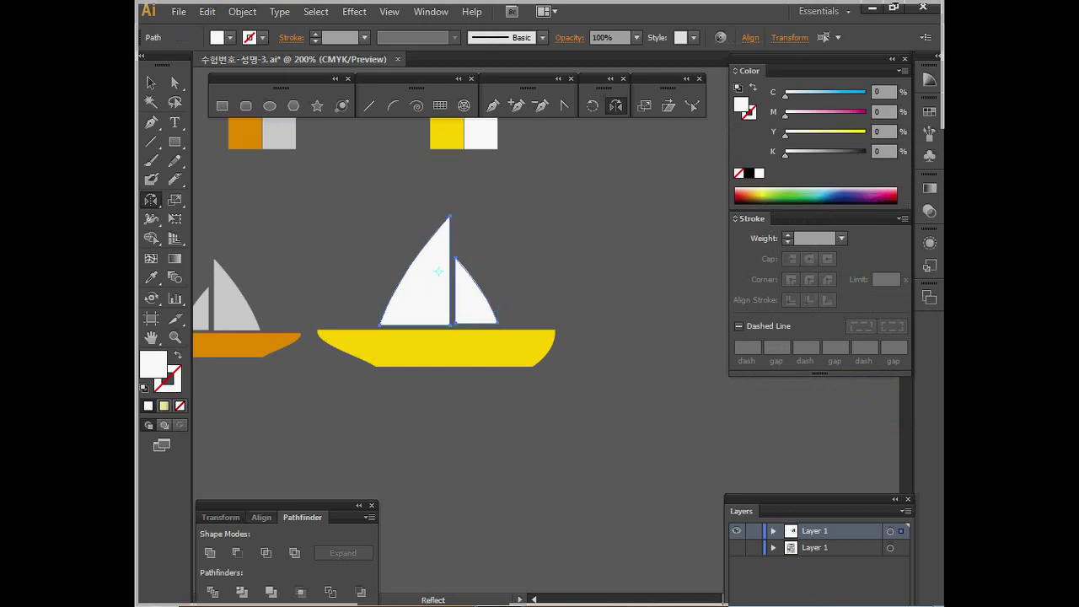
{"action": "left_click", "coordinate": [262, 517]}
{"action": "left_click", "coordinate": [364, 548]}
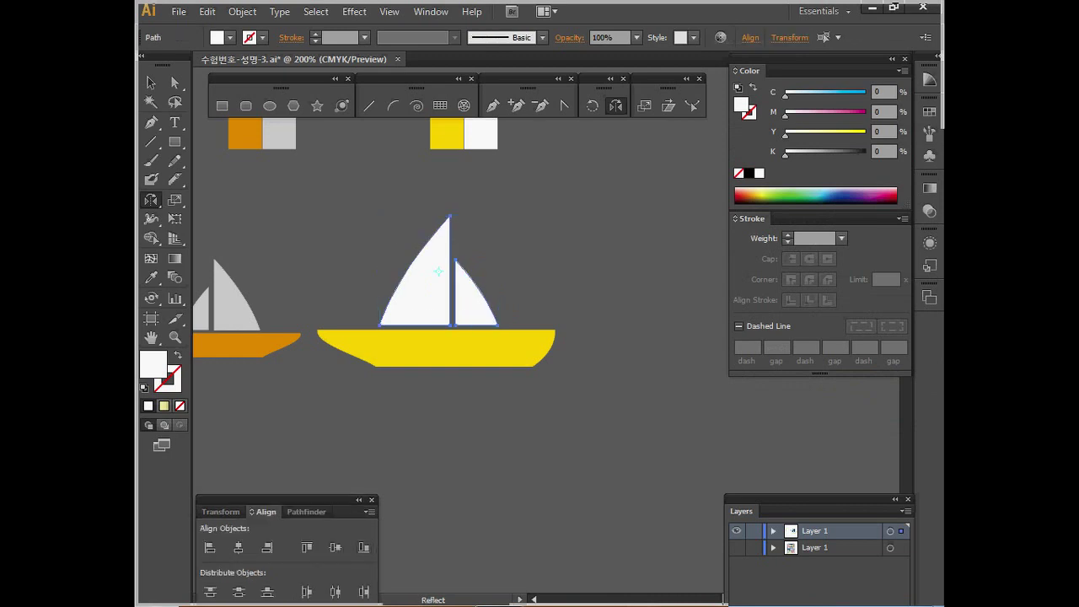
Bring the whole yellow boat to the front and place it on the poster's right half, just above the waves.
{"action": "key", "text": "ctrl+shift+a"}
{"action": "left_click_drag", "start_coordinate": [367, 236], "coordinate": [506, 350]}
{"action": "left_click_drag", "start_coordinate": [438, 286], "coordinate": [603, 270]}
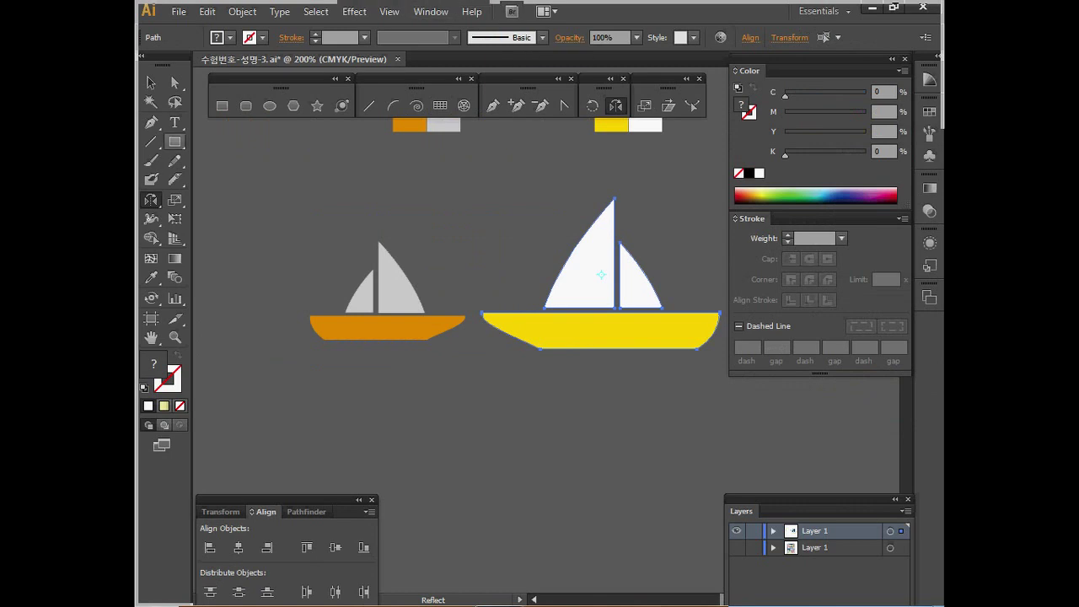
{"action": "key", "text": "ctrl+space"}
{"action": "left_click", "coordinate": [532, 427], "text": "ctrl+alt"}
{"action": "left_click", "coordinate": [533, 426], "text": "ctrl+alt"}
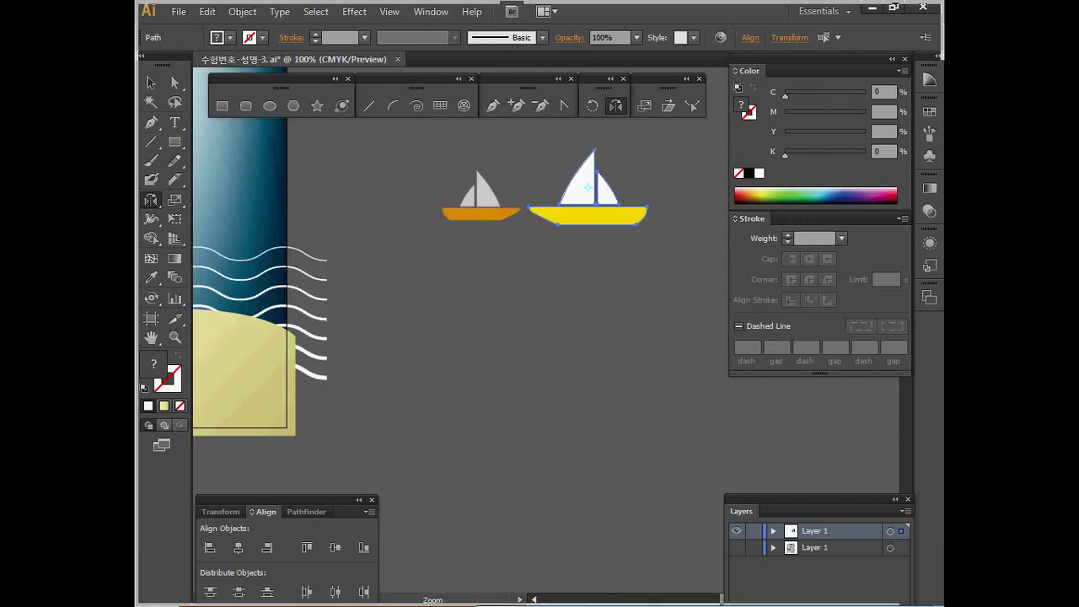
{"action": "left_click", "coordinate": [469, 325], "text": "ctrl+alt"}
{"action": "left_click_drag", "start_coordinate": [469, 324], "coordinate": [531, 353]}
{"action": "key", "text": "ctrl+shift+bracketright"}
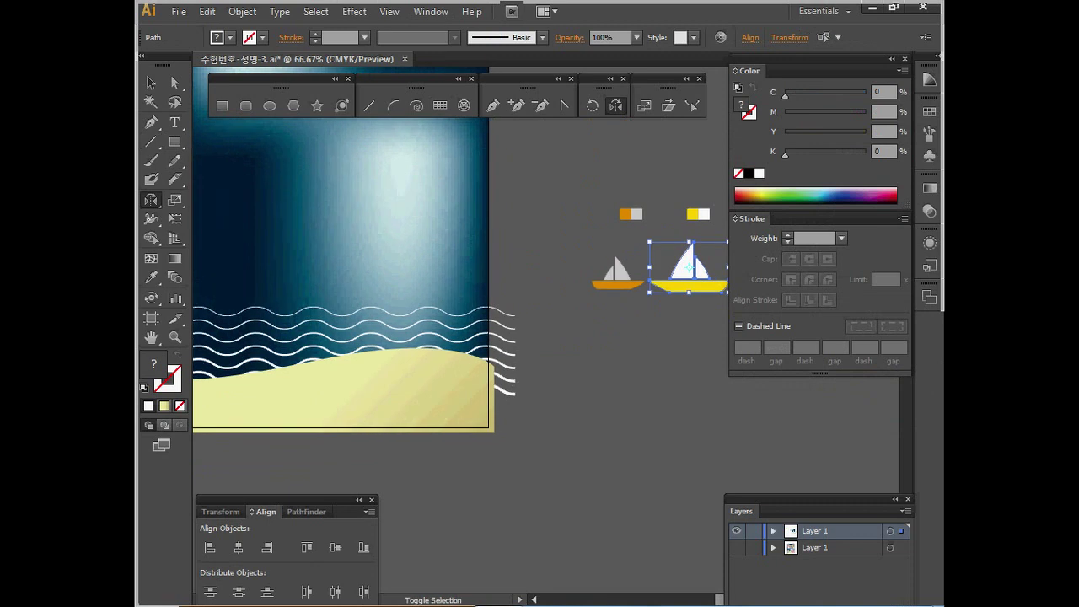
{"action": "left_click_drag", "start_coordinate": [690, 268], "coordinate": [496, 290]}
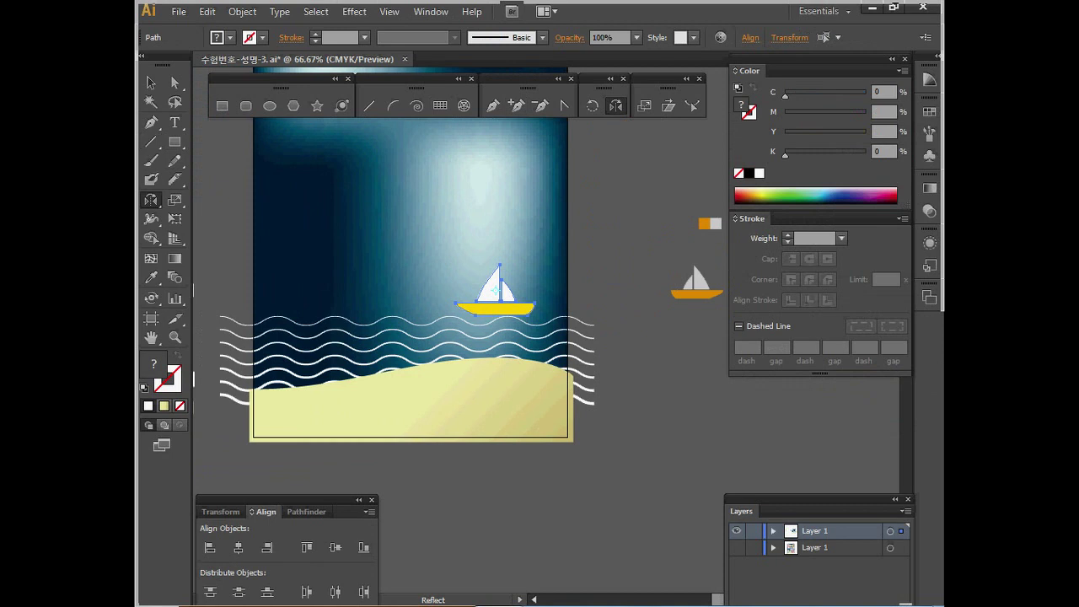
Make a smaller mirrored copy of the yellow boat and place it on the poster's left half above the waves.
{"action": "left_click", "coordinate": [379, 297]}
{"action": "left_click_drag", "start_coordinate": [496, 291], "coordinate": [380, 200]}
{"action": "left_click_drag", "start_coordinate": [268, 291], "coordinate": [338, 305]}
{"action": "left_click_drag", "start_coordinate": [271, 264], "coordinate": [308, 286]}
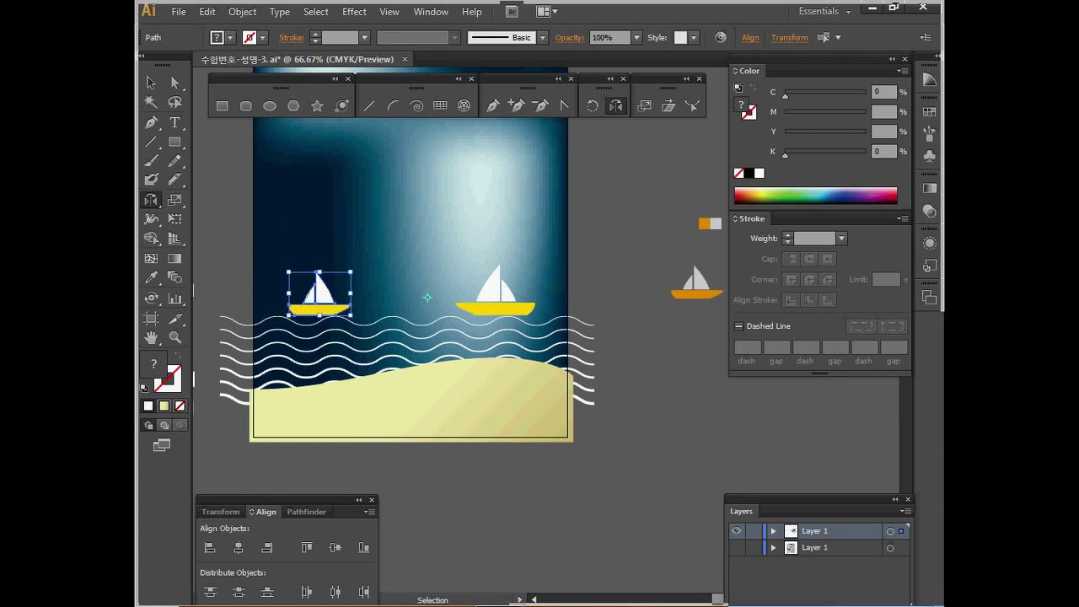
{"action": "key", "text": "ctrl+shift+b"}
{"action": "key", "text": "ctrl+shift+b"}
Recolor the mirrored boat's hull orange and both sails light gray by sampling the two swatches beside the poster.
{"action": "left_click", "coordinate": [228, 270], "text": "ctrl"}
{"action": "left_click", "coordinate": [319, 310], "text": "ctrl"}
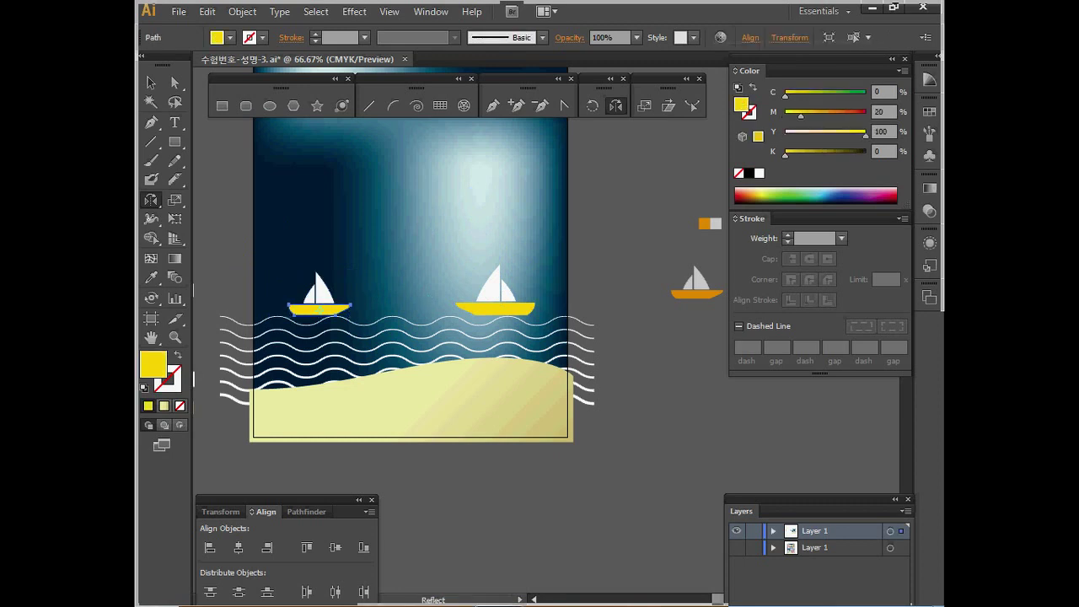
{"action": "key", "text": "i"}
{"action": "left_click", "coordinate": [704, 223]}
{"action": "left_click", "coordinate": [310, 297], "text": "ctrl"}
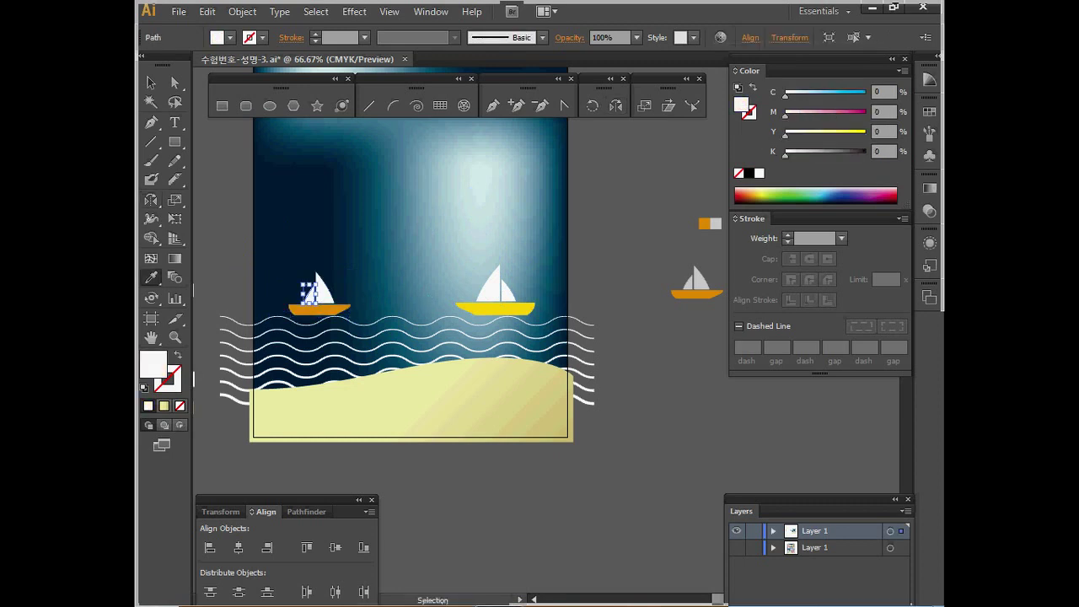
{"action": "left_click", "coordinate": [323, 294], "text": "ctrl+shift"}
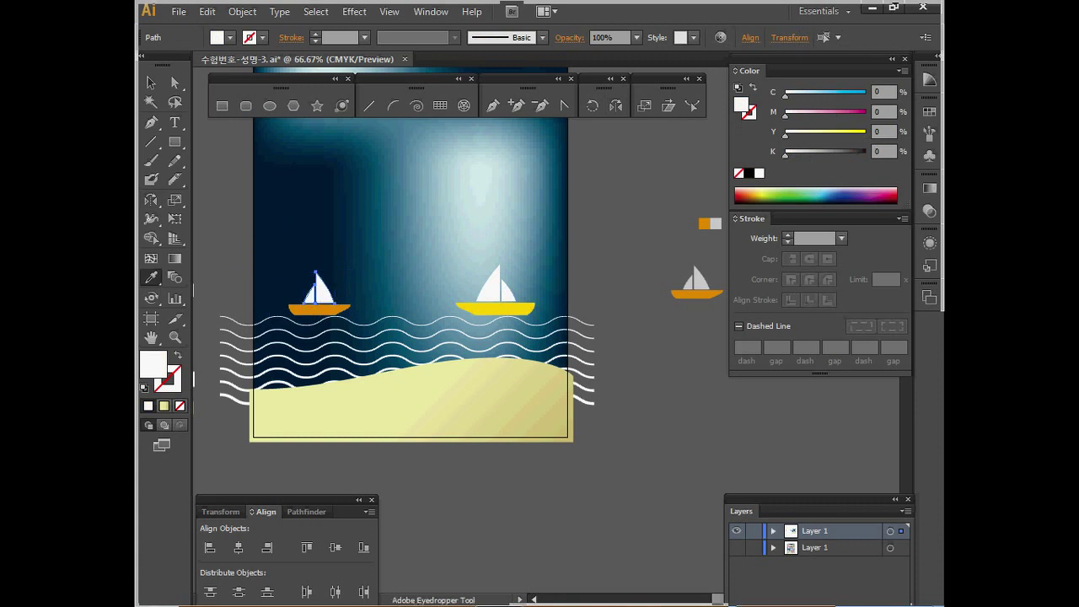
{"action": "left_click", "coordinate": [716, 224]}
{"action": "left_click", "coordinate": [680, 240], "text": "ctrl"}
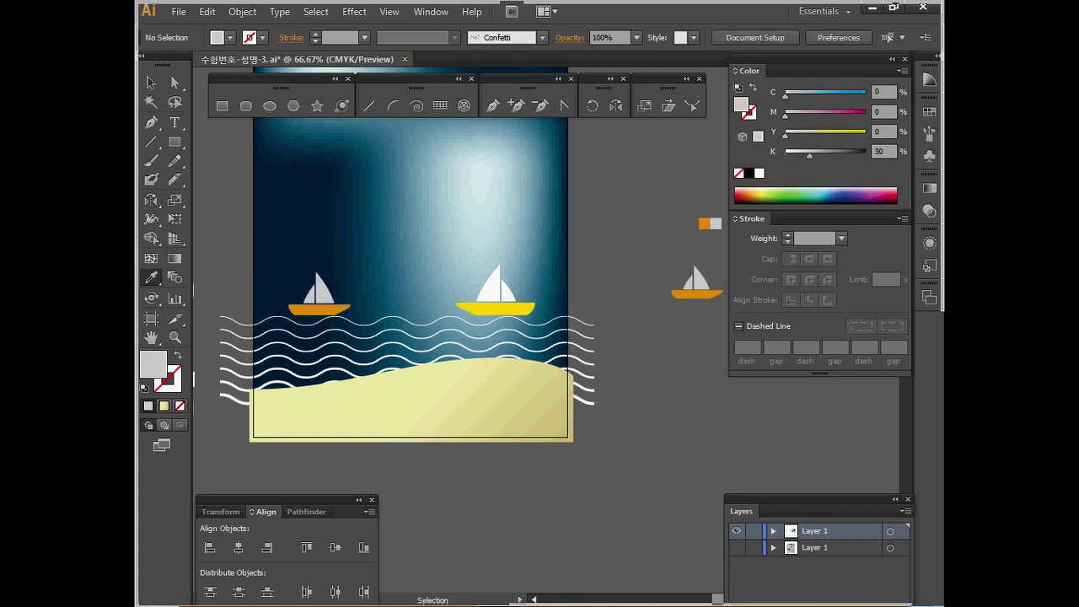
Delete the recolored boat copy, hull and both sails, from the poster.
{"action": "left_click", "coordinate": [319, 311], "text": "ctrl"}
{"action": "left_click", "coordinate": [311, 296], "text": "ctrl+shift"}
{"action": "left_click", "coordinate": [324, 294], "text": "ctrl+shift"}
{"action": "key", "text": "Delete"}
{"action": "key", "text": "ctrl+shift+a"}
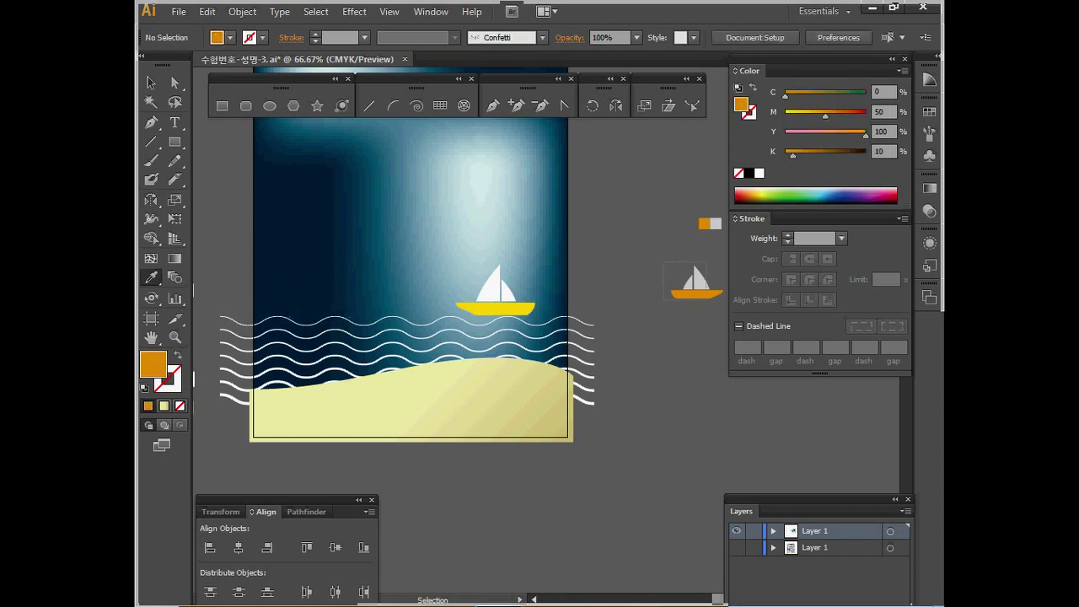
Cut the original orange boat, paste it in front, and move it onto the poster's left half above the waves.
{"action": "left_click_drag", "start_coordinate": [663, 262], "coordinate": [706, 300]}
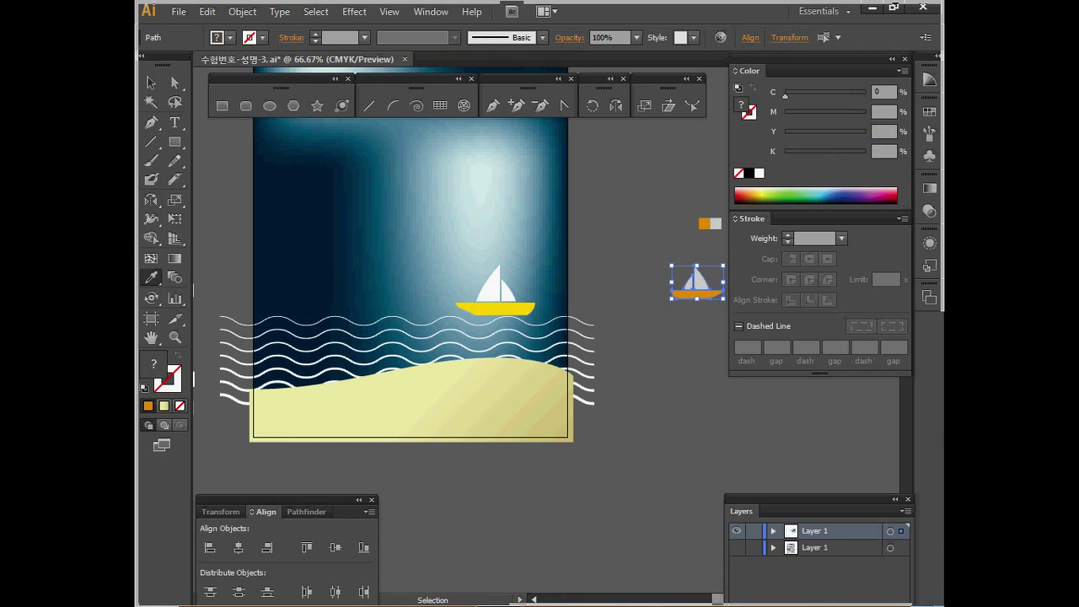
{"action": "key", "text": "ctrl+x"}
{"action": "key", "text": "ctrl+f"}
{"action": "left_click_drag", "start_coordinate": [696, 294], "coordinate": [299, 302]}
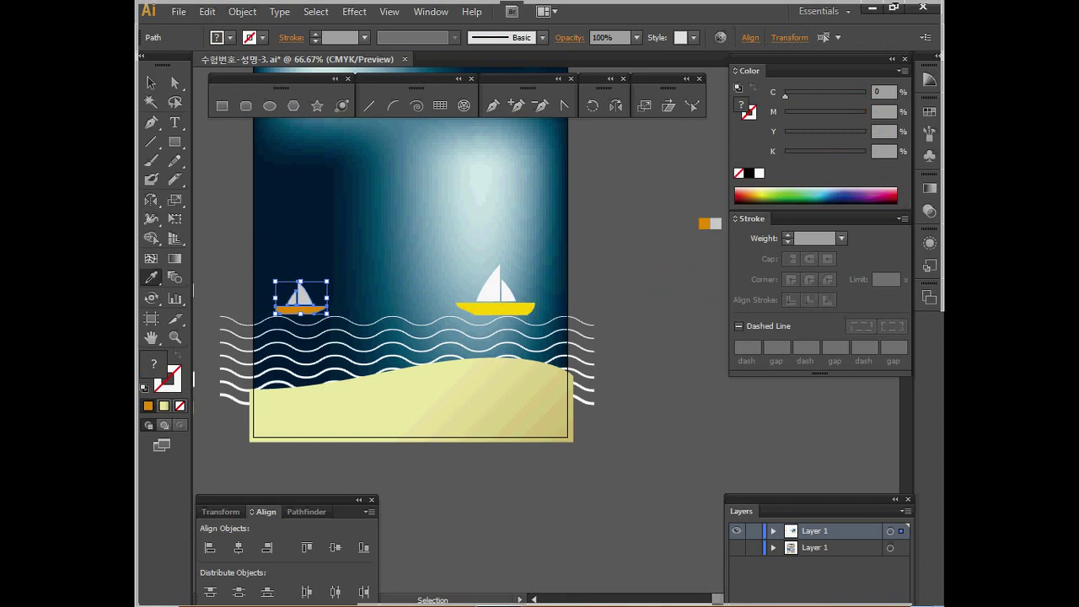
{"action": "key", "text": "i"}
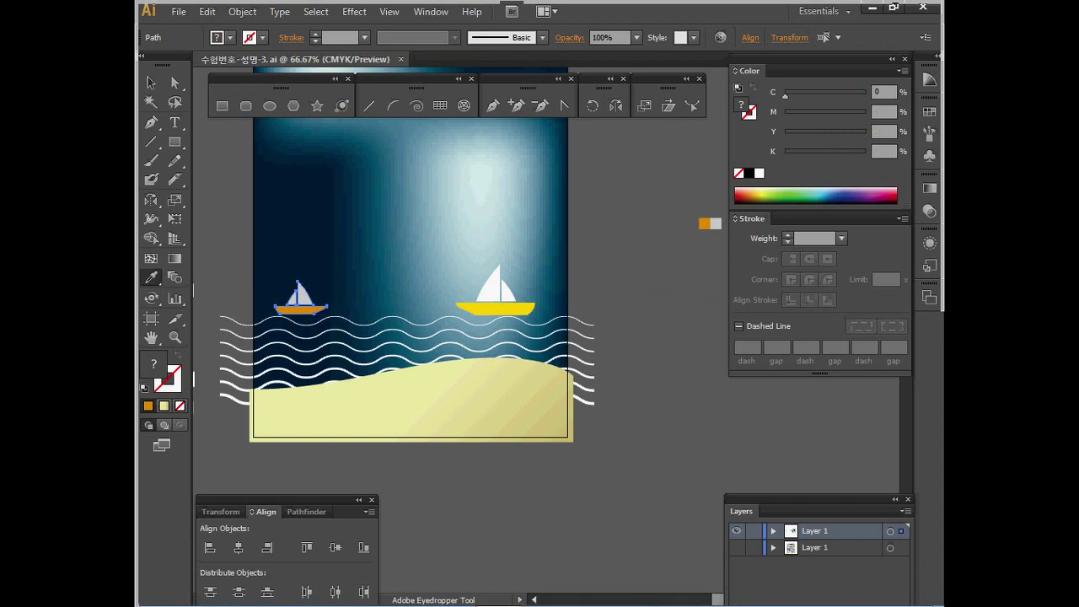
Nudge the orange boat toward the poster's center so it sits just above the waves, and save the document.
{"action": "key", "text": "shift+Right"}
{"action": "key", "text": "shift+Right"}
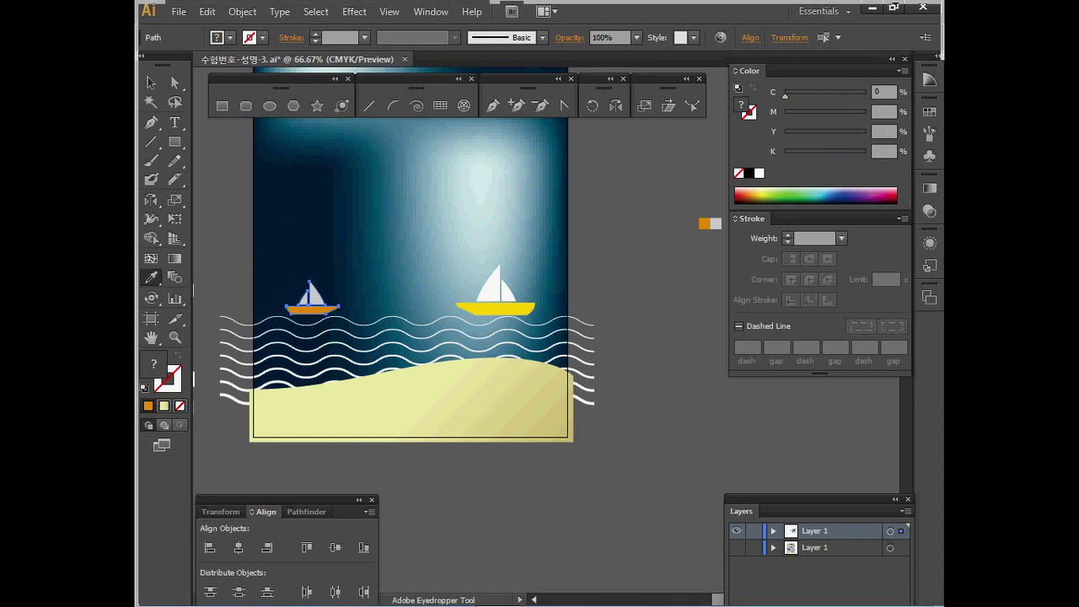
{"action": "key", "text": "Left"}
{"action": "key", "text": "v"}
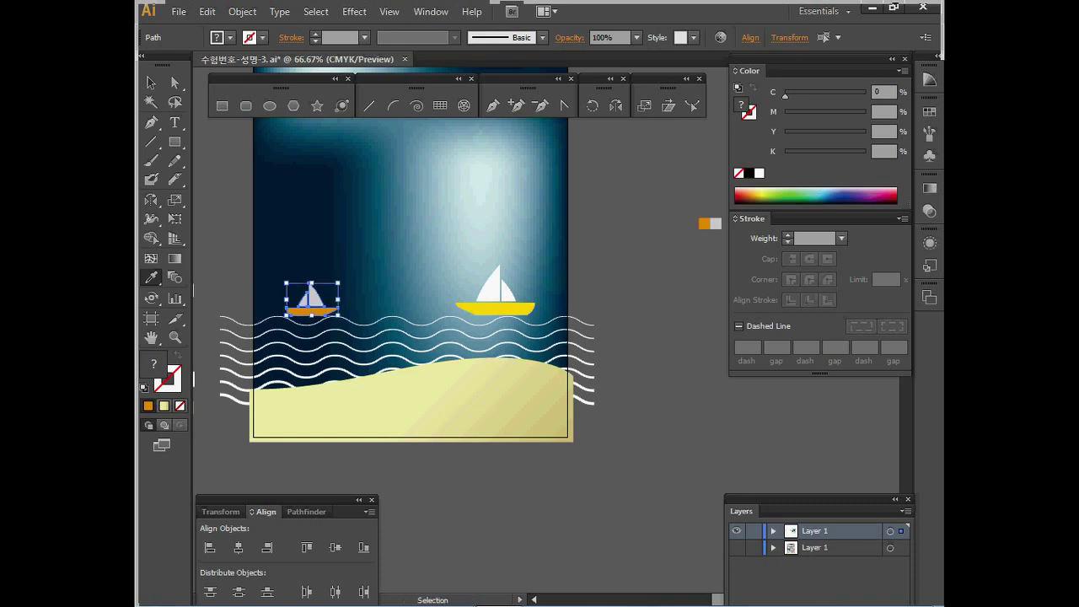
{"action": "key", "text": "i"}
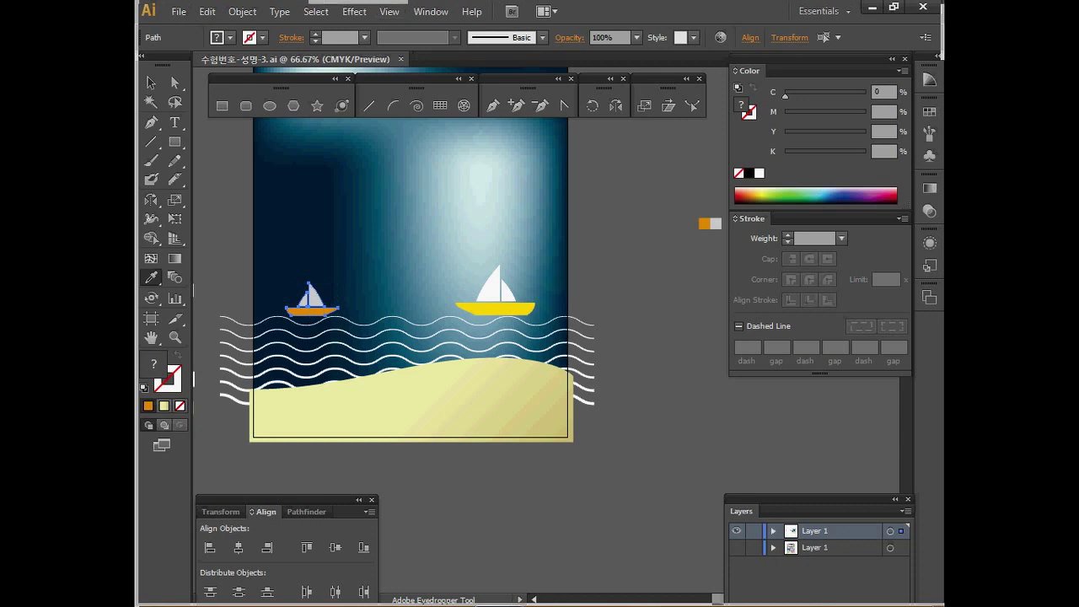
{"action": "key", "text": "v"}
{"action": "key", "text": "ctrl+shift+a"}
Show all hidden objects to bring back the curved line paths on the poster.
{"action": "left_click_drag", "start_coordinate": [422, 278], "coordinate": [426, 304]}
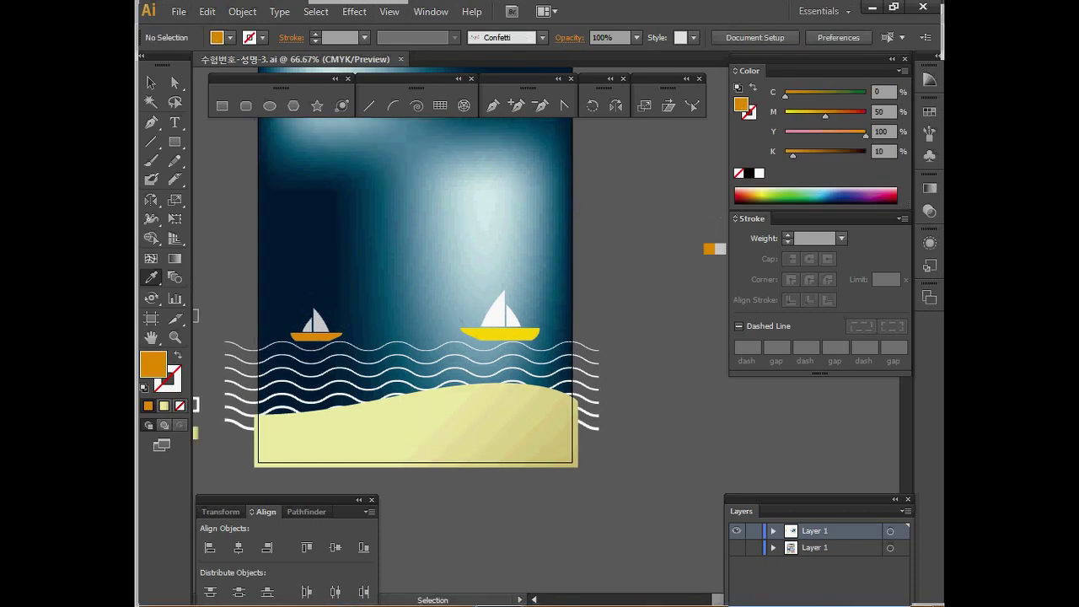
{"action": "key", "text": "ctrl+alt+3"}
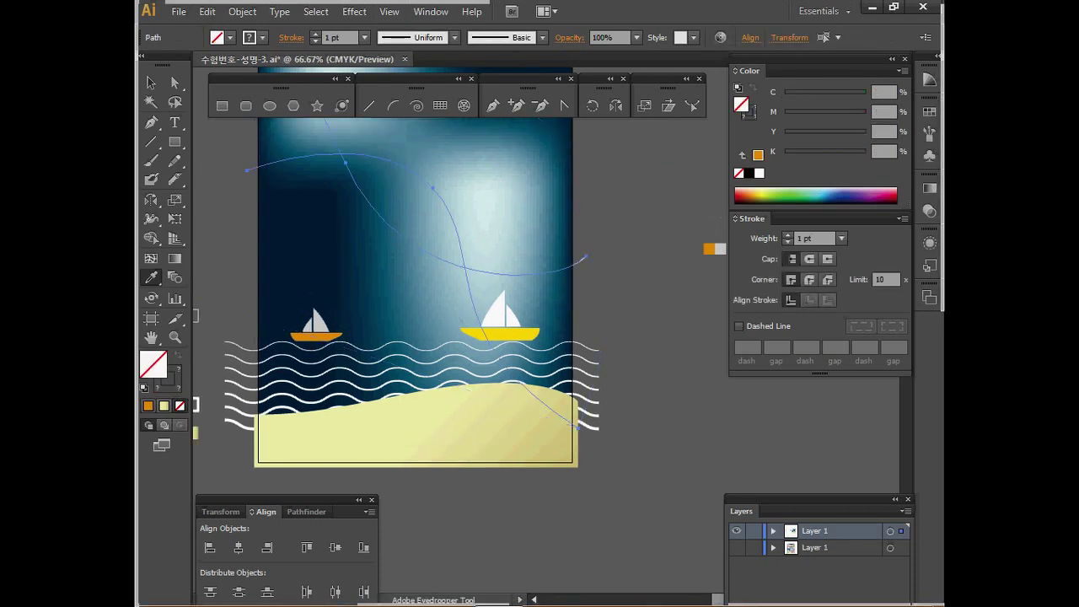
{"action": "scroll", "coordinate": [413, 337], "scroll_direction": "up", "scroll_amount": 3}
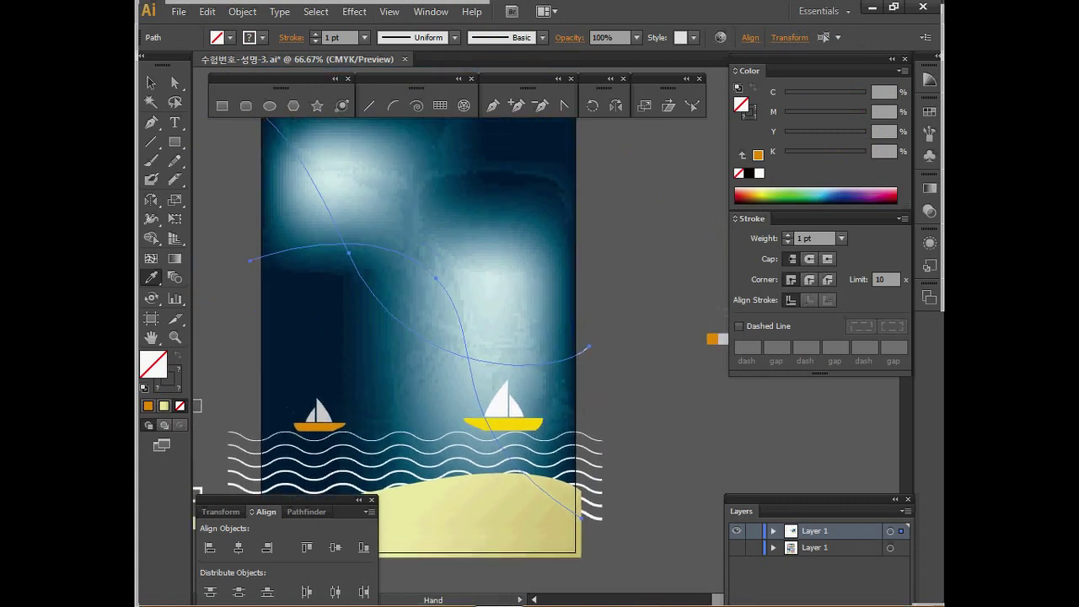
{"action": "key", "text": "ctrl+shift+a"}
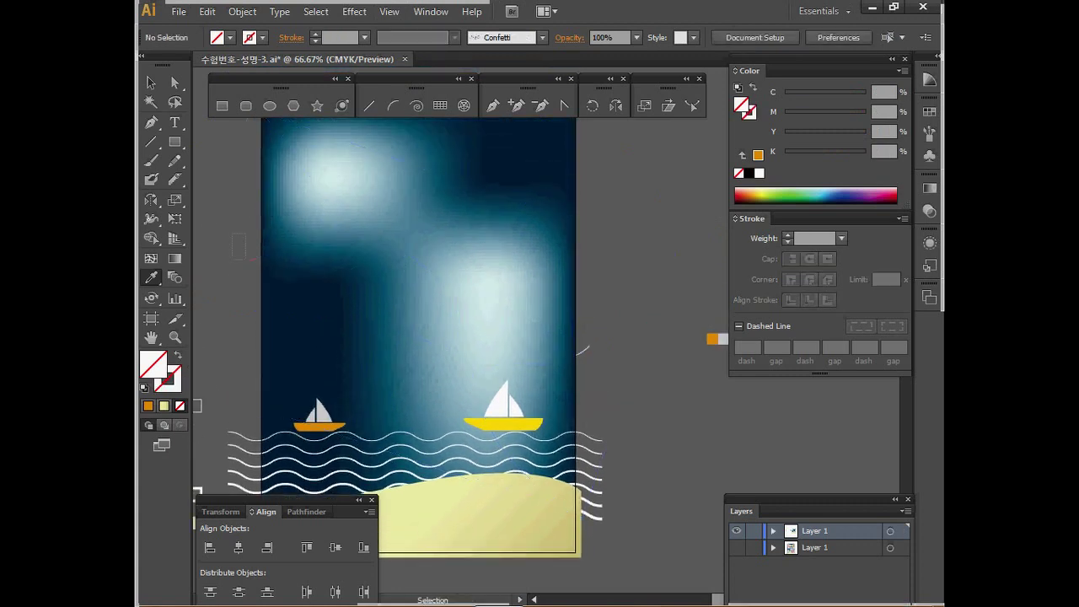
Select the two crossing curved lines and make a blend between them.
{"action": "left_click", "coordinate": [254, 259], "text": "ctrl"}
{"action": "left_click", "coordinate": [583, 350], "text": "ctrl+shift"}
{"action": "key", "text": "ctrl+z"}
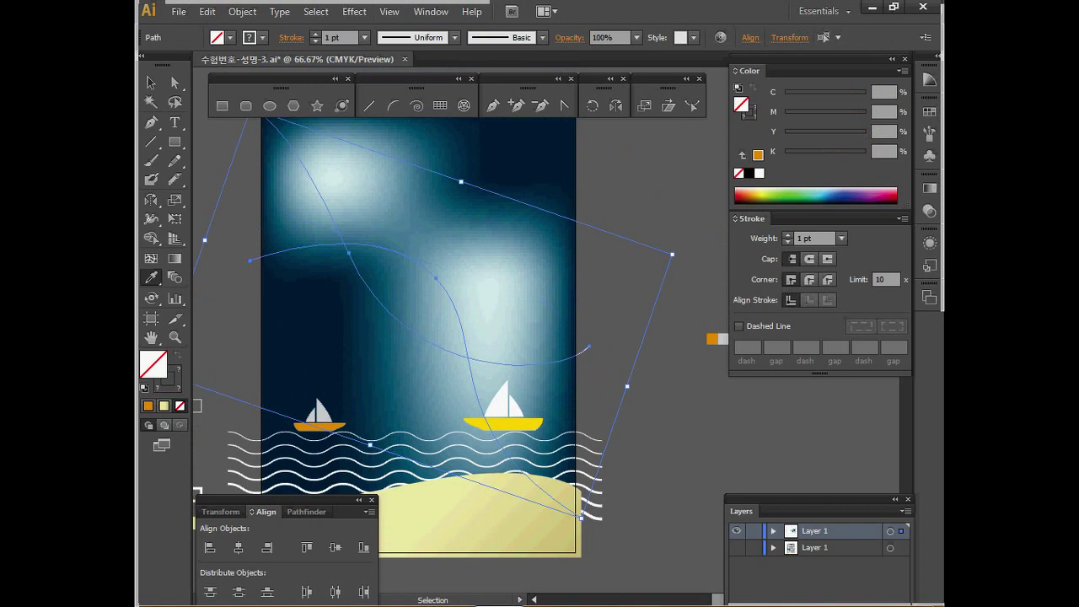
{"action": "key", "text": "ctrl+z"}
{"action": "left_click", "coordinate": [242, 11]}
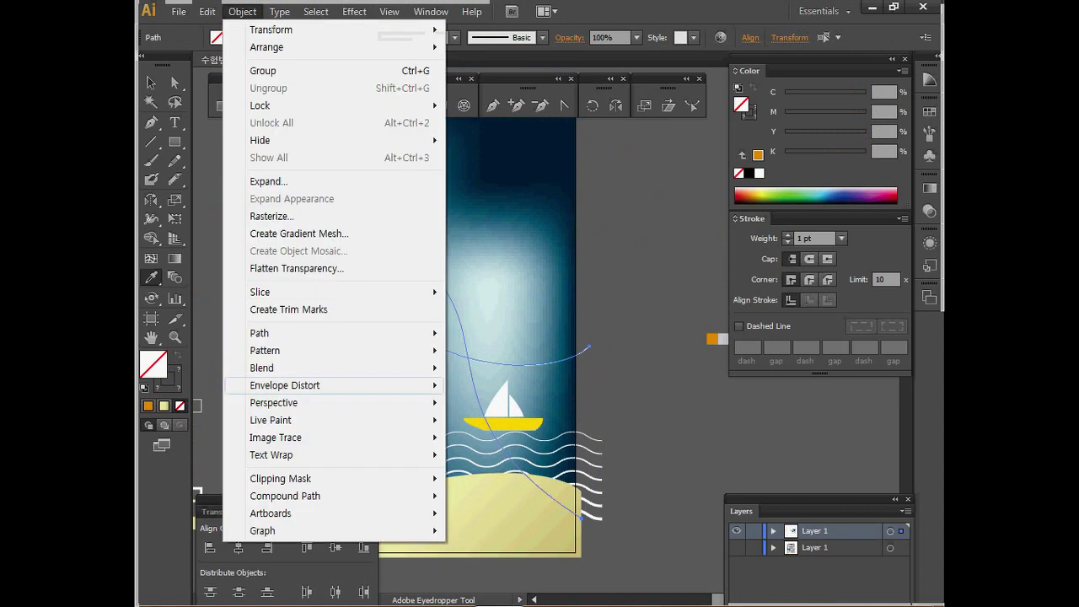
{"action": "mouse_move", "coordinate": [262, 368]}
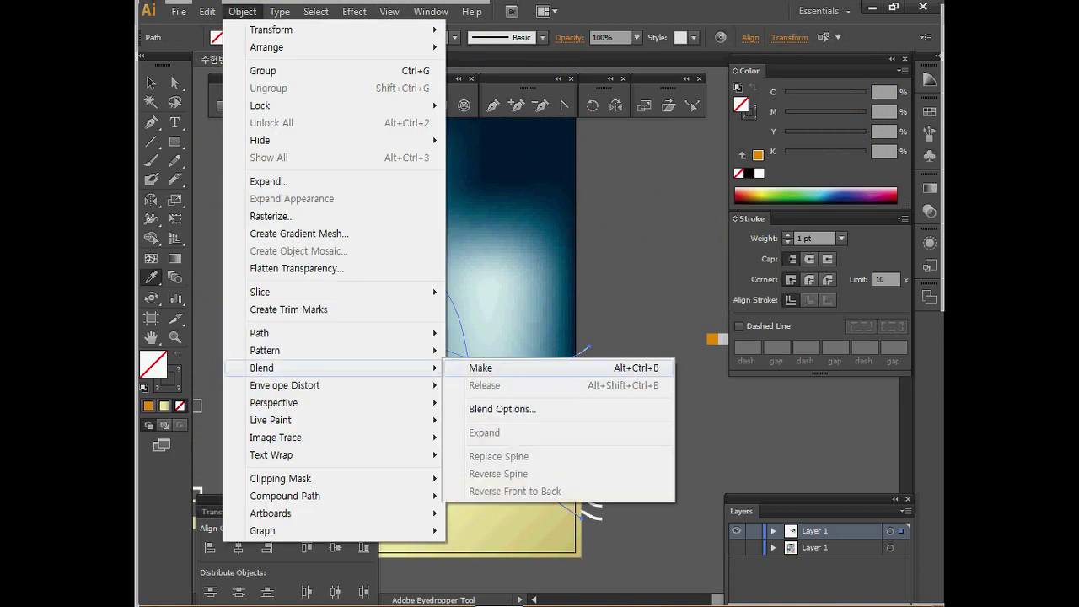
{"action": "left_click", "coordinate": [480, 367]}
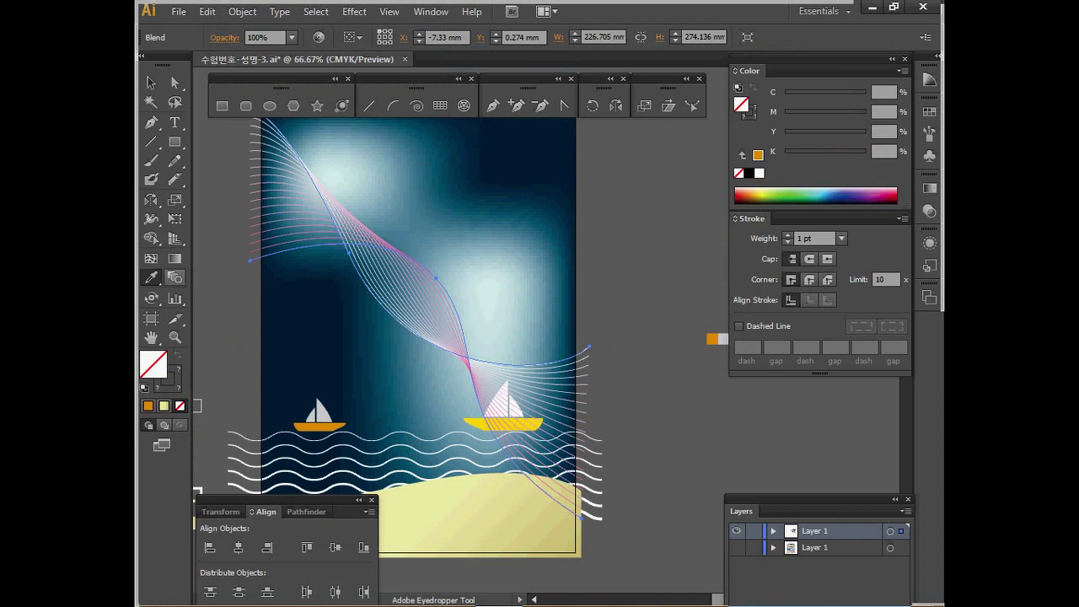
Set the curved lines' blend spacing to 20 specified steps.
{"action": "double_click", "coordinate": [174, 277]}
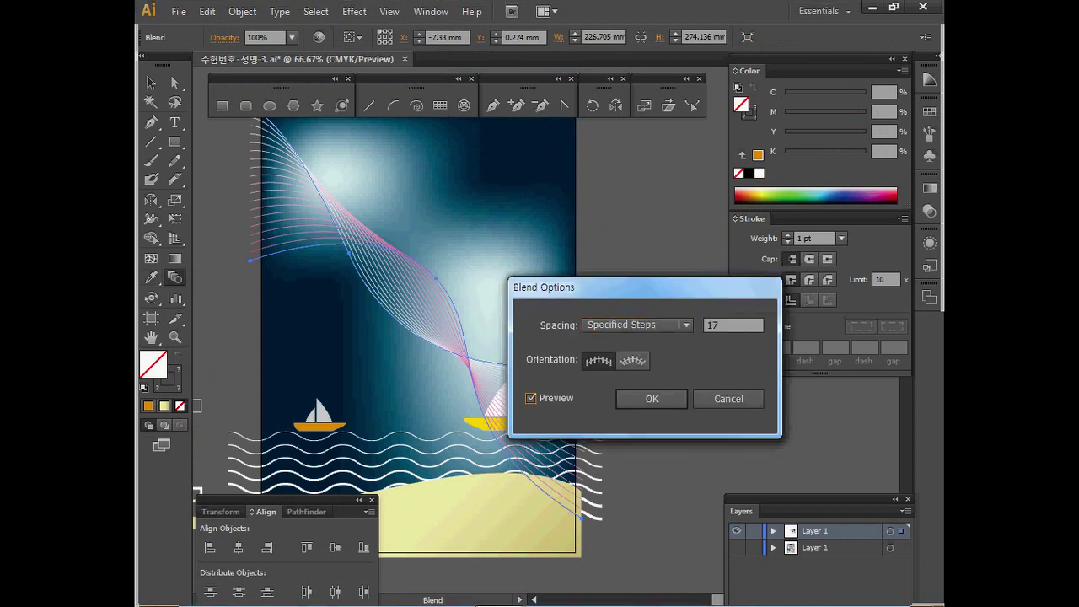
{"action": "left_click_drag", "start_coordinate": [727, 325], "coordinate": [687, 325]}
{"action": "type", "text": "20"}
{"action": "key", "text": "Return"}
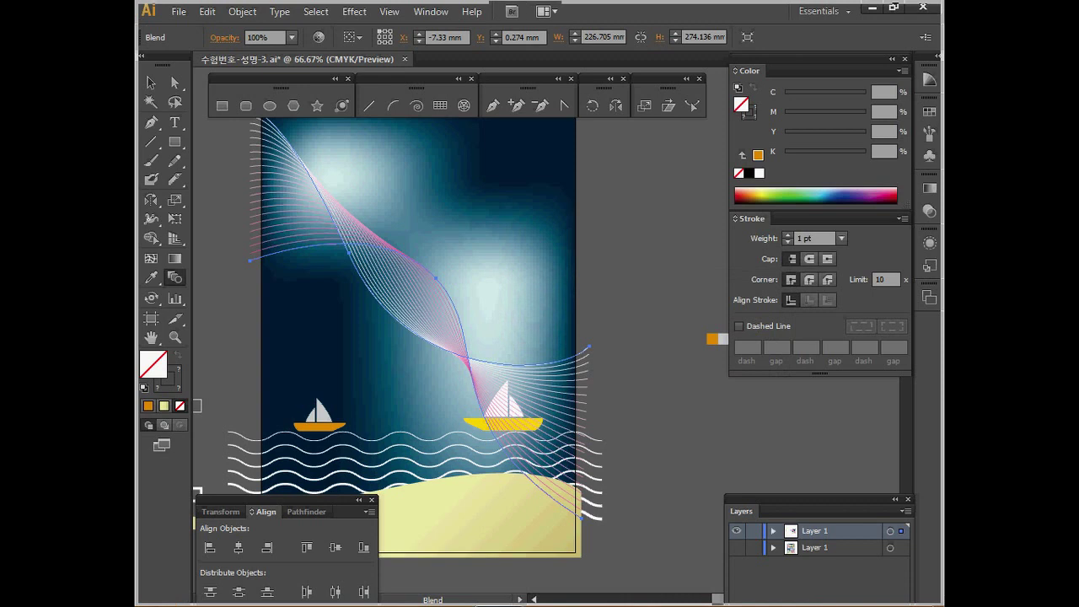
Lower the curved line blend's opacity to 80%, deselect it, and save the document.
{"action": "left_click", "coordinate": [929, 243]}
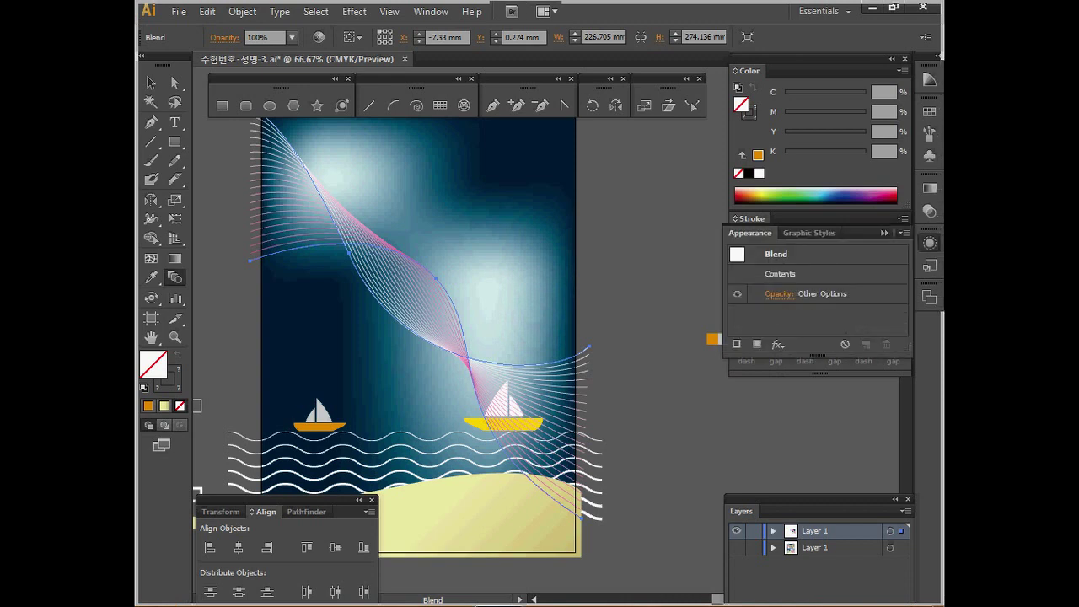
{"action": "left_click", "coordinate": [929, 242]}
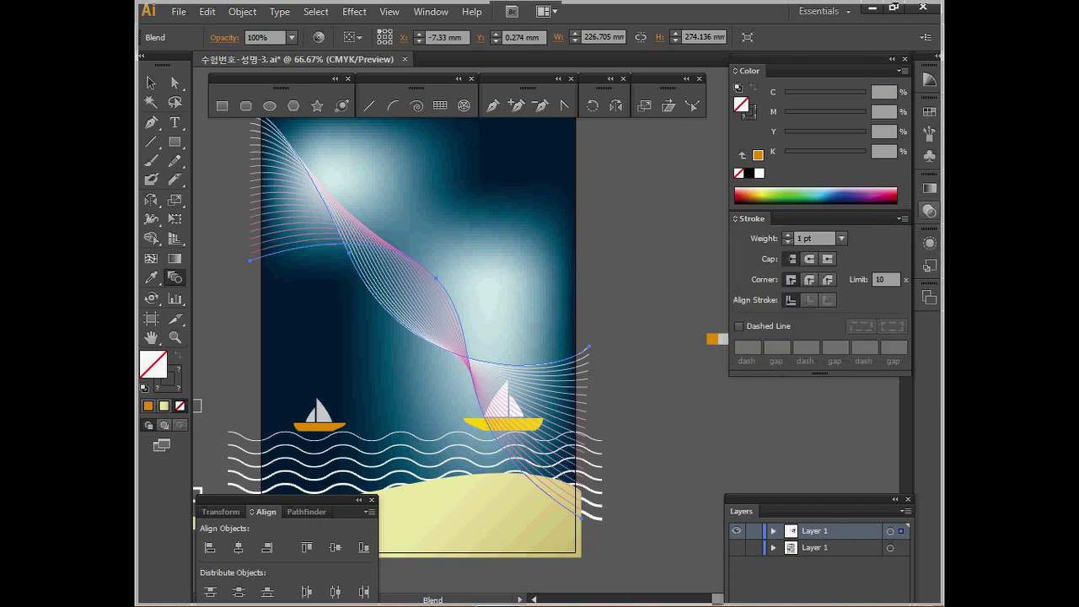
{"action": "left_click", "coordinate": [929, 211]}
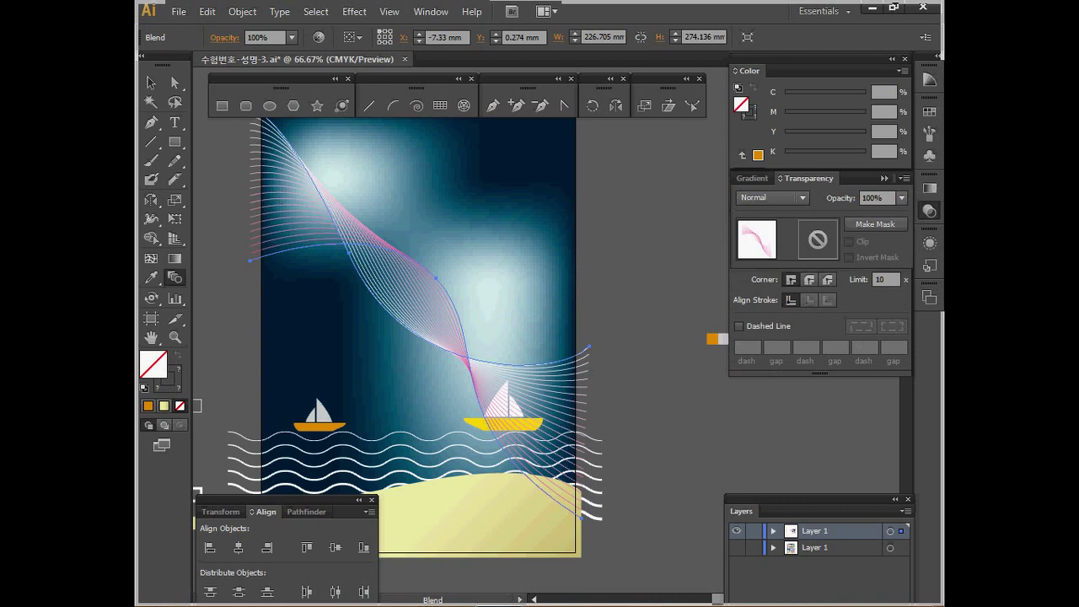
{"action": "left_click", "coordinate": [901, 198]}
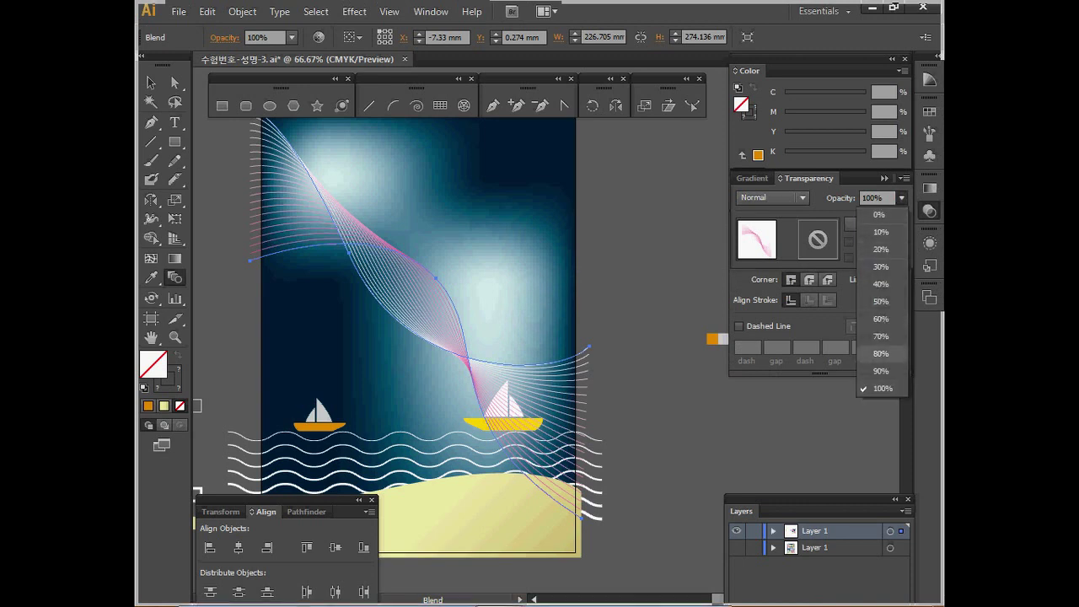
{"action": "left_click", "coordinate": [882, 354]}
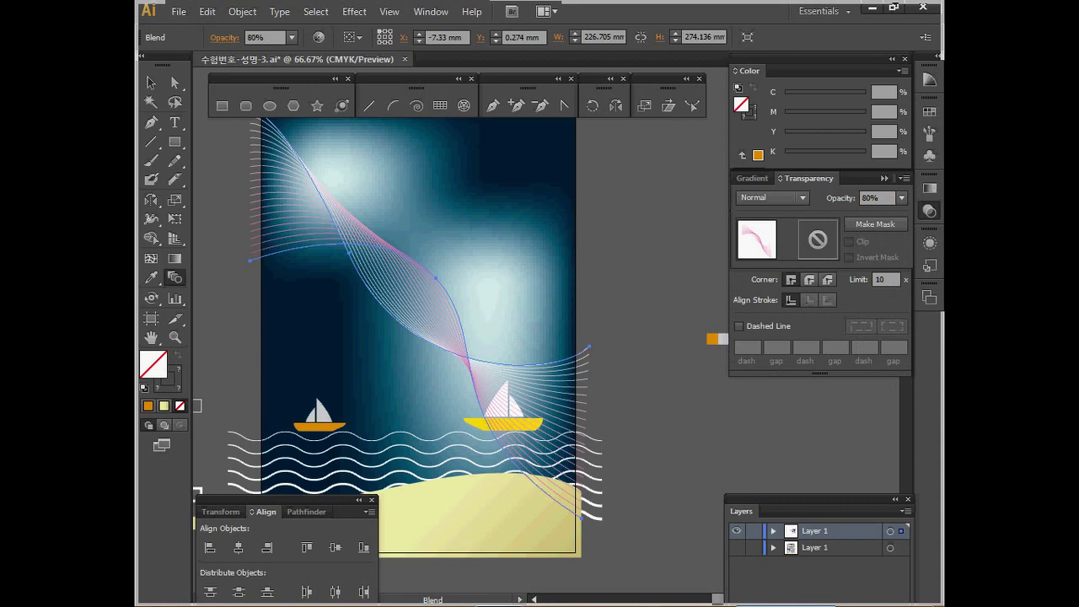
{"action": "key", "text": "v"}
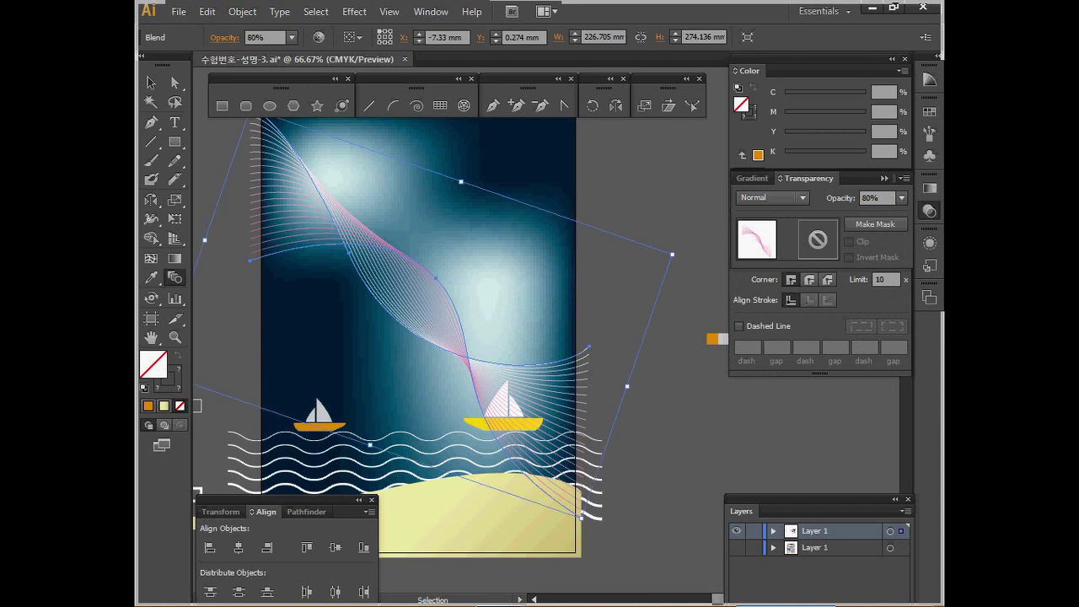
{"action": "key", "text": "ctrl+shift+a"}
{"action": "key", "text": "ctrl+s"}
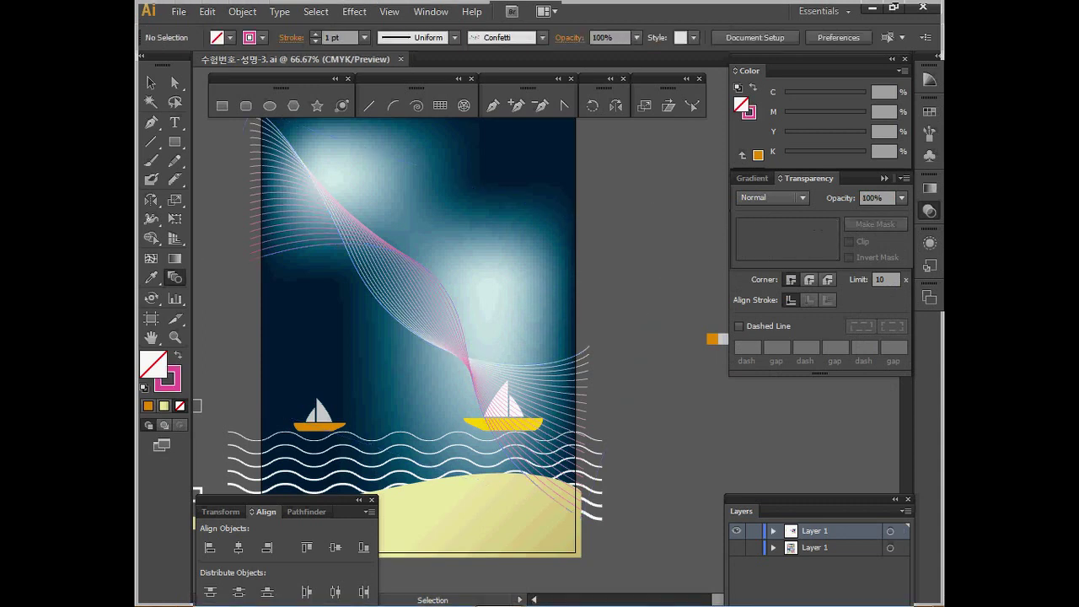
Load the Confetti brush from the Decorative_Scatter brush library, leaving the library closed.
{"action": "key", "text": "space"}
{"action": "left_click_drag", "start_coordinate": [459, 311], "coordinate": [452, 333]}
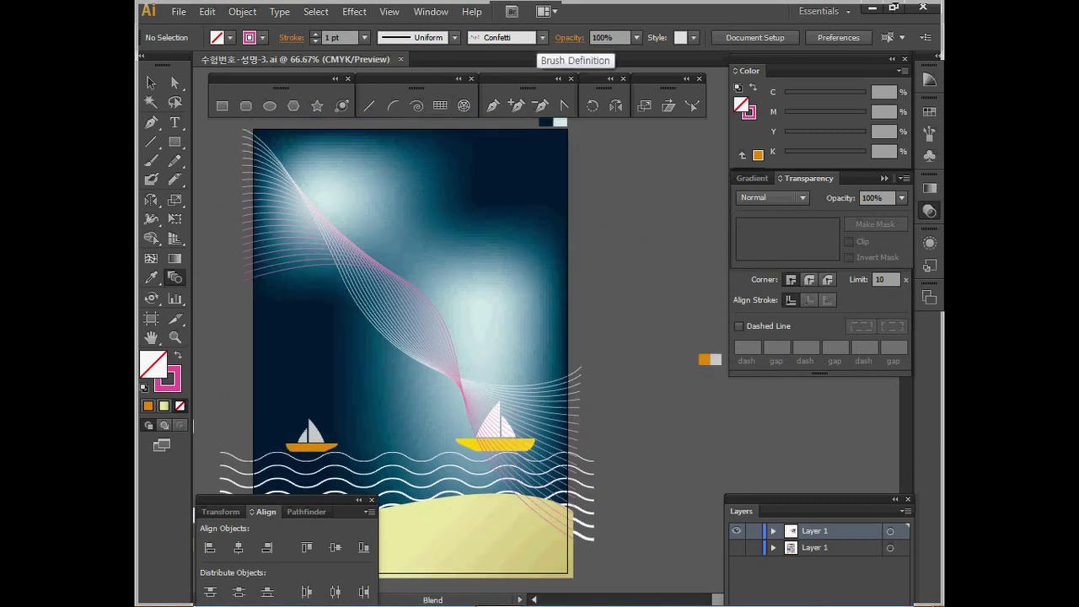
{"action": "left_click", "coordinate": [541, 37]}
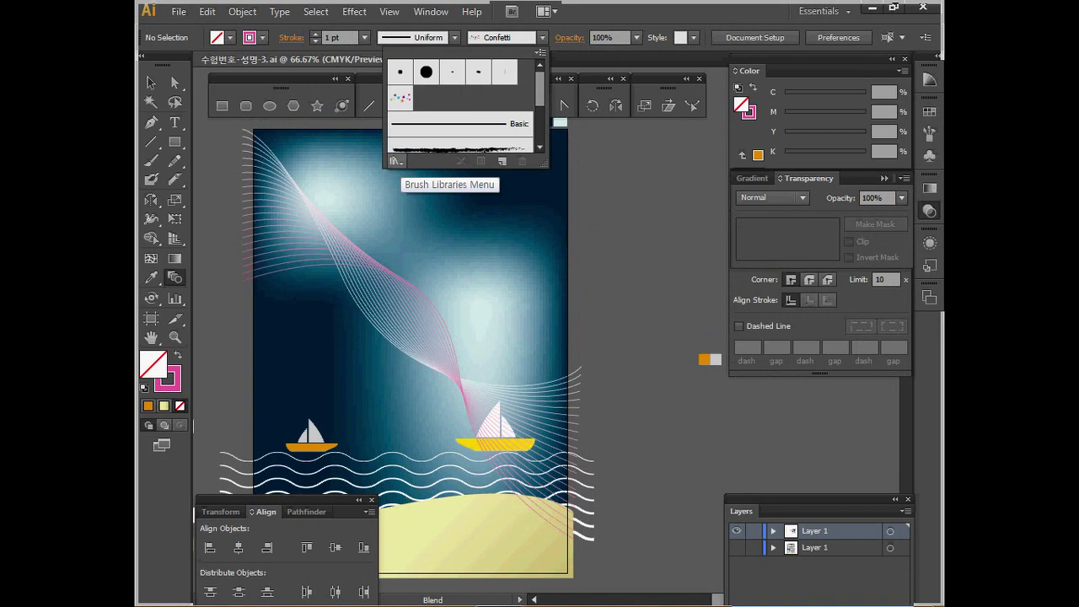
{"action": "left_click", "coordinate": [394, 160]}
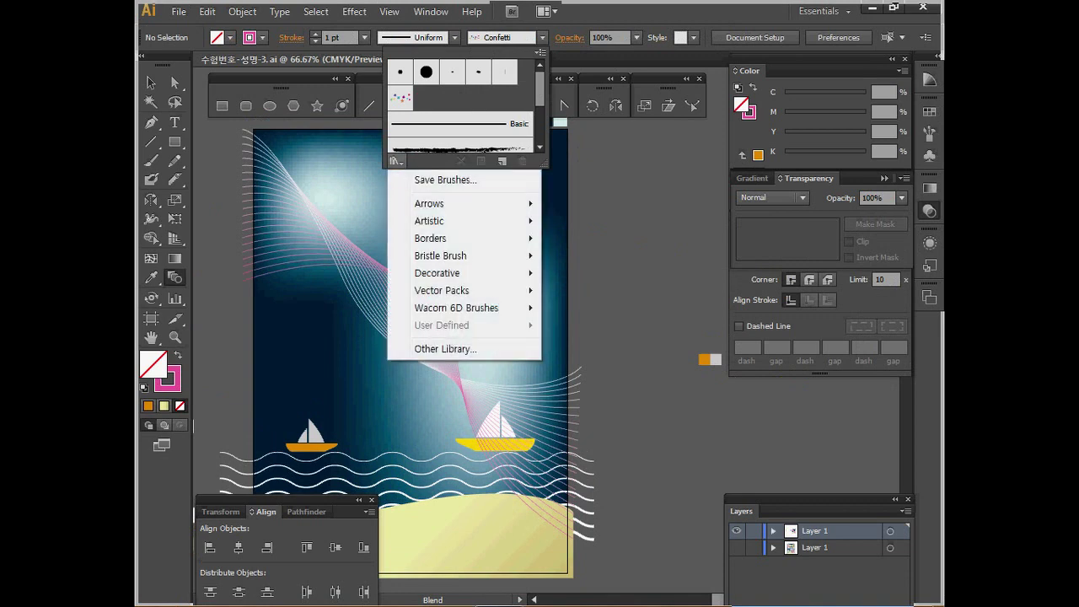
{"action": "mouse_move", "coordinate": [456, 273]}
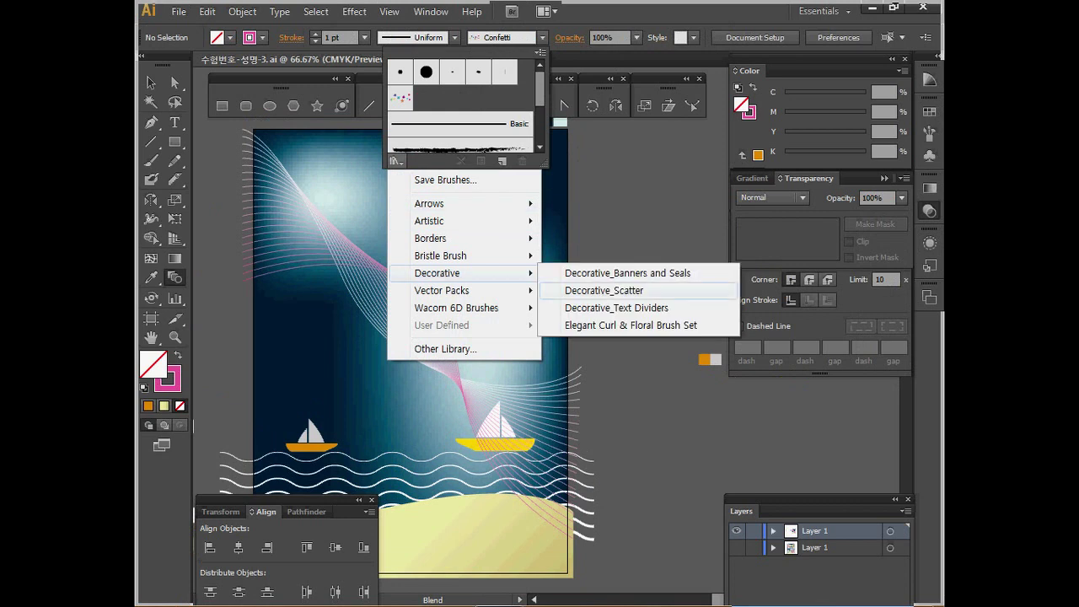
{"action": "left_click", "coordinate": [604, 290]}
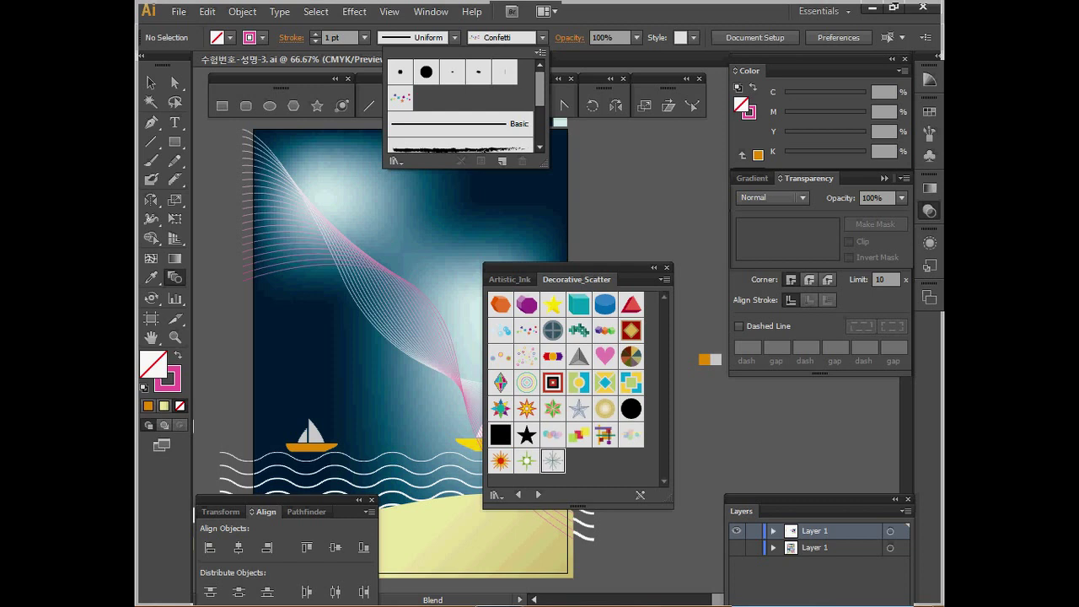
{"action": "key", "text": "Escape"}
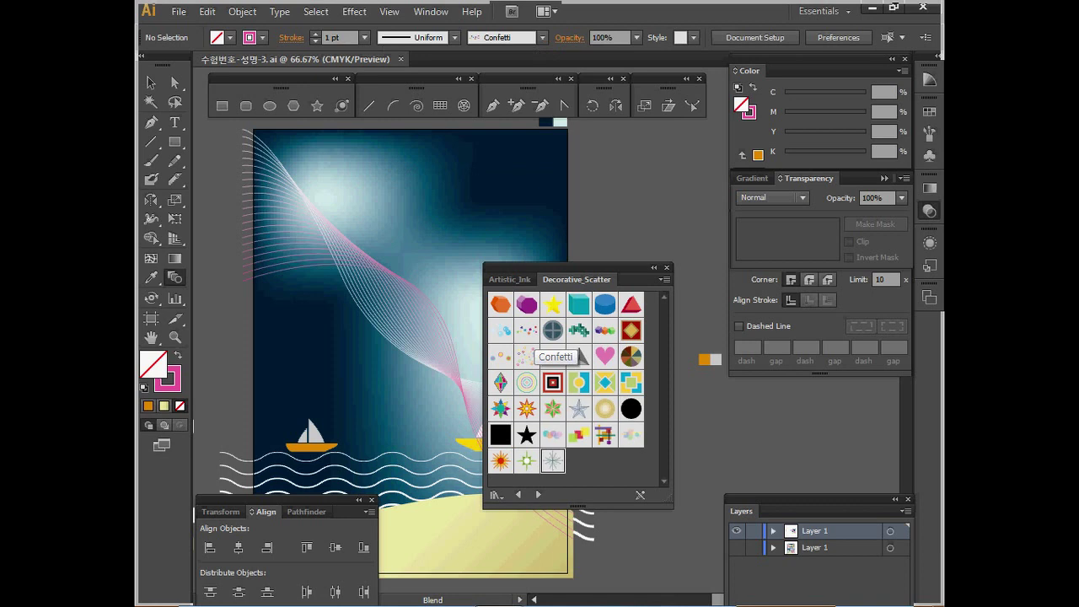
{"action": "left_click", "coordinate": [527, 330]}
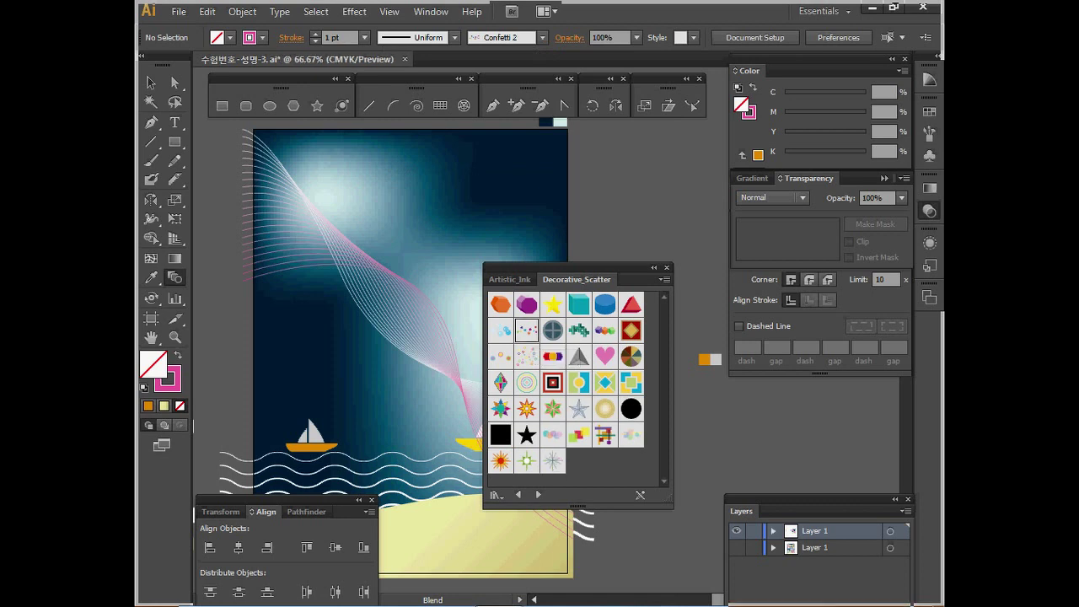
{"action": "left_click", "coordinate": [666, 267]}
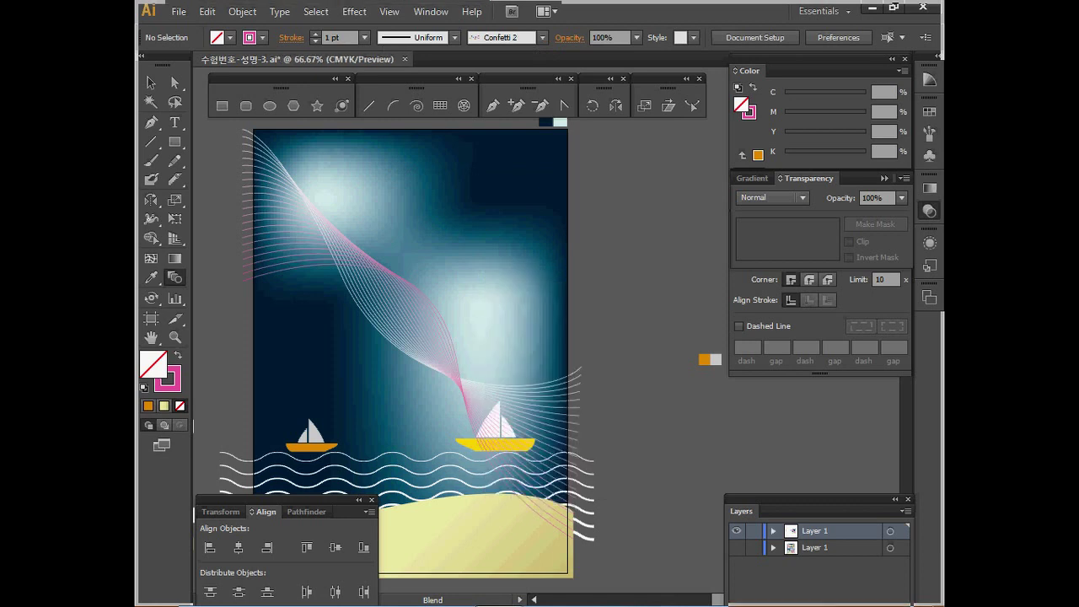
Draw a large circle overlapping the poster's upper edge and apply the Confetti brush to its outline.
{"action": "left_click", "coordinate": [270, 105]}
{"action": "key", "text": "space"}
{"action": "left_click_drag", "start_coordinate": [459, 516], "coordinate": [467, 555]}
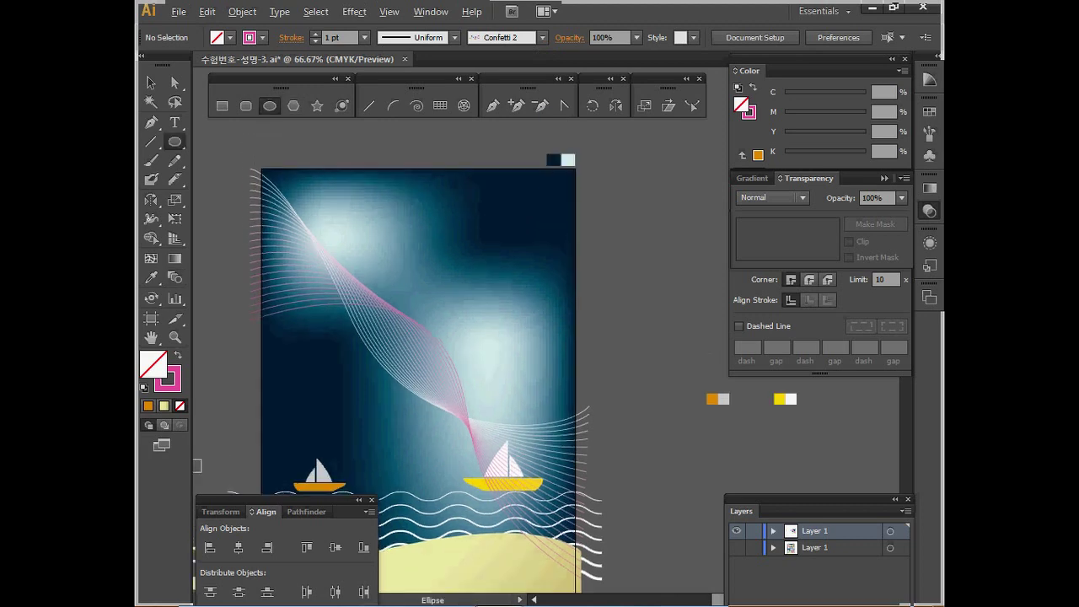
{"action": "left_click_drag", "start_coordinate": [429, 195], "coordinate": [530, 295]}
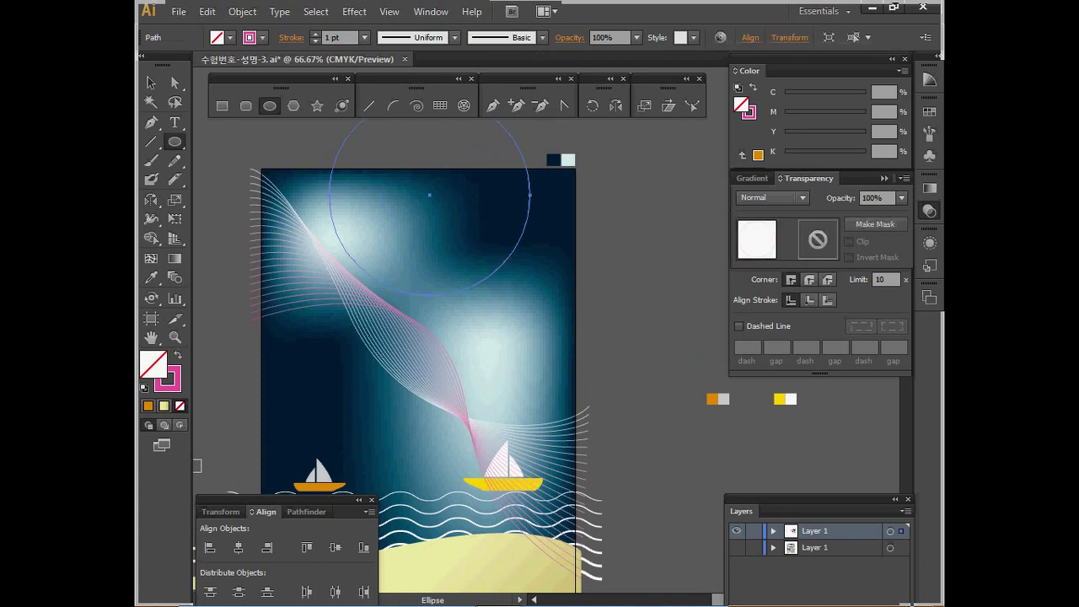
{"action": "left_click", "coordinate": [542, 37]}
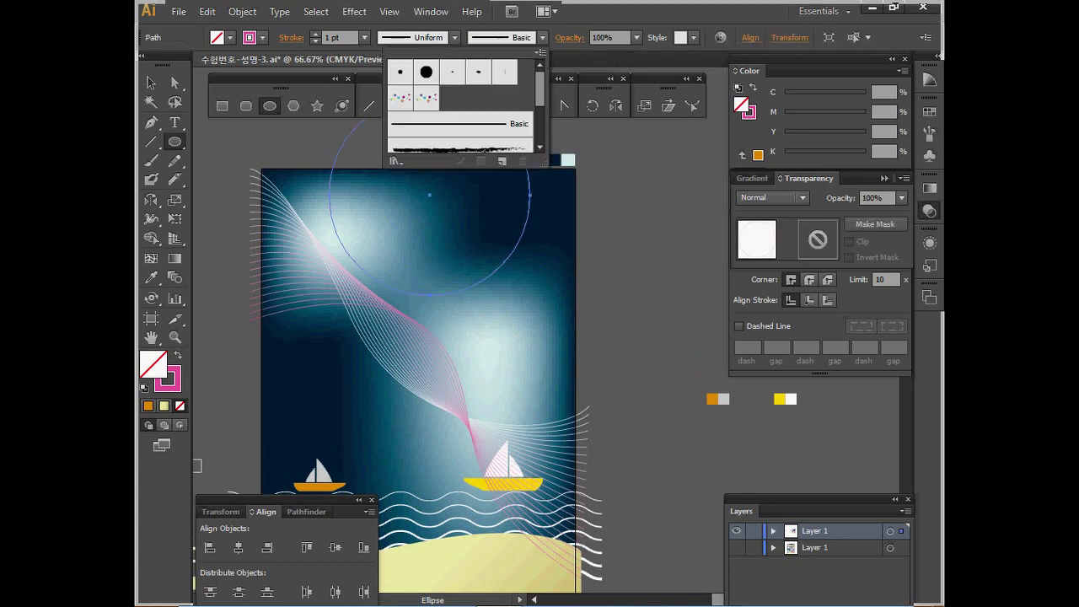
{"action": "left_click", "coordinate": [401, 99]}
{"action": "key", "text": "Escape"}
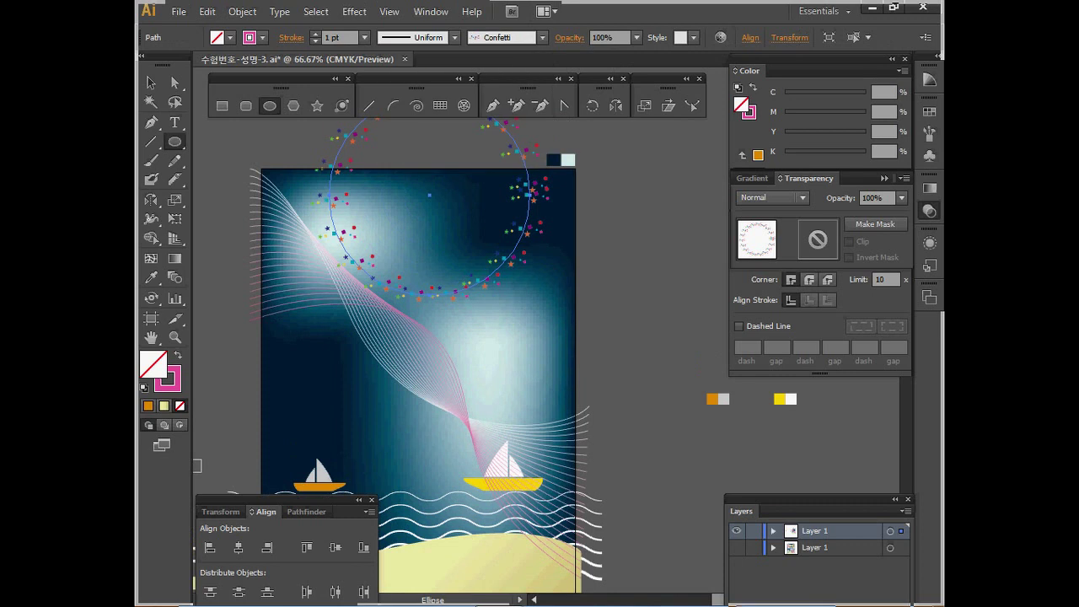
Draw a circle about 99.5 mm across around the yellow boat, apply the Confetti brush, and shift it slightly down.
{"action": "left_click_drag", "start_coordinate": [498, 424], "coordinate": [573, 498]}
{"action": "left_click", "coordinate": [506, 37]}
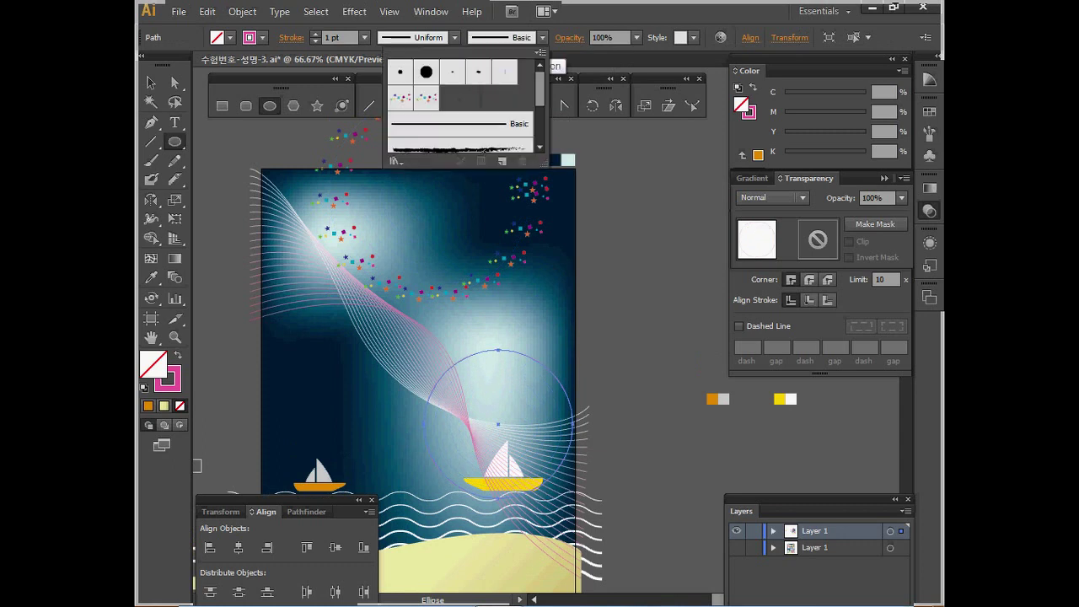
{"action": "left_click", "coordinate": [399, 98]}
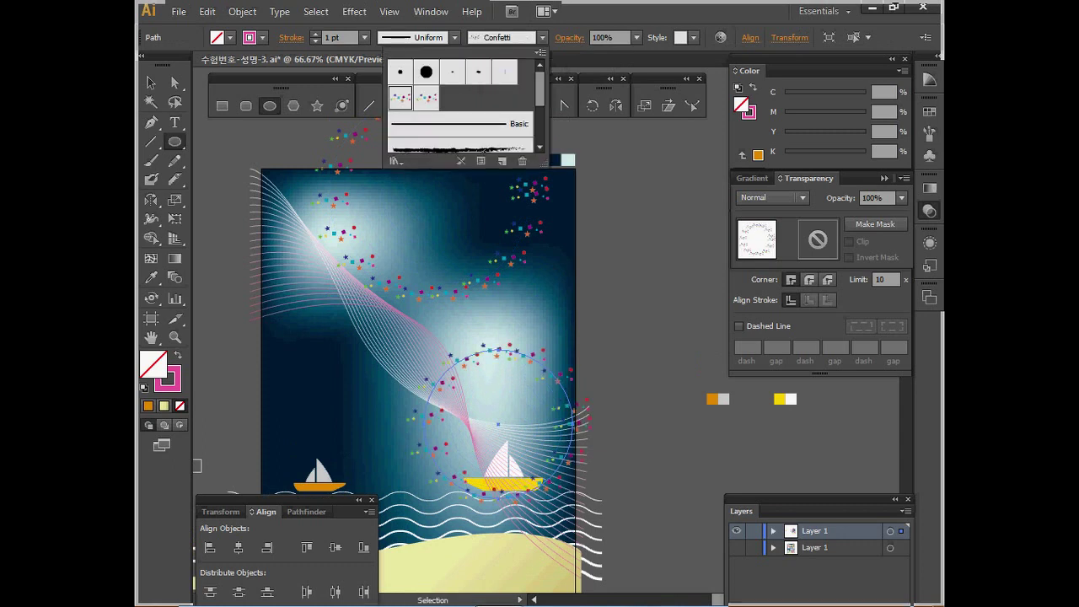
{"action": "left_click", "coordinate": [649, 278], "text": "ctrl"}
{"action": "left_click_drag", "start_coordinate": [550, 371], "coordinate": [553, 383]}
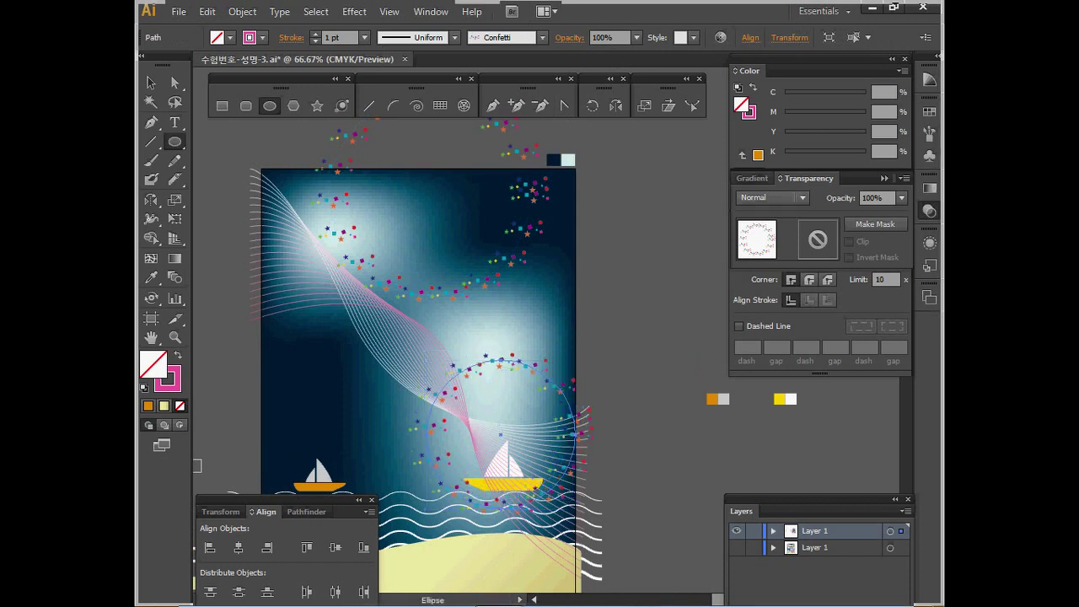
Set the smaller confetti circle's stroke weight to 0.75 pt, deselect it, and save the document.
{"action": "left_click", "coordinate": [929, 210]}
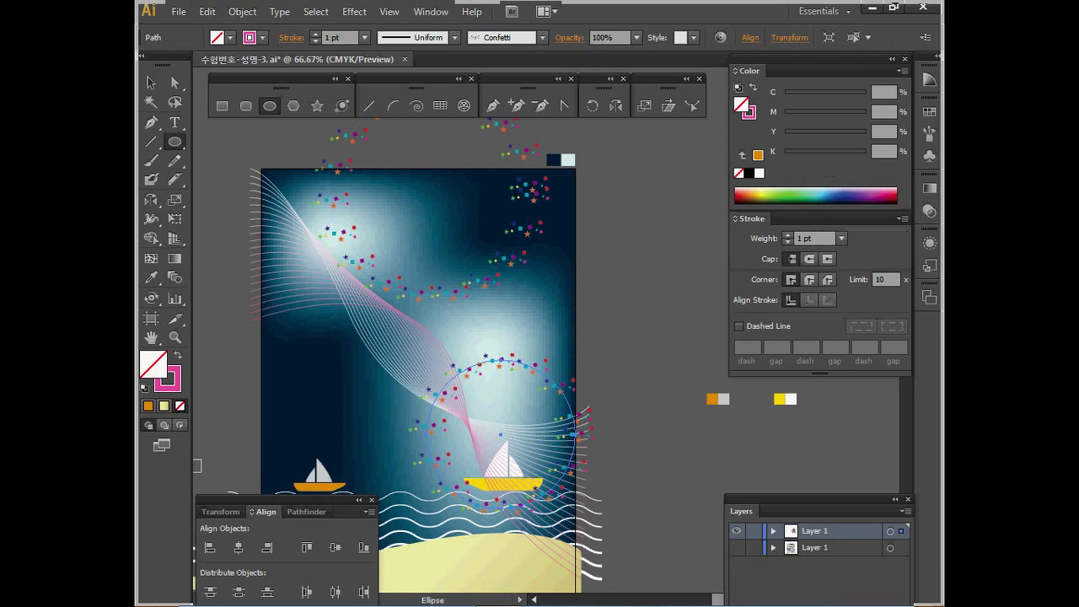
{"action": "left_click", "coordinate": [840, 238]}
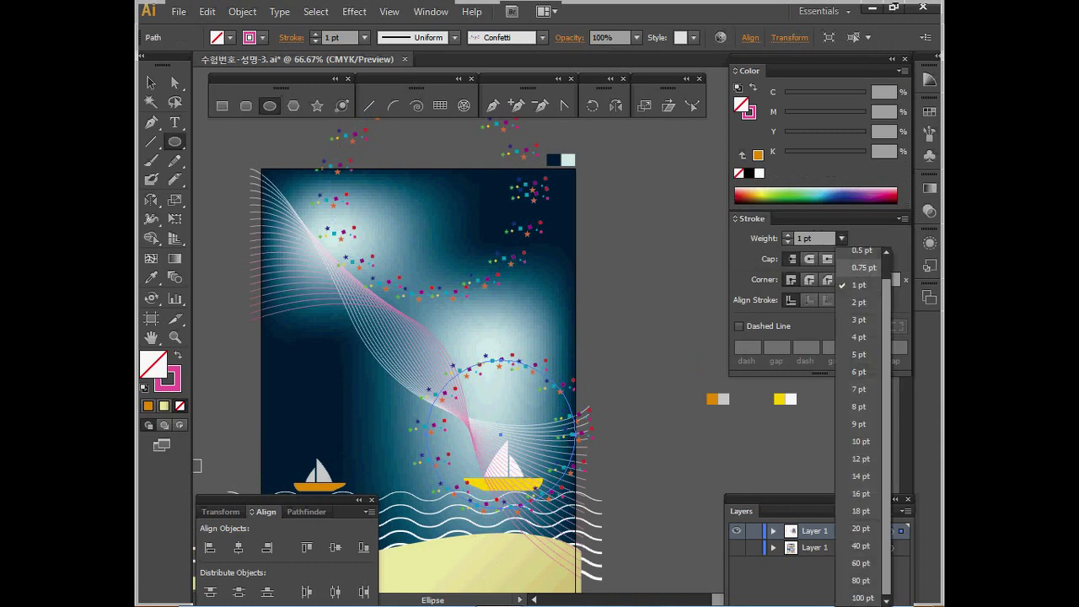
{"action": "left_click", "coordinate": [851, 267]}
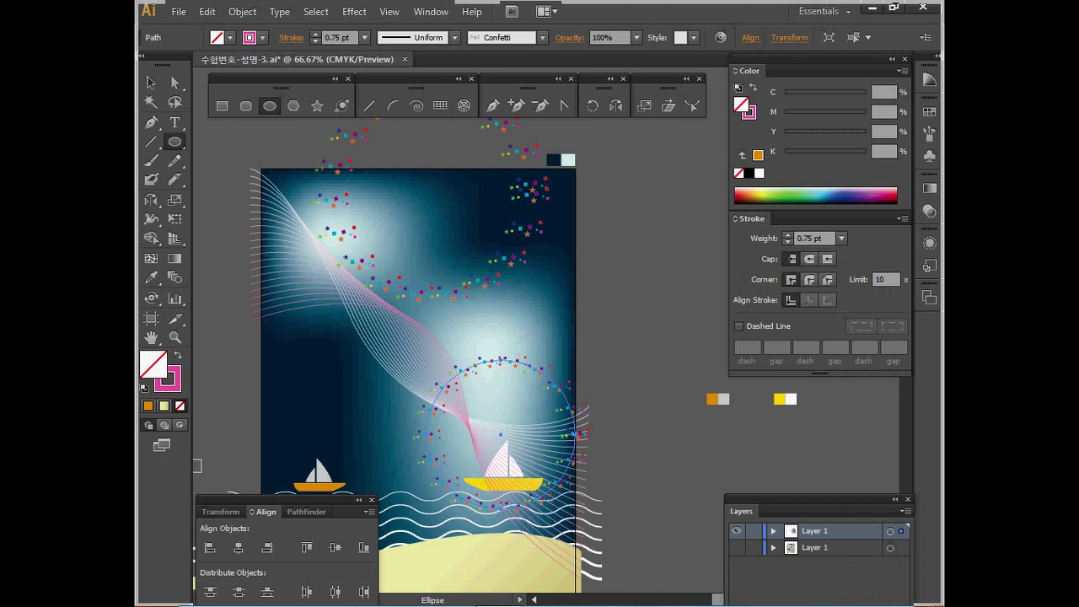
{"action": "key", "text": "ctrl+shift+a"}
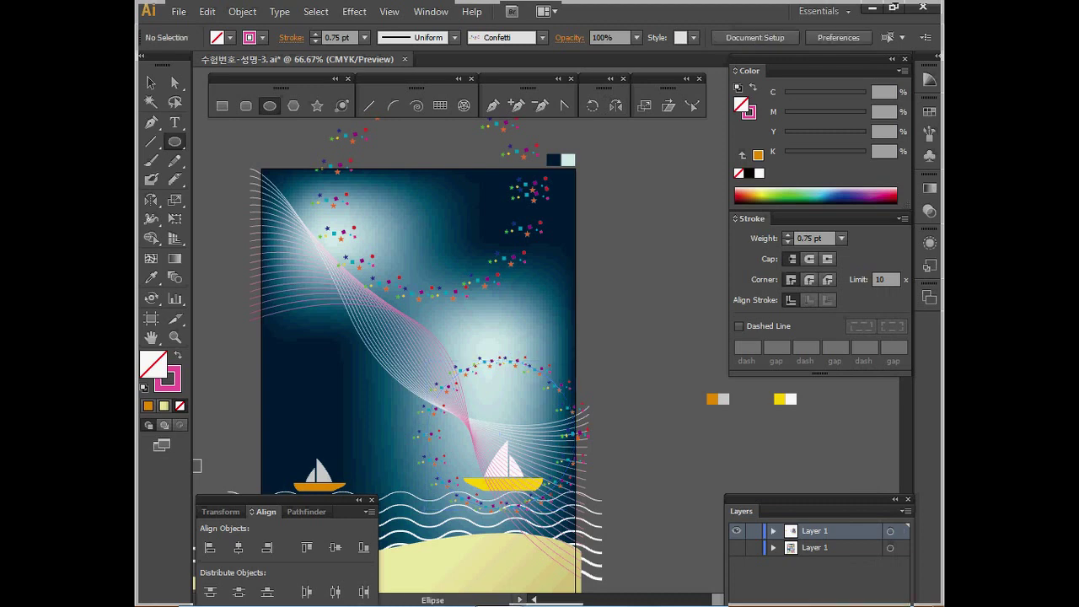
{"action": "left_click_drag", "start_coordinate": [422, 337], "coordinate": [412, 342]}
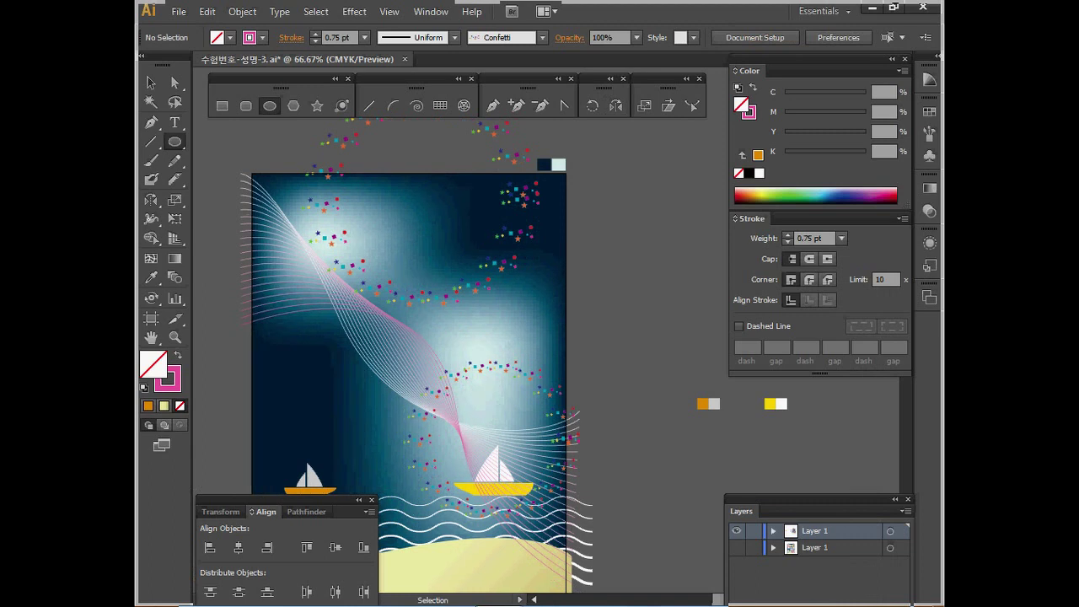
{"action": "key", "text": "ctrl+s"}
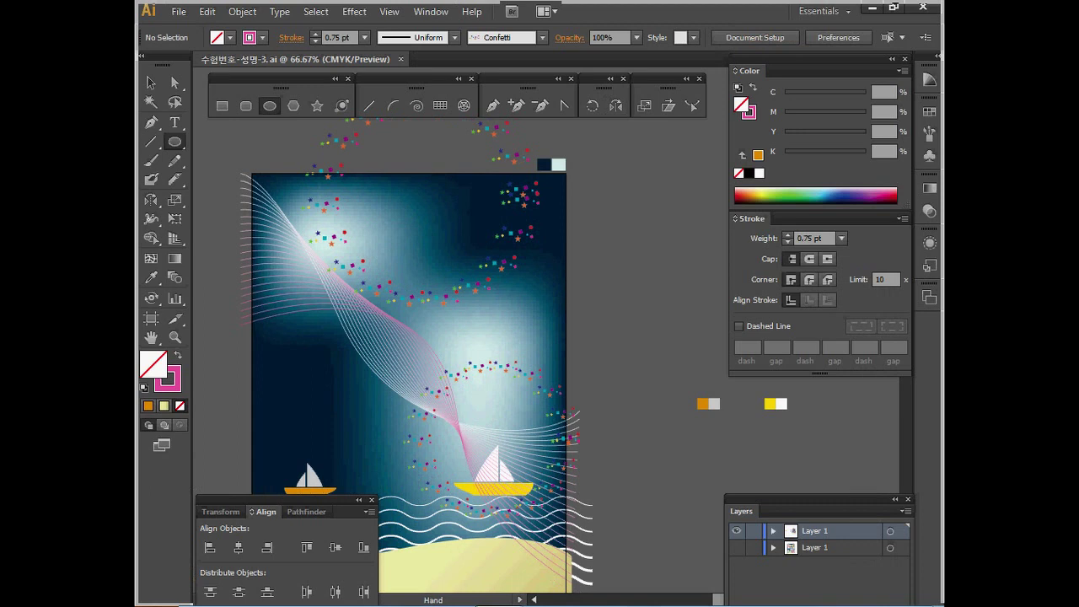
Bring the round wave logo beside the poster into view at 100% zoom, with the Ellipse tool ready.
{"action": "left_click_drag", "start_coordinate": [337, 329], "coordinate": [552, 323]}
{"action": "left_click", "coordinate": [358, 321], "text": "ctrl"}
{"action": "left_click_drag", "start_coordinate": [562, 373], "coordinate": [676, 311]}
{"action": "left_click", "coordinate": [580, 327], "text": "ctrl"}
{"action": "left_click", "coordinate": [580, 327], "text": "ctrl+alt"}
{"action": "key", "text": "l"}
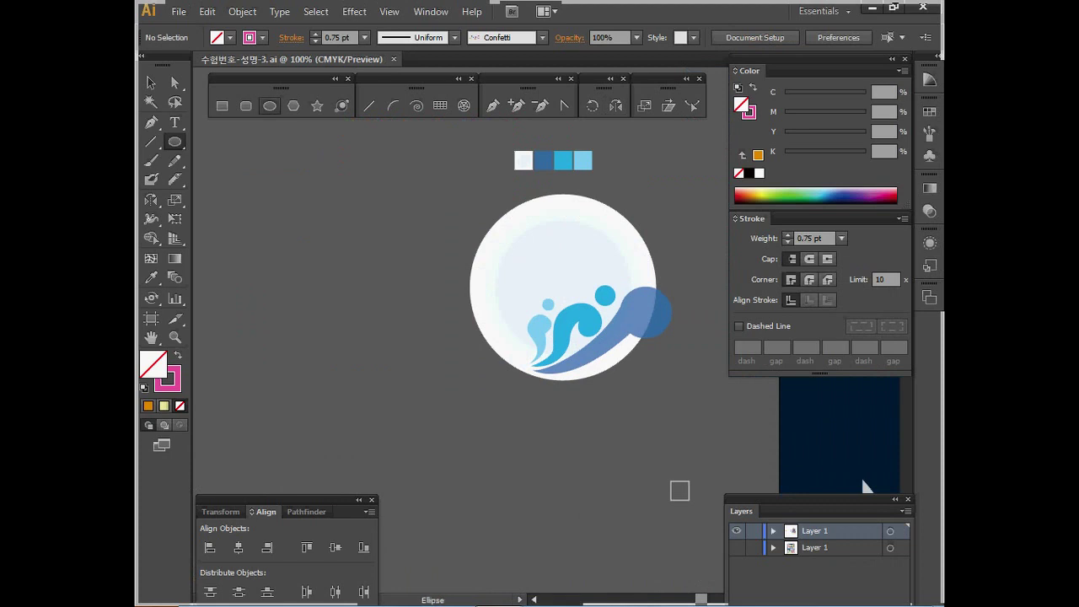
{"action": "left_click", "coordinate": [864, 486]}
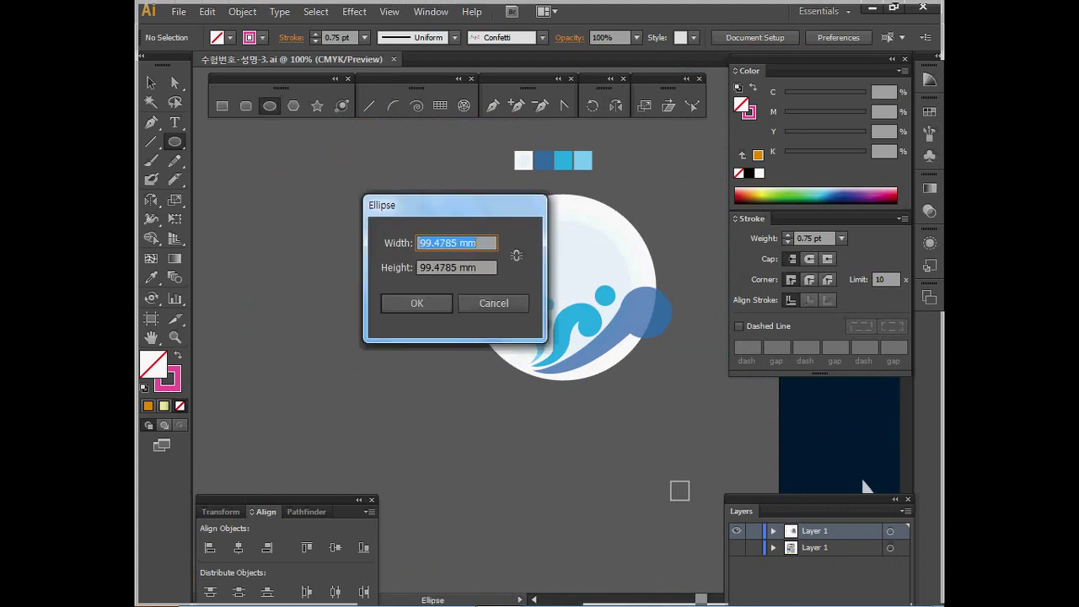
{"action": "type", "text": "83"}
{"action": "key", "text": "Tab"}
{"action": "type", "text": "7"}
{"action": "key", "text": "Return"}
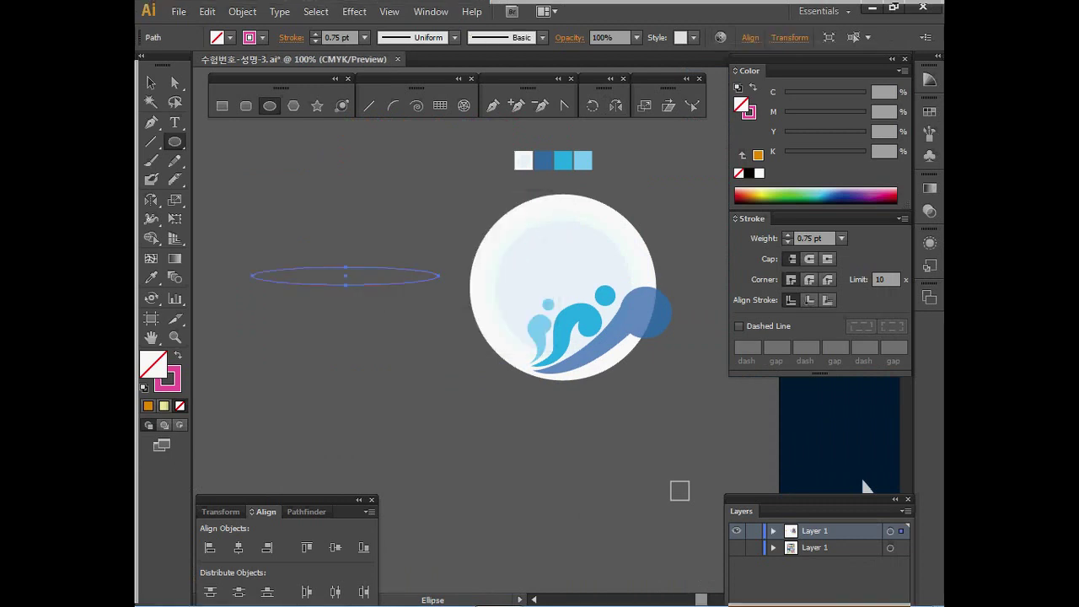
{"action": "key", "text": "ctrl+shift+a"}
Create a circle 83 mm wide and 83 mm high in the empty area beside the round wave logo.
{"action": "left_click", "coordinate": [860, 476]}
{"action": "type", "text": "83"}
{"action": "key", "text": "Tab"}
{"action": "type", "text": "83"}
{"action": "key", "text": "Return"}
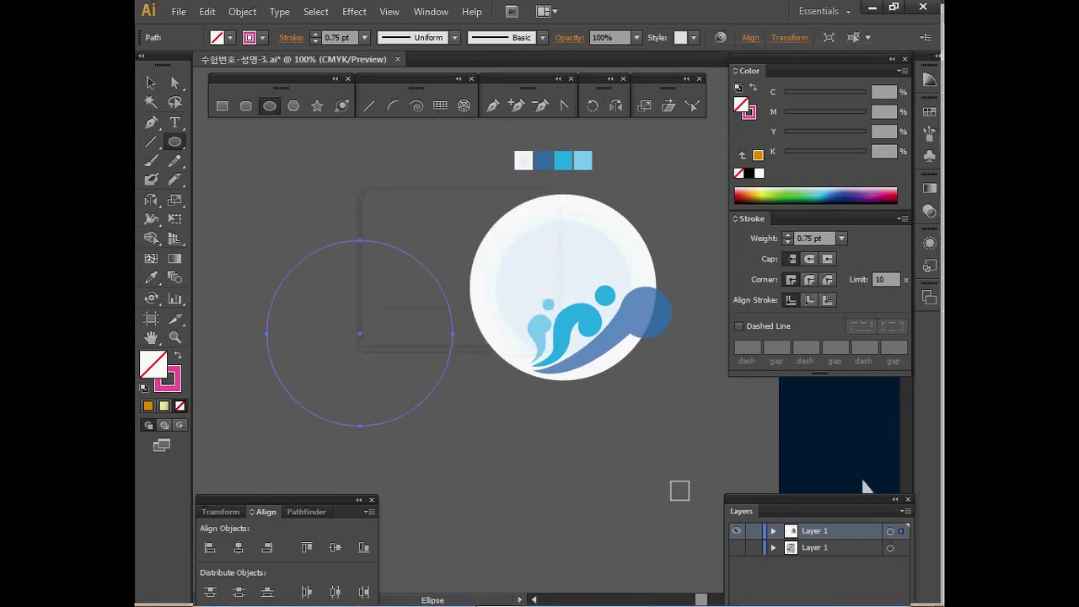
Fill the new circle with the pale radial gradient sampled from the first swatch above the logo, and move it nearly level with the logo.
{"action": "key", "text": "i"}
{"action": "left_click", "coordinate": [524, 160]}
{"action": "left_click_drag", "start_coordinate": [360, 334], "coordinate": [348, 299]}
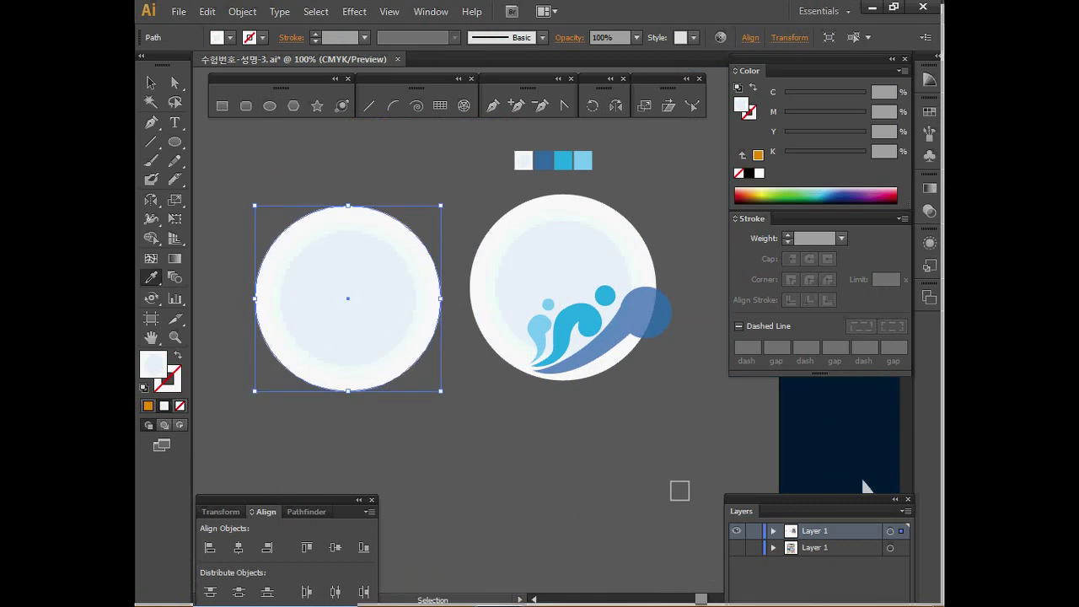
{"action": "key", "text": "ctrl+F9"}
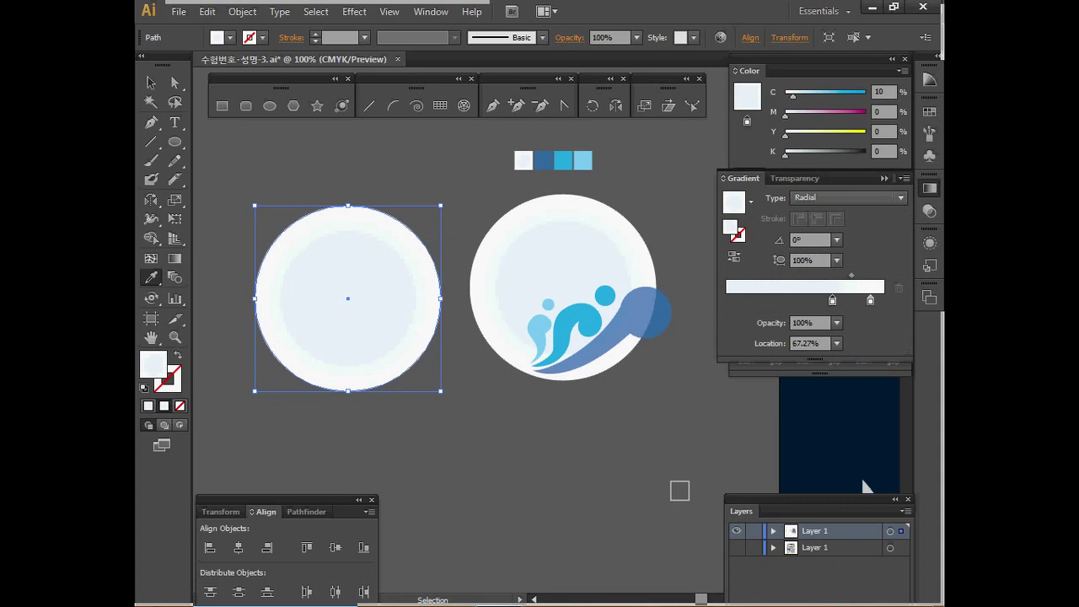
{"action": "left_click", "coordinate": [871, 300]}
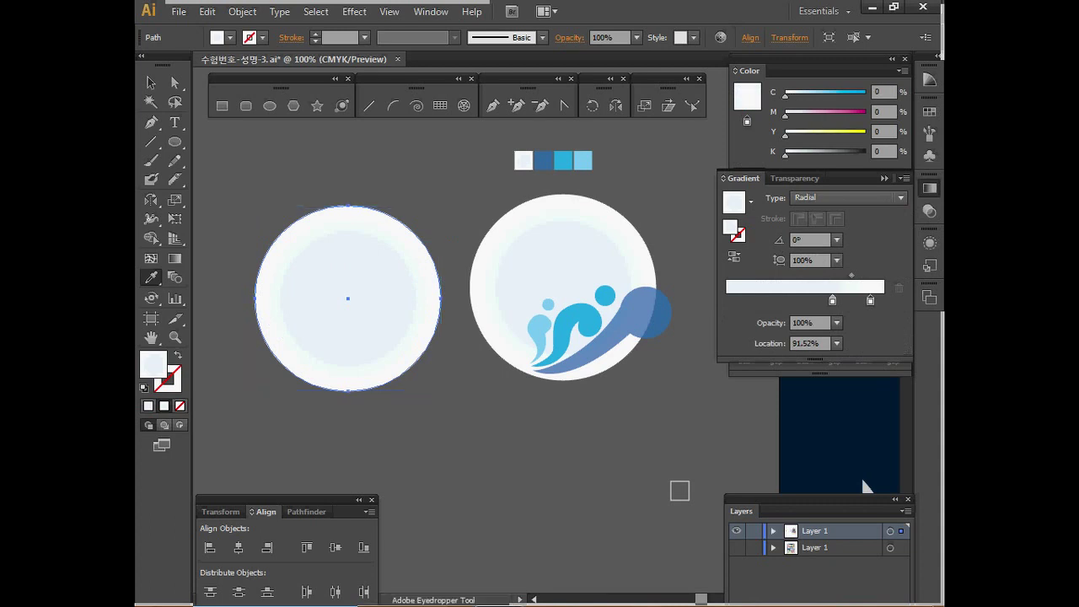
Move the gradient circle up level with the round wave logo and deselect it.
{"action": "key", "text": "ctrl+shift+a"}
{"action": "left_click_drag", "start_coordinate": [354, 294], "coordinate": [348, 288]}
{"action": "key", "text": "ctrl+shift+a"}
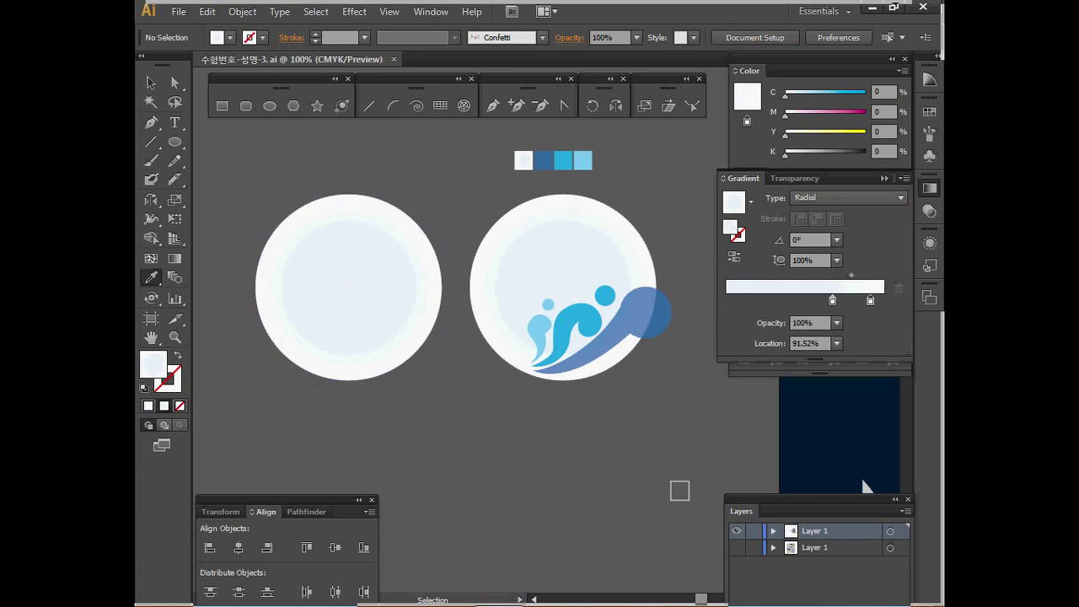
Draw a small circle with the default white fill and black stroke across the large circle's lower right edge.
{"action": "left_click", "coordinate": [144, 388]}
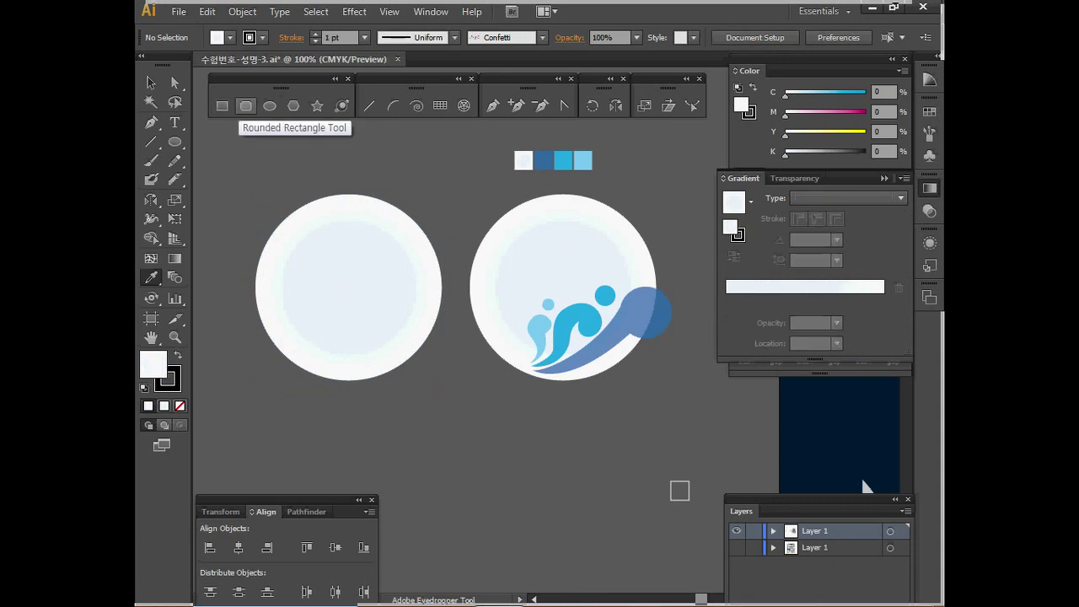
{"action": "left_click", "coordinate": [269, 105]}
{"action": "left_click_drag", "start_coordinate": [395, 277], "coordinate": [449, 332]}
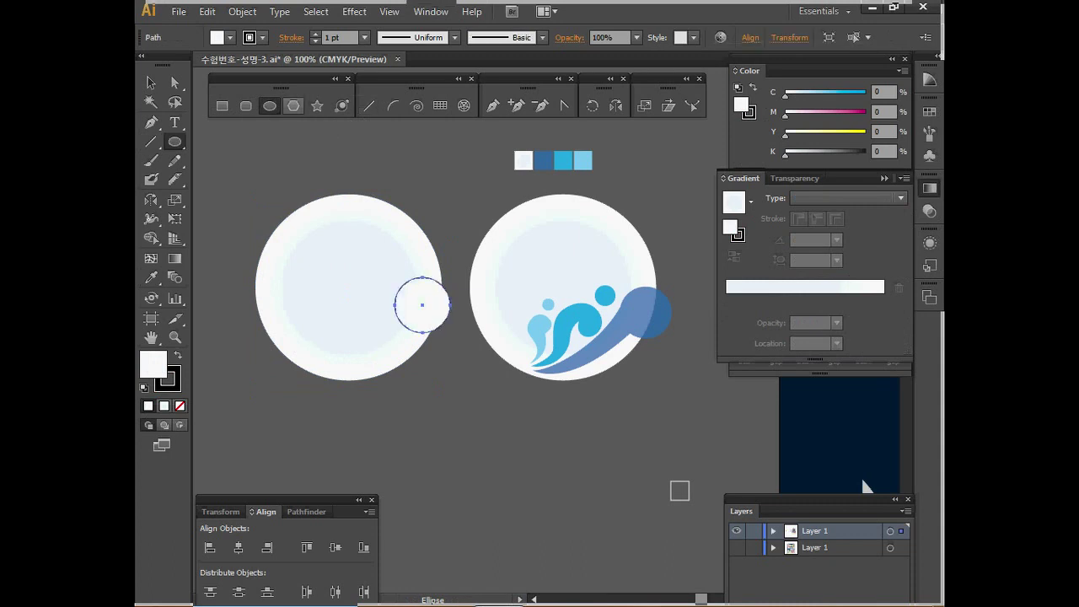
{"action": "key", "text": "ctrl+shift+a"}
Draw a closed, curved tail from the small circle to a sharp point near the large circle's lower left with the Pen tool.
{"action": "key", "text": "p"}
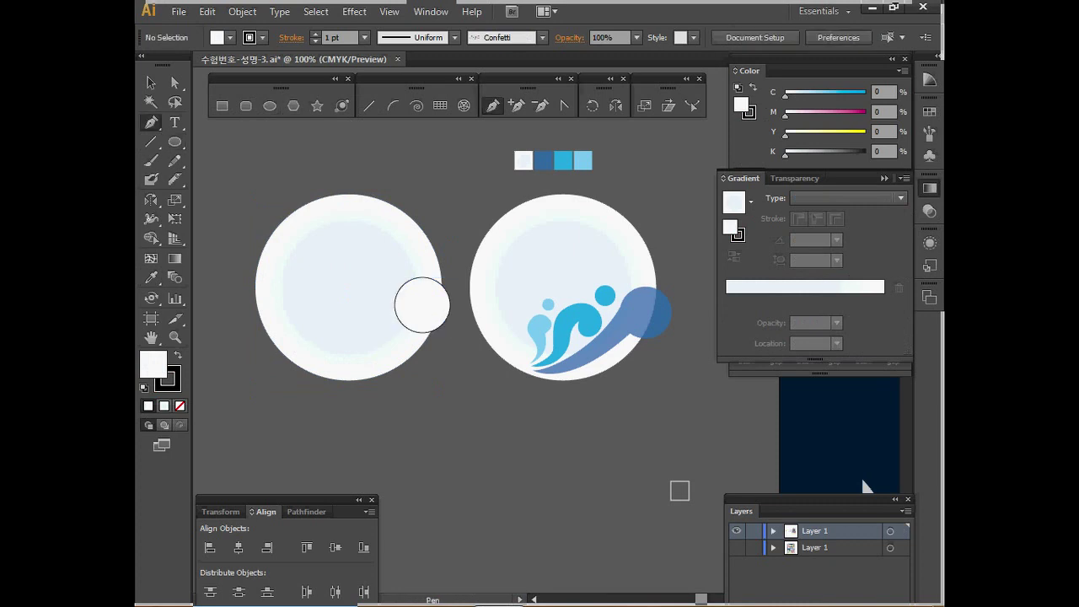
{"action": "left_click", "coordinate": [397, 308]}
{"action": "left_click_drag", "start_coordinate": [322, 362], "coordinate": [272, 367]}
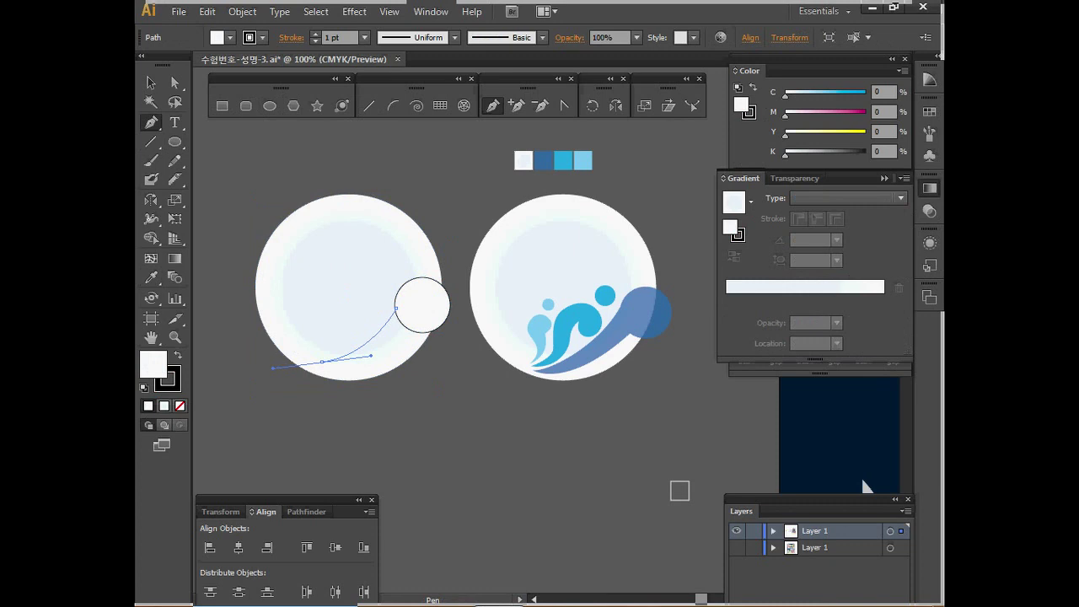
{"action": "left_click", "coordinate": [322, 361]}
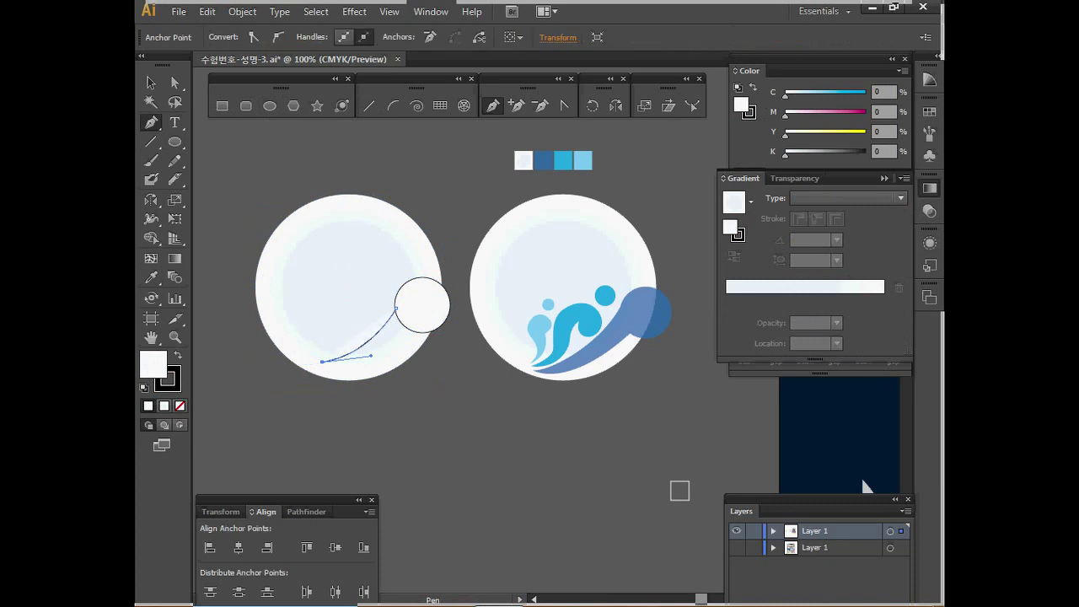
{"action": "left_click_drag", "start_coordinate": [410, 325], "coordinate": [459, 278]}
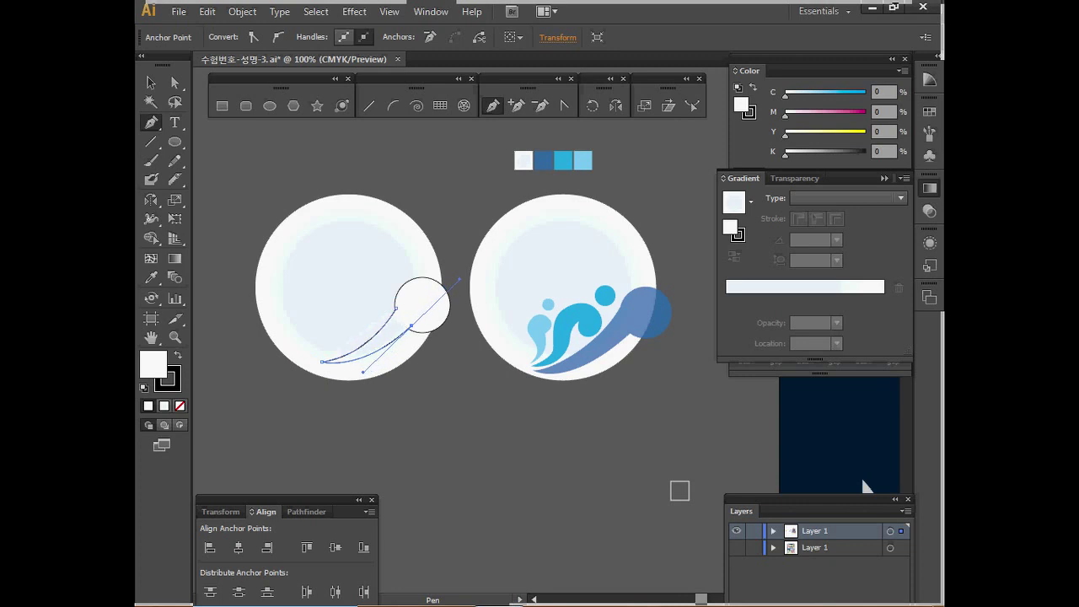
{"action": "left_click", "coordinate": [410, 325]}
{"action": "key", "text": "ctrl"}
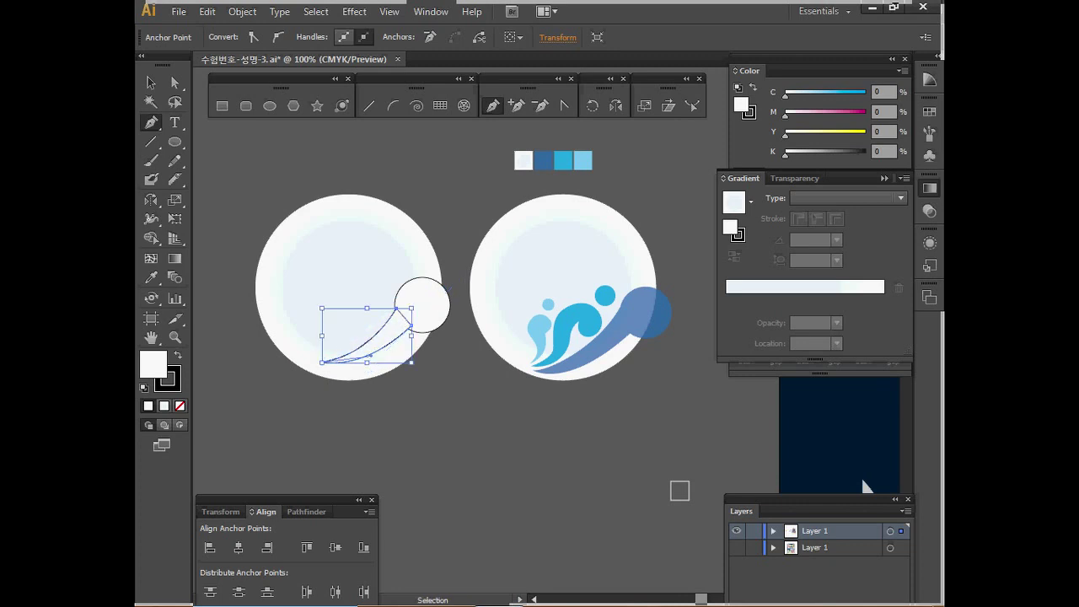
Adjust the direction handle of the tail's lower curve to bow it slightly further outward.
{"action": "key", "text": "a"}
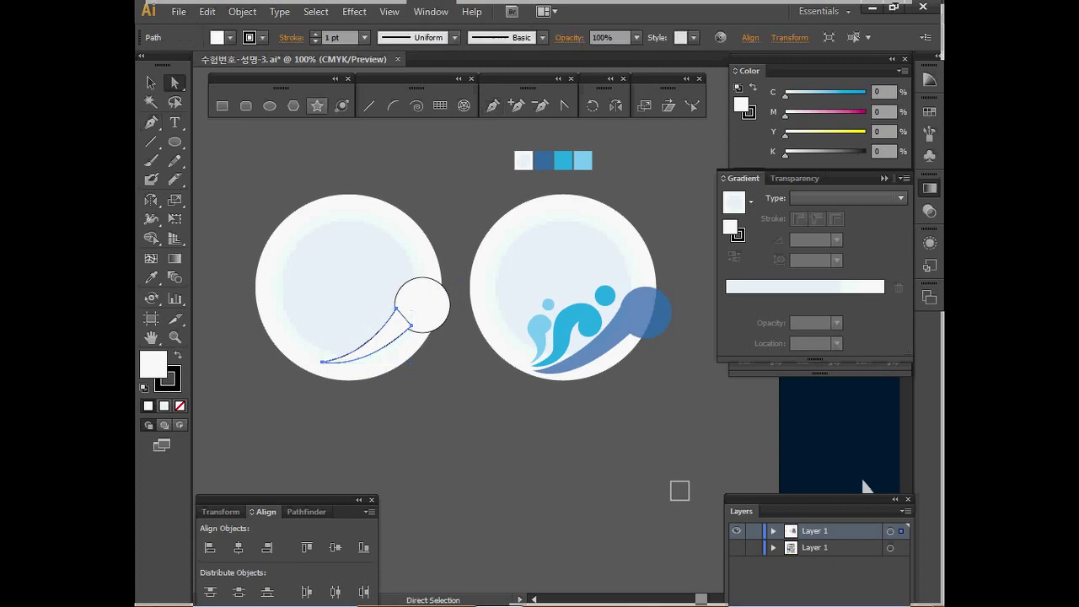
{"action": "left_click", "coordinate": [322, 361]}
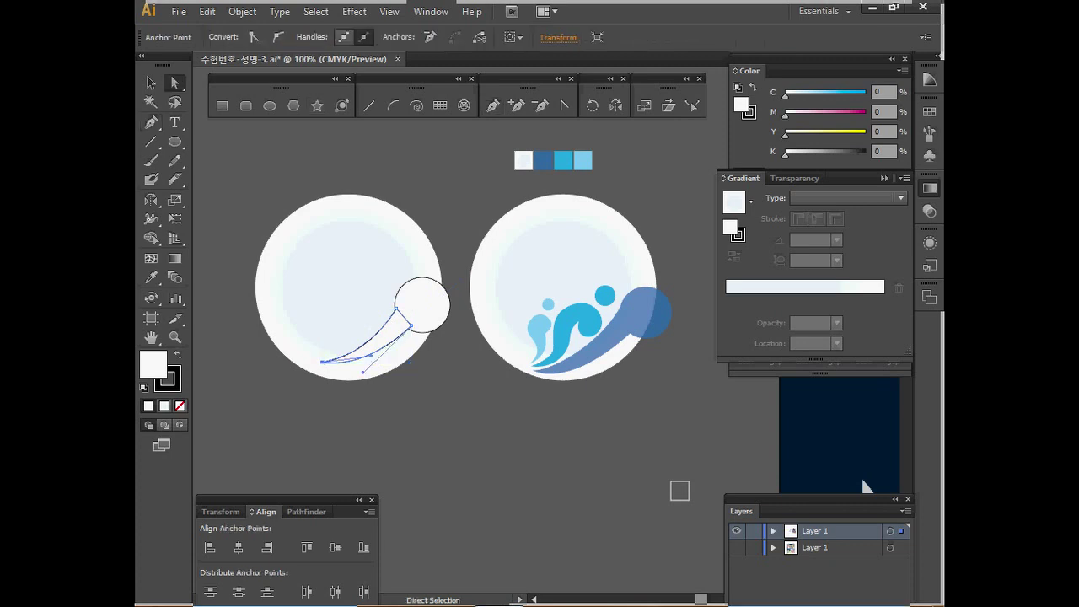
{"action": "left_click_drag", "start_coordinate": [363, 372], "coordinate": [365, 375]}
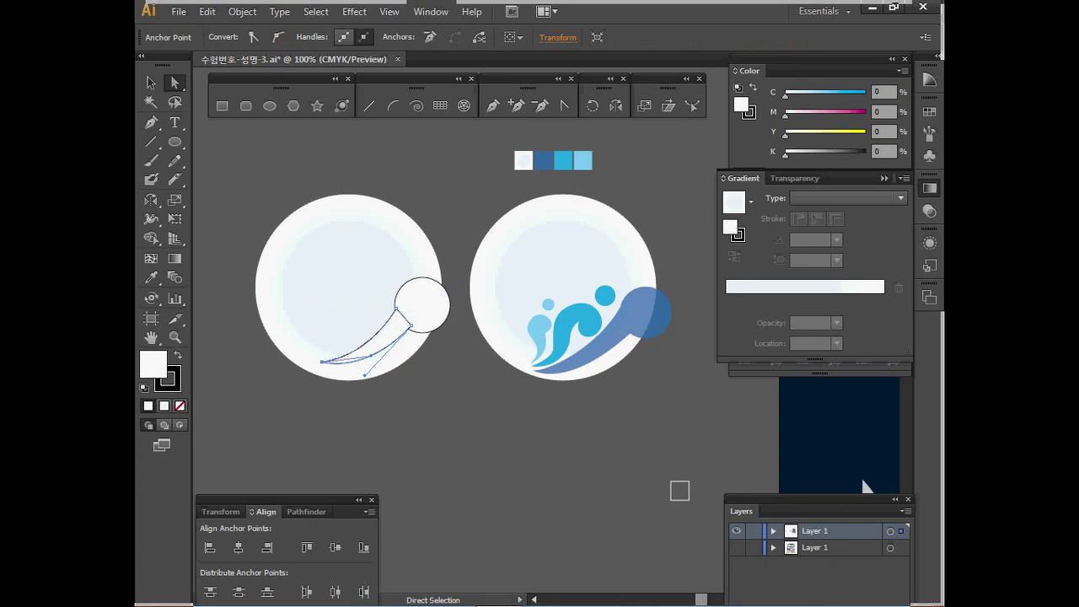
{"action": "left_click", "coordinate": [396, 309]}
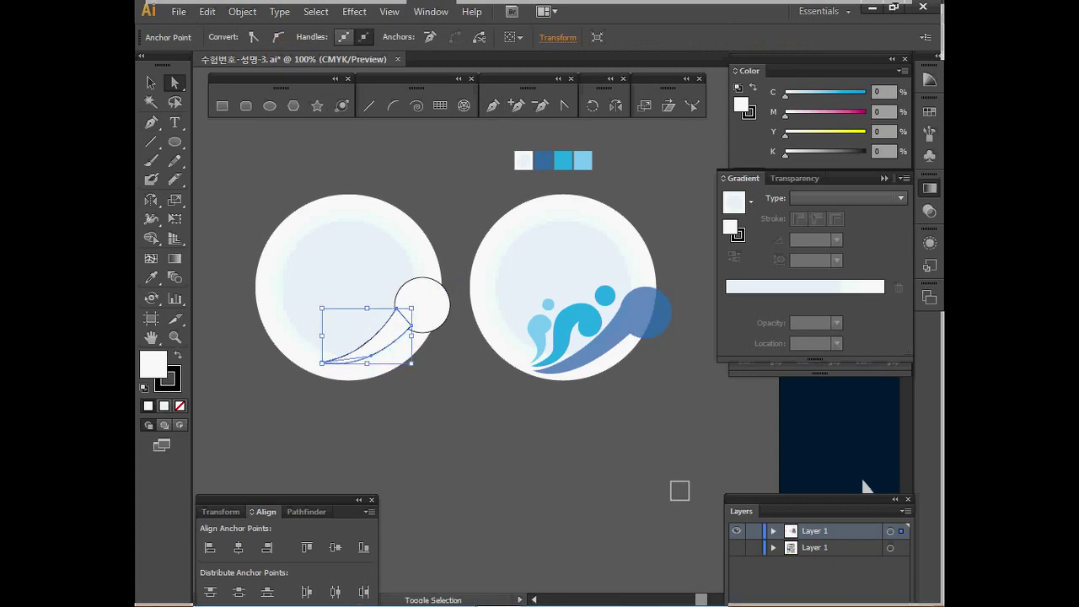
Unite the tail and small circle into one shape, and apply the dark blue swatch's appearance sampled from above the logo.
{"action": "left_click", "coordinate": [423, 305], "text": "ctrl+shift"}
{"action": "key", "text": "ctrl+shift+F9"}
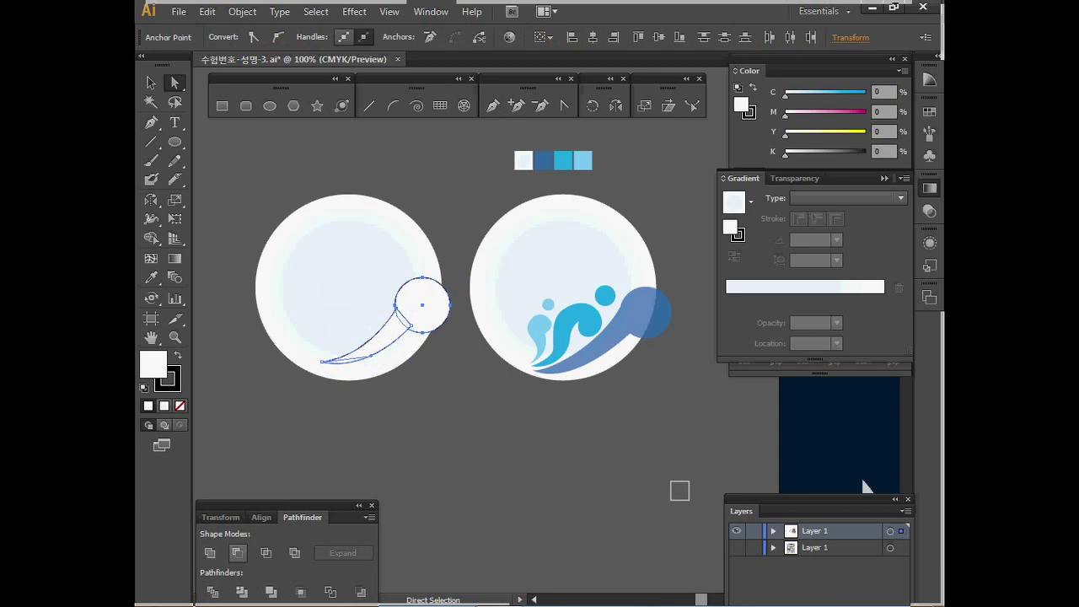
{"action": "left_click", "coordinate": [210, 553]}
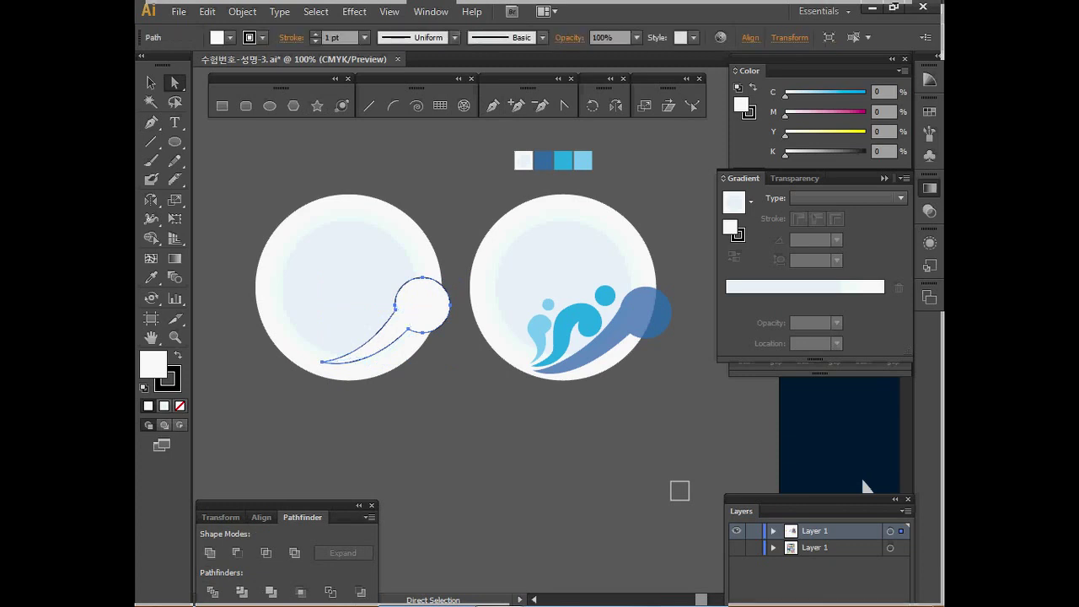
{"action": "key", "text": "i"}
{"action": "left_click", "coordinate": [544, 160]}
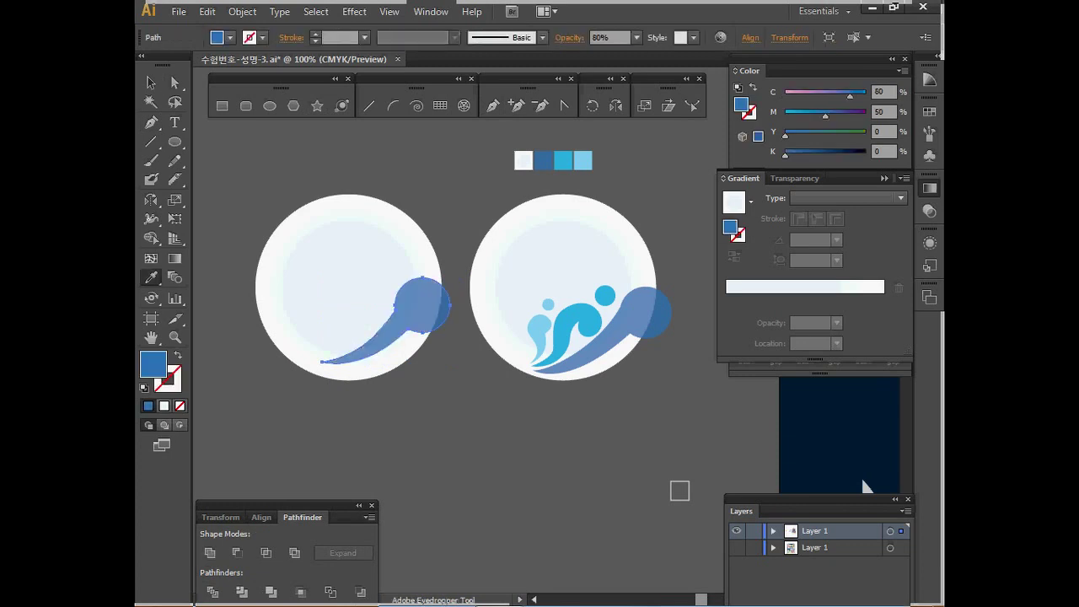
Check the opacity of the blue wave shape, and select the reference logo's parts in turn to examine their fills.
{"action": "left_click", "coordinate": [930, 211]}
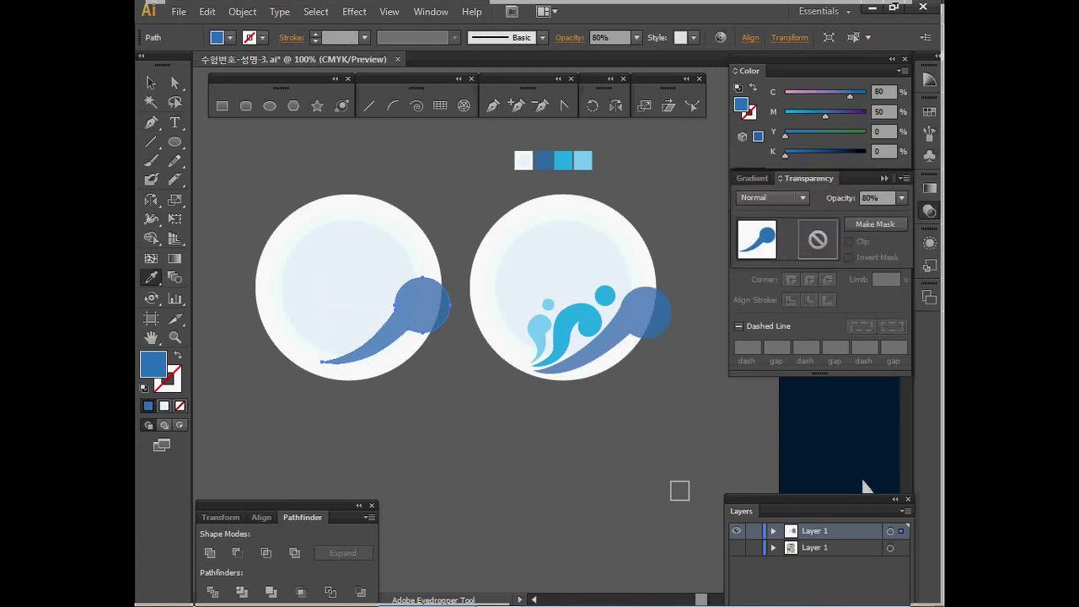
{"action": "left_click", "coordinate": [901, 198]}
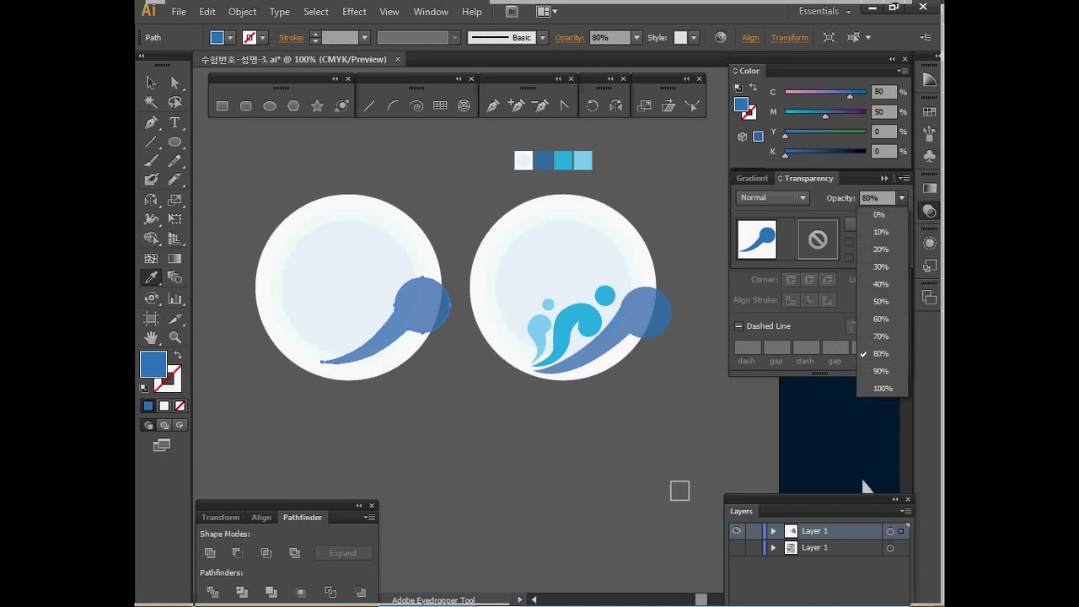
{"action": "left_click", "coordinate": [901, 198]}
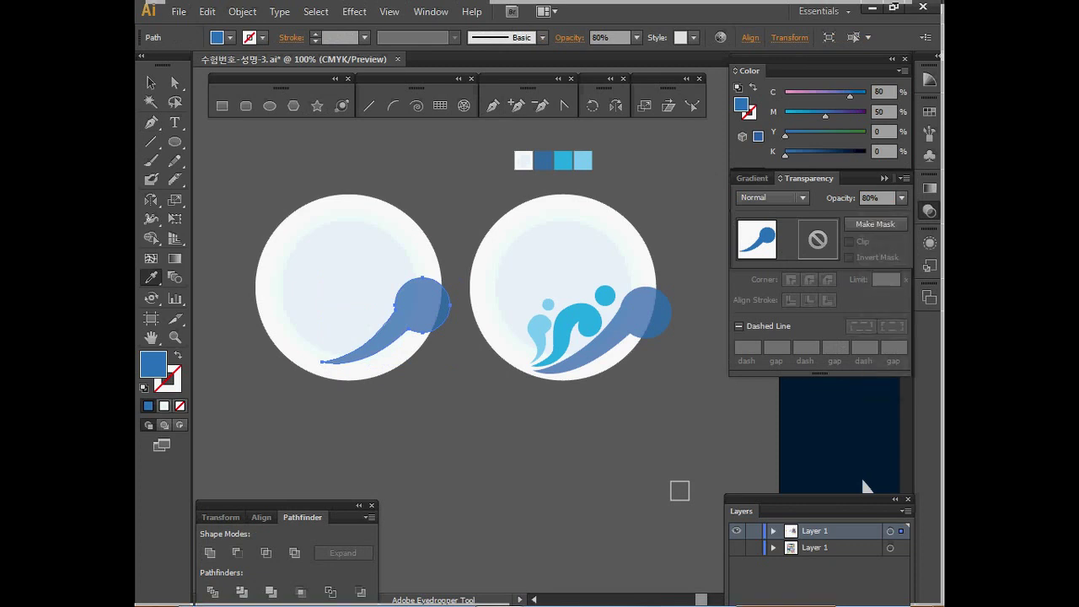
{"action": "key", "text": "ctrl+shift+a"}
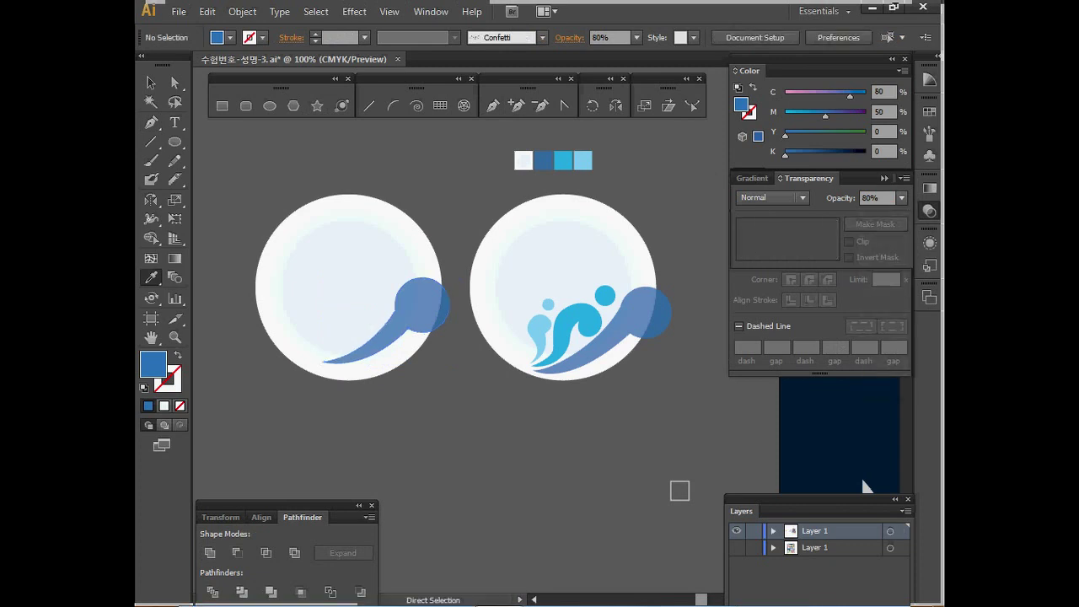
{"action": "left_click", "coordinate": [576, 316], "text": "ctrl"}
{"action": "left_click", "coordinate": [563, 253], "text": "ctrl"}
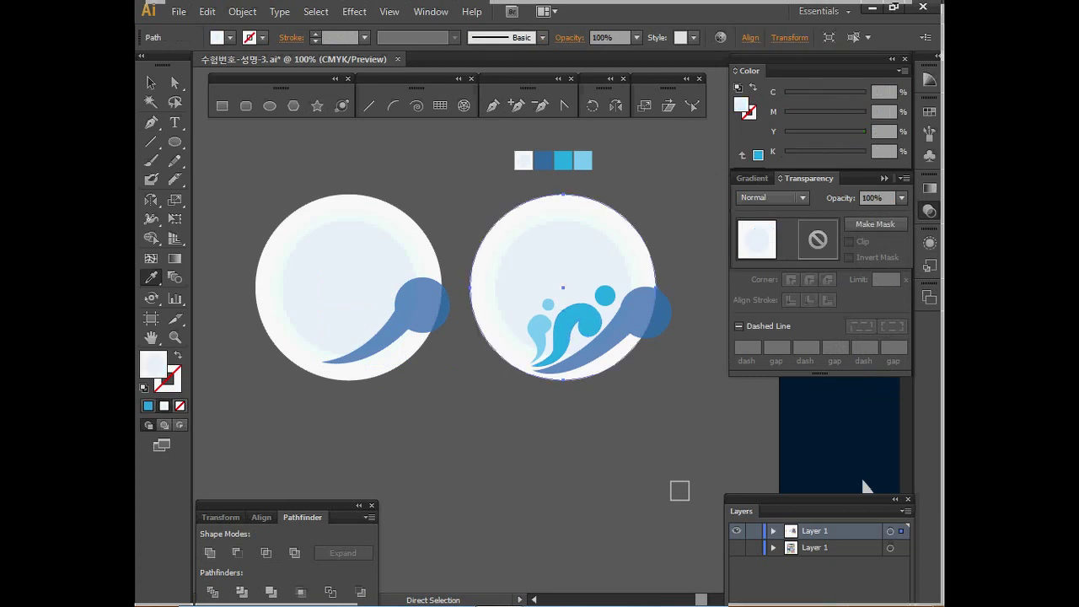
{"action": "key", "text": "ctrl+alt+bracketright"}
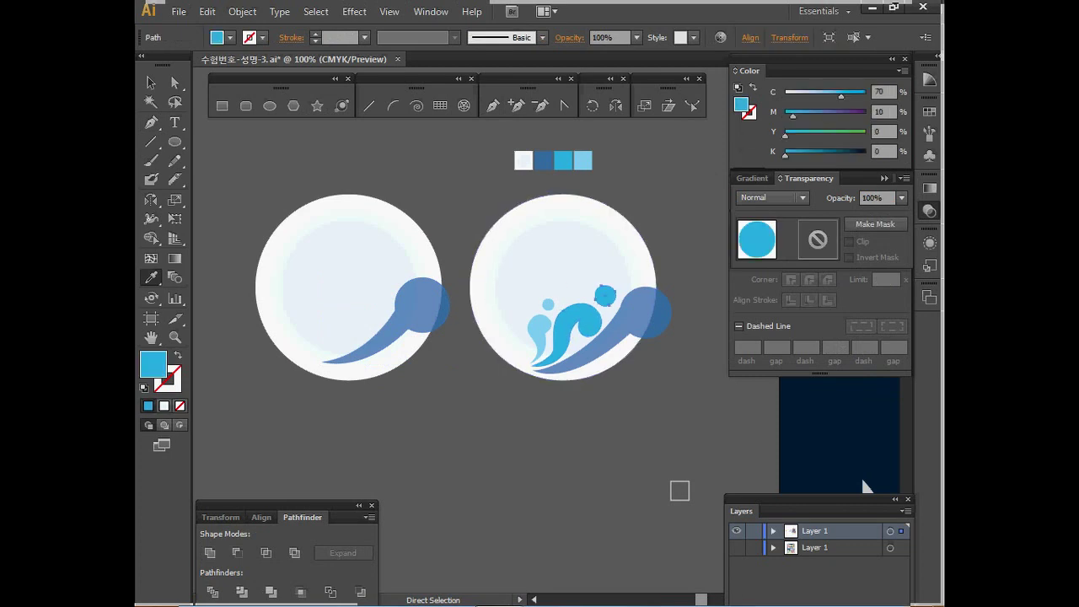
{"action": "key", "text": "ctrl+alt+bracketright"}
Delete the practice circle and wave, the colour swatches above the logo, and the reference wave logo.
{"action": "key", "text": "v"}
{"action": "left_click_drag", "start_coordinate": [326, 167], "coordinate": [274, 341]}
{"action": "key", "text": "Delete"}
{"action": "left_click_drag", "start_coordinate": [475, 140], "coordinate": [637, 174]}
{"action": "key", "text": "Delete"}
{"action": "left_click_drag", "start_coordinate": [457, 185], "coordinate": [689, 413]}
{"action": "key", "text": "Delete"}
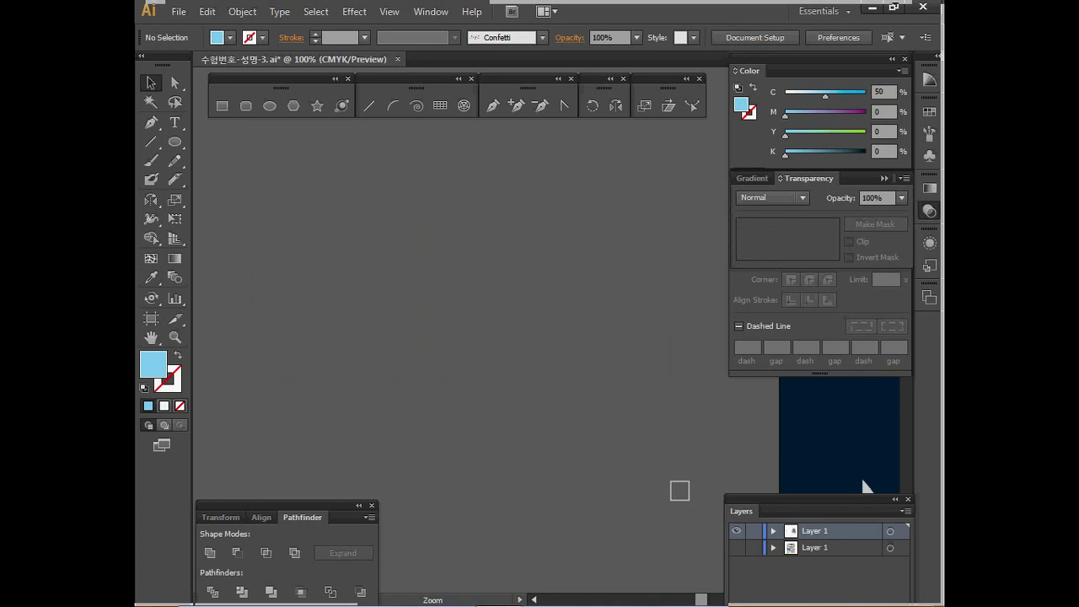
Restore the deleted wave logo in Outline view, and cut and paste it onto the poster.
{"action": "key", "text": "ctrl+minus"}
{"action": "key", "text": "ctrl+minus"}
{"action": "left_click", "coordinate": [481, 316], "text": "ctrl"}
{"action": "left_click_drag", "start_coordinate": [481, 316], "coordinate": [401, 327]}
{"action": "key", "text": "ctrl+y"}
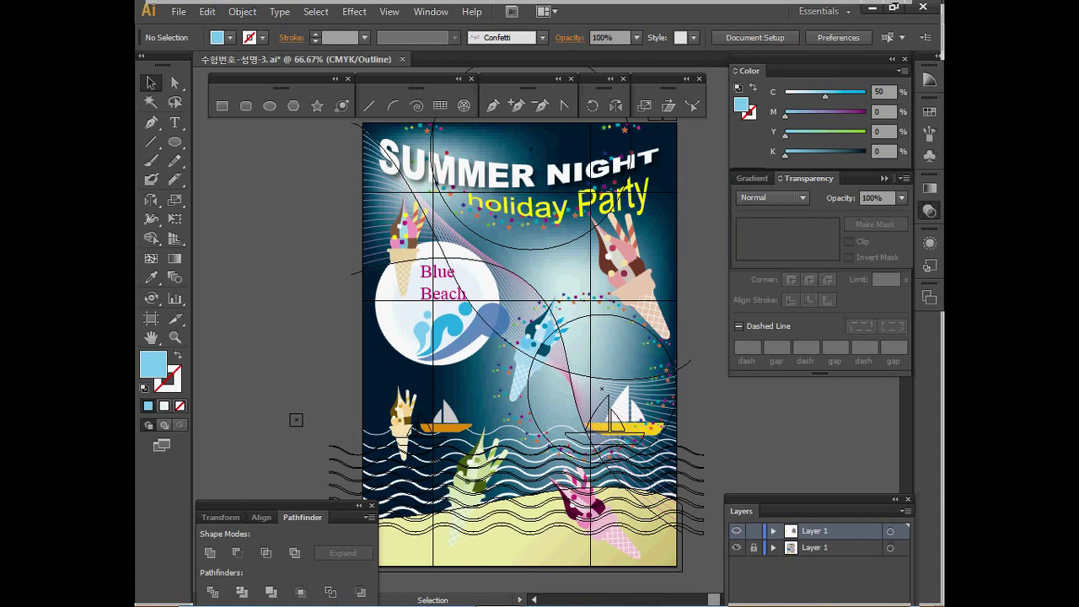
{"action": "key", "text": "ctrl+z"}
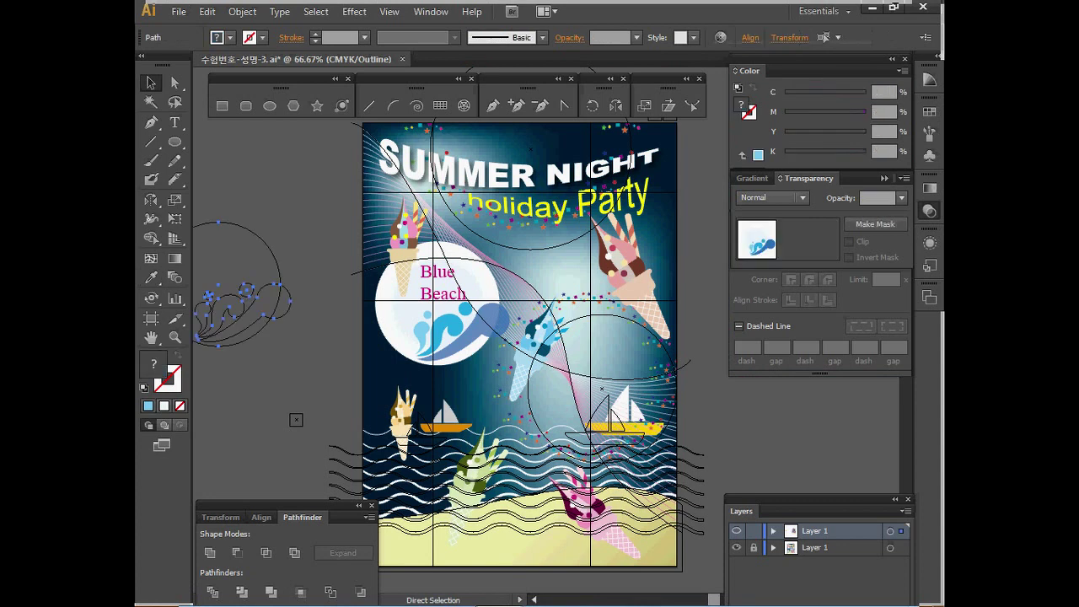
{"action": "key", "text": "ctrl+x"}
{"action": "key", "text": "ctrl+v"}
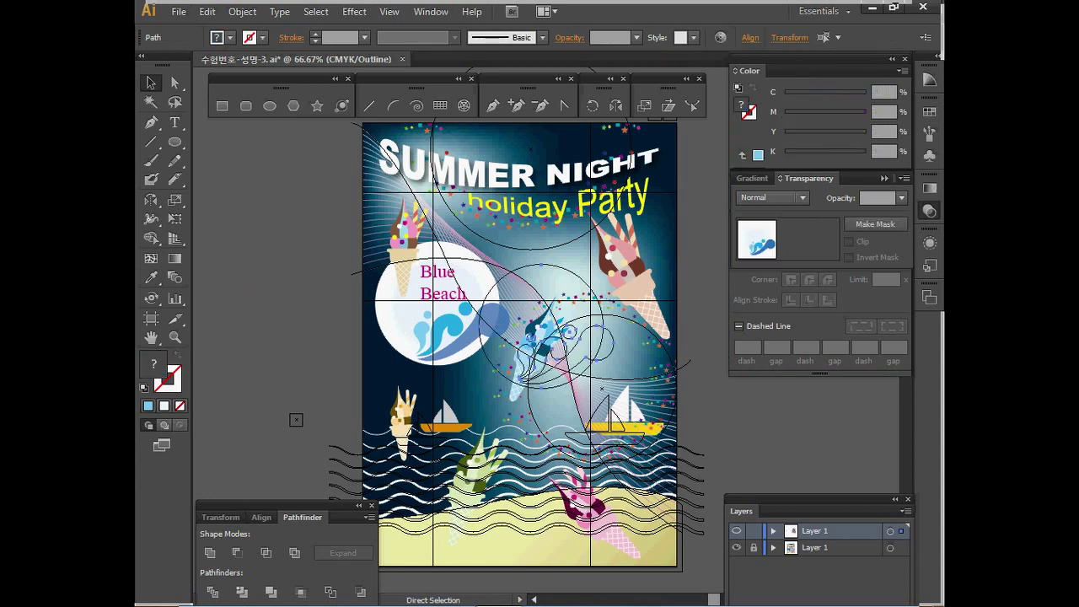
Nudge the pasted wave logo over the template's round "Blue Beach" logo until their outlines line up.
{"action": "key", "text": "shift+Left"}
{"action": "key", "text": "shift+Left"}
{"action": "key", "text": "shift+Left"}
{"action": "key", "text": "shift+Left"}
{"action": "key", "text": "shift+Left"}
{"action": "key", "text": "shift+Left"}
{"action": "key", "text": "shift+Left"}
{"action": "key", "text": "shift+Left"}
{"action": "key", "text": "shift+Left"}
{"action": "key", "text": "shift+Left"}
{"action": "key", "text": "shift+Left"}
{"action": "key", "text": "shift+Left"}
{"action": "key", "text": "shift+Left"}
{"action": "key", "text": "shift+Left"}
{"action": "key", "text": "shift+Left"}
{"action": "key", "text": "shift+Left"}
{"action": "key", "text": "shift+Up"}
{"action": "key", "text": "shift+Up"}
{"action": "key", "text": "shift+Up"}
{"action": "key", "text": "shift+Up"}
{"action": "key", "text": "shift+Left"}
{"action": "key", "text": "shift+Left"}
{"action": "key", "text": "shift+Left"}
{"action": "key", "text": "shift+Left"}
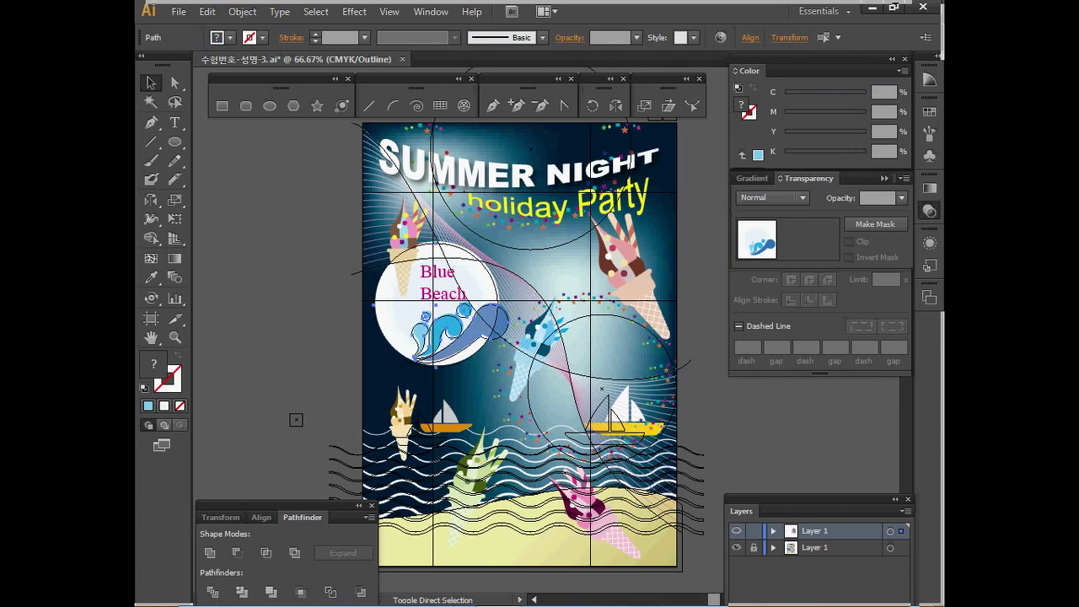
{"action": "key", "text": "Up"}
{"action": "key", "text": "Up"}
{"action": "key", "text": "Right"}
{"action": "key", "text": "Right"}
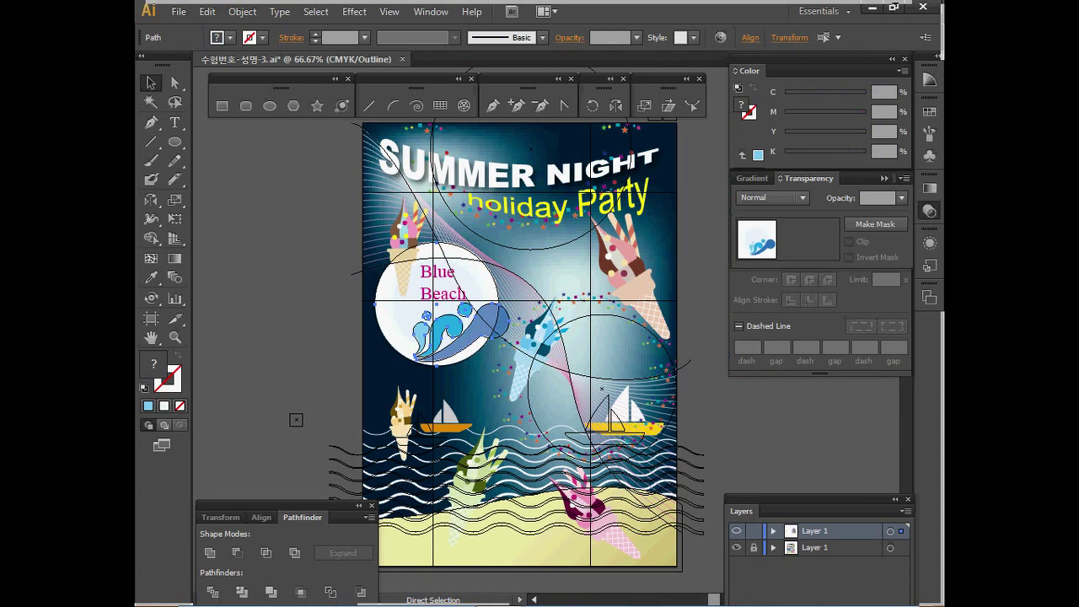
Return the poster to Preview mode, save the document, and deselect the logo.
{"action": "key", "text": "ctrl+y"}
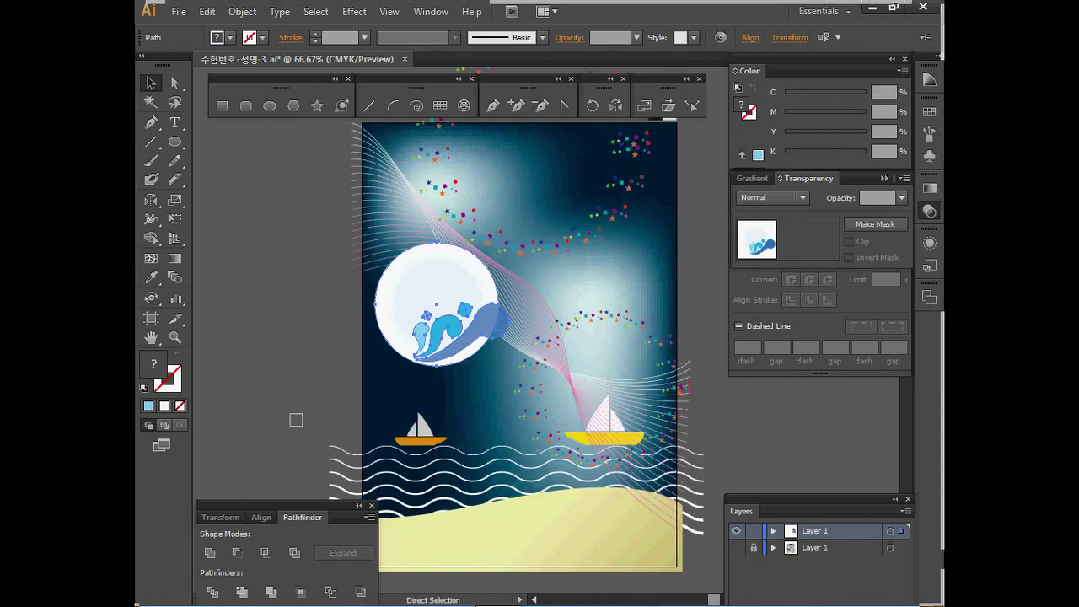
{"action": "key", "text": "ctrl+s"}
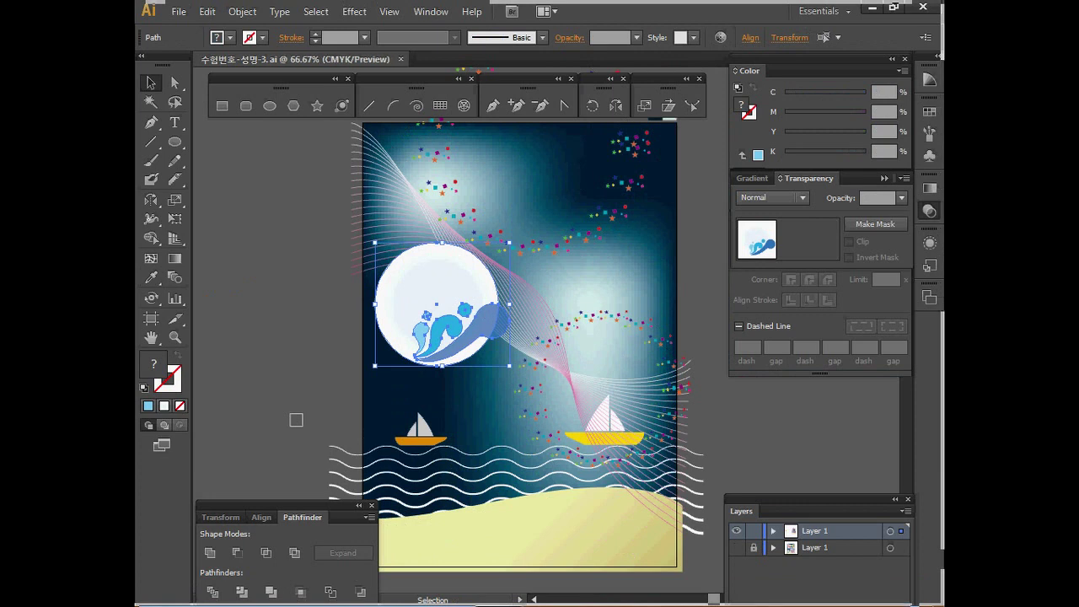
{"action": "key", "text": "ctrl+shift+a"}
{"action": "left_click_drag", "start_coordinate": [542, 359], "coordinate": [509, 331]}
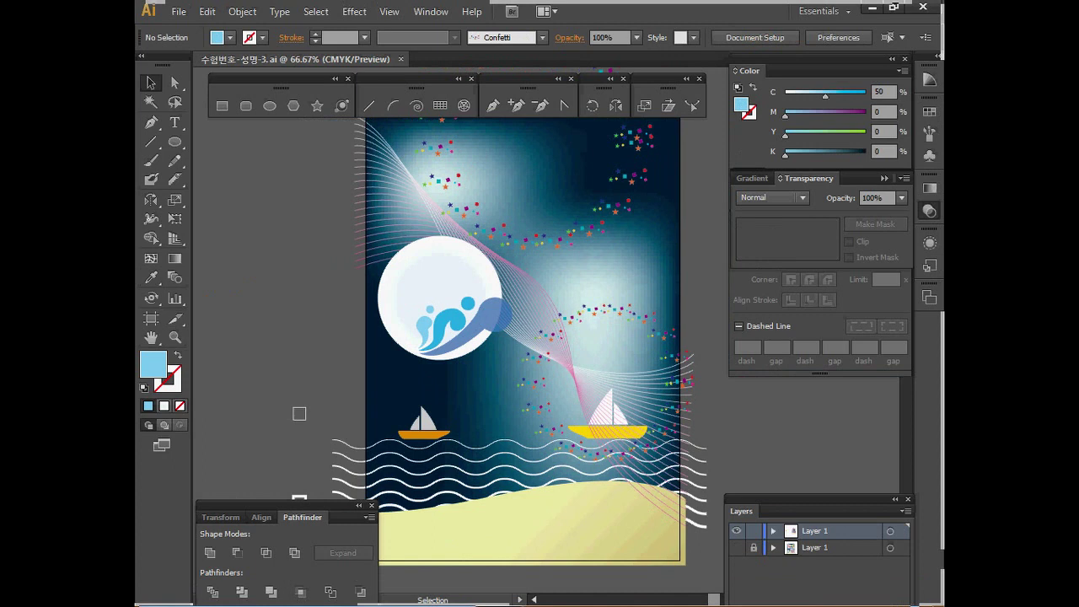
Tear off the symbolism tools as a floating toolbar, and collapse the transparency, colour and stroke settings after a look at the symbols.
{"action": "left_click_drag", "start_coordinate": [151, 299], "coordinate": [351, 315]}
{"action": "left_click_drag", "start_coordinate": [253, 309], "coordinate": [285, 159]}
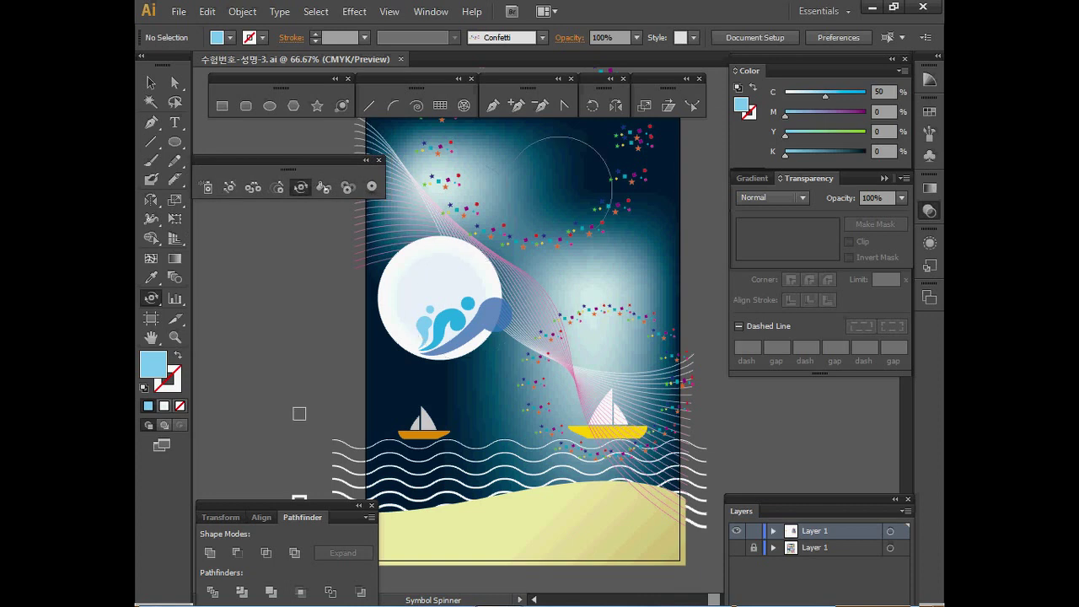
{"action": "left_click", "coordinate": [929, 211]}
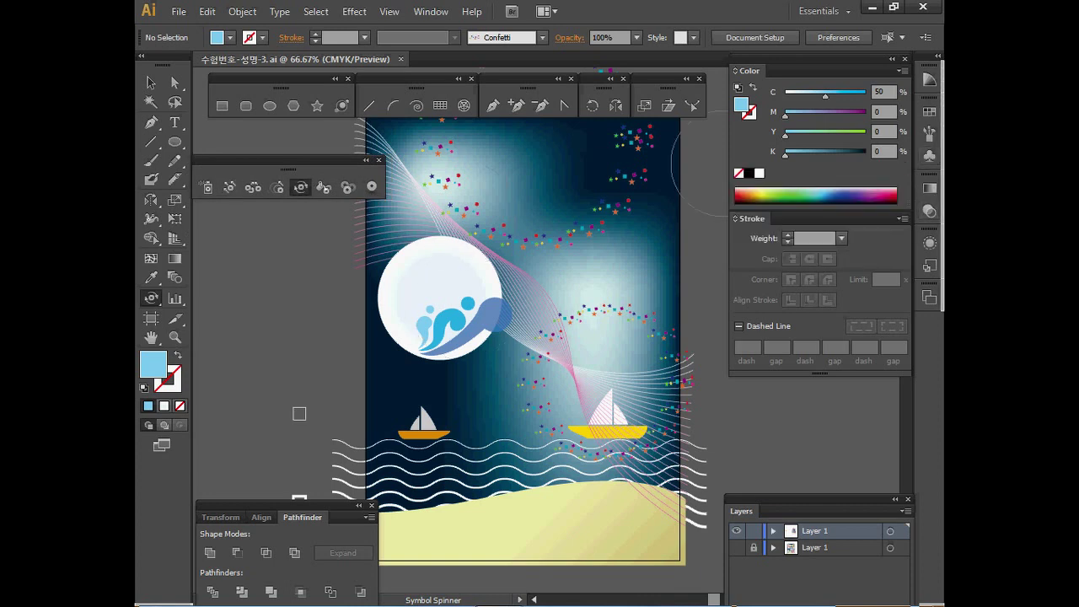
{"action": "left_click", "coordinate": [736, 71]}
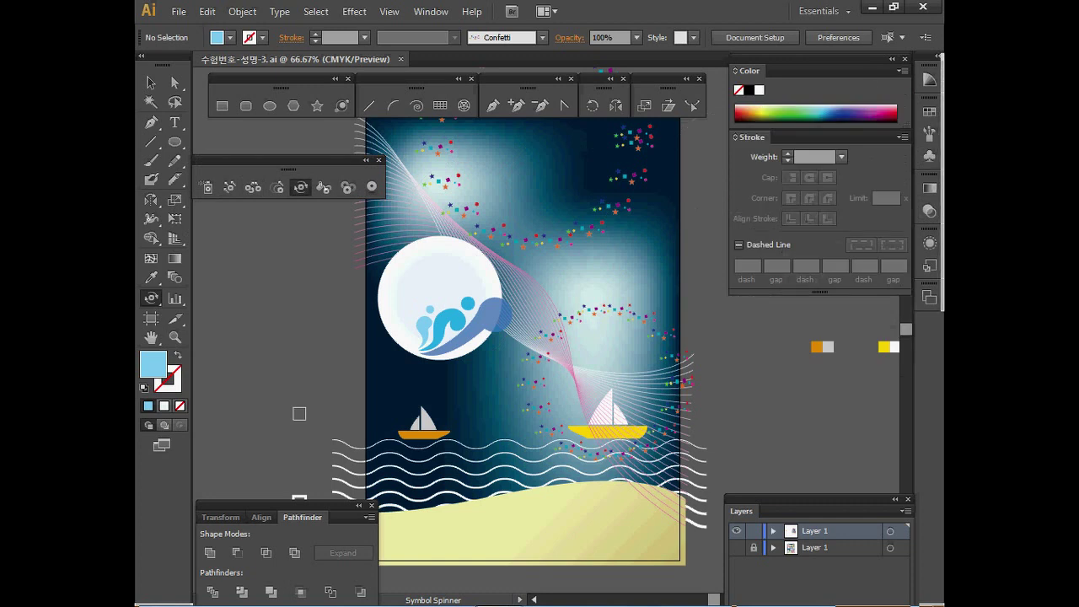
{"action": "left_click", "coordinate": [735, 137]}
{"action": "left_click", "coordinate": [929, 156]}
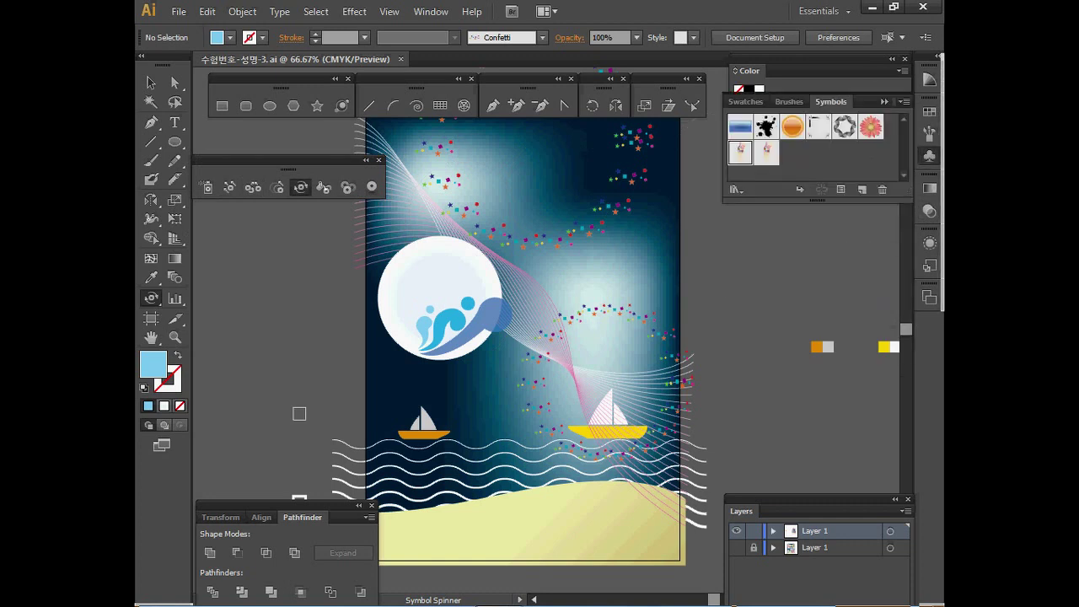
{"action": "left_click", "coordinate": [929, 156]}
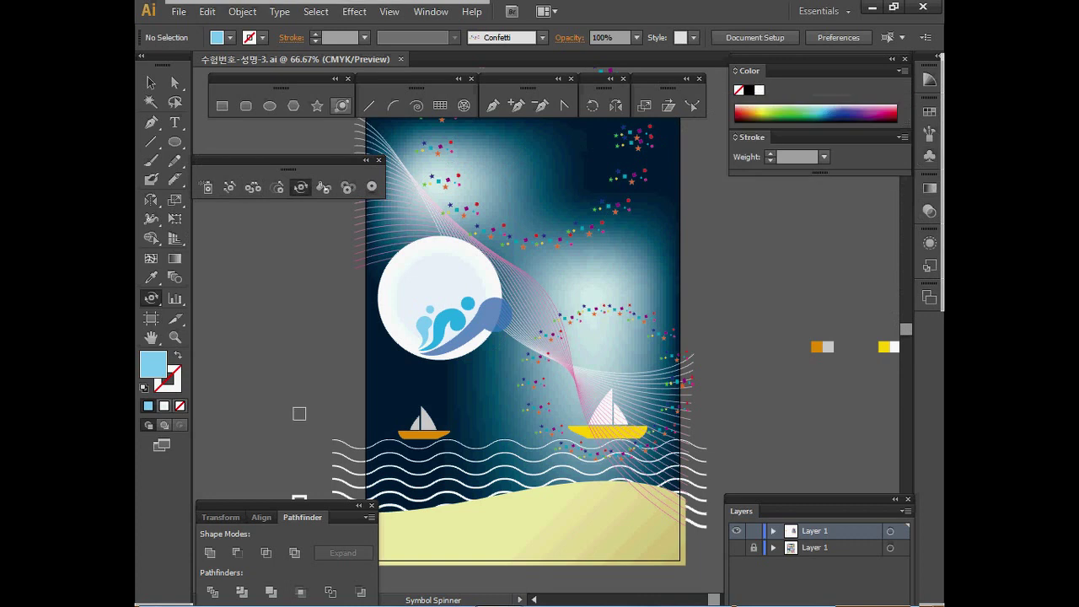
Spray six ice cream cone symbols across the poster, from the upper corners down to the sand.
{"action": "left_click", "coordinate": [207, 186]}
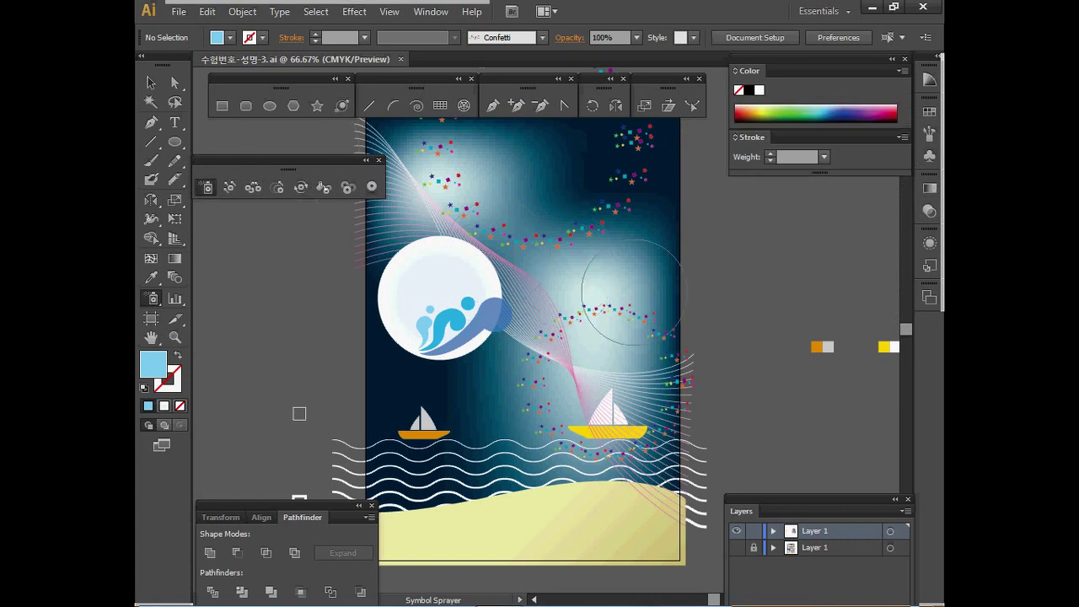
{"action": "left_click", "coordinate": [444, 222]}
{"action": "left_click", "coordinate": [609, 173]}
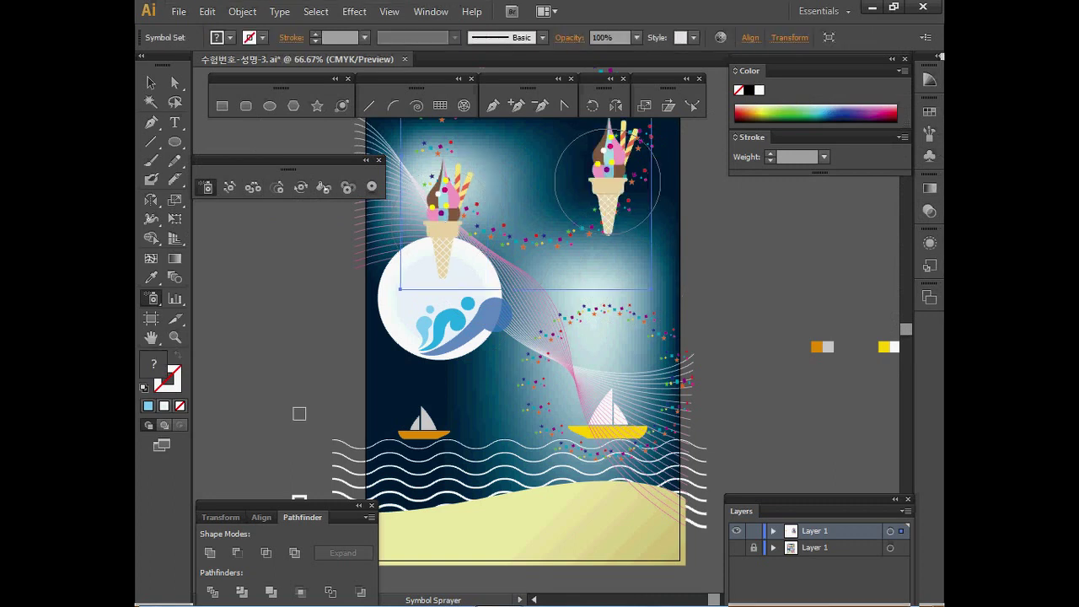
{"action": "left_click", "coordinate": [512, 295]}
{"action": "left_click", "coordinate": [429, 371]}
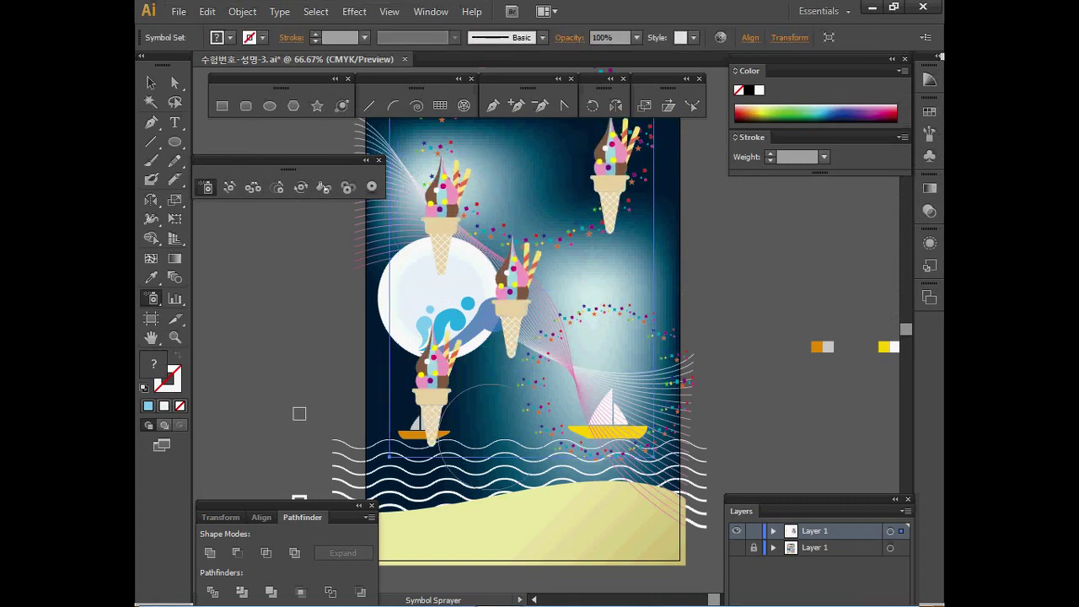
{"action": "left_click", "coordinate": [497, 438]}
{"action": "left_click", "coordinate": [605, 497]}
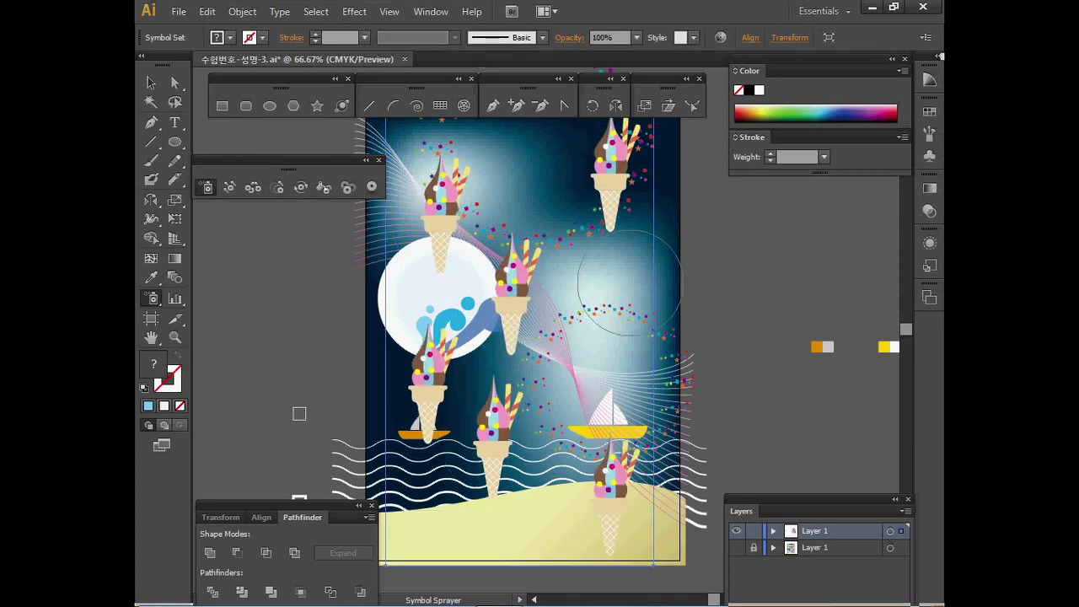
Shrink the upper-left, lower-left, central and bottom-right ice cream cones with the Symbol Sizer.
{"action": "left_click", "coordinate": [277, 187]}
{"action": "left_click", "coordinate": [444, 209], "text": "alt"}
{"action": "left_click", "coordinate": [445, 206], "text": "alt"}
{"action": "mouse_move", "coordinate": [430, 407]}
{"action": "left_mouse_down"}
{"action": "mouse_move", "coordinate": [472, 421]}
{"action": "mouse_move", "coordinate": [506, 417]}
{"action": "mouse_move", "coordinate": [531, 307]}
{"action": "left_mouse_up"}
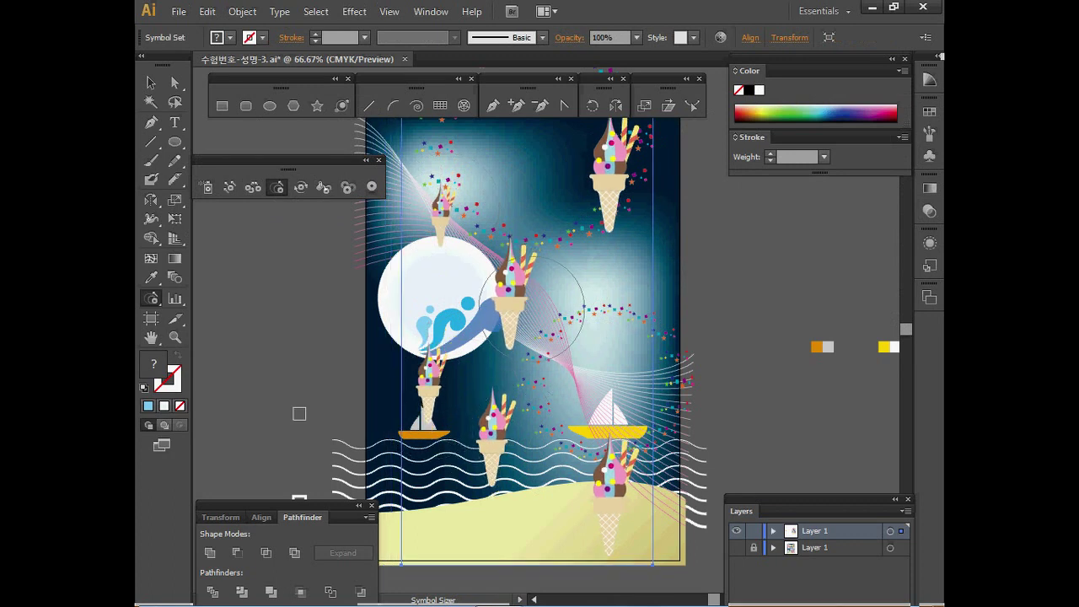
{"action": "left_click", "coordinate": [533, 308], "text": "alt"}
{"action": "left_click", "coordinate": [673, 479], "text": "alt"}
{"action": "mouse_move", "coordinate": [675, 490]}
{"action": "left_mouse_down"}
{"action": "mouse_move", "coordinate": [619, 457]}
{"action": "mouse_move", "coordinate": [621, 470]}
{"action": "left_mouse_up"}
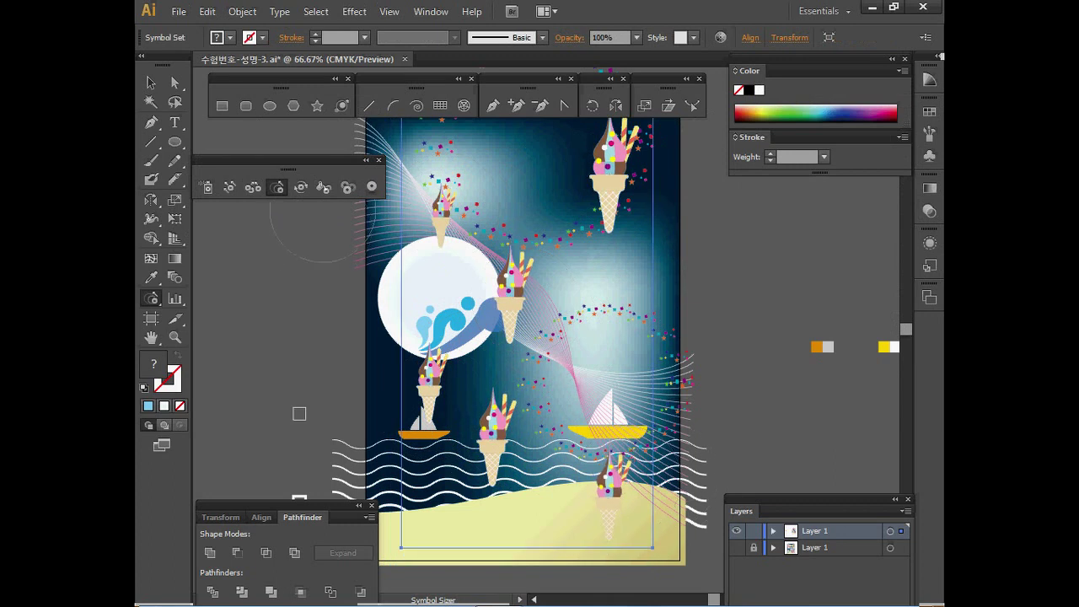
Reposition the ice cream cones with the Symbol Shifter, lowering the upper-right, central and two lower-left ones and moving the upper-left one outward.
{"action": "left_click", "coordinate": [229, 187]}
{"action": "mouse_move", "coordinate": [601, 180]}
{"action": "left_mouse_down"}
{"action": "mouse_move", "coordinate": [611, 223]}
{"action": "mouse_move", "coordinate": [626, 234]}
{"action": "left_mouse_up"}
{"action": "left_click_drag", "start_coordinate": [497, 291], "coordinate": [493, 312]}
{"action": "left_click_drag", "start_coordinate": [430, 386], "coordinate": [405, 449]}
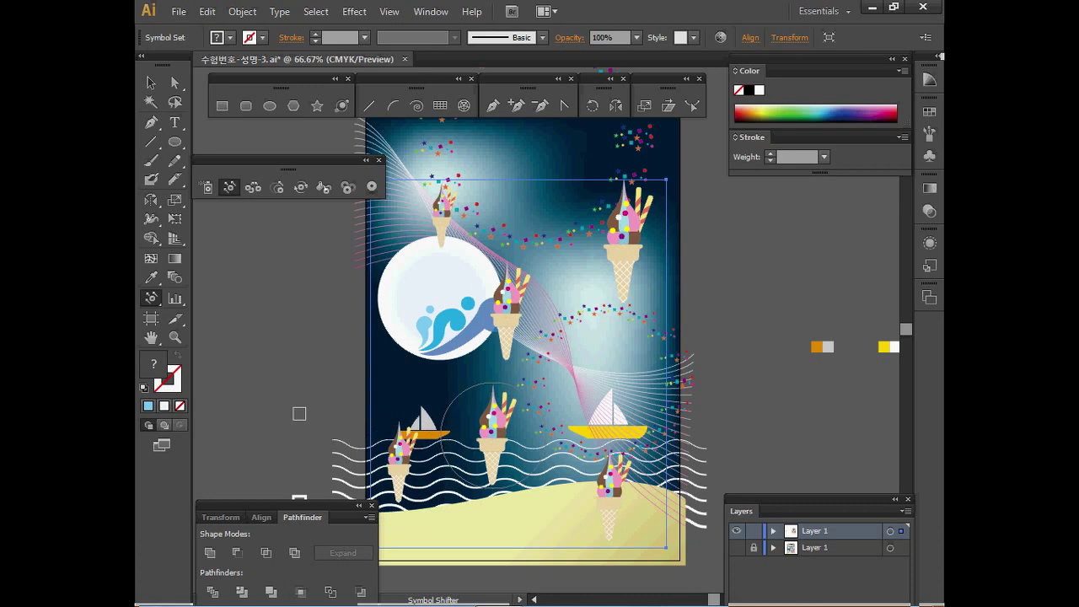
{"action": "mouse_move", "coordinate": [493, 434]}
{"action": "left_mouse_down"}
{"action": "mouse_move", "coordinate": [493, 468]}
{"action": "mouse_move", "coordinate": [547, 480]}
{"action": "mouse_move", "coordinate": [494, 464]}
{"action": "left_mouse_up"}
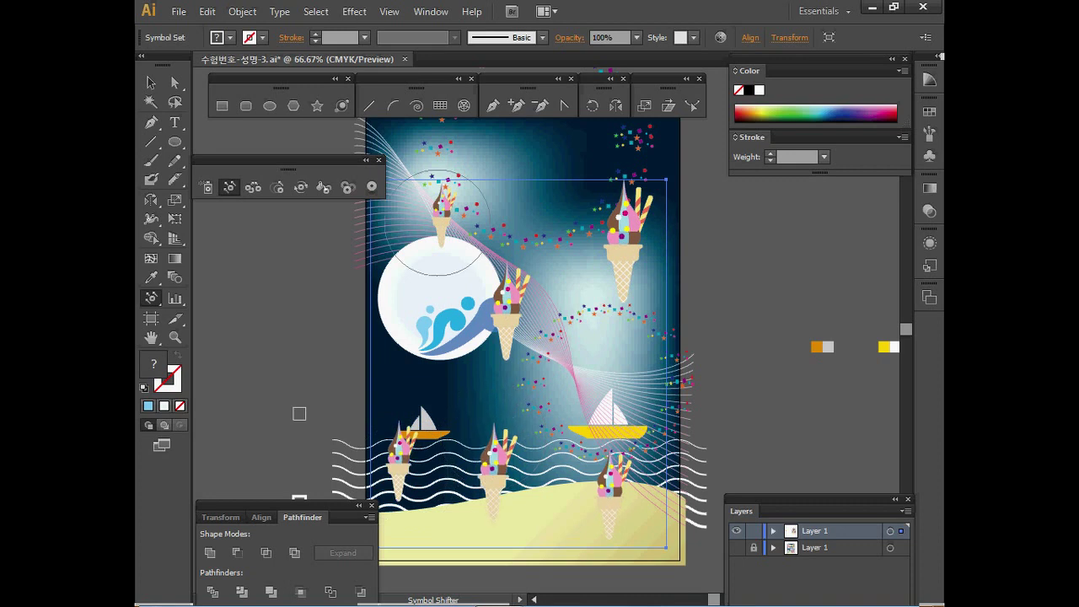
{"action": "left_click_drag", "start_coordinate": [445, 211], "coordinate": [415, 221]}
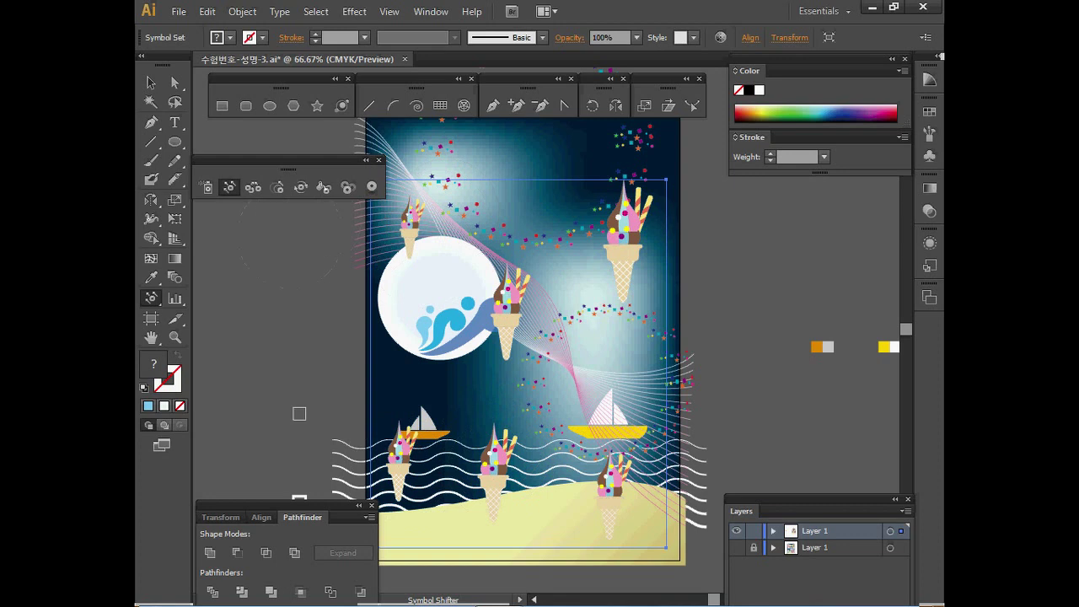
Rotate the central cone clockwise and the upper-right cone counterclockwise with the Symbol Spinner.
{"action": "left_click", "coordinate": [300, 186]}
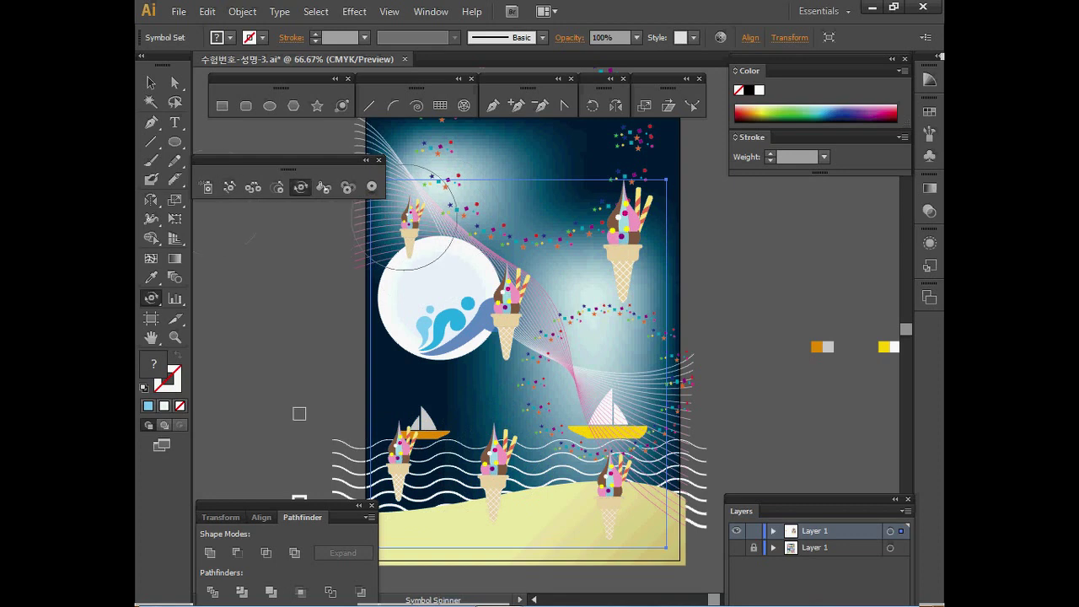
{"action": "left_click_drag", "start_coordinate": [509, 309], "coordinate": [528, 304]}
{"action": "left_click_drag", "start_coordinate": [624, 221], "coordinate": [590, 263]}
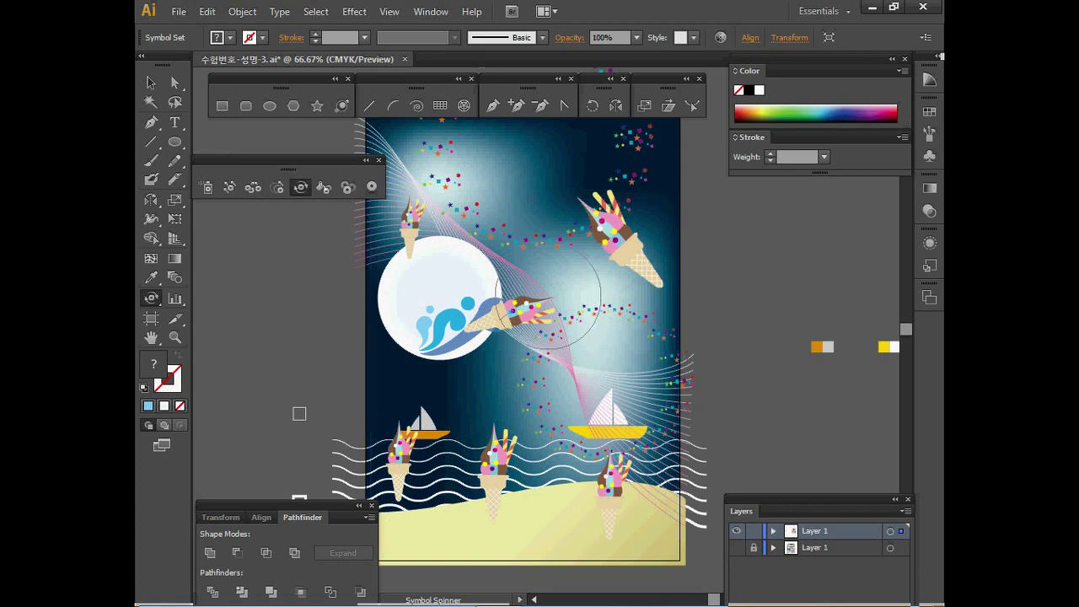
Tint the bottom-right cone magenta with the Symbol Stainer, and delete the whole sprayed symbol set.
{"action": "left_click", "coordinate": [323, 187]}
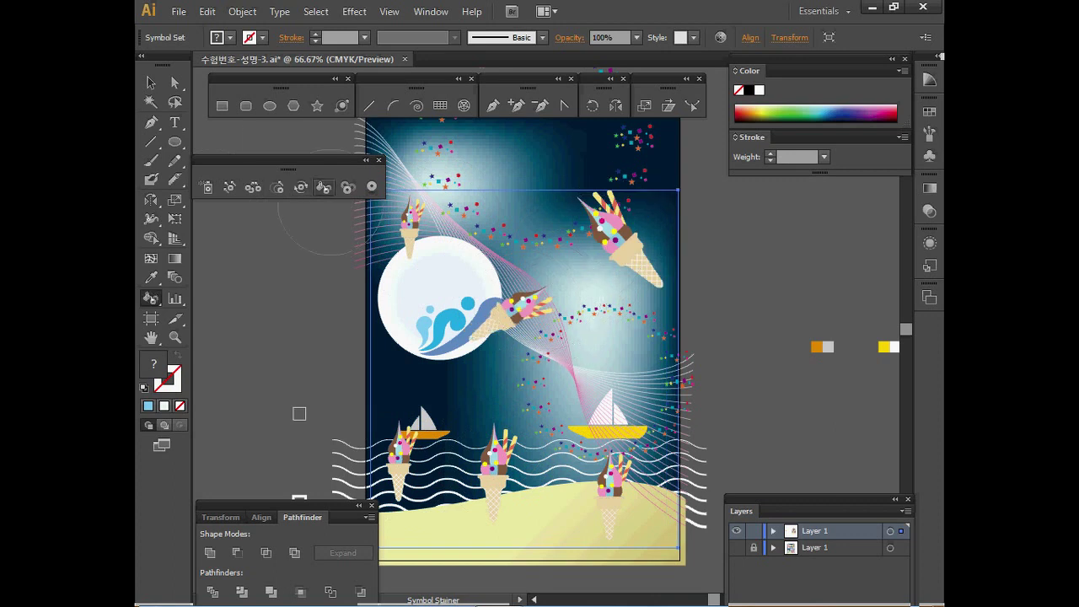
{"action": "left_click", "coordinate": [930, 112]}
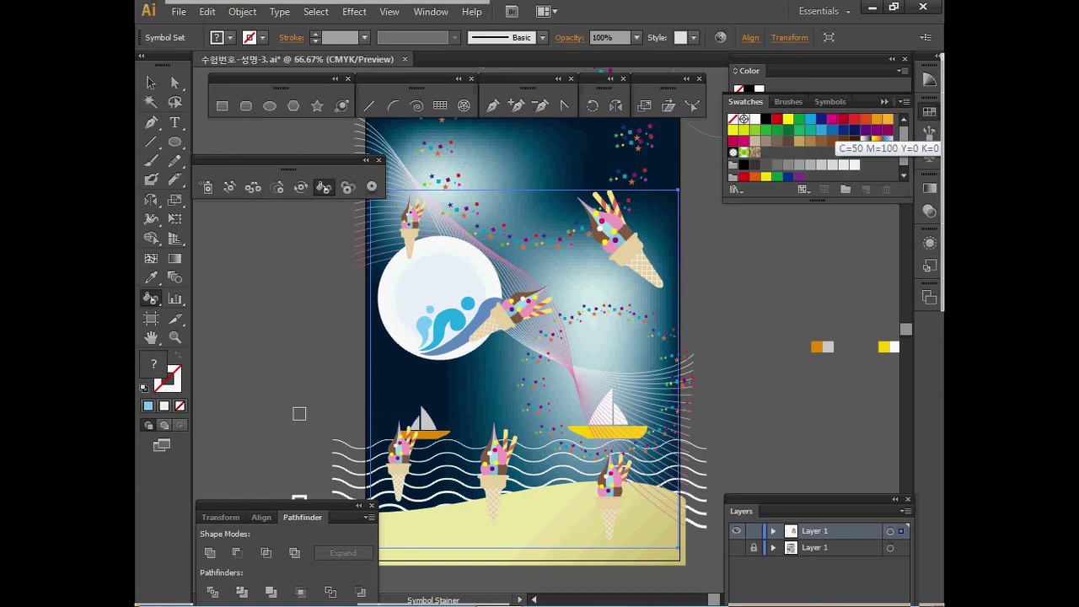
{"action": "left_click", "coordinate": [832, 119]}
{"action": "left_click_drag", "start_coordinate": [599, 503], "coordinate": [607, 496]}
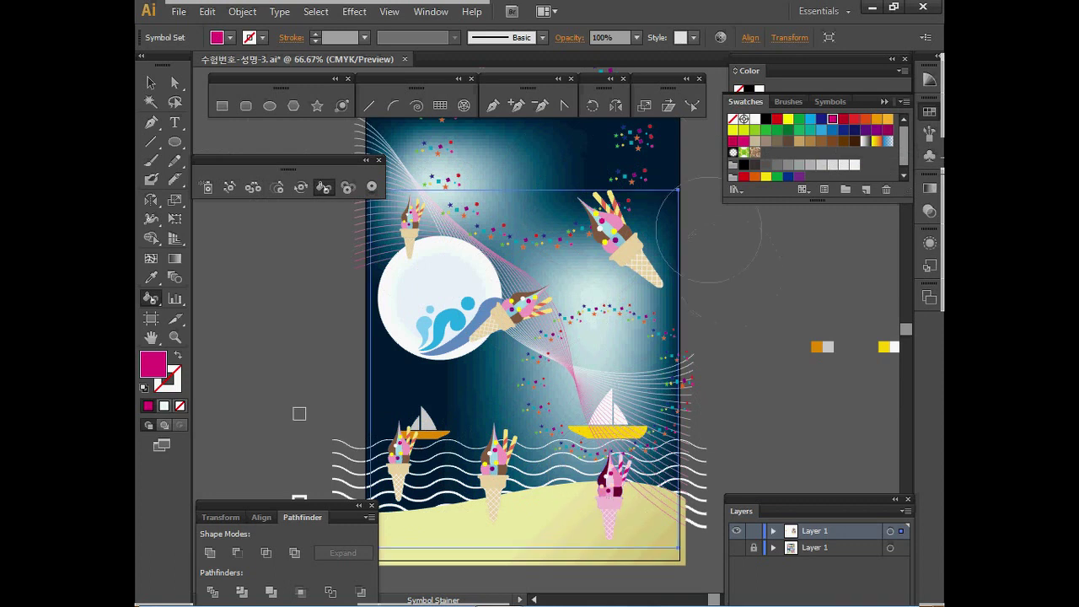
{"action": "key", "text": "Delete"}
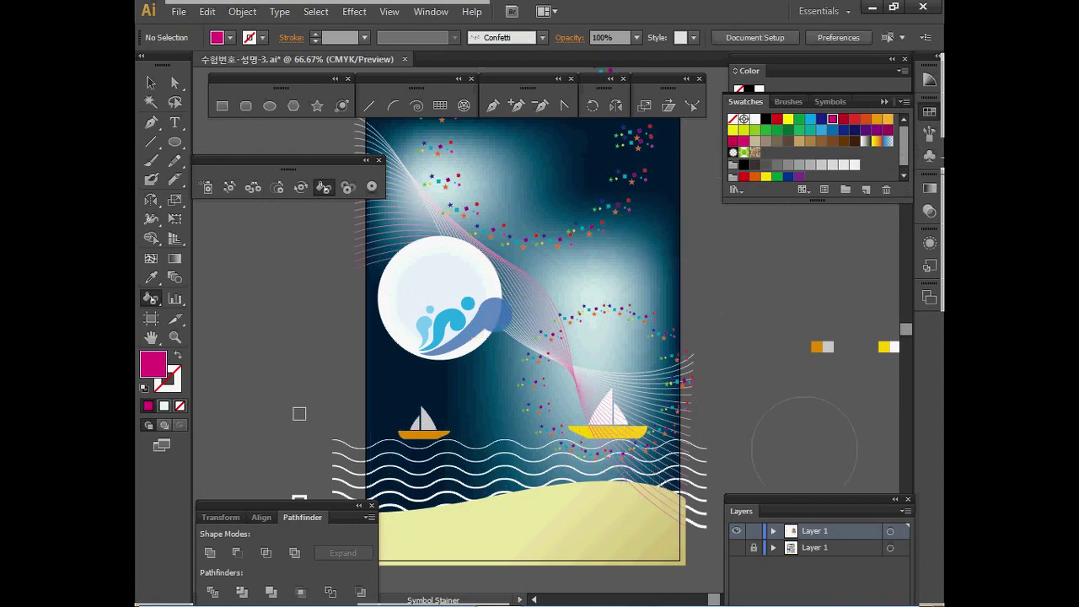
Copy the finished, tinted ice cream symbol set from the template layer onto the poster layer in place, and save the document.
{"action": "left_click", "coordinate": [736, 547]}
{"action": "left_click", "coordinate": [735, 530]}
{"action": "left_click", "coordinate": [753, 547]}
{"action": "double_click", "coordinate": [509, 333], "text": "ctrl"}
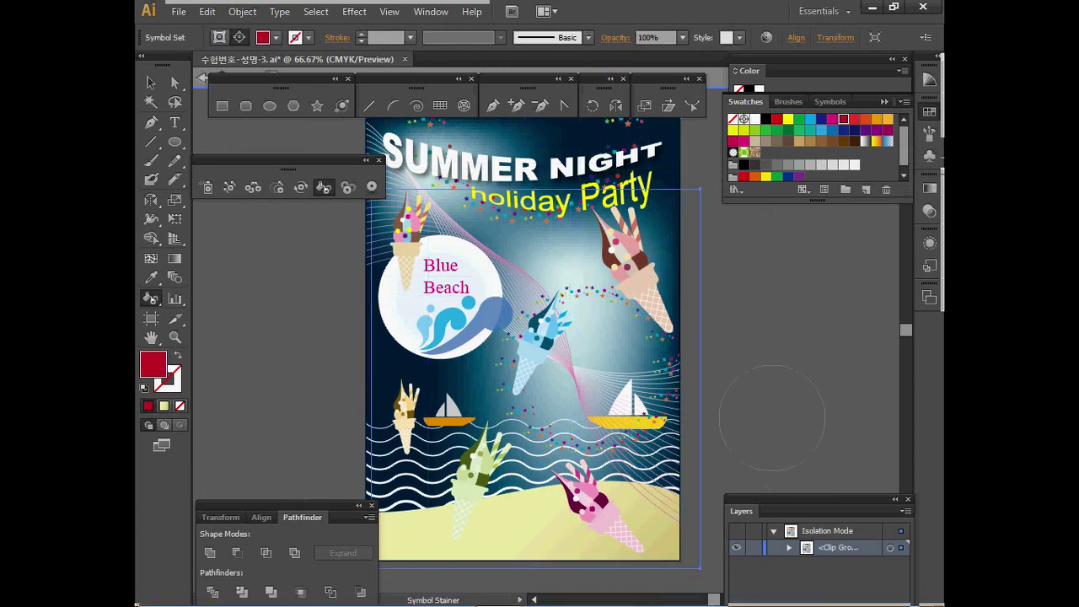
{"action": "key", "text": "Escape"}
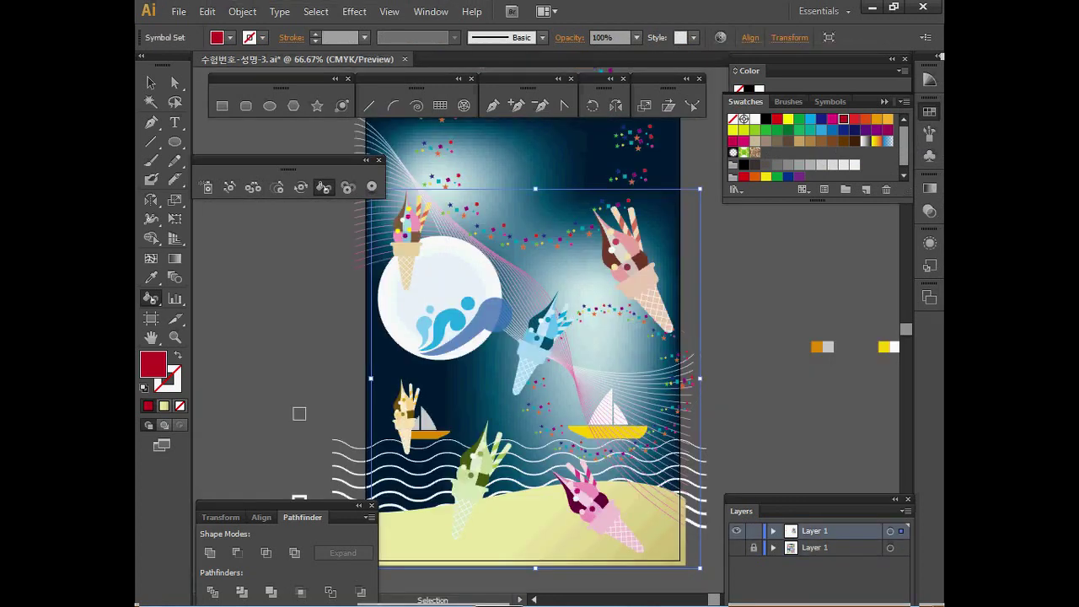
{"action": "key", "text": "ctrl+s"}
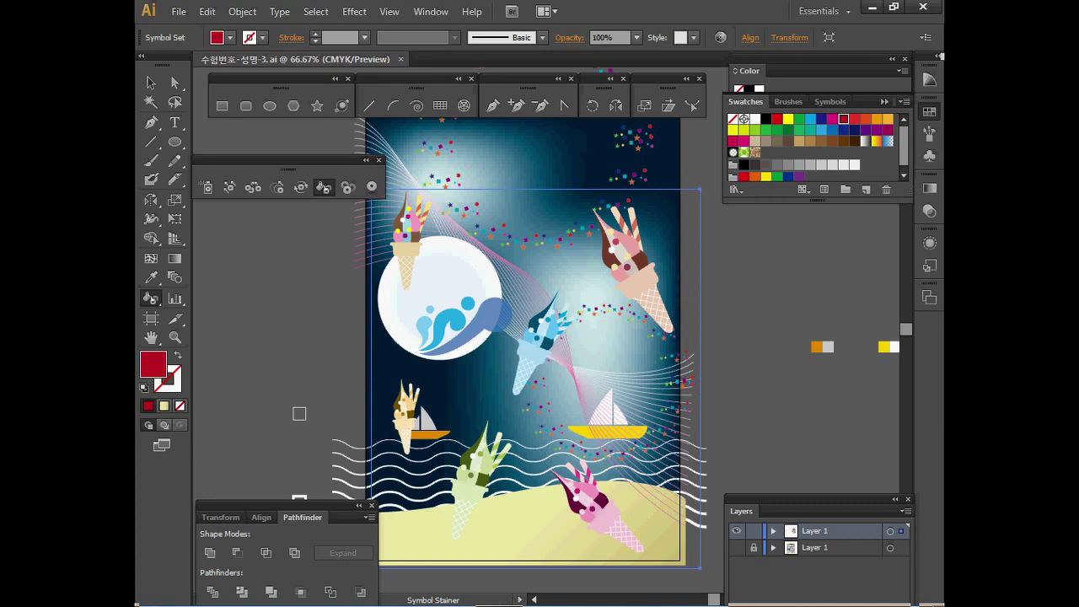
Move the yellow "holiday Party" text beside the poster down, away from the "SUMMER NIGHT" title.
{"action": "key", "text": "space"}
{"action": "left_click_drag", "start_coordinate": [506, 337], "coordinate": [592, 386]}
{"action": "left_click_drag", "start_coordinate": [388, 354], "coordinate": [893, 438]}
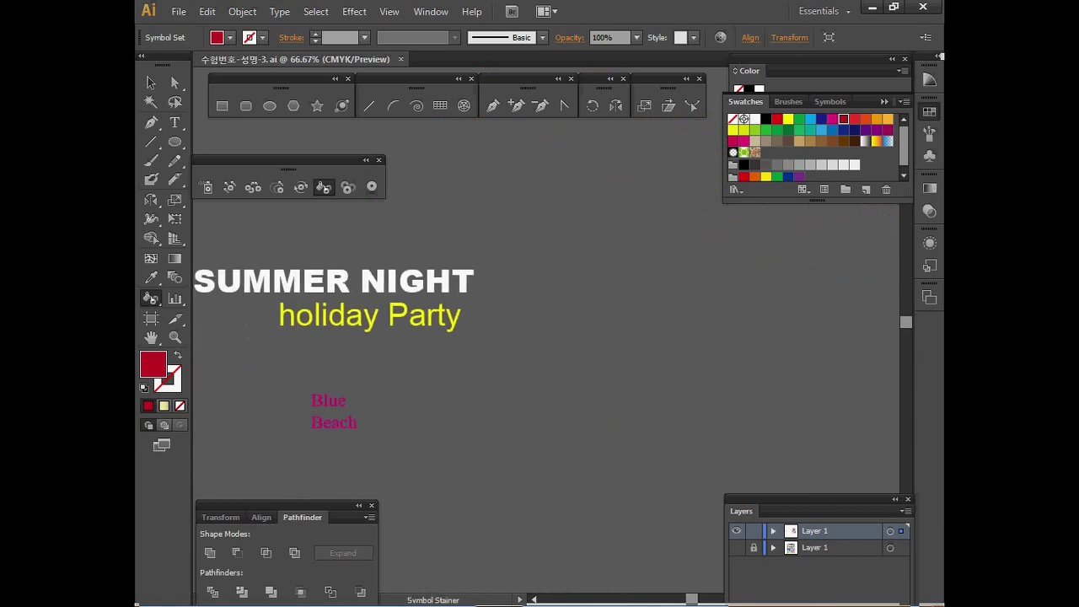
{"action": "left_click", "coordinate": [151, 82]}
{"action": "left_click_drag", "start_coordinate": [293, 249], "coordinate": [381, 457]}
{"action": "left_click_drag", "start_coordinate": [369, 315], "coordinate": [480, 271]}
{"action": "key", "text": "space"}
{"action": "scroll", "coordinate": [479, 268], "scroll_direction": "up", "scroll_amount": 1}
{"action": "scroll", "coordinate": [479, 268], "scroll_direction": "up", "scroll_amount": 1}
{"action": "left_click_drag", "start_coordinate": [481, 314], "coordinate": [472, 358]}
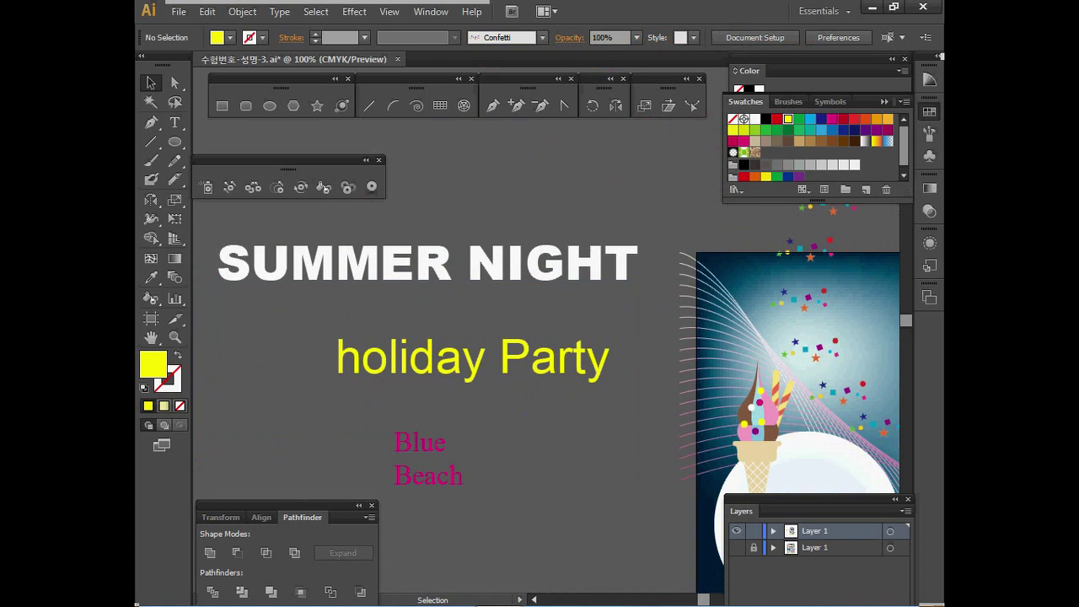
Start an envelope warp on the "SUMMER NIGHT" text with preview on, using the horizontal Arch style.
{"action": "left_click", "coordinate": [481, 266]}
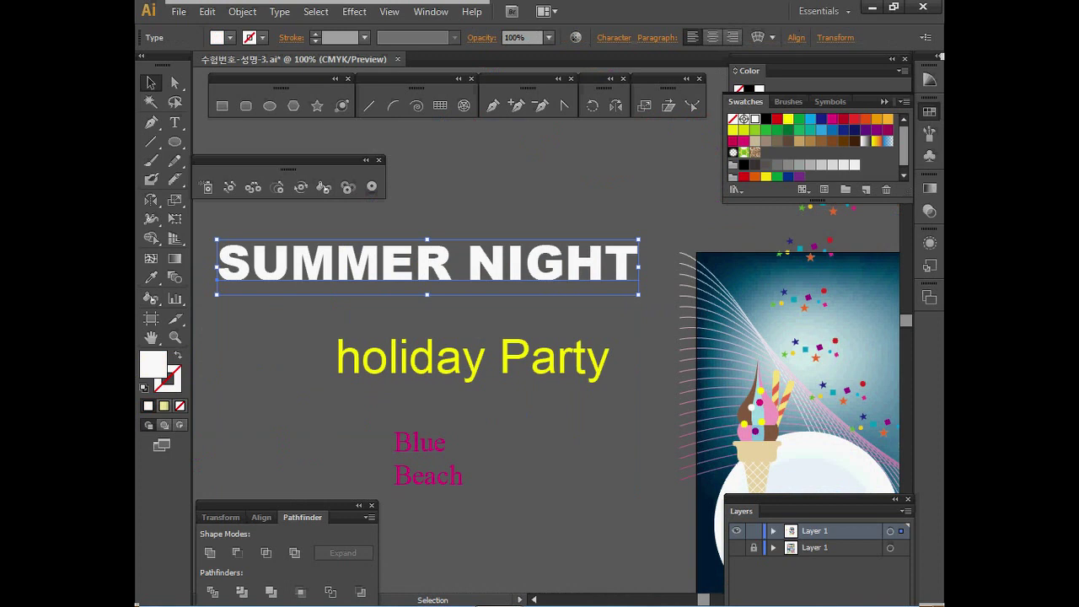
{"action": "left_click", "coordinate": [241, 11]}
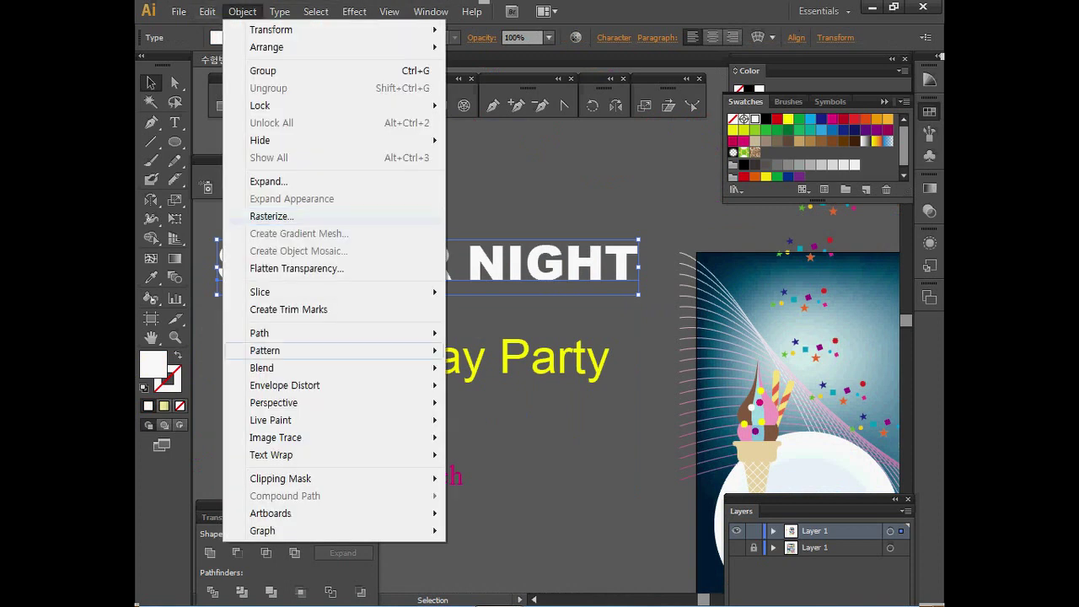
{"action": "mouse_move", "coordinate": [337, 385]}
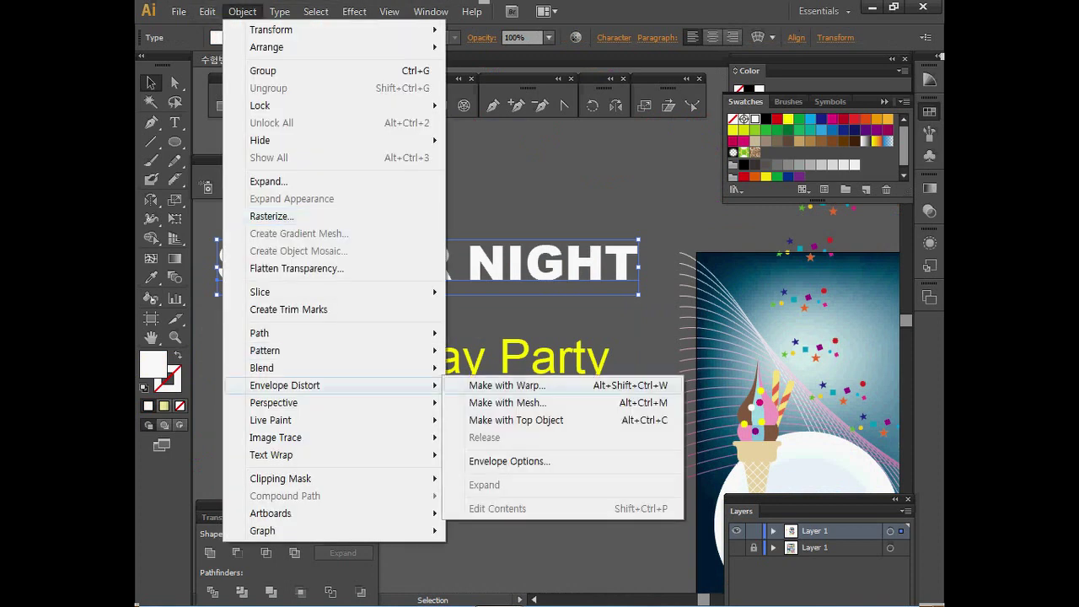
{"action": "left_click", "coordinate": [506, 385]}
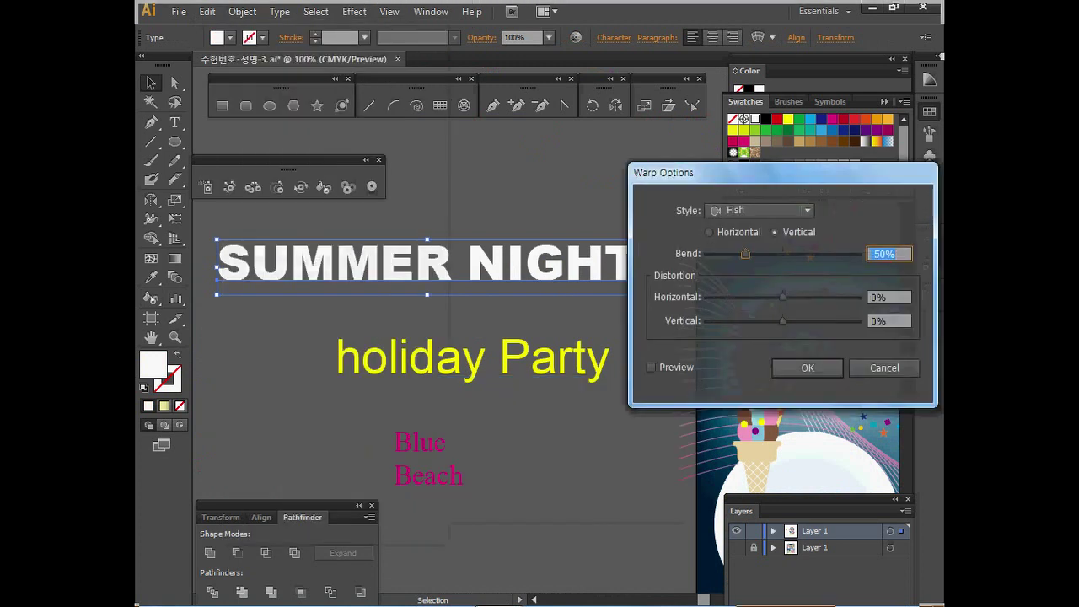
{"action": "left_click", "coordinate": [652, 367]}
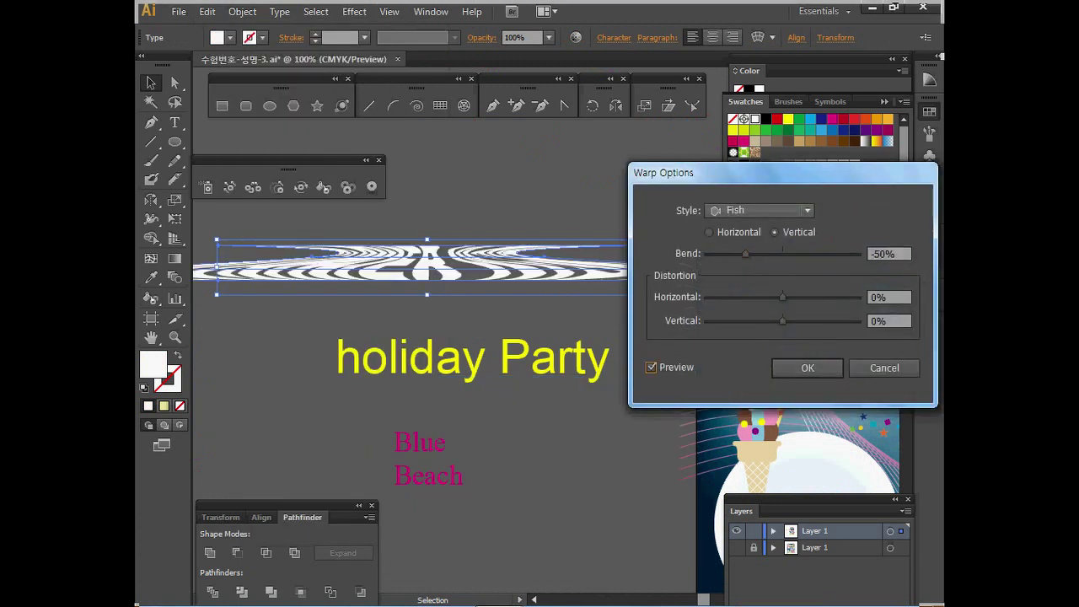
{"action": "left_click", "coordinate": [709, 232]}
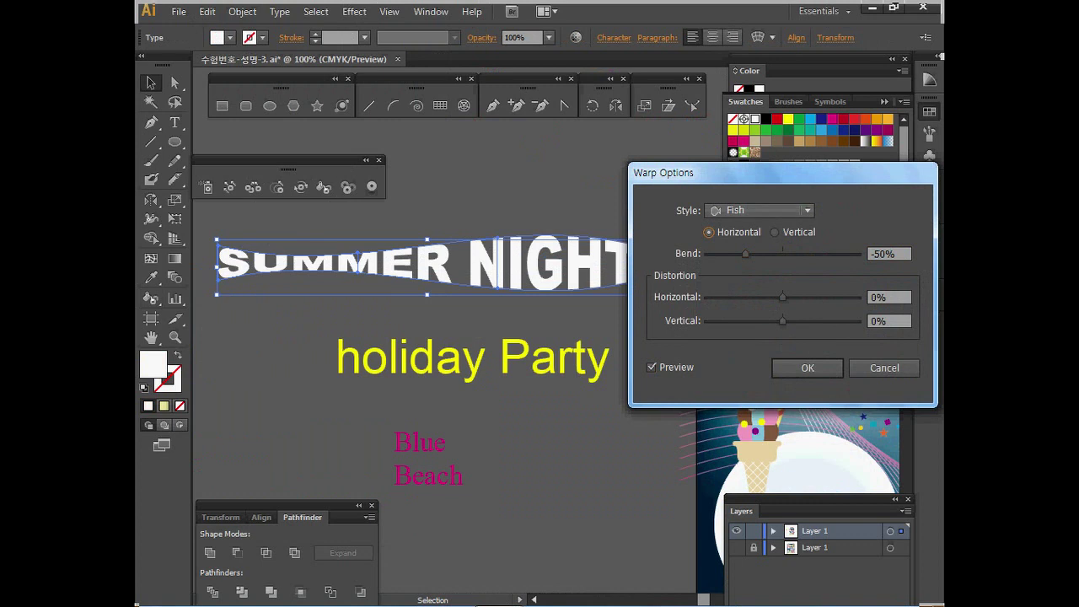
{"action": "left_click", "coordinate": [777, 210]}
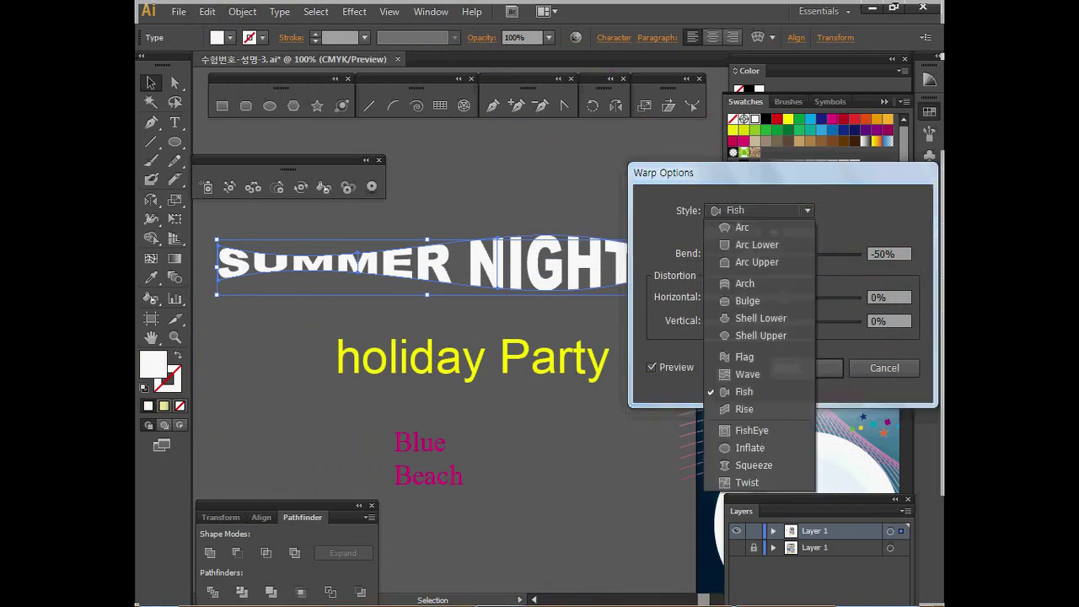
{"action": "left_click", "coordinate": [745, 284]}
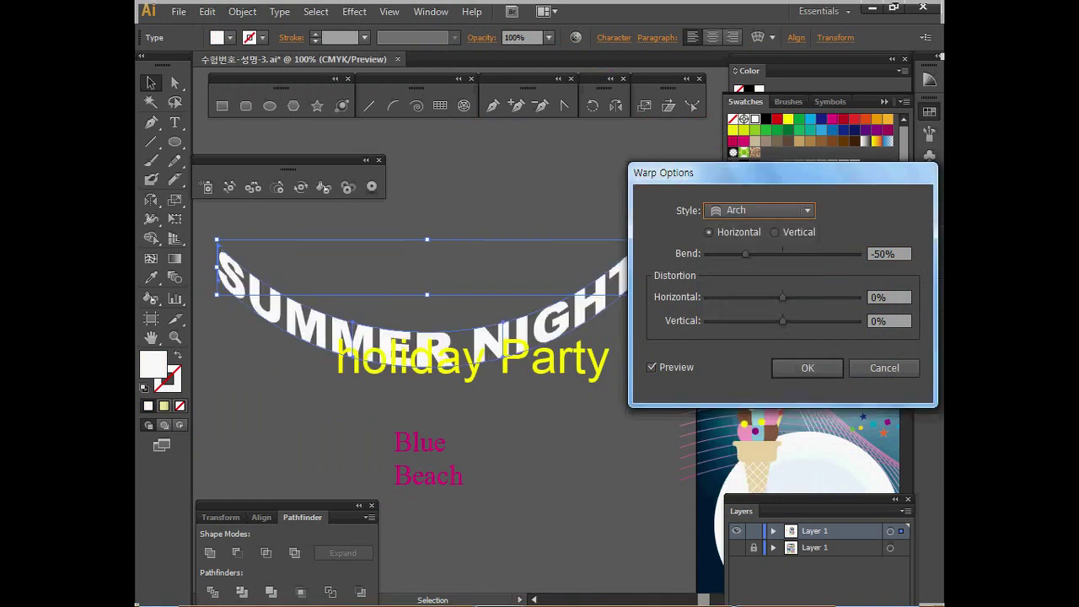
Set the warp's bend to -20% and its horizontal distortion to -50%, and apply it.
{"action": "left_click_drag", "start_coordinate": [874, 253], "coordinate": [880, 254]}
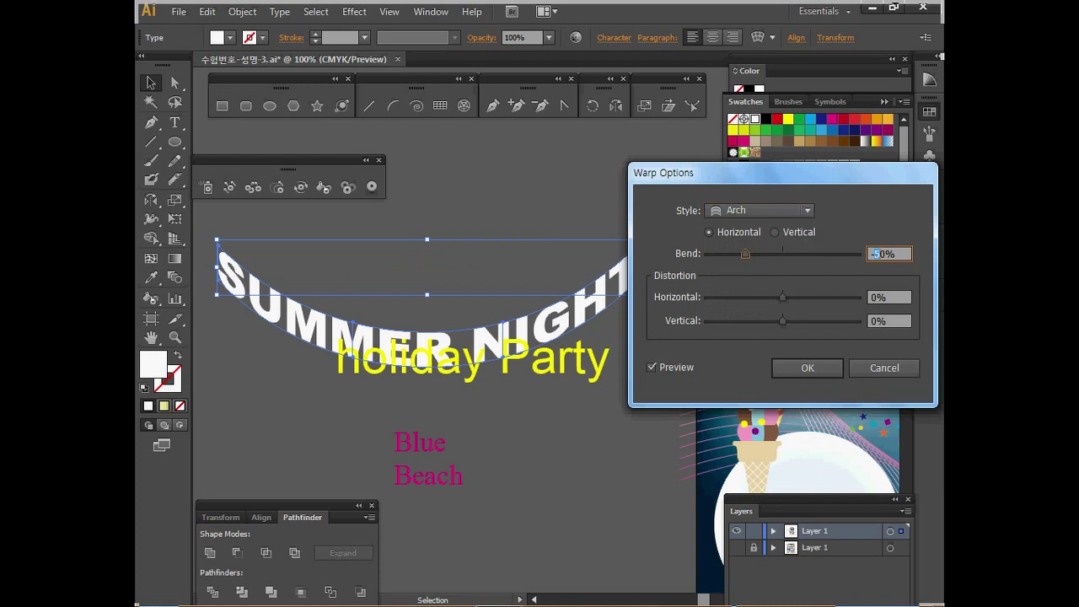
{"action": "type", "text": "2"}
{"action": "key", "text": "Tab"}
{"action": "left_click_drag", "start_coordinate": [758, 172], "coordinate": [692, 239]}
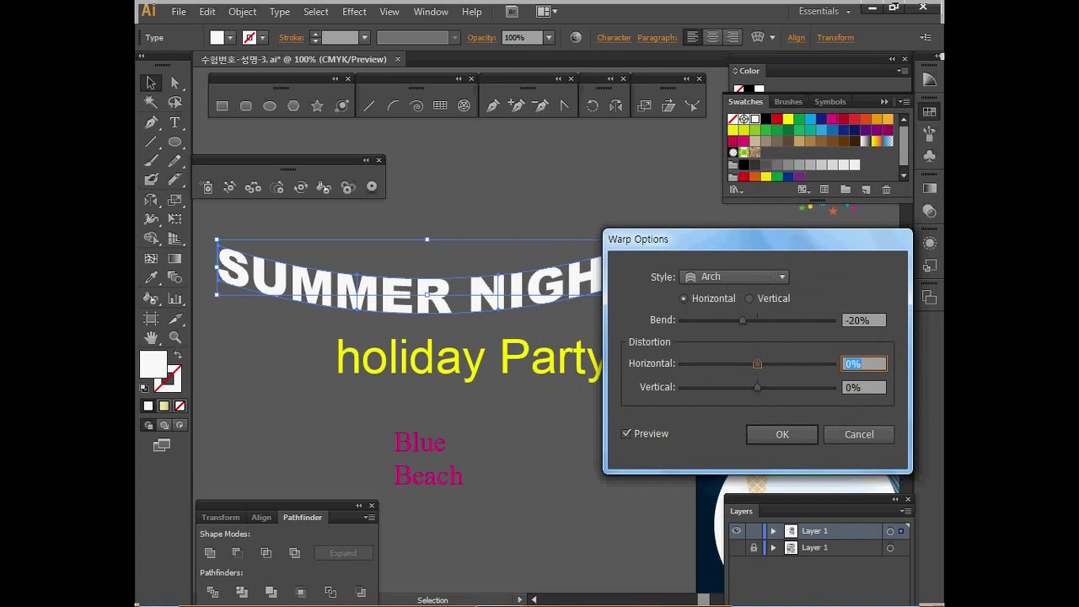
{"action": "type", "text": "-50"}
{"action": "key", "text": "Tab"}
{"action": "left_click_drag", "start_coordinate": [741, 240], "coordinate": [693, 280]}
{"action": "key", "text": "Tab"}
{"action": "key", "text": "Return"}
Move the warped "SUMMER NIGHT" title onto the top of the poster.
{"action": "left_click", "coordinate": [594, 365], "text": "ctrl+alt"}
{"action": "left_click_drag", "start_coordinate": [547, 557], "coordinate": [481, 542]}
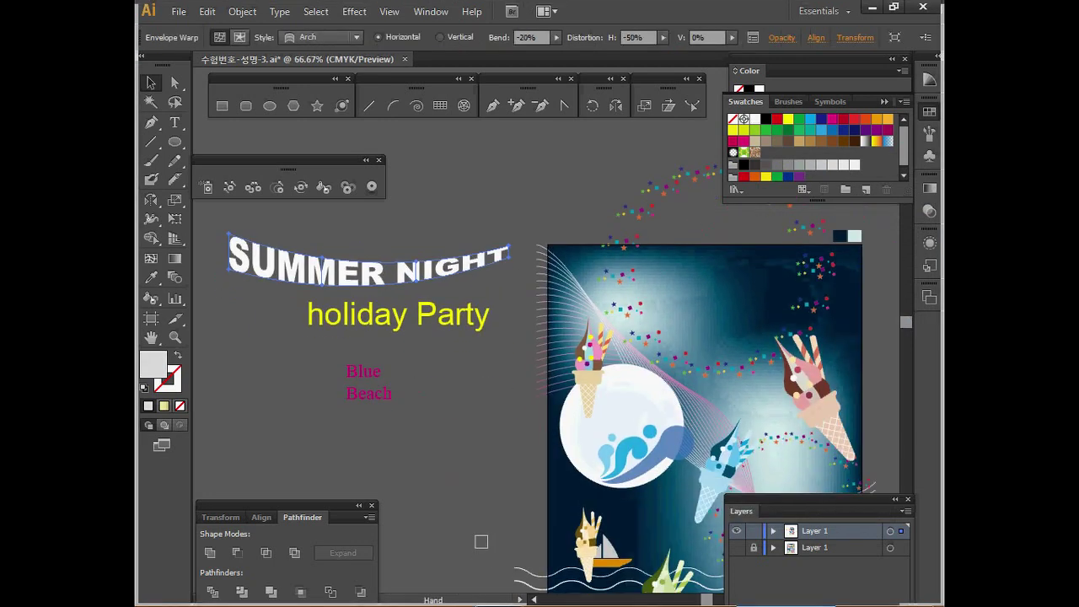
{"action": "key", "text": "v"}
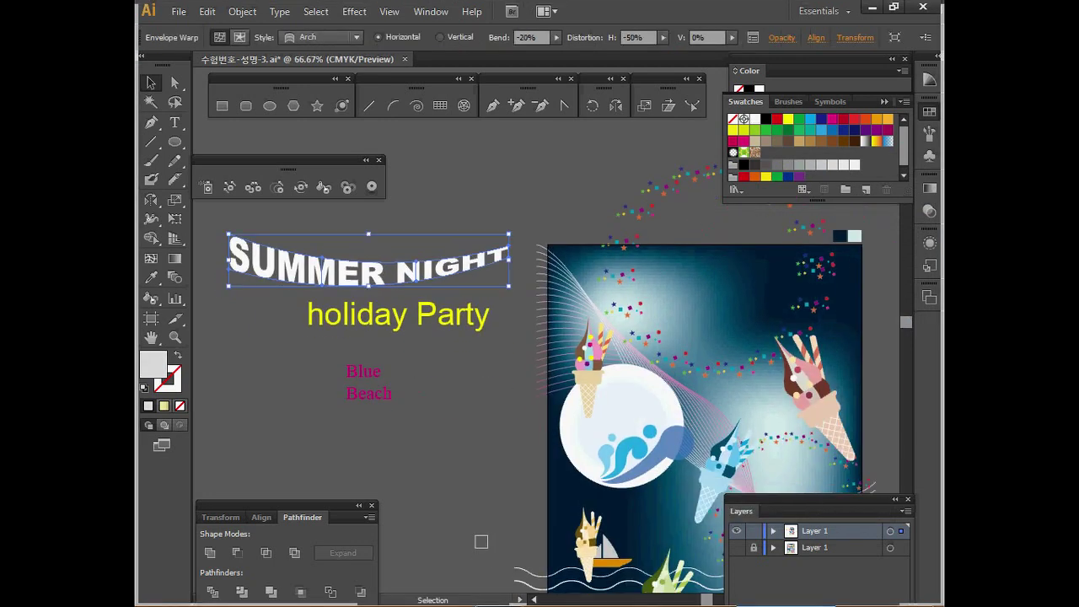
{"action": "left_click_drag", "start_coordinate": [371, 270], "coordinate": [708, 291]}
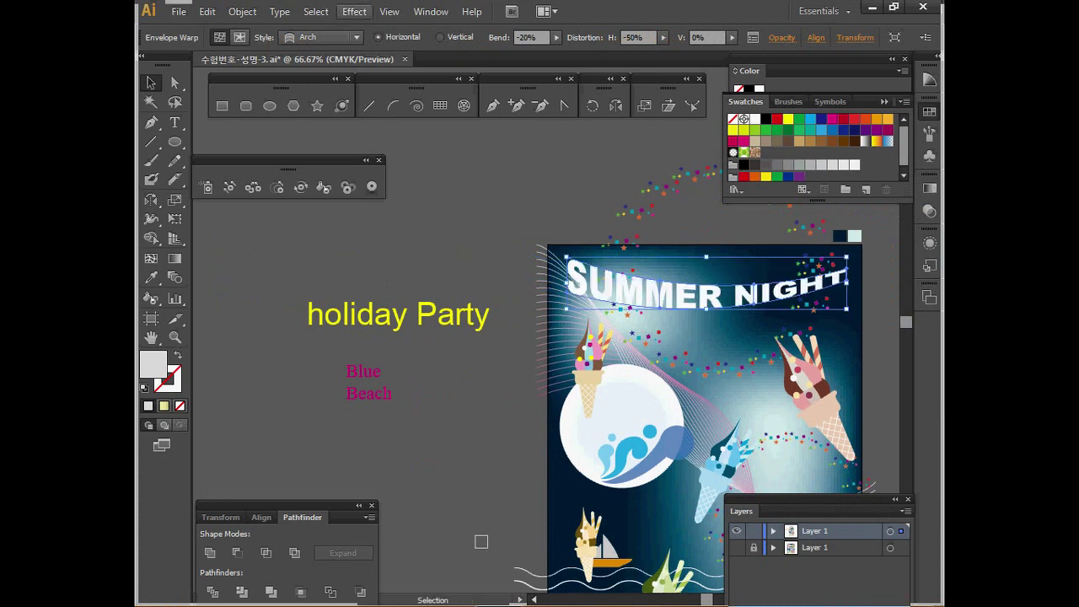
Apply a drop shadow to the "SUMMER NIGHT" title with 2.47 mm X and Y offsets and 1.76 mm blur, and save the file.
{"action": "left_click", "coordinate": [354, 11]}
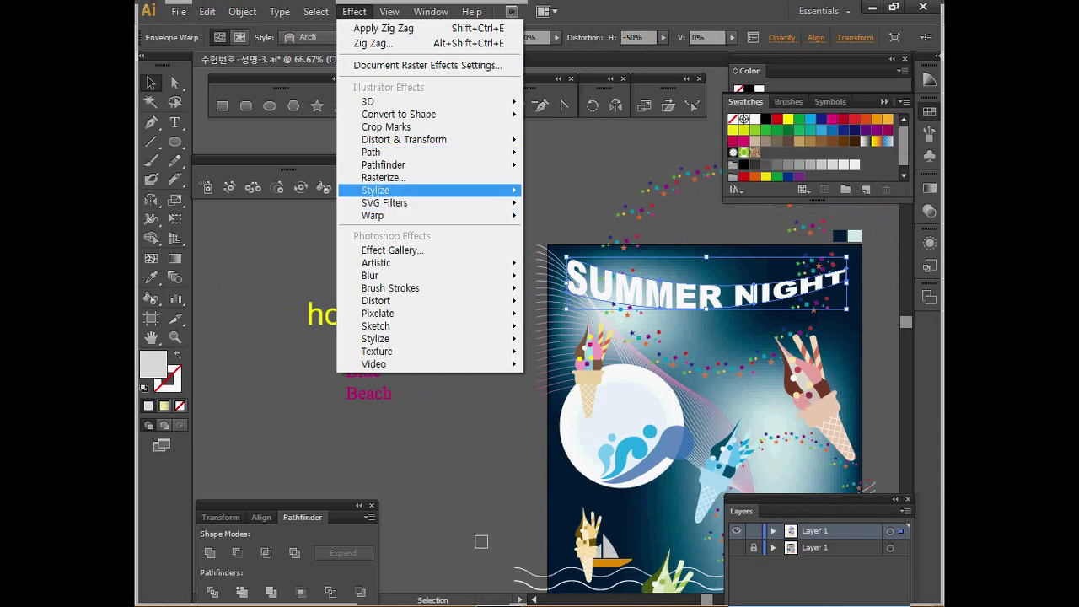
{"action": "mouse_move", "coordinate": [375, 189]}
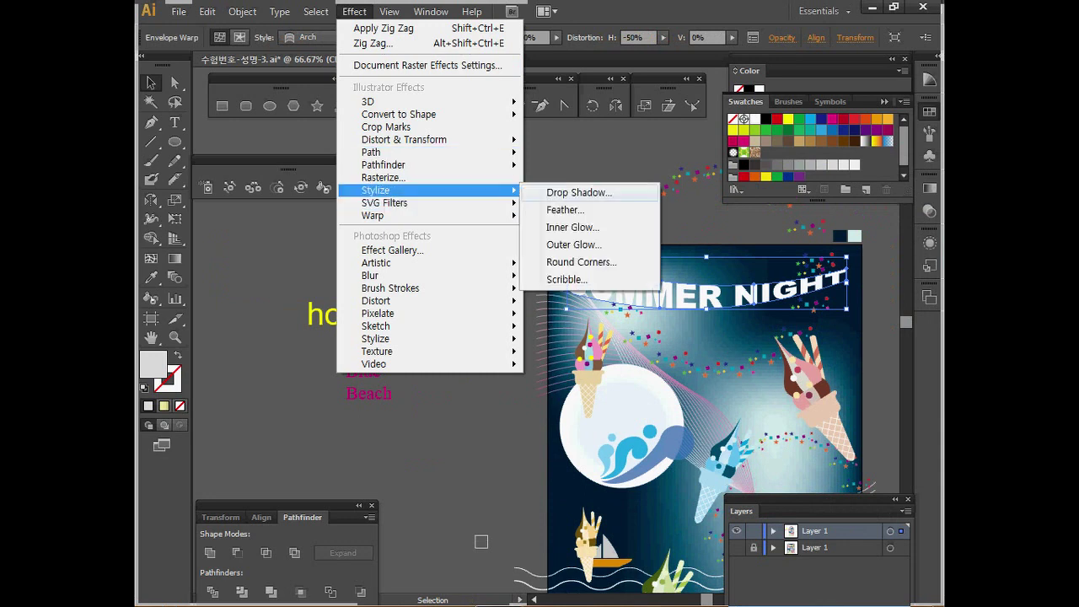
{"action": "left_click", "coordinate": [578, 192]}
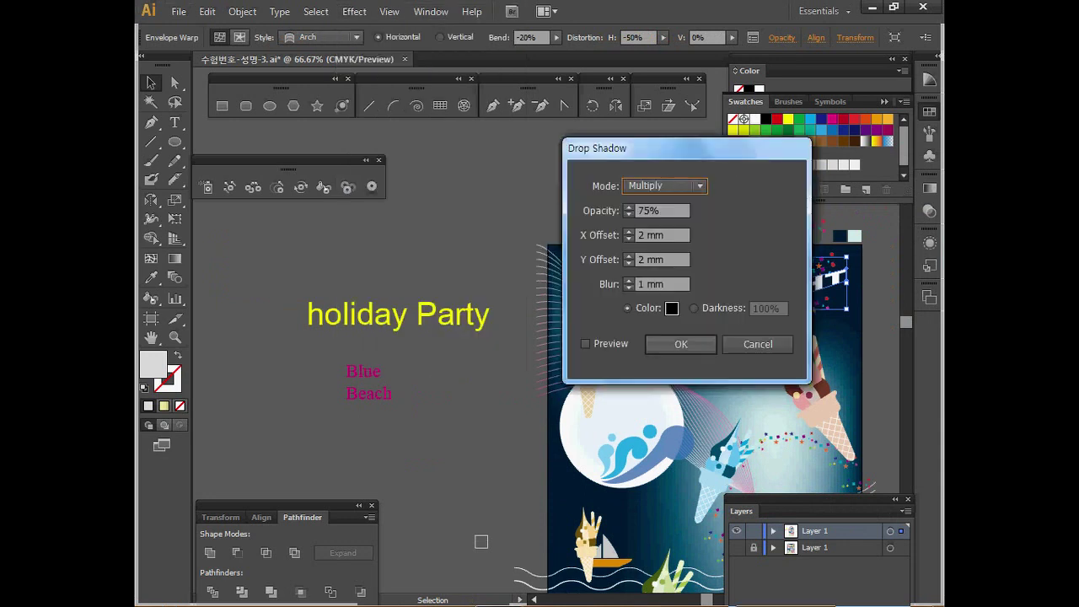
{"action": "left_click", "coordinate": [649, 235]}
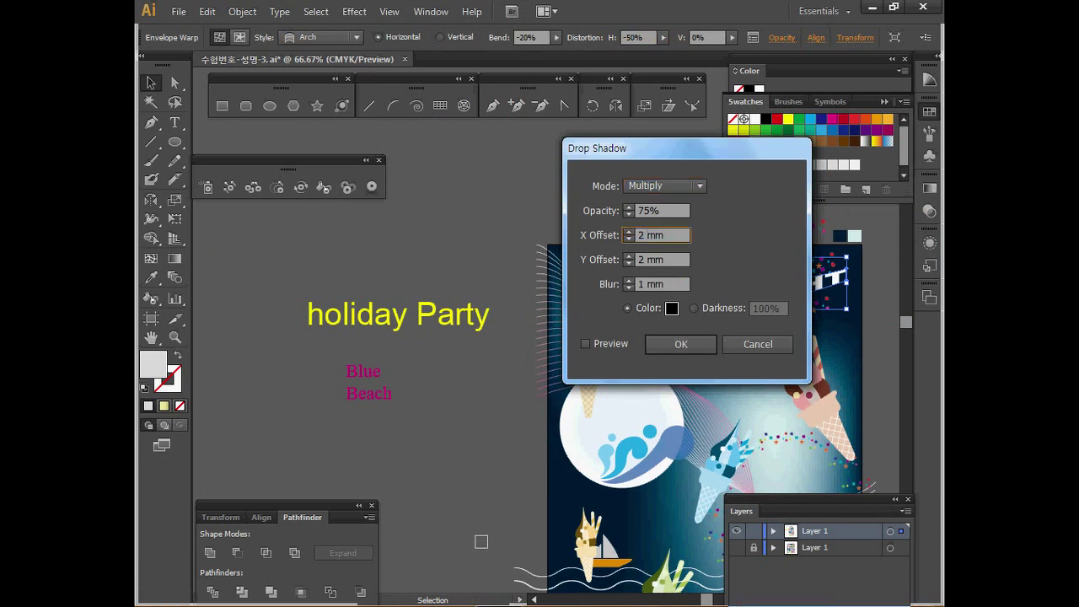
{"action": "key", "text": "BackSpace"}
{"action": "type", "text": ".47"}
{"action": "key", "text": "Tab"}
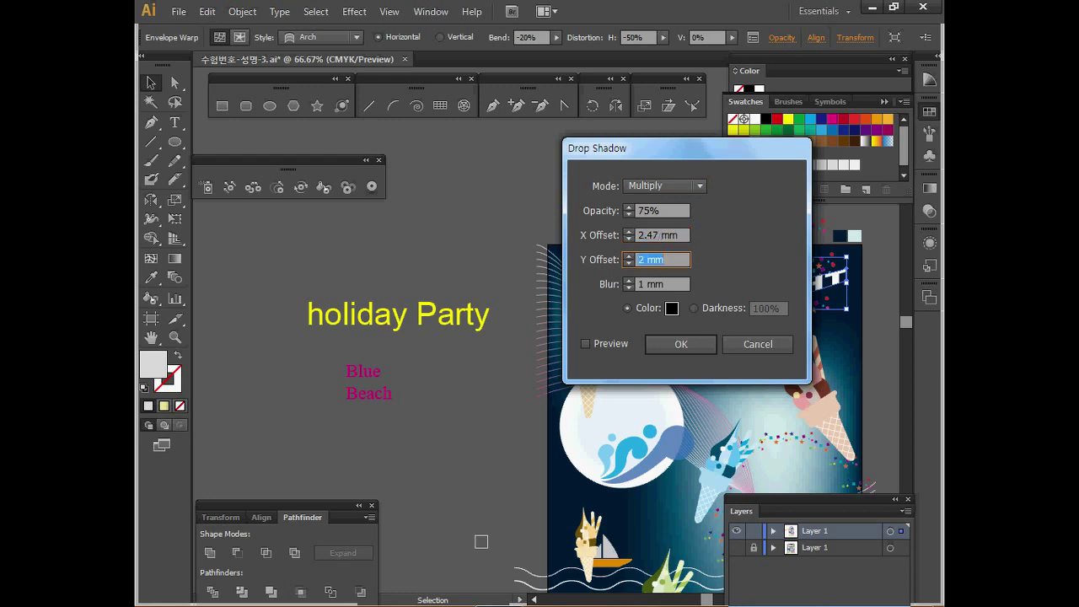
{"action": "type", "text": "2.47"}
{"action": "key", "text": "Tab"}
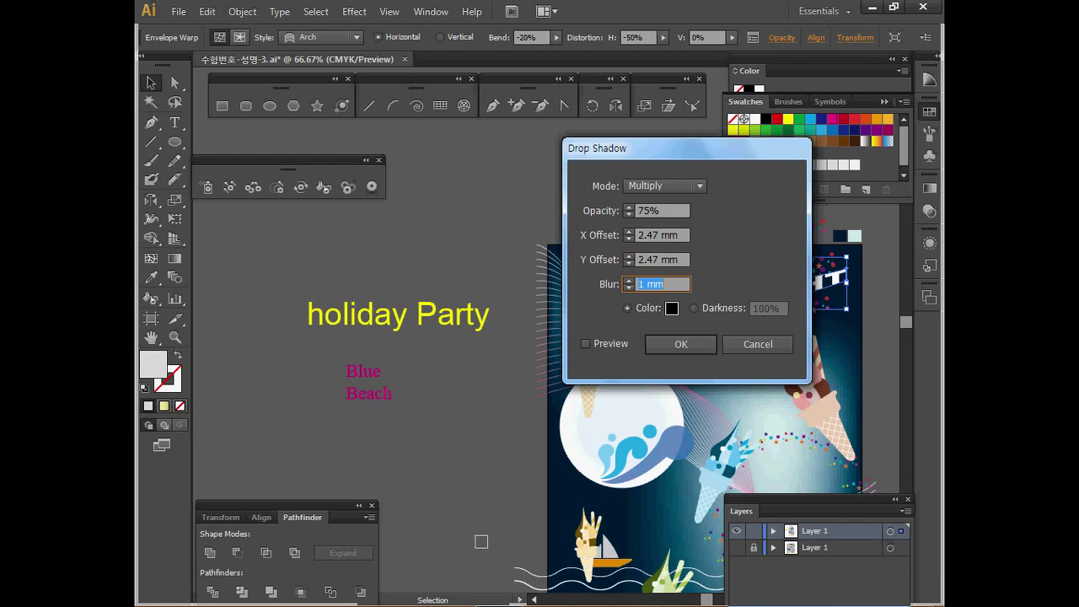
{"action": "type", "text": "1.76"}
{"action": "key", "text": "Return"}
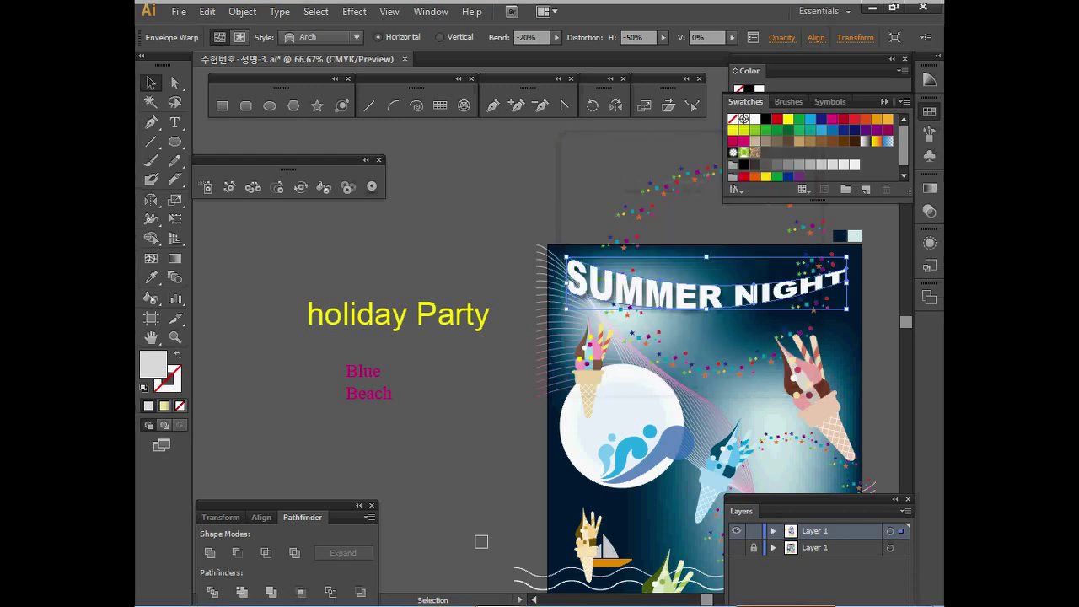
{"action": "key", "text": "ctrl+shift+a"}
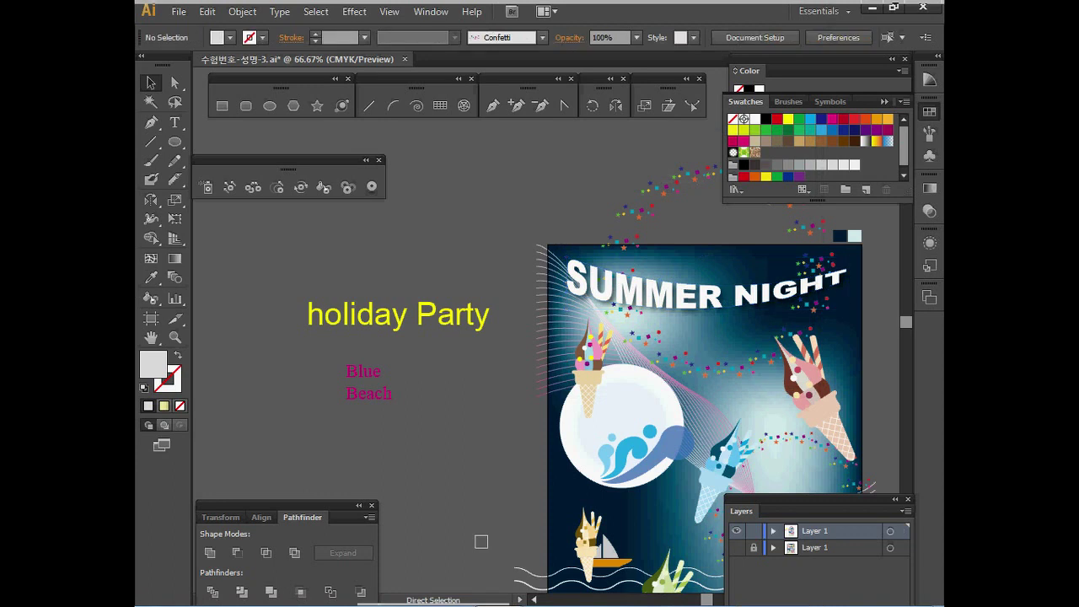
{"action": "key", "text": "ctrl+s"}
Start an envelope warp on the yellow "holiday Party" text with preview on, keeping the horizontal Arch style.
{"action": "left_click", "coordinate": [403, 316]}
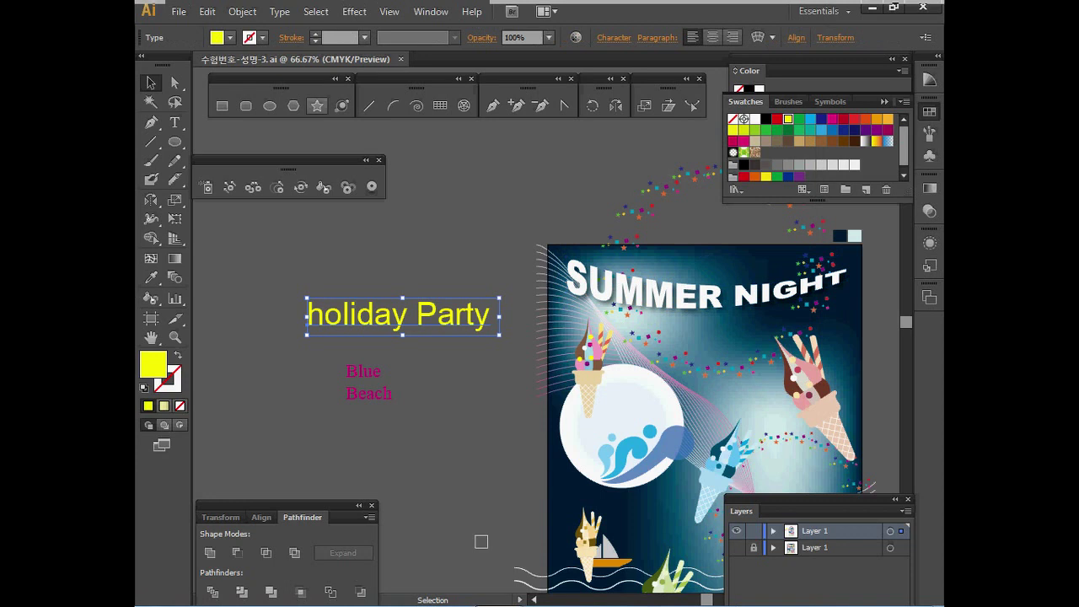
{"action": "left_click", "coordinate": [242, 12]}
{"action": "mouse_move", "coordinate": [362, 385]}
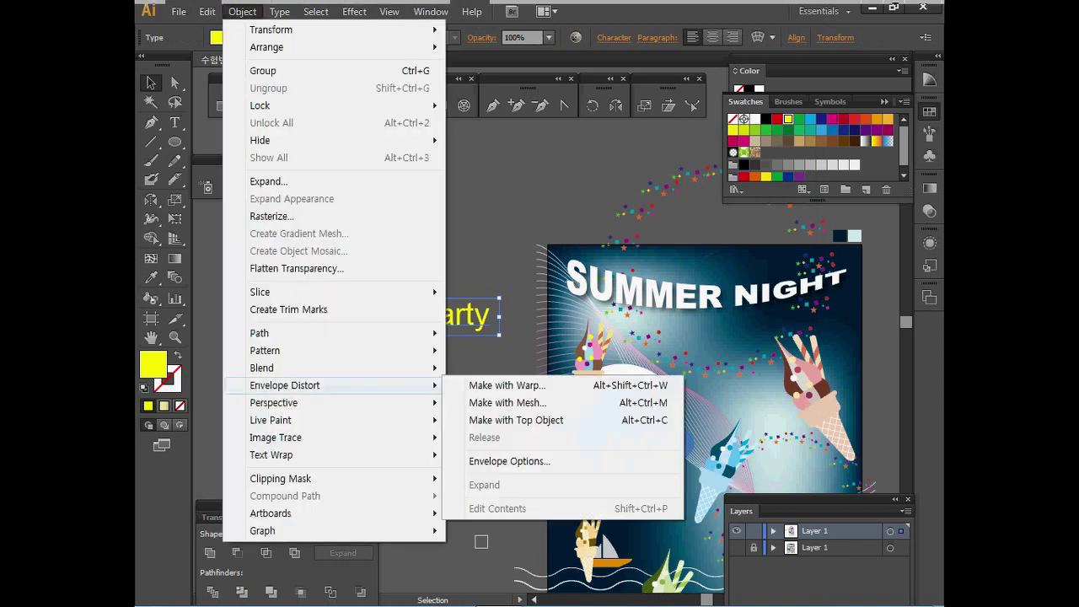
{"action": "left_click", "coordinate": [507, 385]}
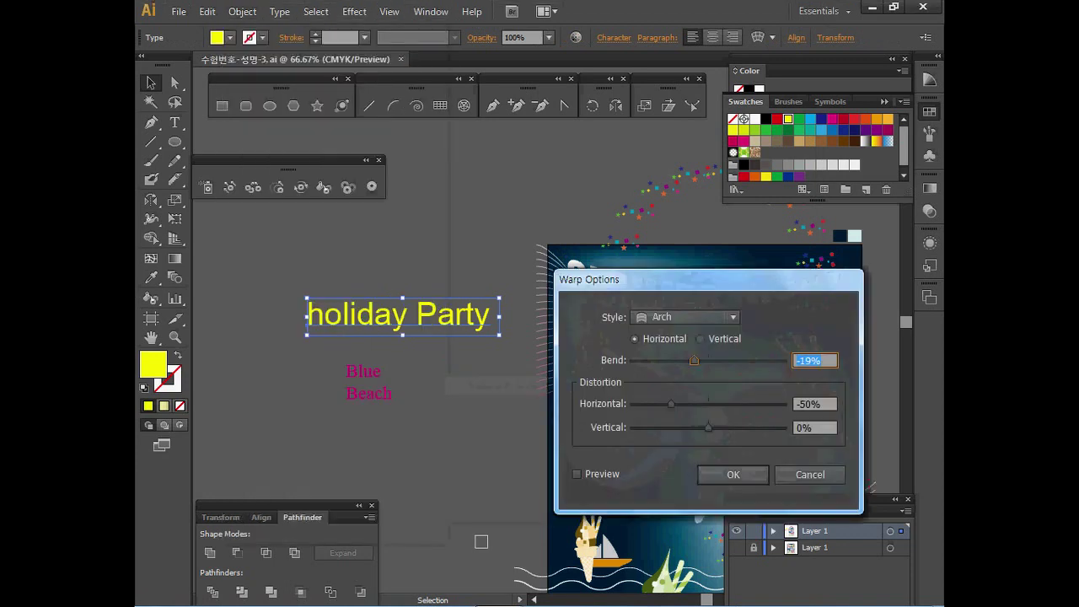
{"action": "left_click", "coordinate": [554, 399]}
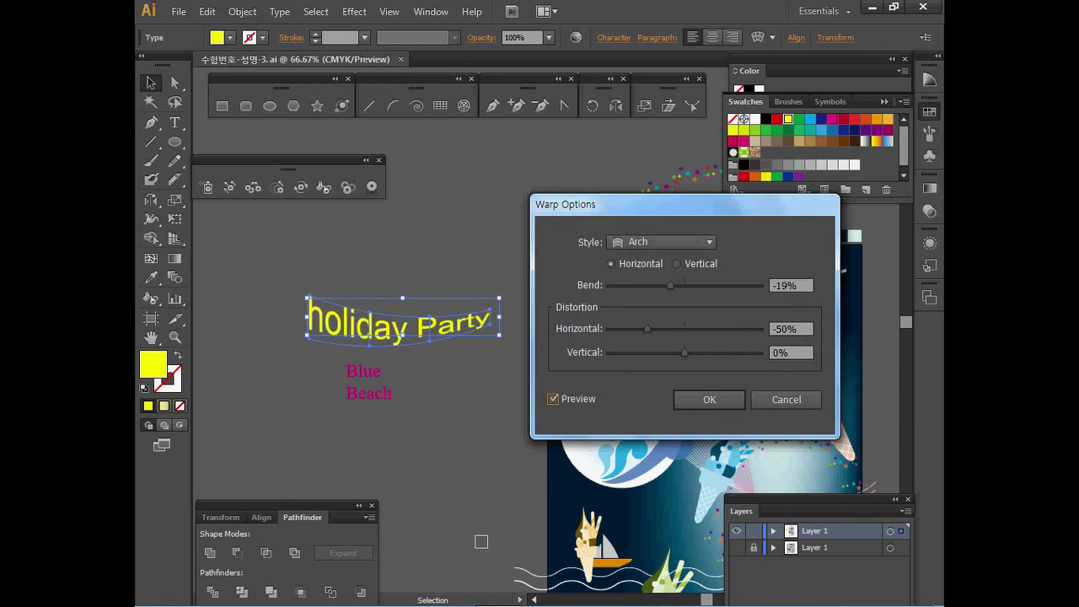
{"action": "left_click", "coordinate": [666, 243]}
{"action": "left_click", "coordinate": [665, 242]}
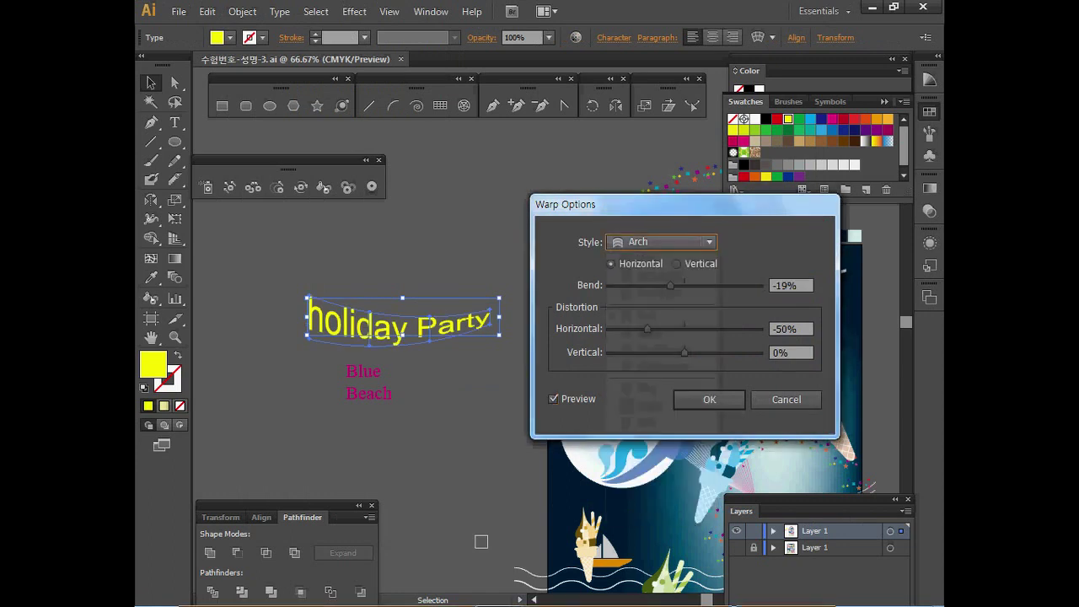
Set the "holiday Party" warp's bend to -20% and horizontal distortion to 50%, and apply it.
{"action": "key", "text": "Tab"}
{"action": "type", "text": "-20"}
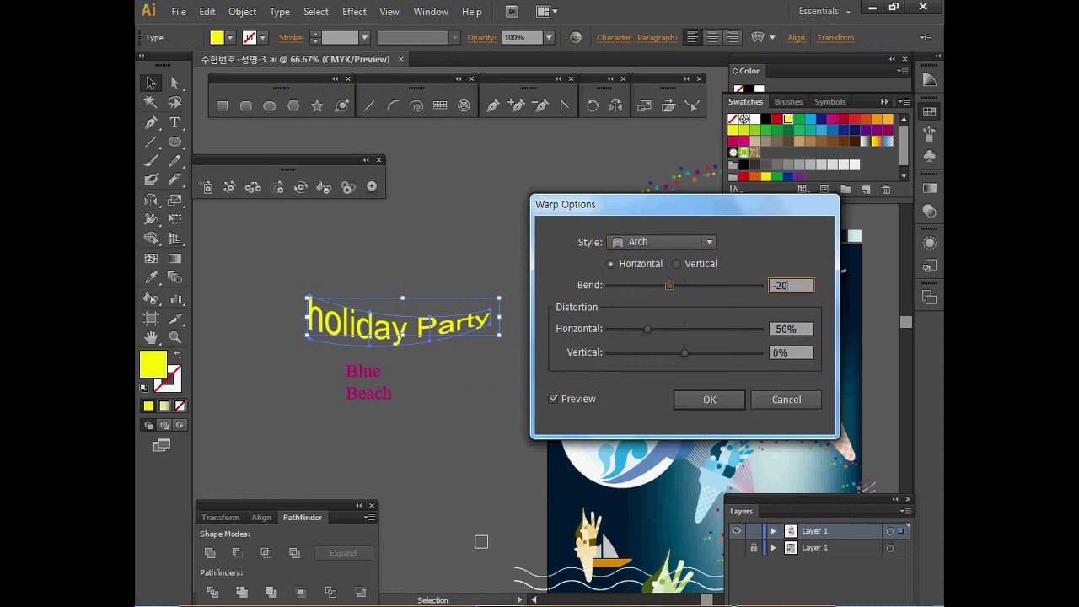
{"action": "key", "text": "Tab"}
{"action": "key", "text": "BackSpace"}
{"action": "left_click_drag", "start_coordinate": [684, 204], "coordinate": [647, 328]}
{"action": "key", "text": "Tab"}
{"action": "left_click", "coordinate": [673, 523]}
{"action": "key", "text": "Return"}
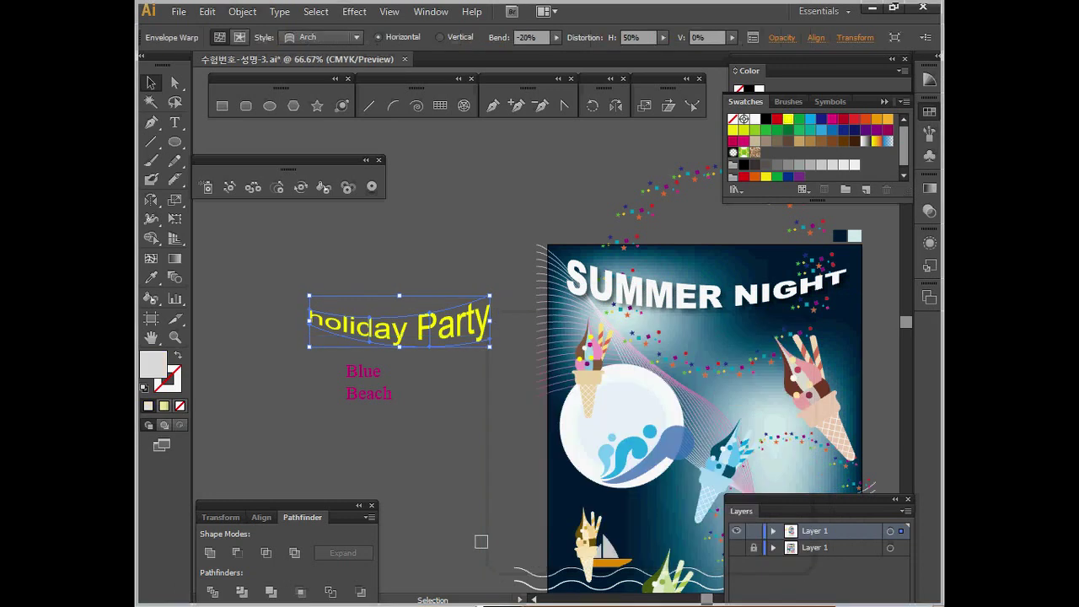
Place the warped "holiday Party" text beneath "SUMMER NIGHT" in front of all artwork, tilted slightly counterclockwise, and save the file.
{"action": "left_click_drag", "start_coordinate": [425, 327], "coordinate": [751, 328]}
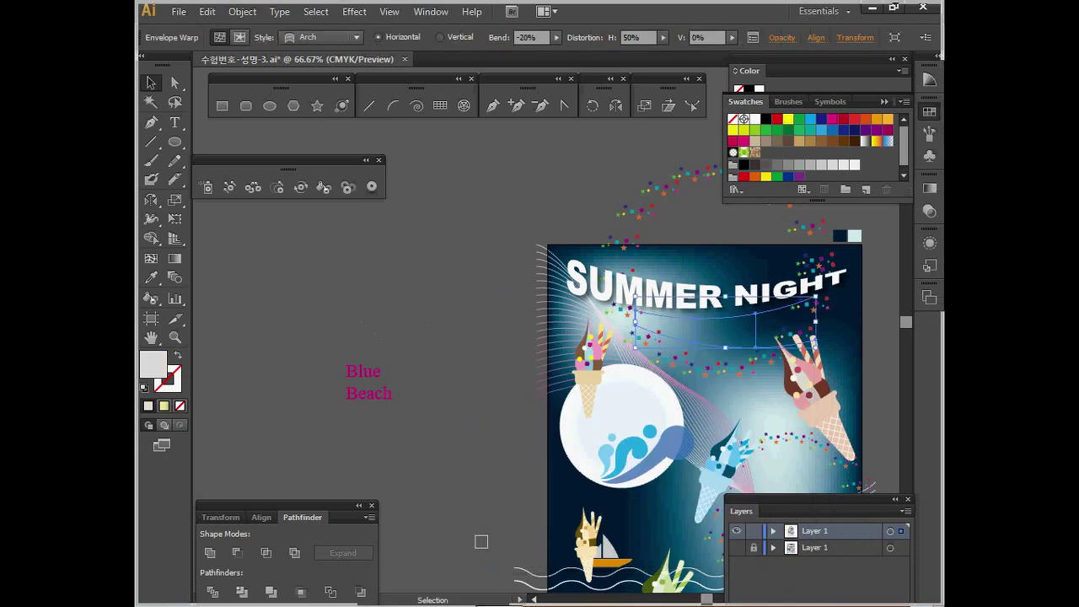
{"action": "key", "text": "ctrl+shift+bracketright"}
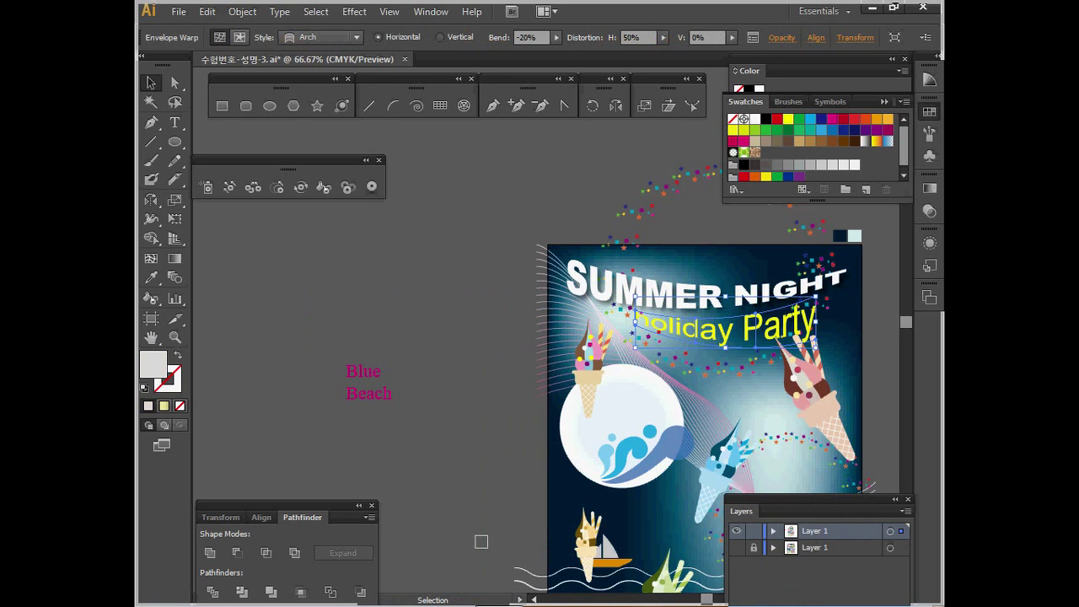
{"action": "left_click_drag", "start_coordinate": [820, 294], "coordinate": [818, 289]}
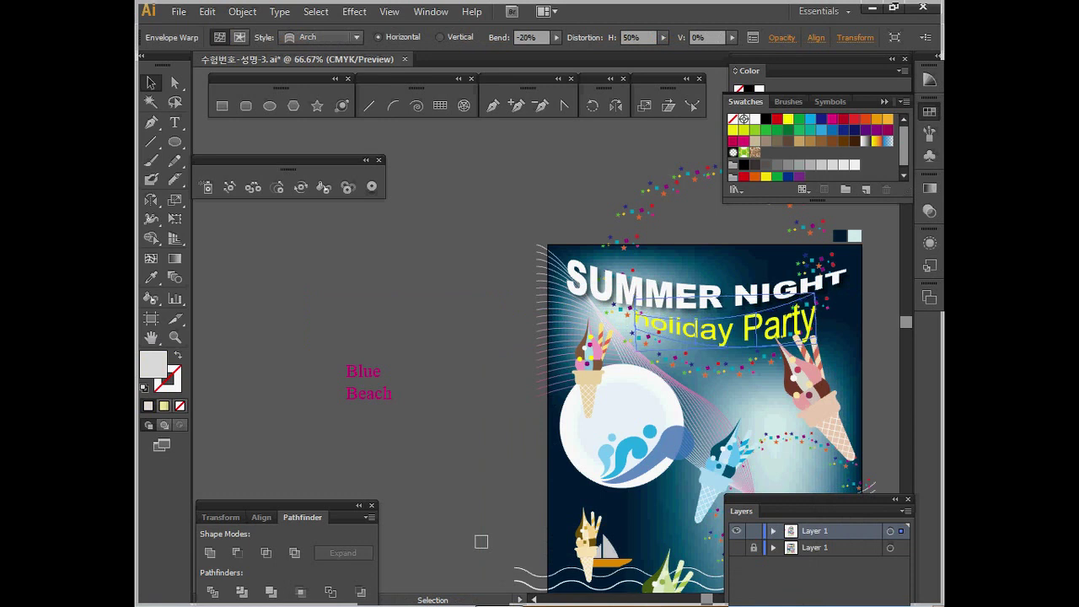
{"action": "left_click_drag", "start_coordinate": [751, 328], "coordinate": [759, 325]}
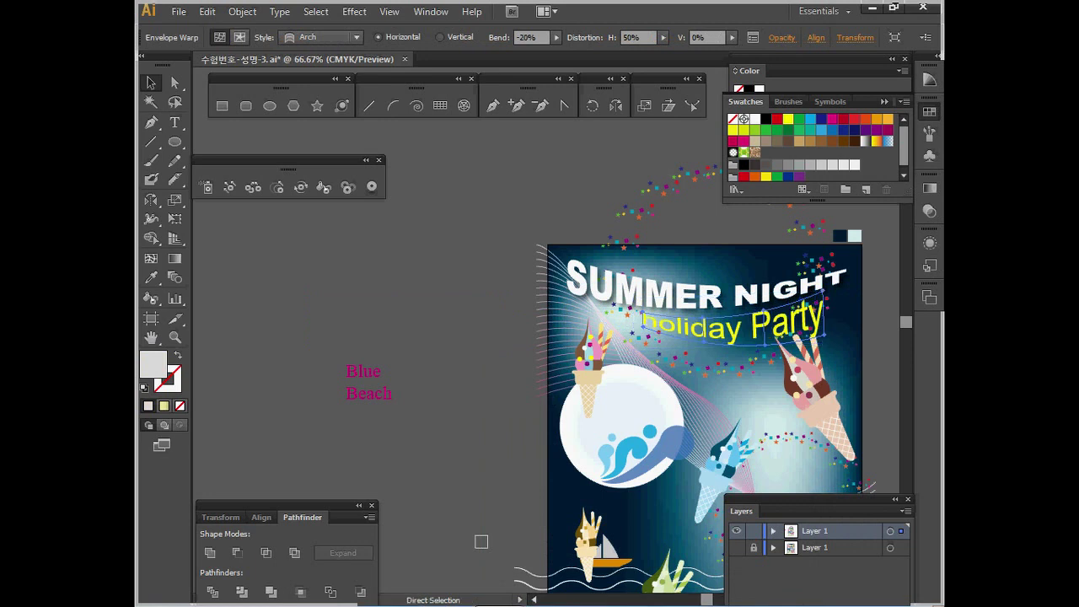
{"action": "key", "text": "ctrl+s"}
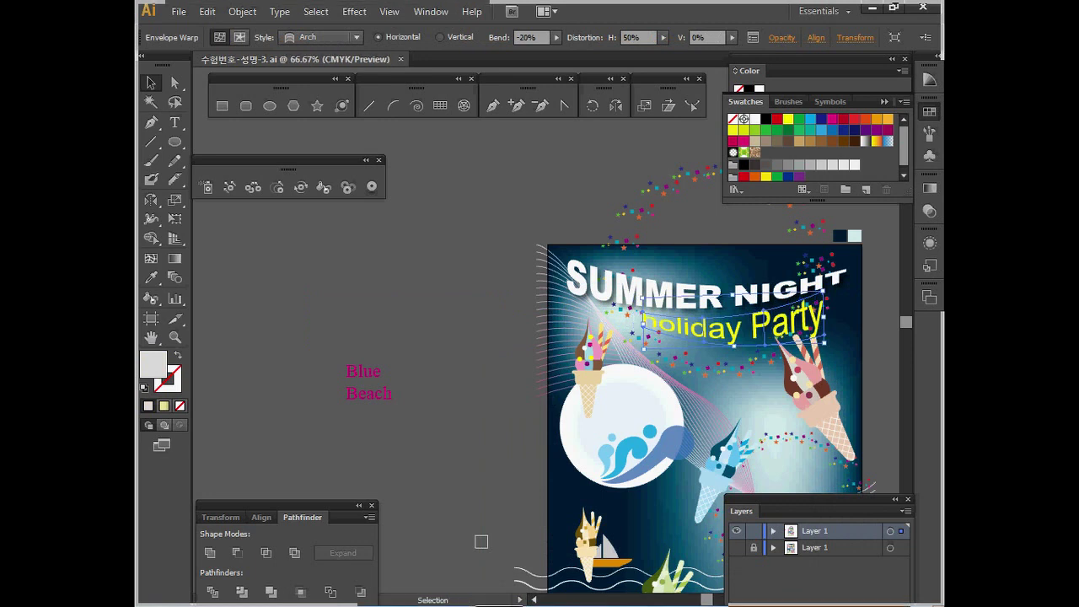
Cut the magenta "Blue Beach" text, paste it inside the white circle above the wave logo, and save the file.
{"action": "left_click", "coordinate": [368, 392]}
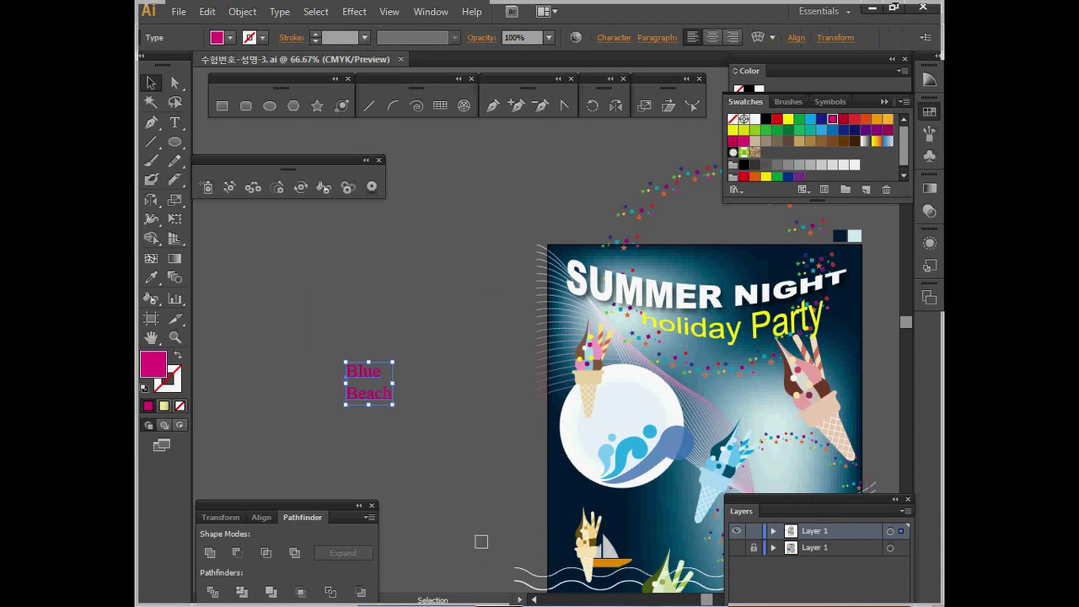
{"action": "key", "text": "ctrl+x"}
{"action": "left_click", "coordinate": [481, 541], "text": "ctrl"}
{"action": "left_click_drag", "start_coordinate": [481, 541], "coordinate": [300, 513]}
{"action": "key", "text": "a"}
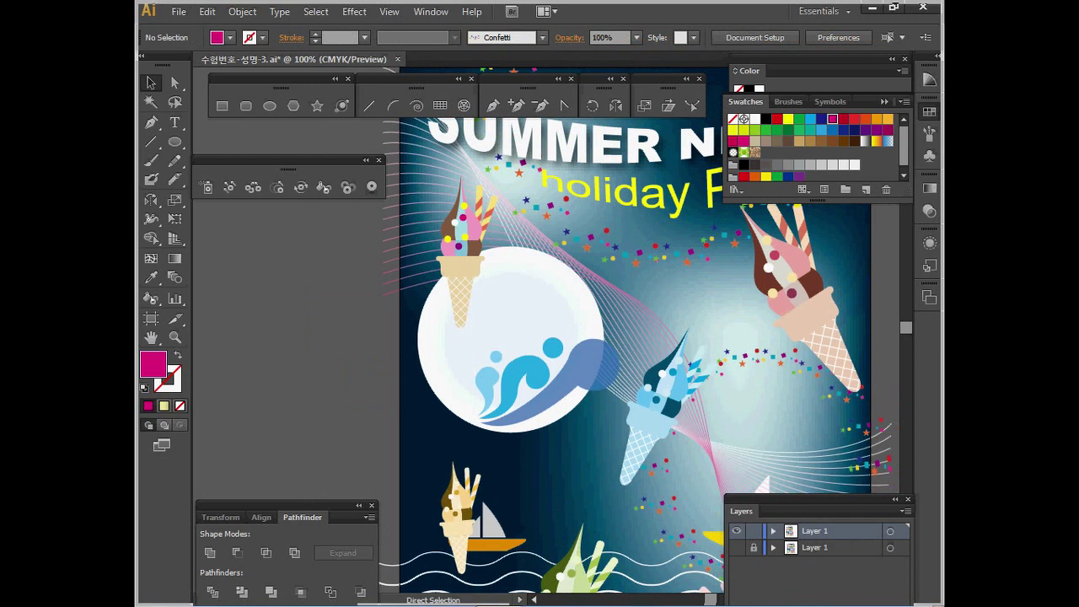
{"action": "key", "text": "ctrl+v"}
{"action": "left_click_drag", "start_coordinate": [506, 321], "coordinate": [497, 305]}
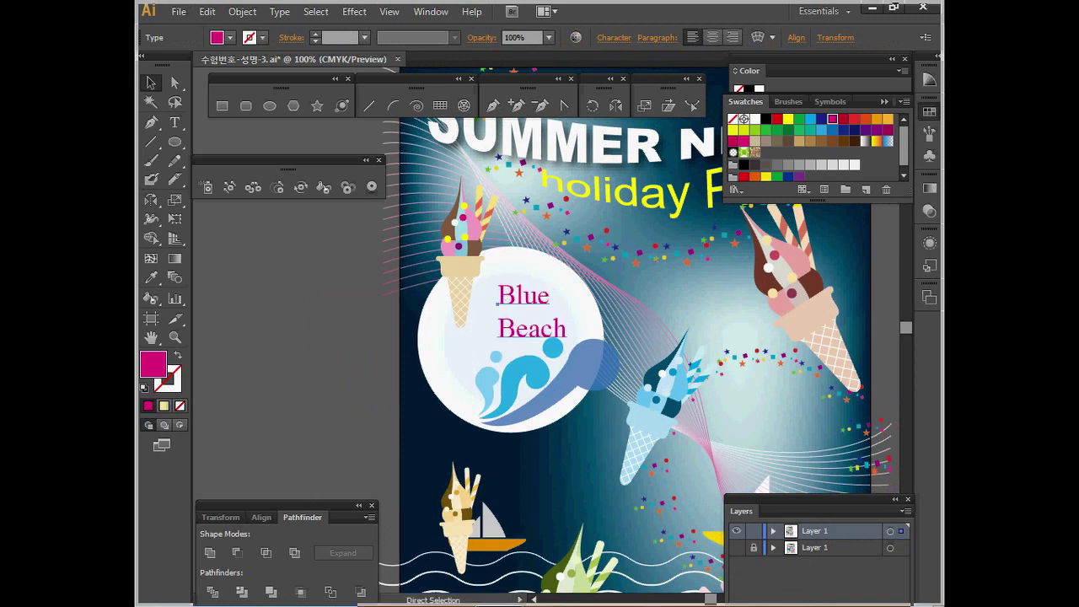
{"action": "left_click", "coordinate": [576, 369], "text": "ctrl"}
{"action": "key", "text": "ctrl+s"}
Draw a 210 x 297 mm rectangle from the artboard's upper-left corner so that it covers the whole poster.
{"action": "key", "text": "ctrl+minus"}
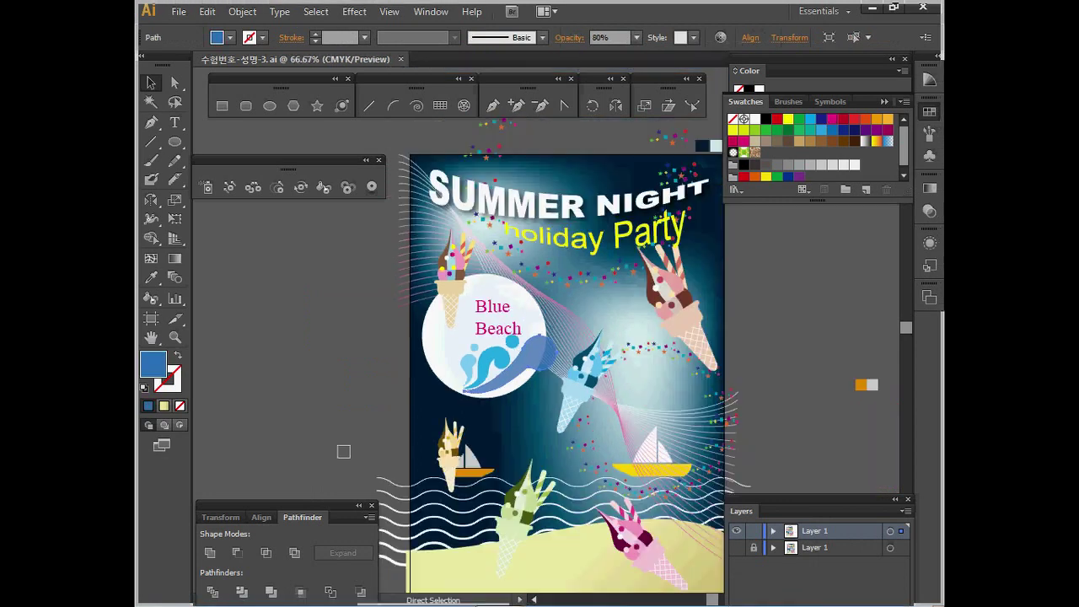
{"action": "key", "text": "space"}
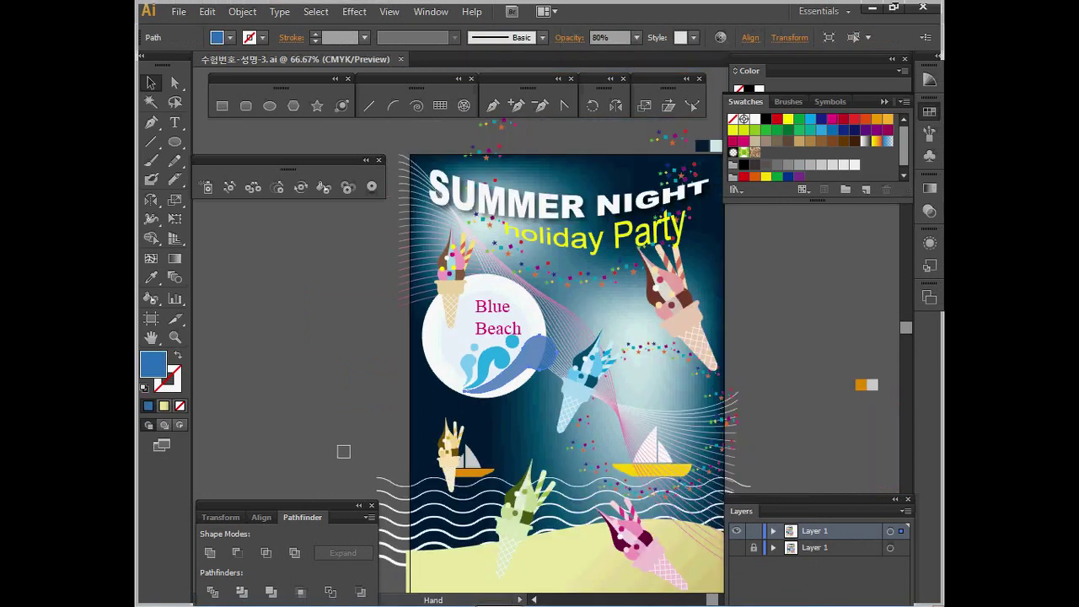
{"action": "key", "text": "space"}
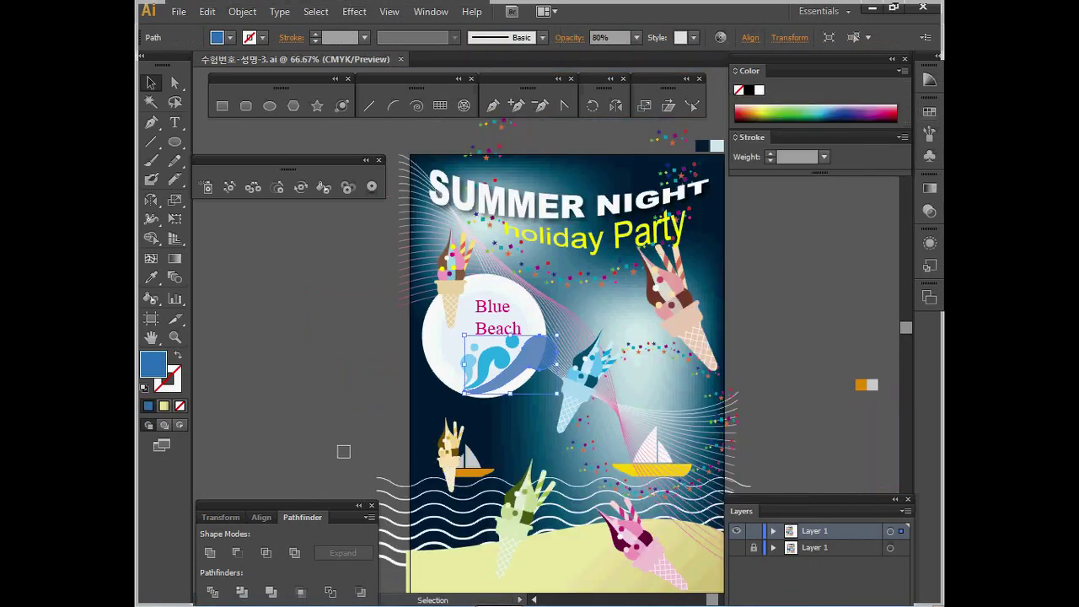
{"action": "left_click", "coordinate": [222, 105]}
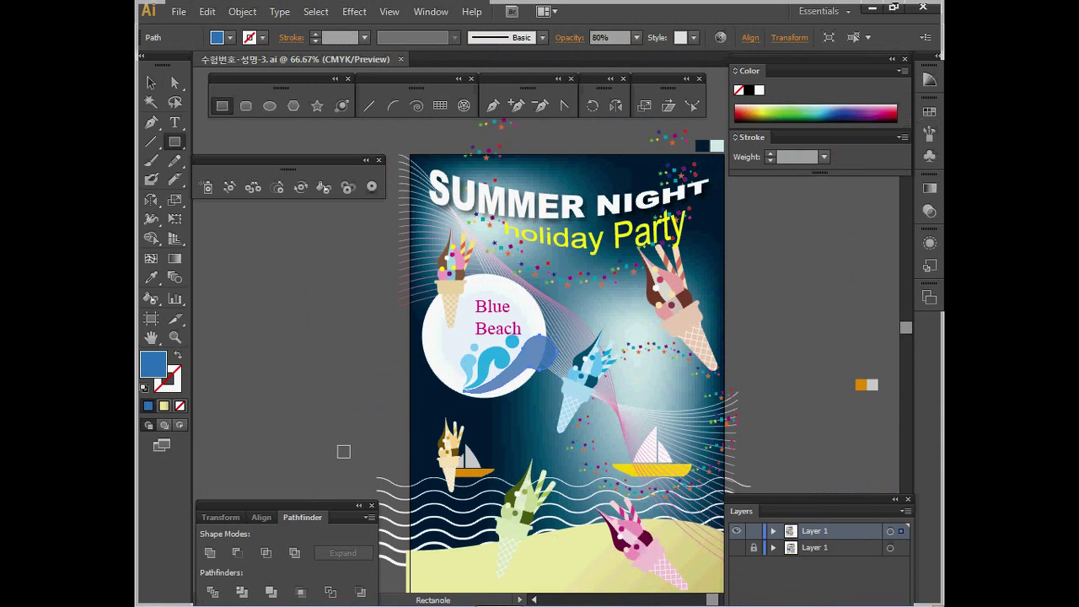
{"action": "left_click", "coordinate": [343, 451]}
{"action": "type", "text": "210"}
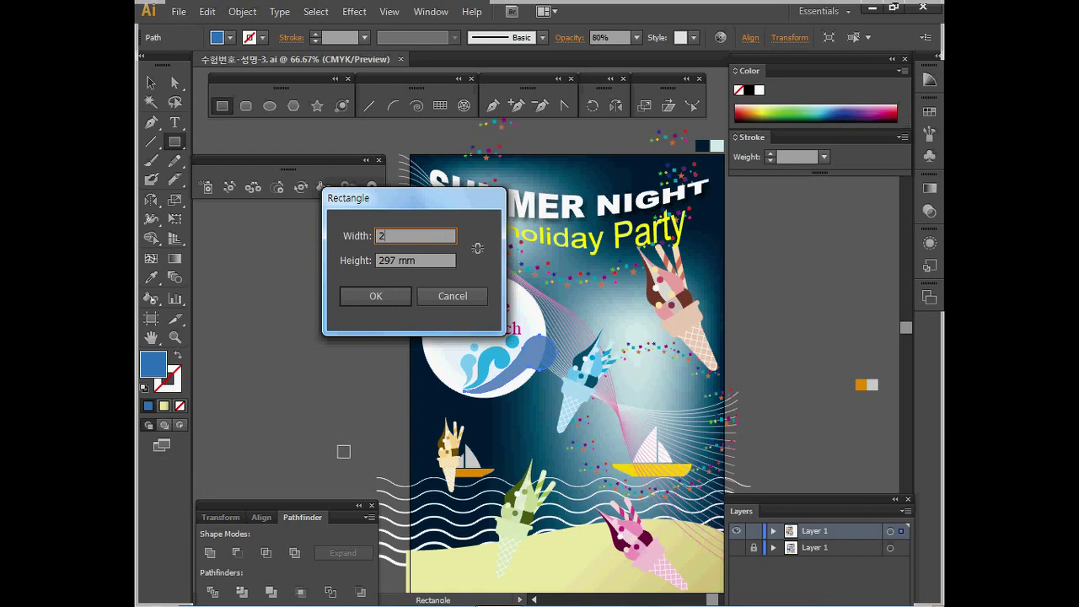
{"action": "key", "text": "Tab"}
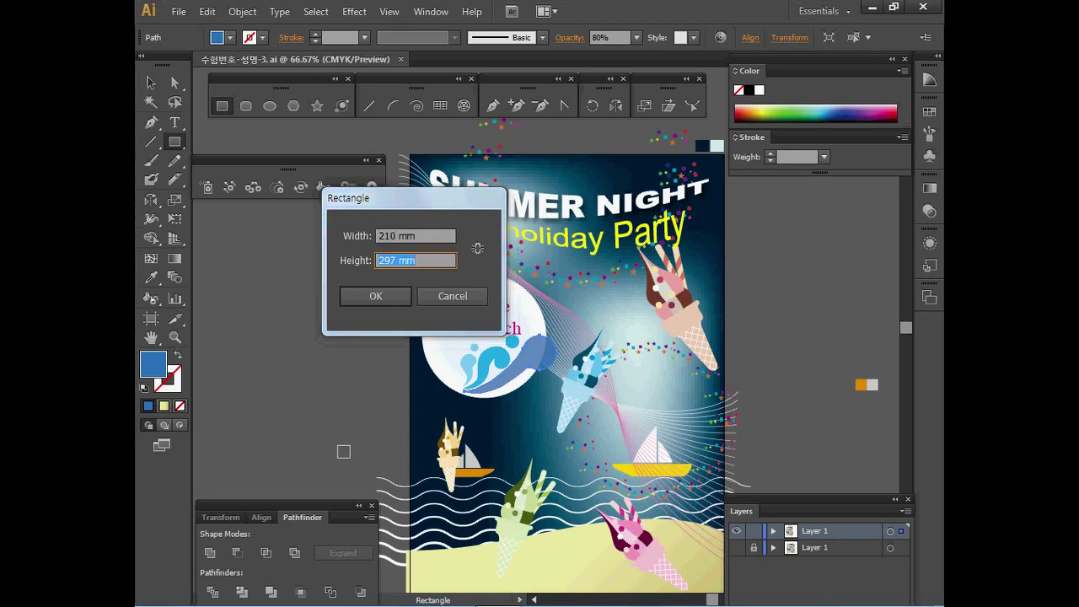
{"action": "key", "text": "Return"}
Select all the artwork and make a clipping mask with the poster-sized rectangle.
{"action": "key", "text": "ctrl+a"}
{"action": "right_click", "coordinate": [536, 211]}
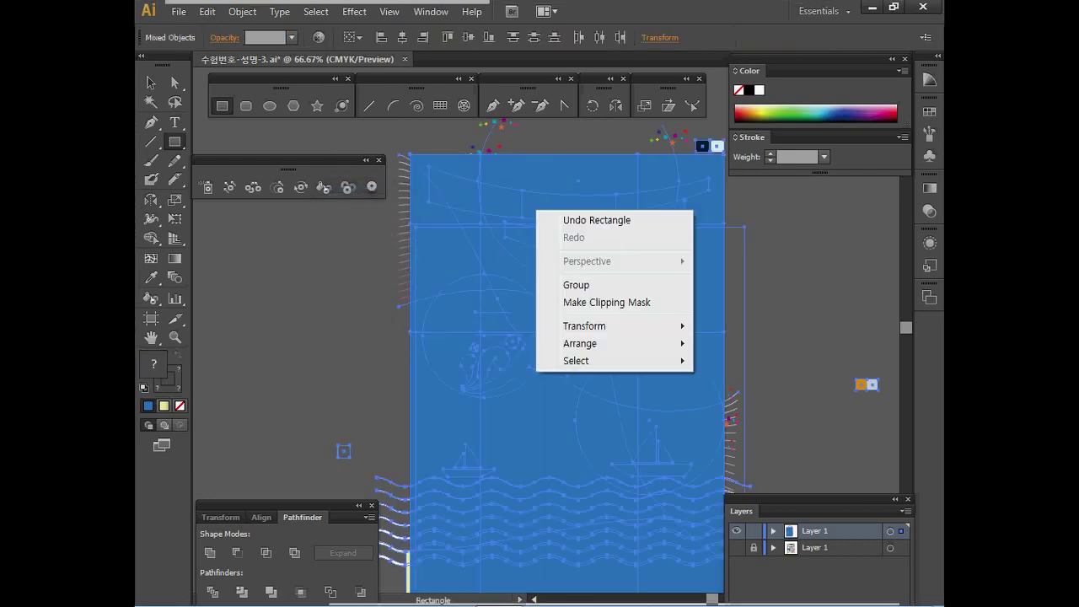
{"action": "left_click", "coordinate": [606, 301]}
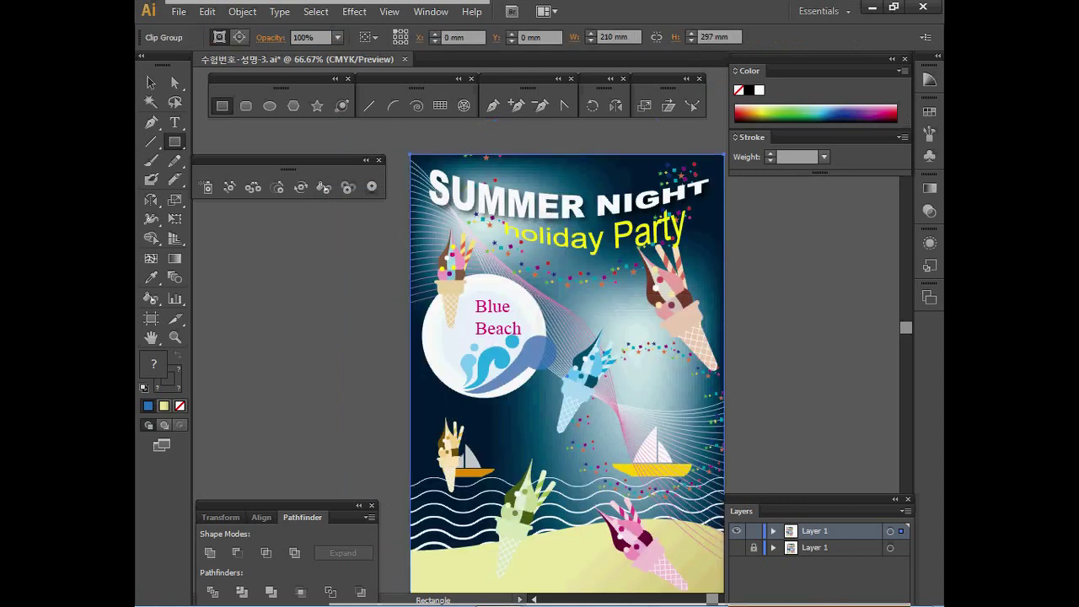